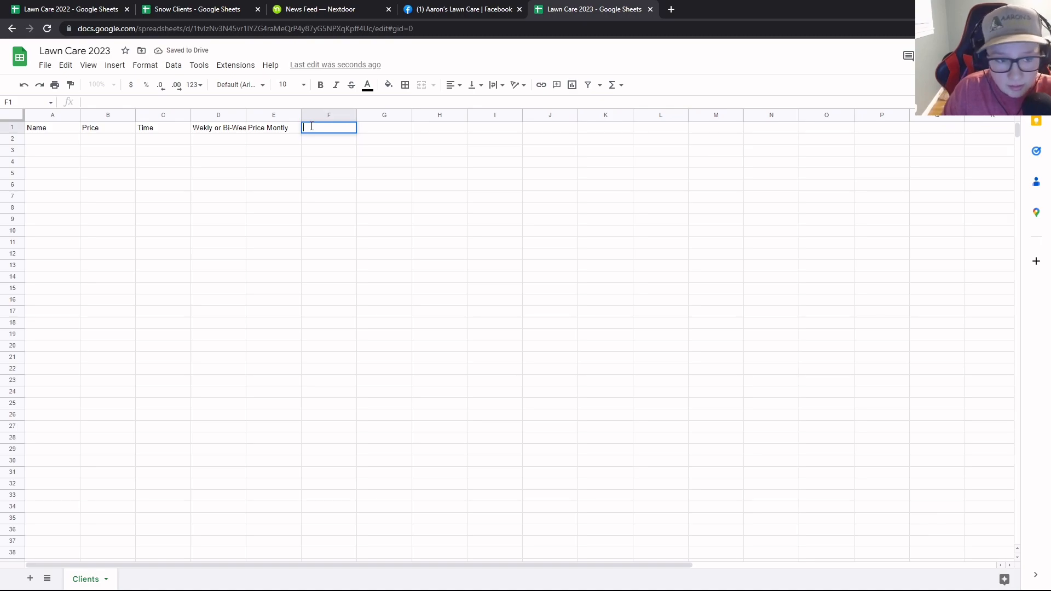
Add the column headers Price Yearly, Address and Notes in cells F1 to H1
text(Price )
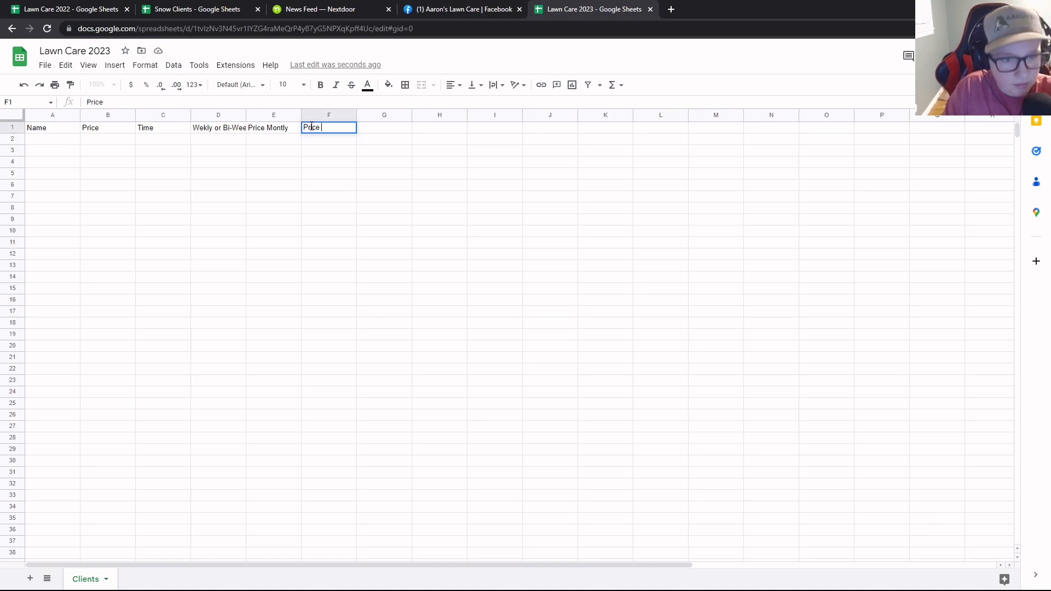
text(Yearly)
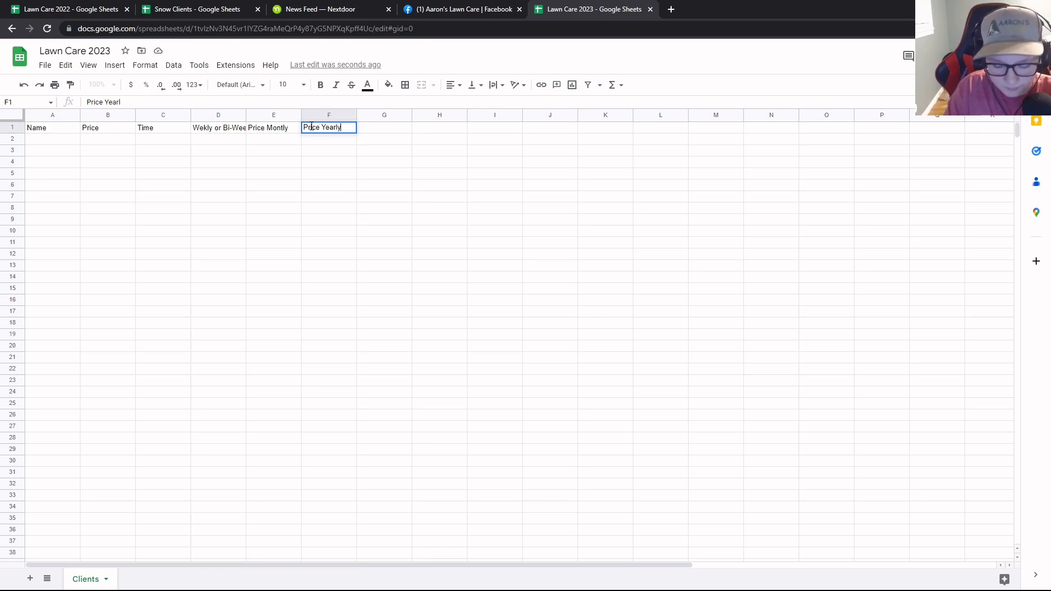
key(Return)
click(353, 115)
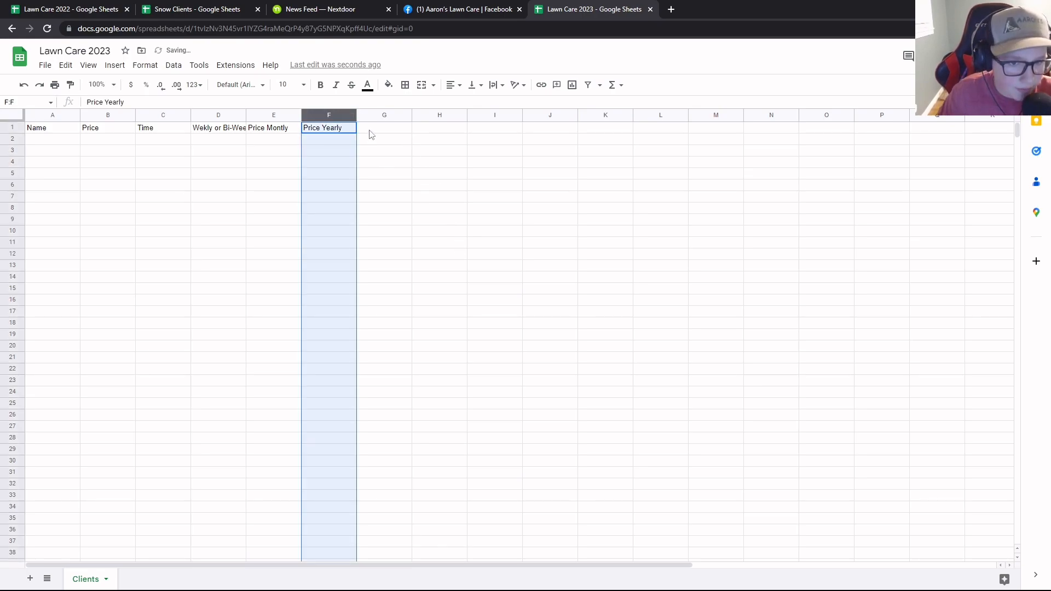
double_click(370, 129)
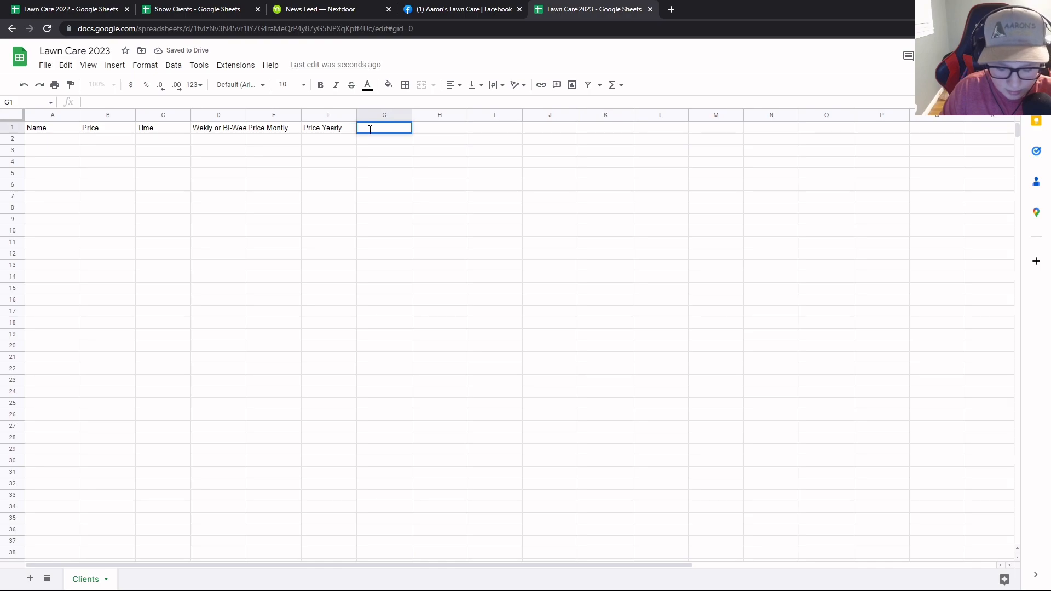
text(Address)
click(437, 128)
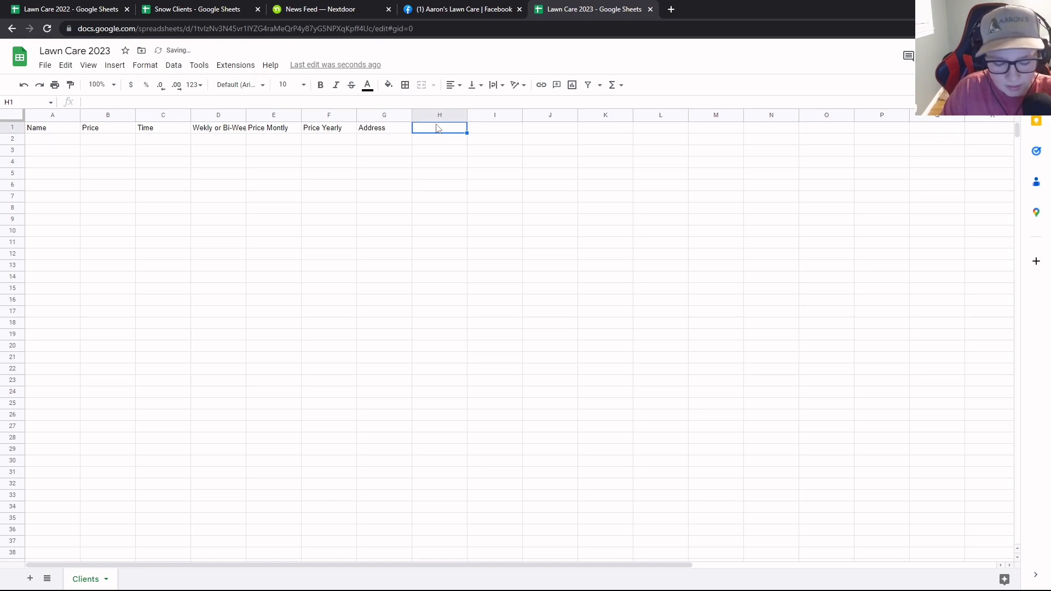
text(Notes)
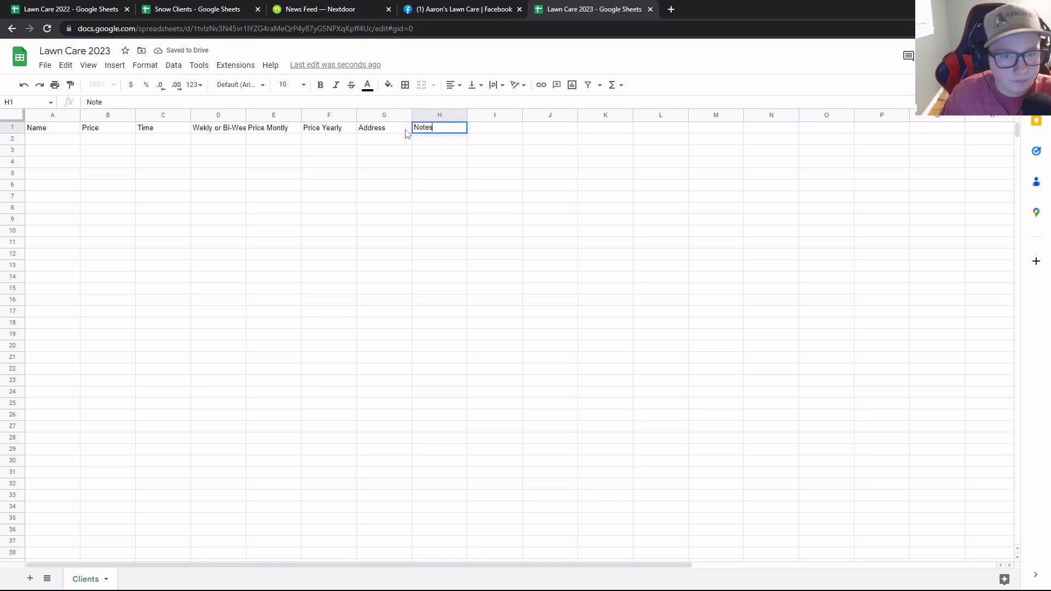
Enter the first three clients' first names in cells A2 to A4 under Name
click(45, 140)
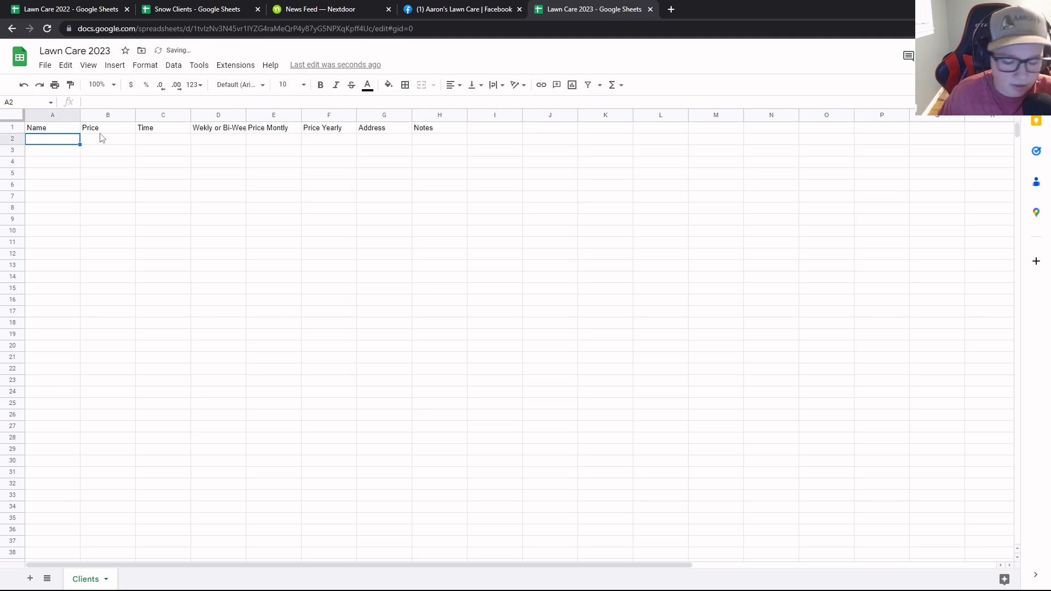
text(Bob)
key(BackSpace)
text(b)
key(Return)
text(Bill)
key(Return)
text(Bobb)
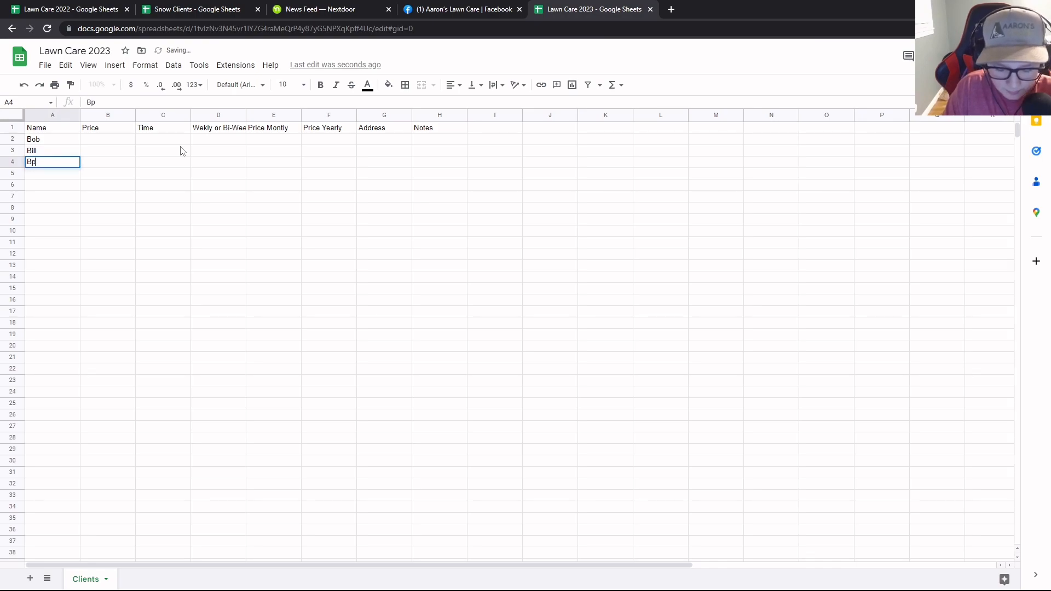
text(y)
key(Return)
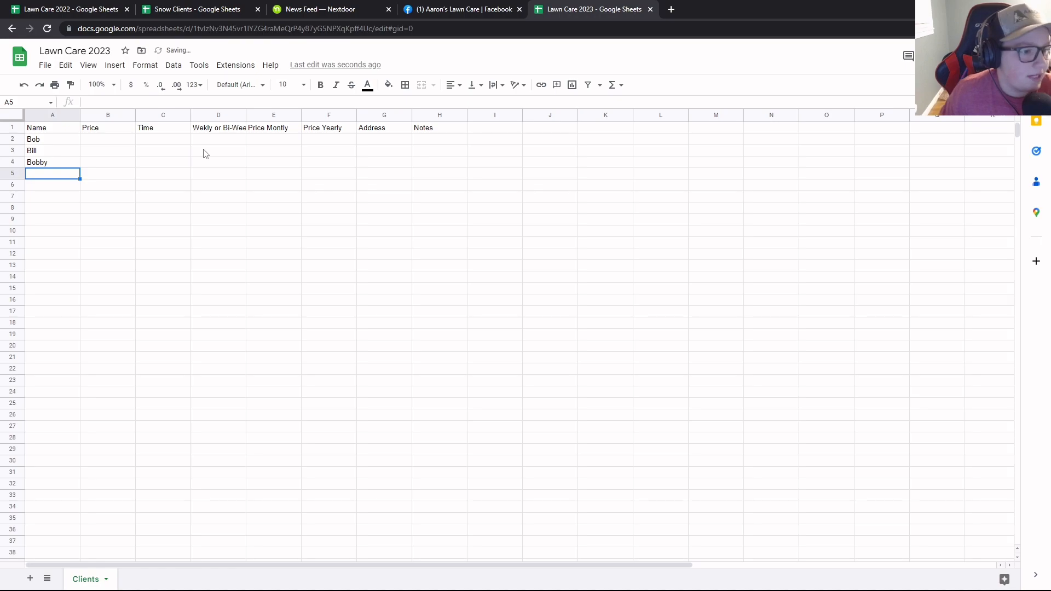
Continue the Name column with three more client first names in cells A5 to A7
text(Timmy)
key(Return)
text(Kathy)
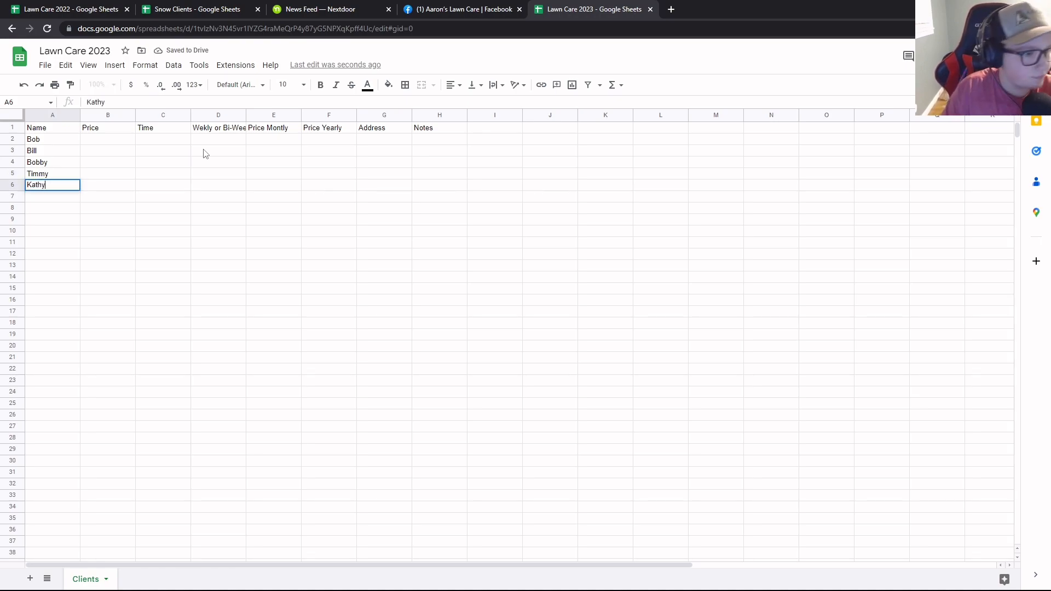
key(Return)
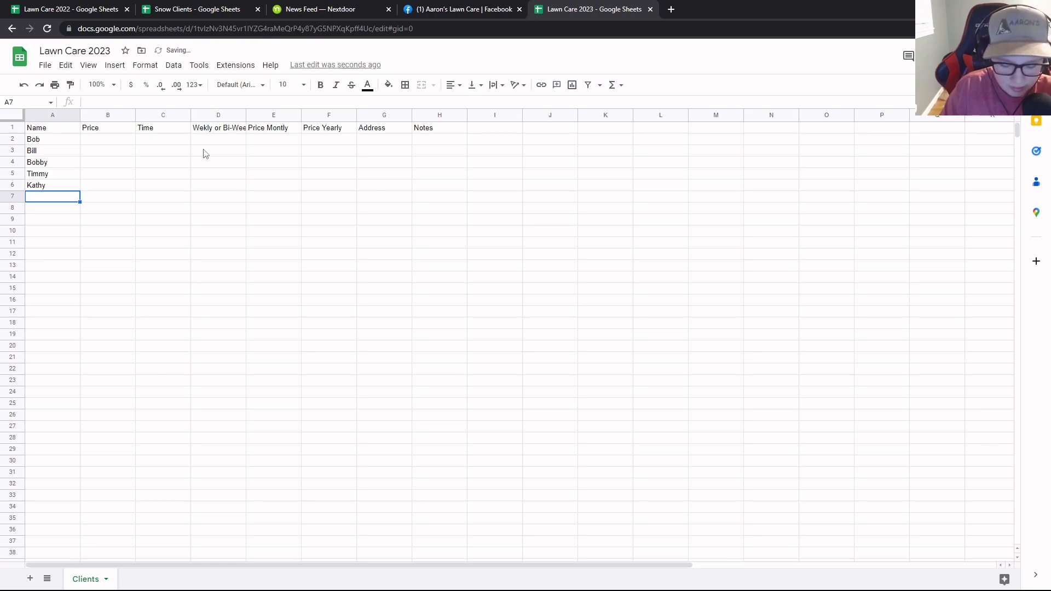
text(Chris)
key(Return)
Complete the client list with the last three first names in cells A8 to A10
text(Char)
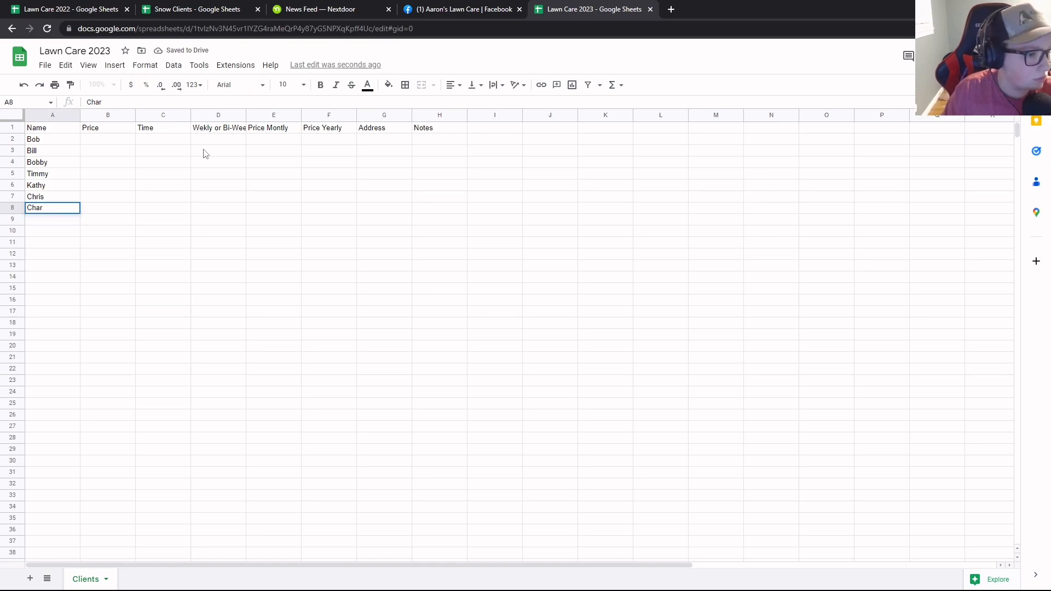
text(les)
key(Return)
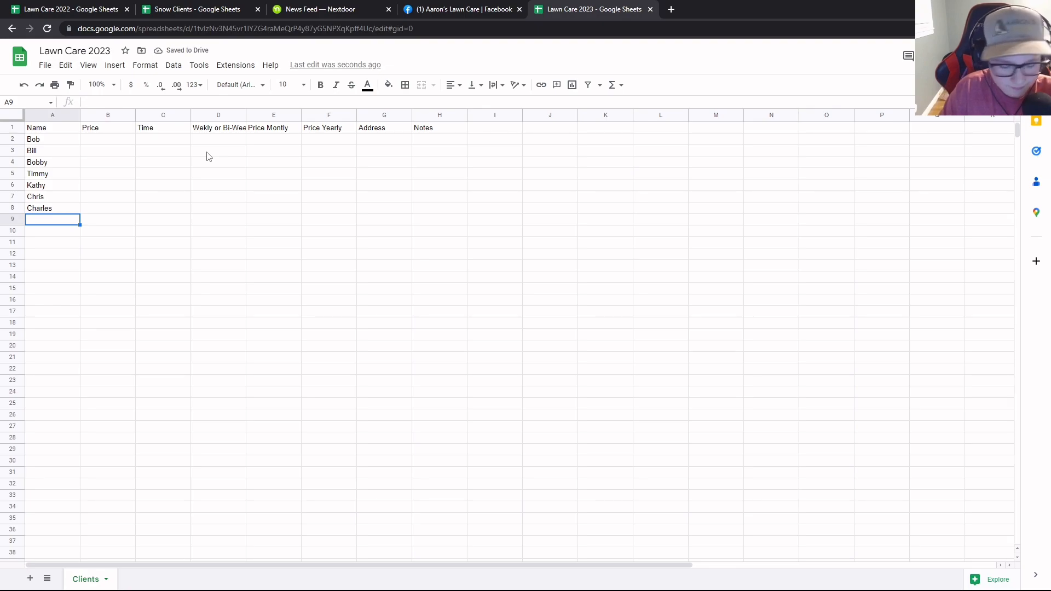
text(Jessica)
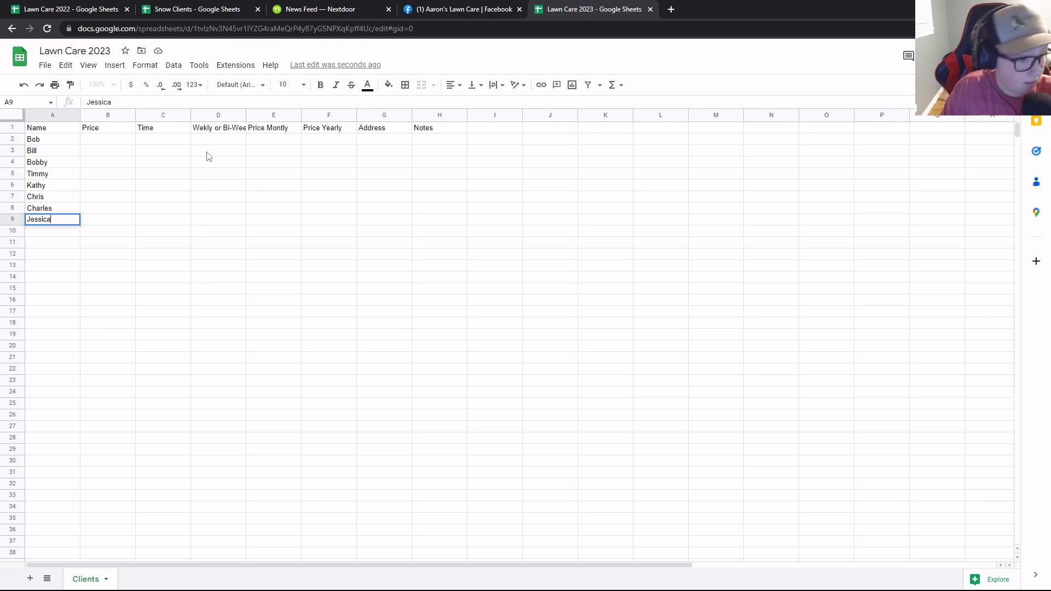
key(Return)
text(Grant)
key(Return)
Format the Price cells B2 to B10 as dollar currency
click(103, 143)
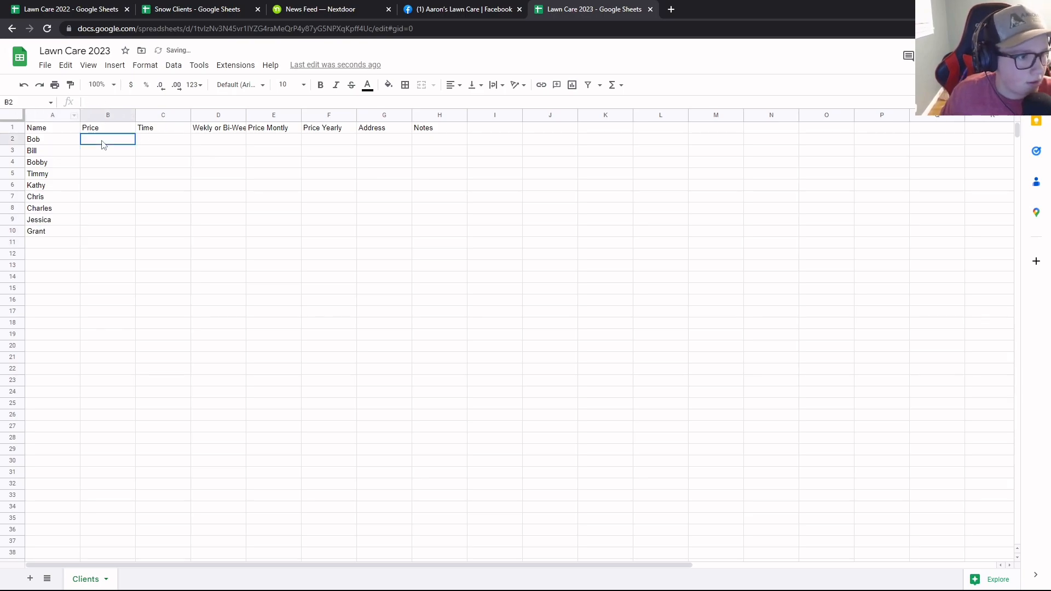
key(ctrl+c)
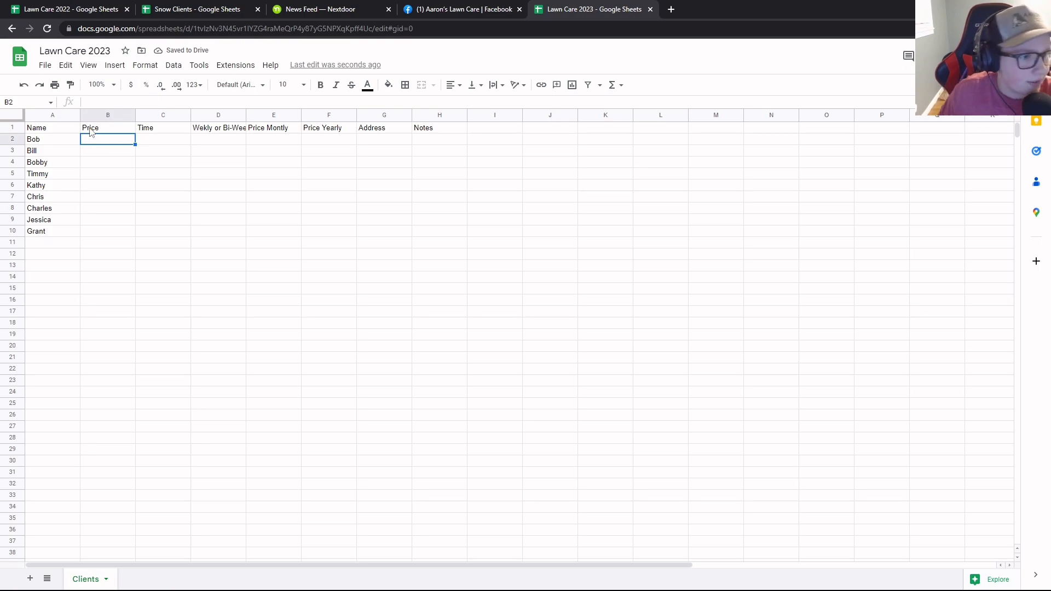
drag(95, 150, 101, 231)
click(107, 146)
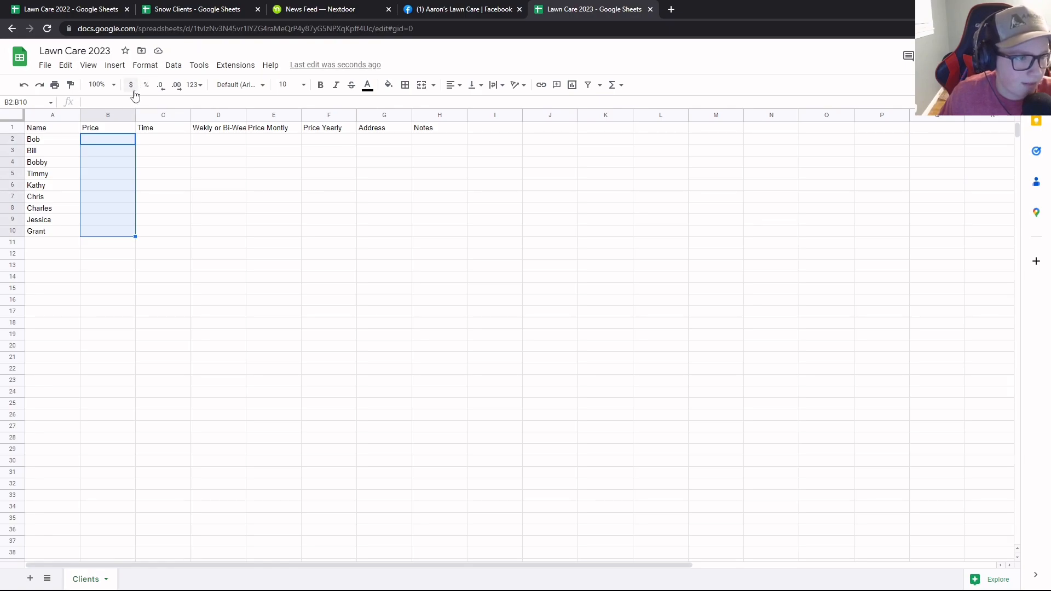
click(134, 89)
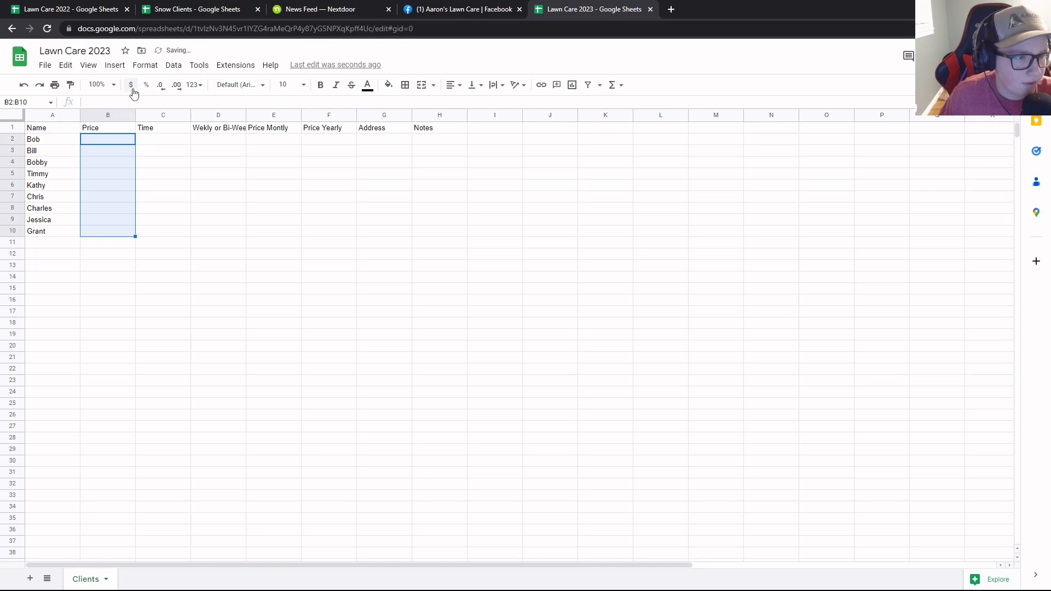
Enter the prices 40, 45 and 100 for the first three clients in cells B2 to B4
click(123, 139)
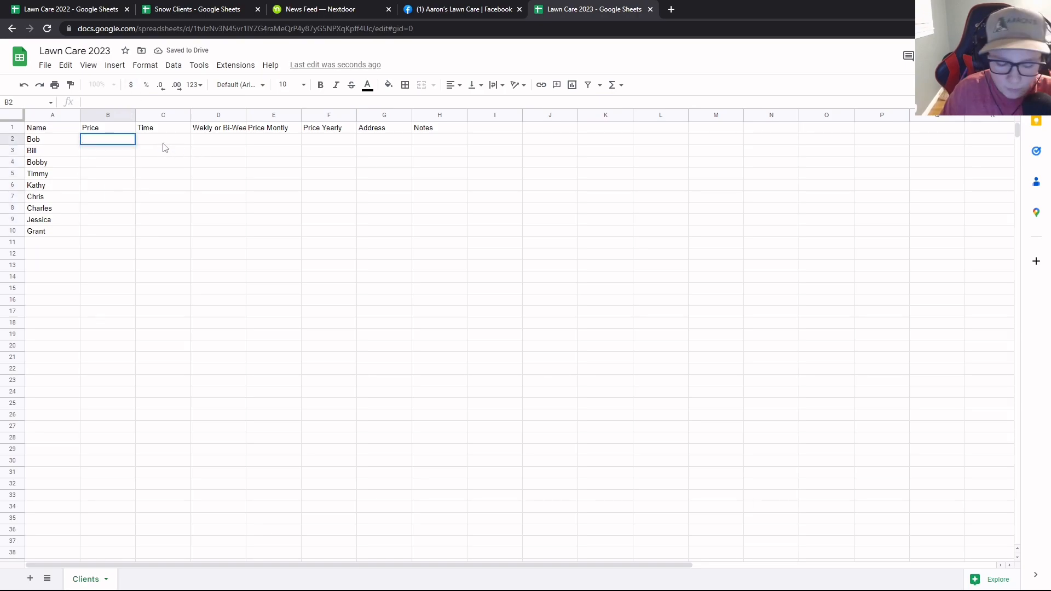
text(40)
key(Return)
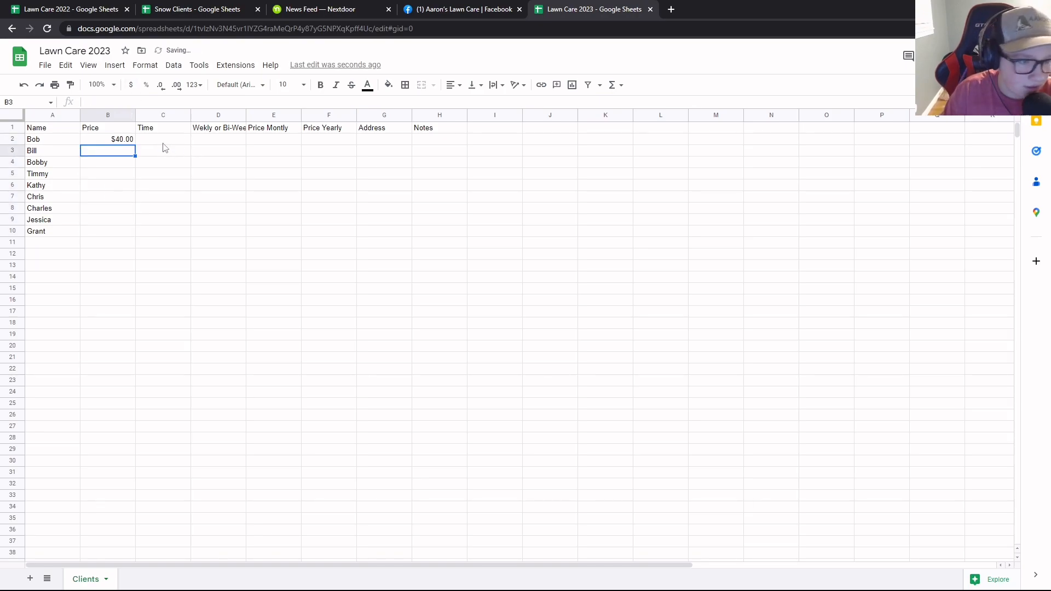
text(45)
key(Return)
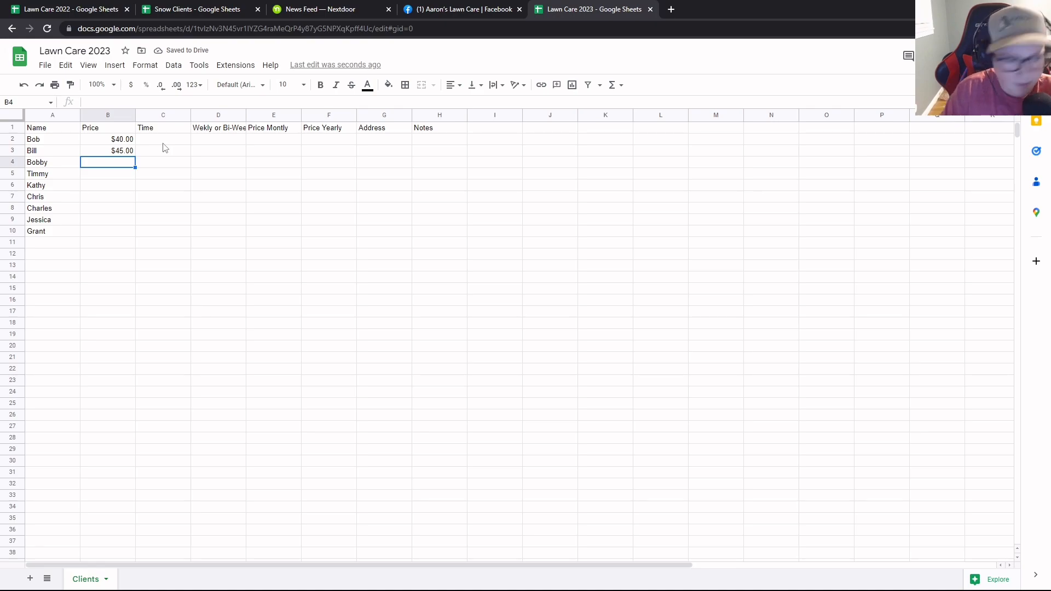
text(1000)
key(BackSpace)
key(Return)
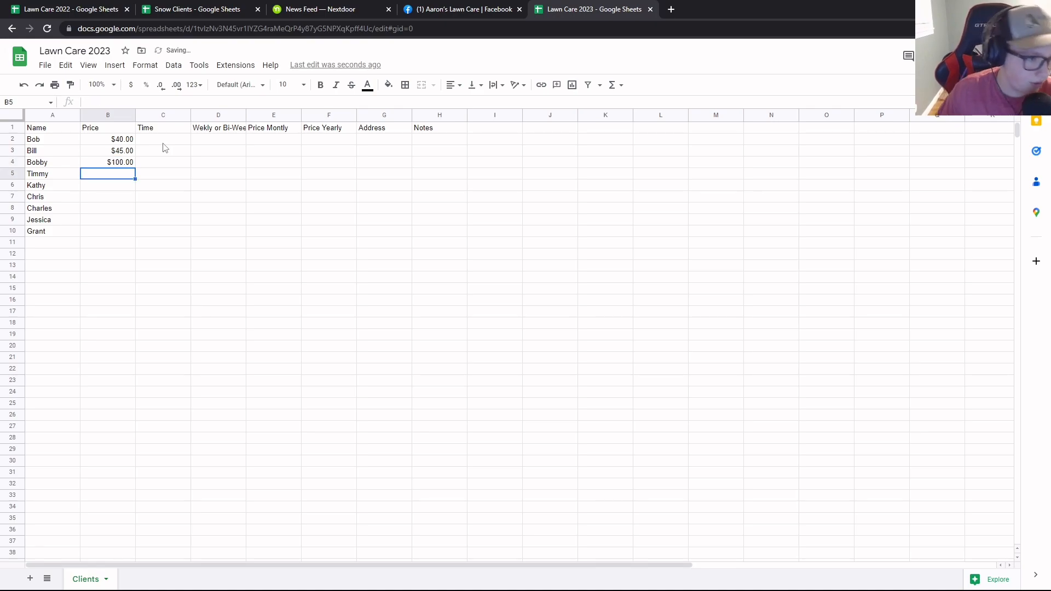
Enter the prices 50, 30, 35 and 60 in cells B5 to B8
text(509)
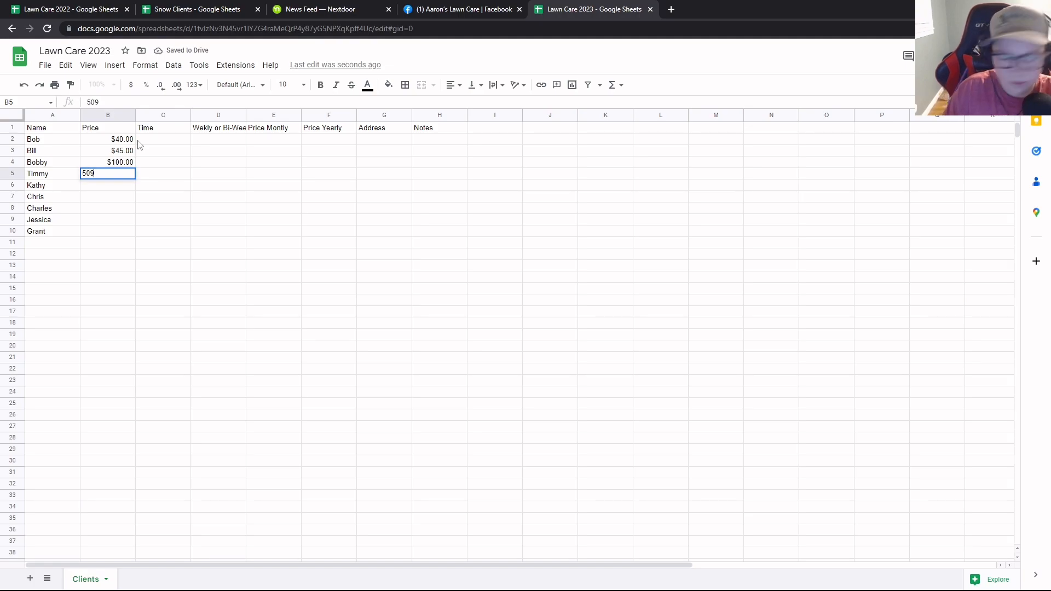
key(Return)
double_click(129, 173)
key(BackSpace)
key(Return)
text(30)
key(Return)
text(35)
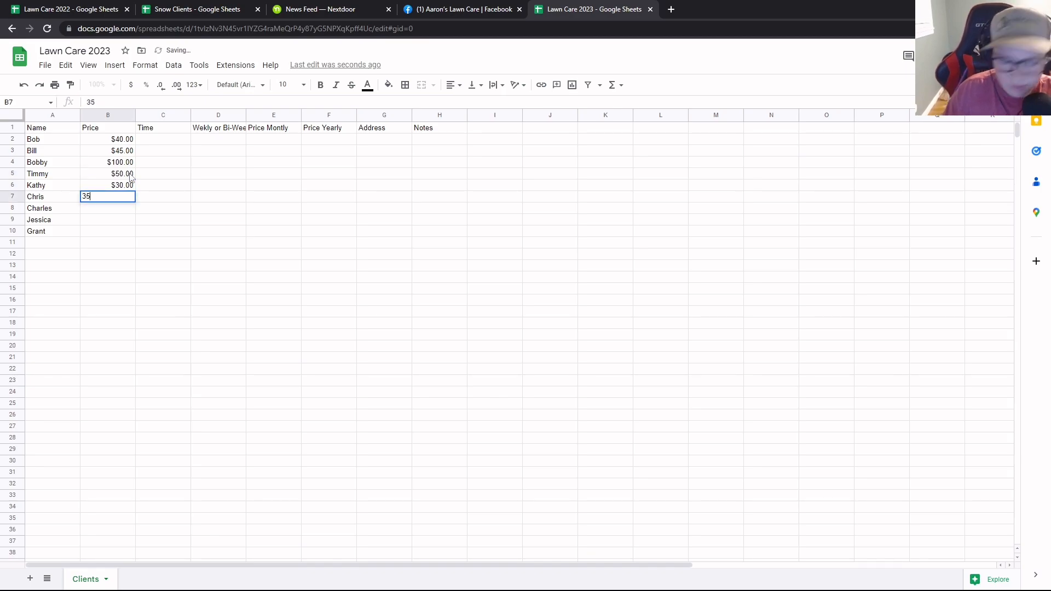
key(Return)
text(60)
key(Return)
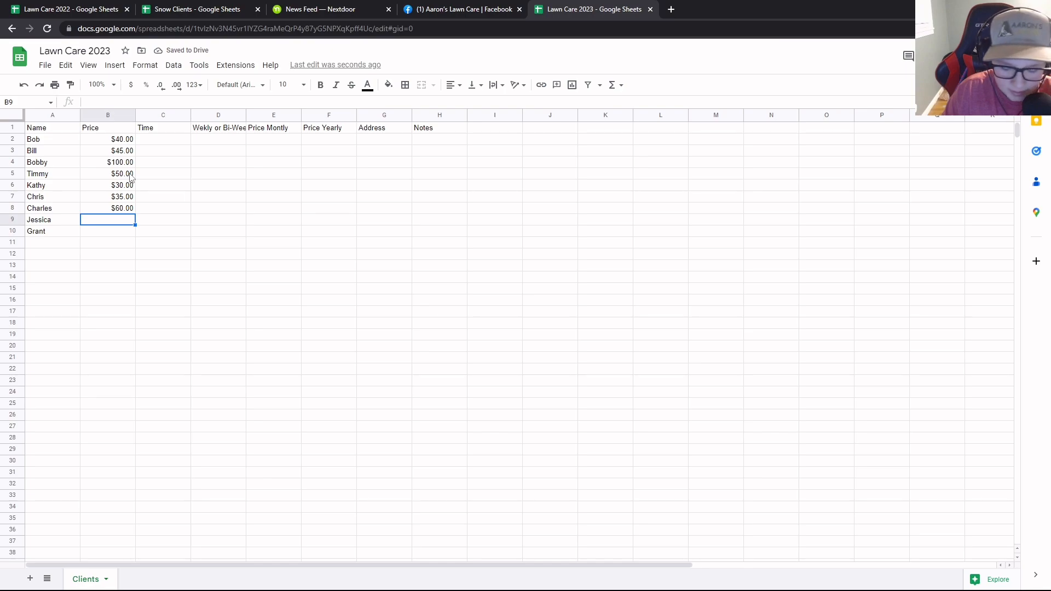
Enter the prices 40 and 45 for the last two clients in cells B9 and B10
text(40)
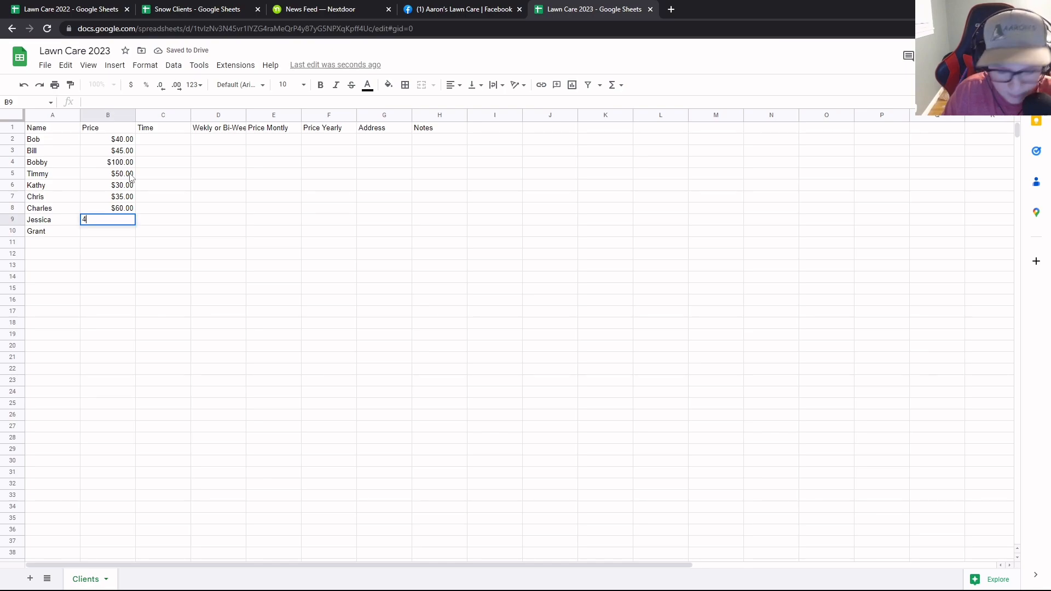
key(Return)
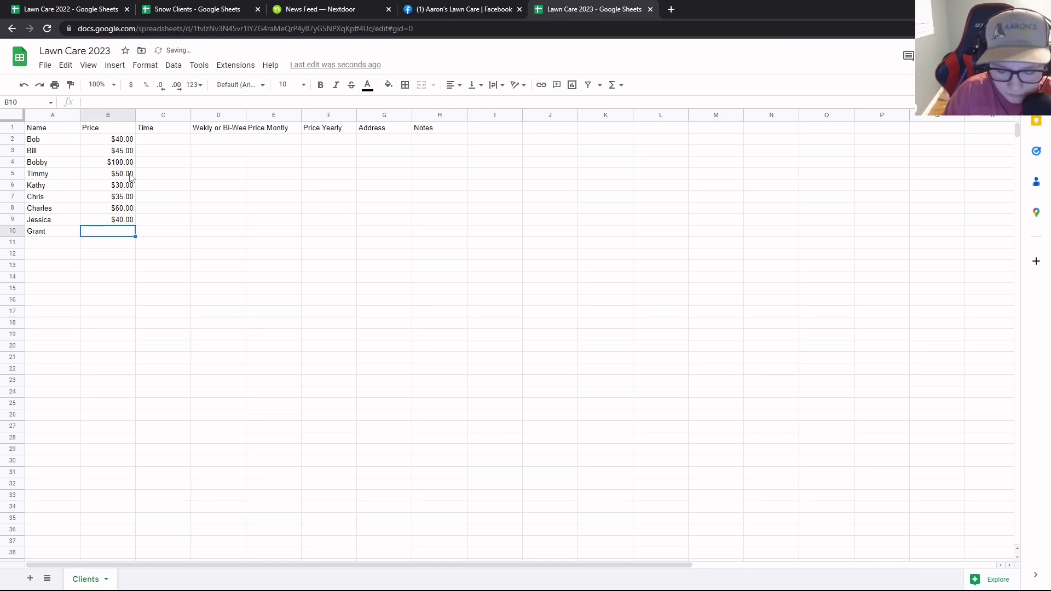
text(4)
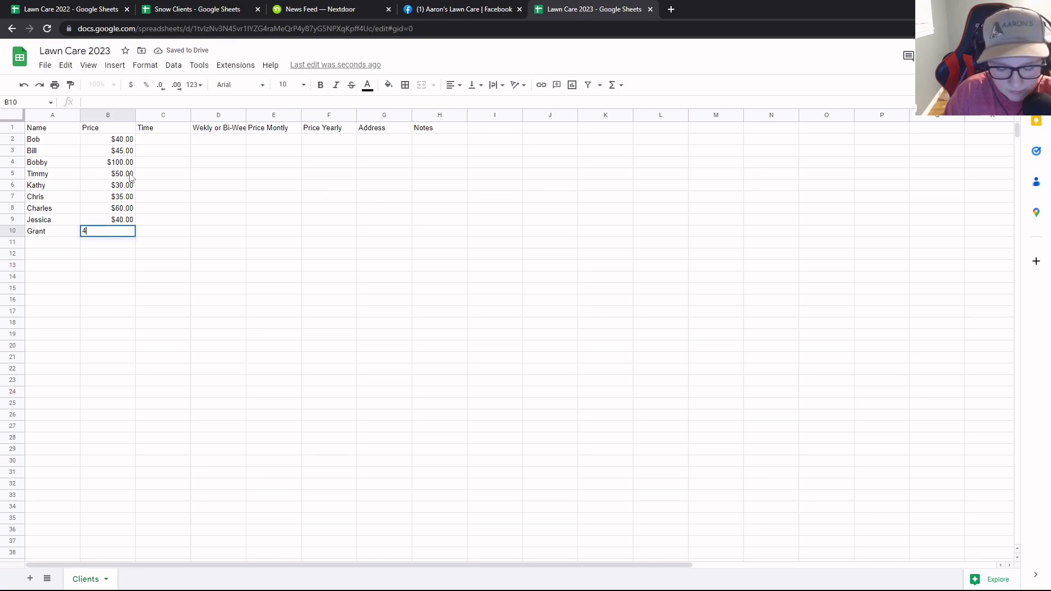
text(5)
key(Return)
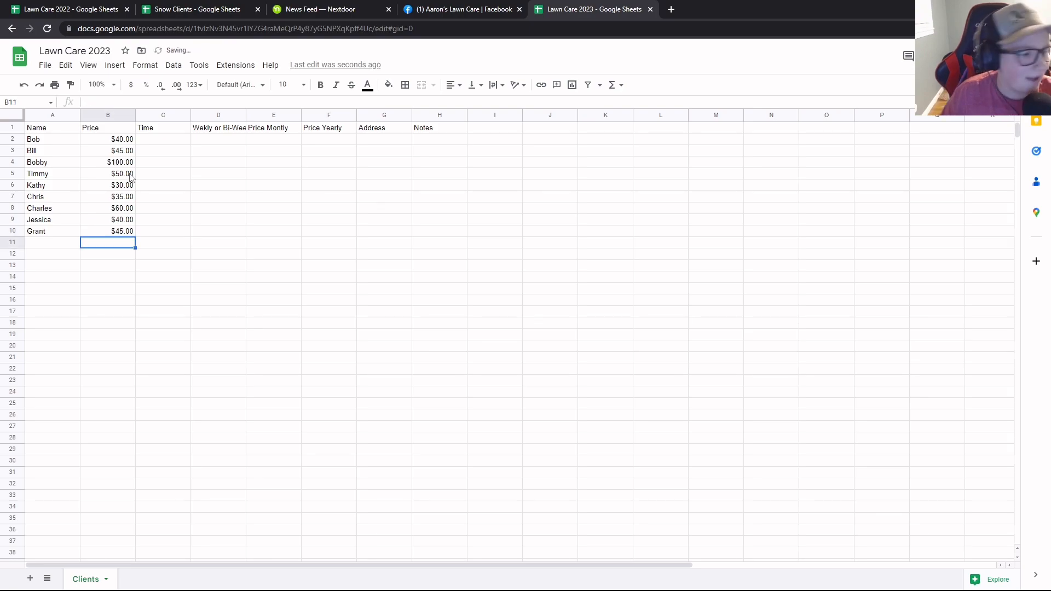
Enter the times 30, 35 and 1 Hour for the first three clients in cells C2 to C4
double_click(160, 144)
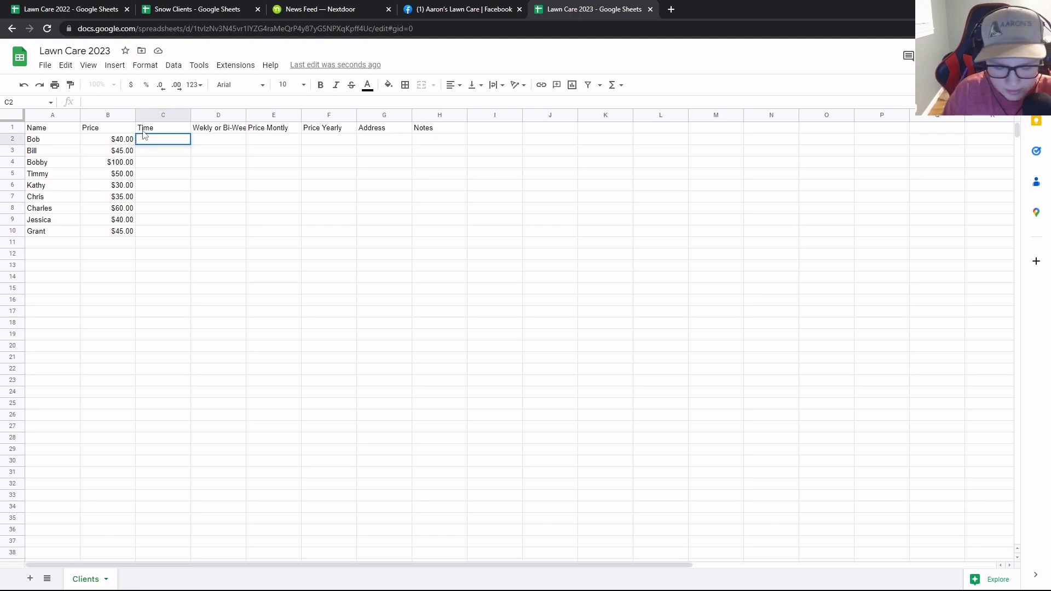
text(30)
key(Return)
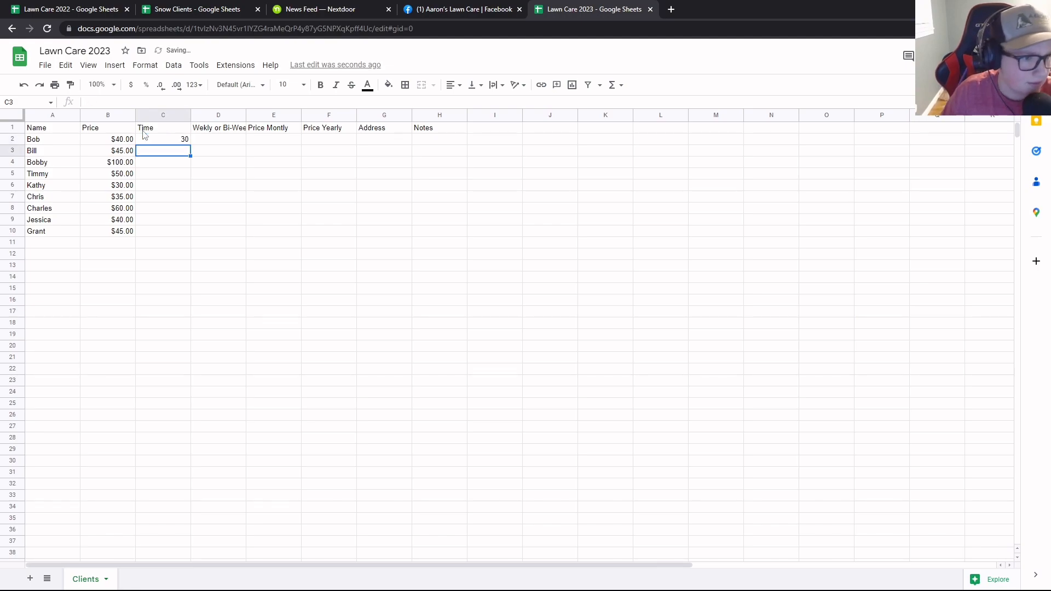
text(35)
key(Return)
text(1 Hour)
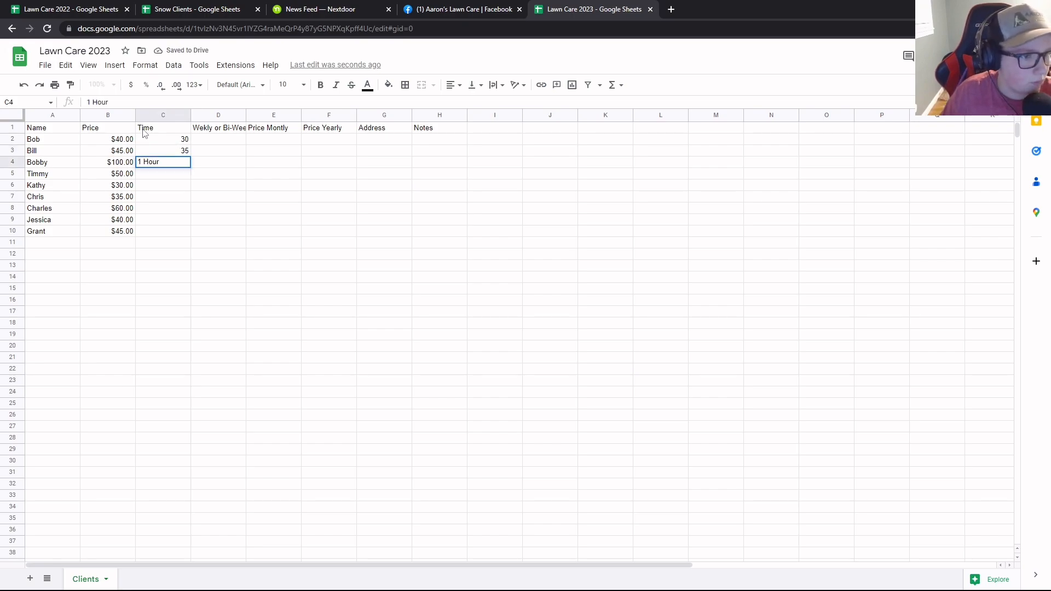
key(Return)
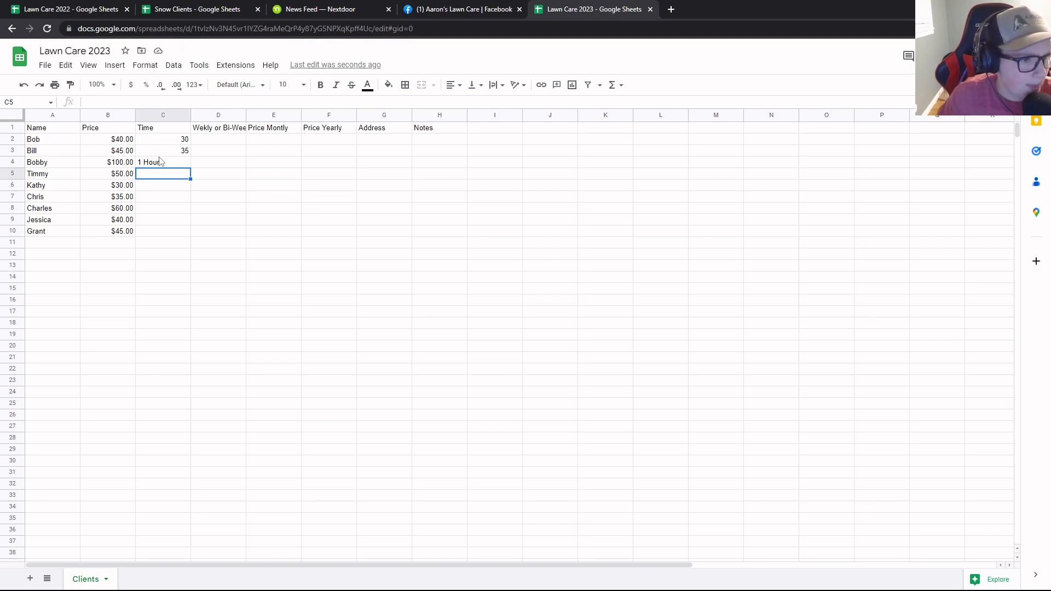
Fill the remaining Time cells C5 to C10 with 40, 20, 35, 45, 20 and 25
text(4)
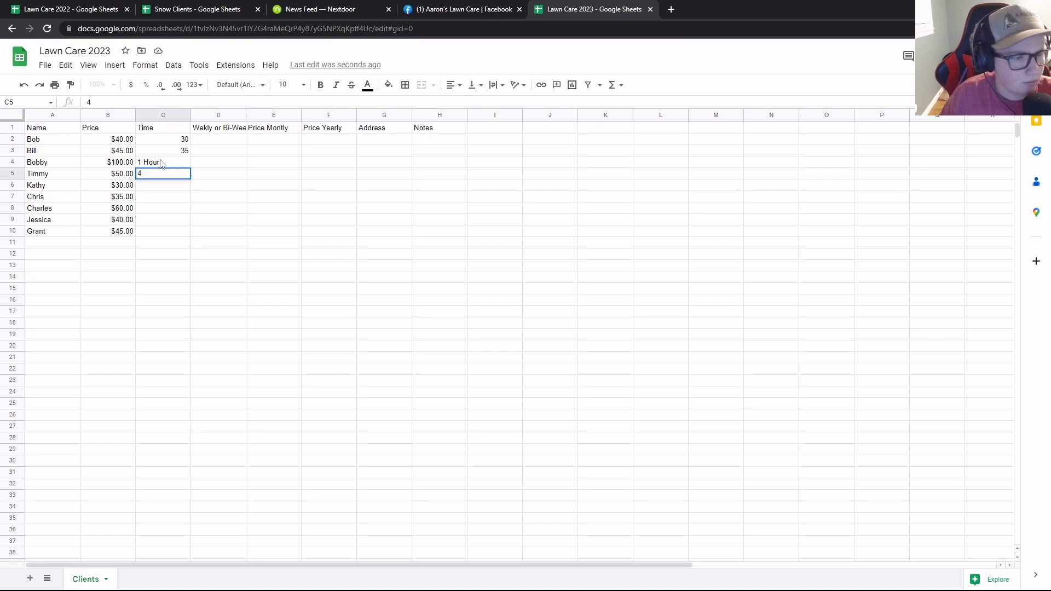
text(0)
key(Return)
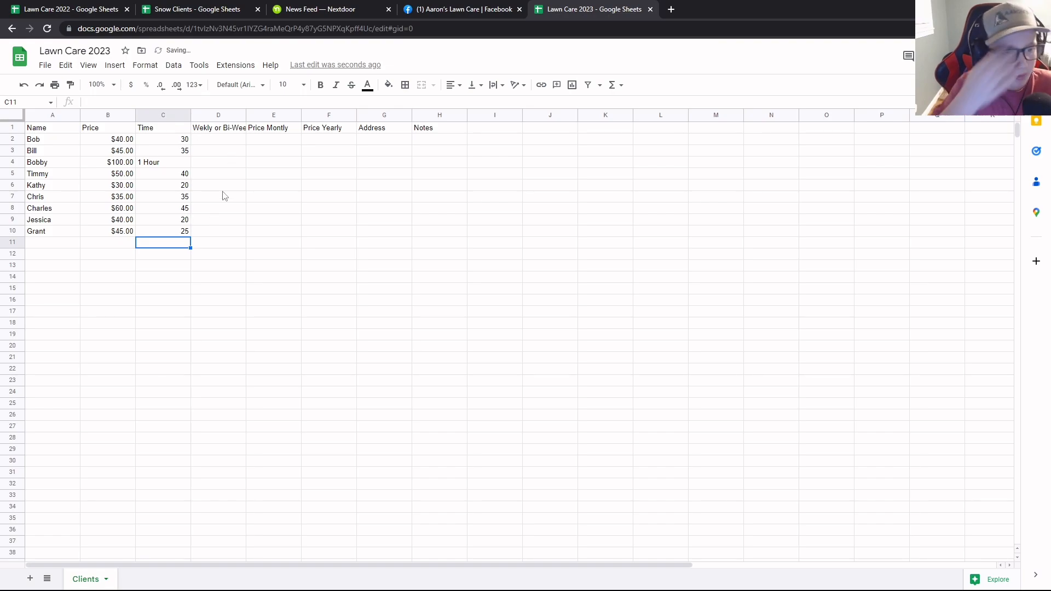
Enter the service frequency "Wekly" for the first client in cell D2
click(233, 141)
text(Wekly)
key(Return)
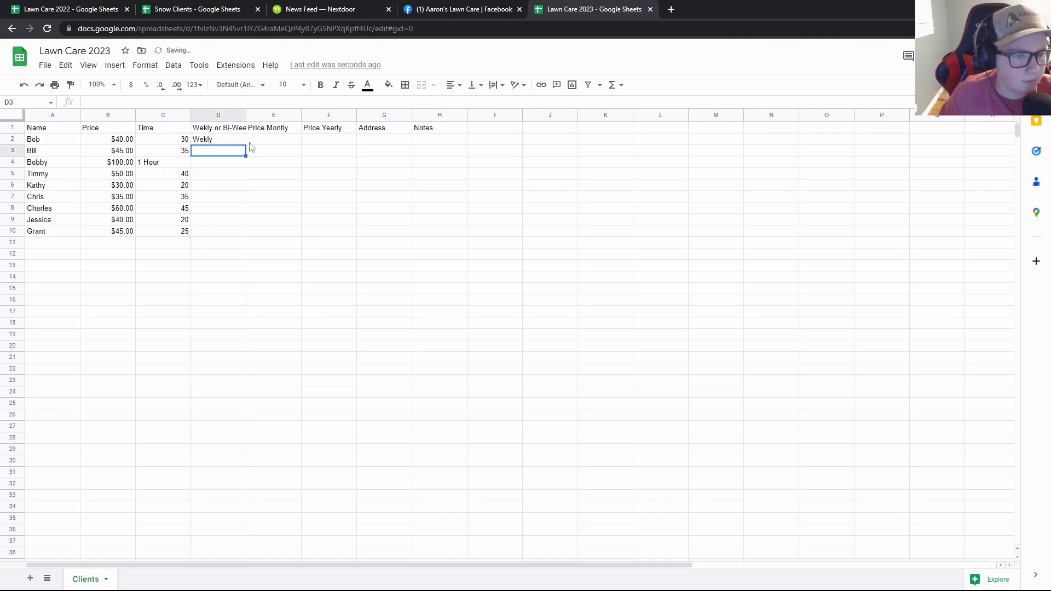
Correct the spelling to "Weekly" in the column header in D1 and in the first client's cell D2
key(Up)
key(Up)
click(207, 138)
double_click(203, 127)
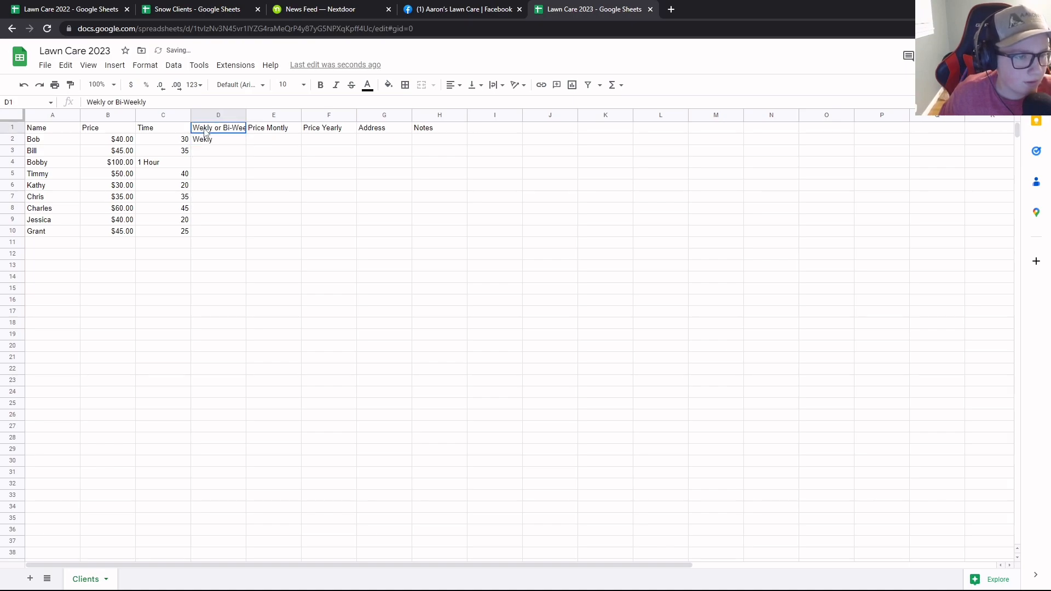
text(e)
key(Return)
double_click(200, 143)
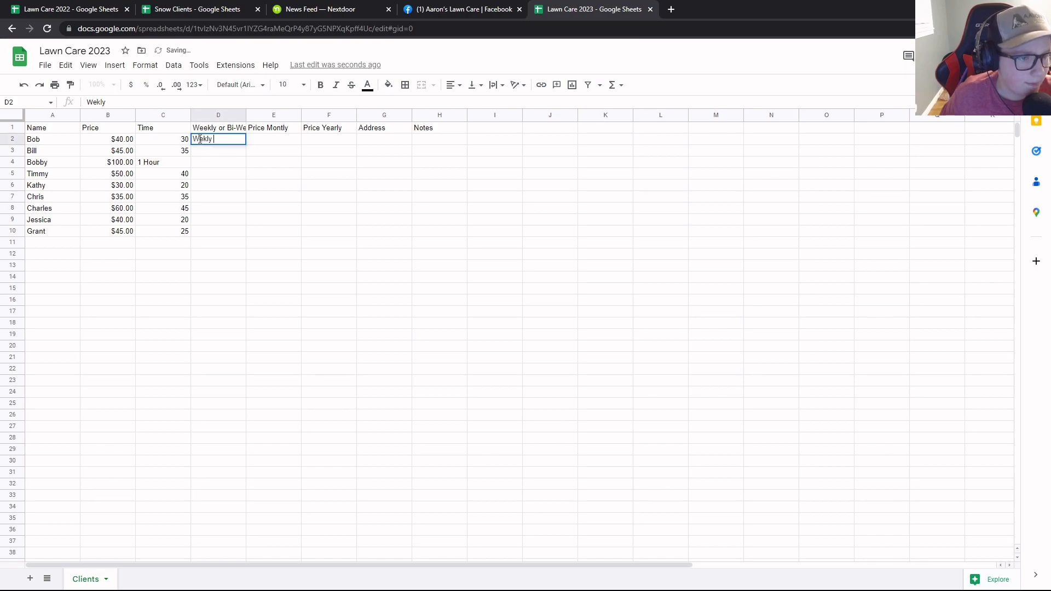
text(e)
key(Return)
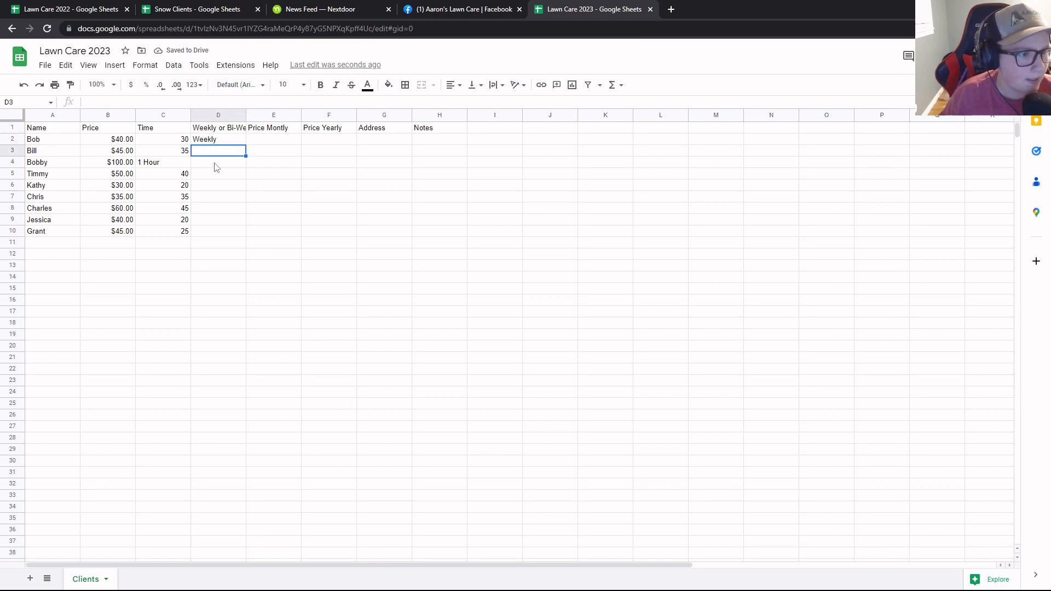
Enter the service frequencies Bi-Weekly in cell D3 and Weekly in cell D4
text(Bi)
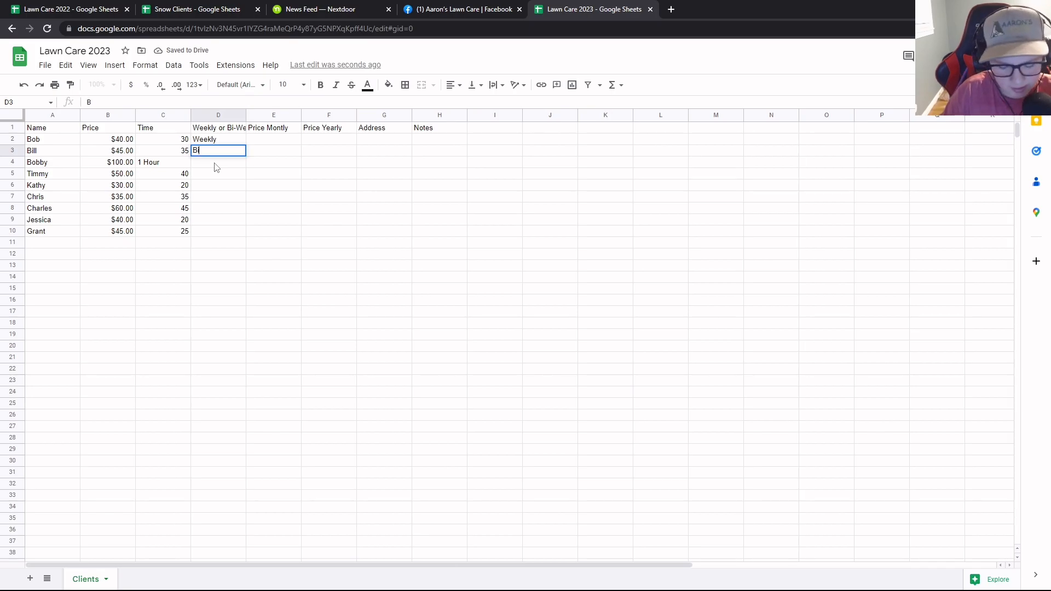
text(-)
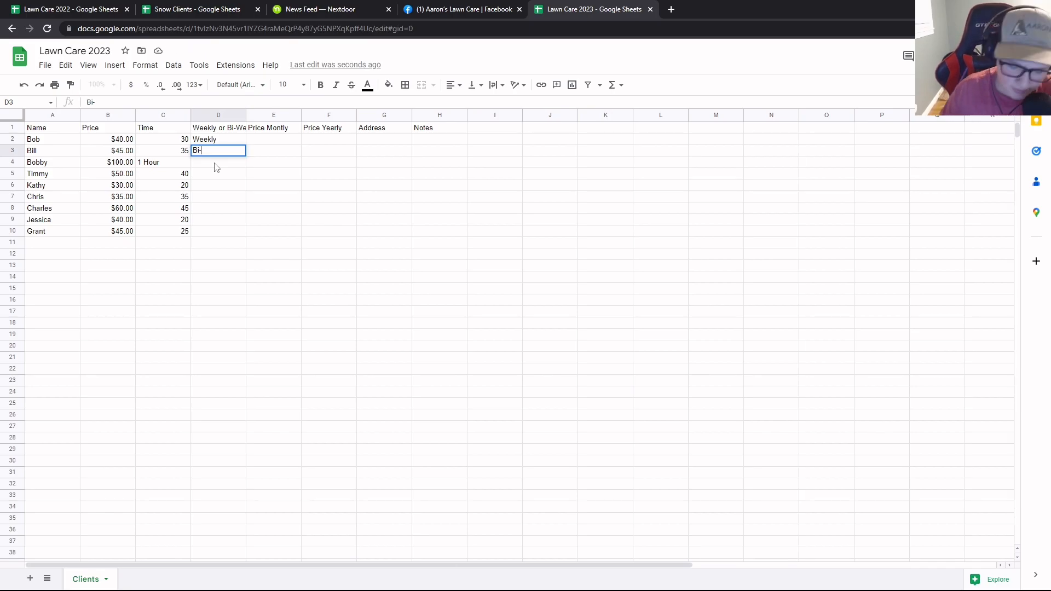
text(W)
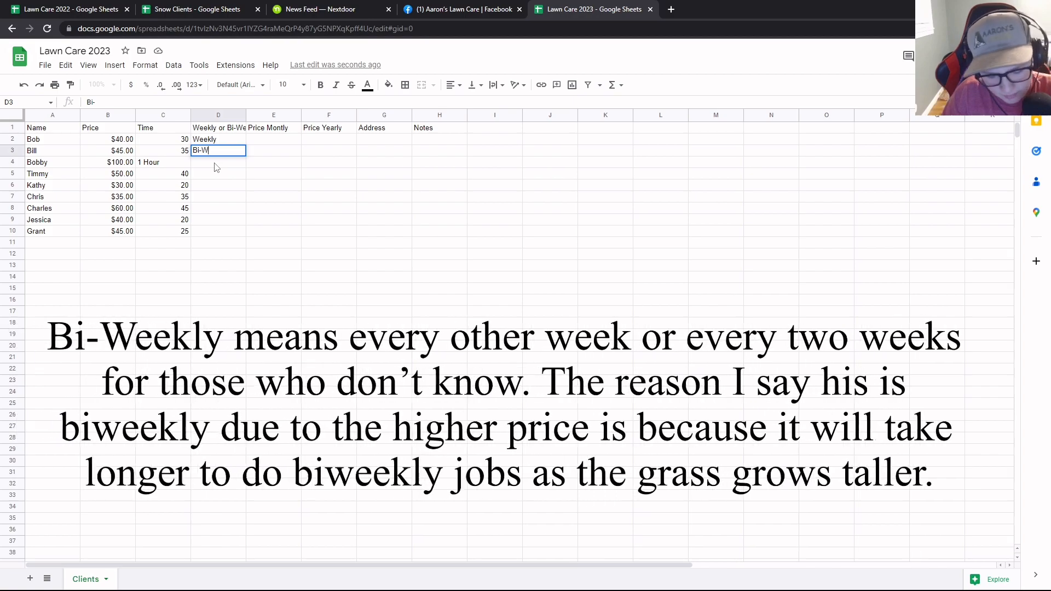
text(eekly)
key(Return)
text(Weekly)
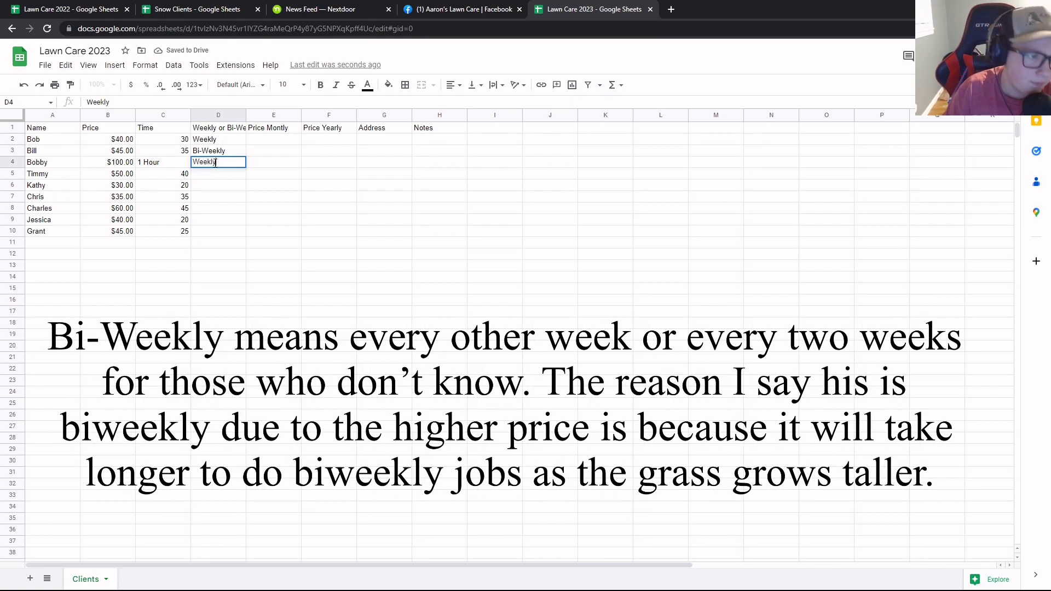
click(218, 177)
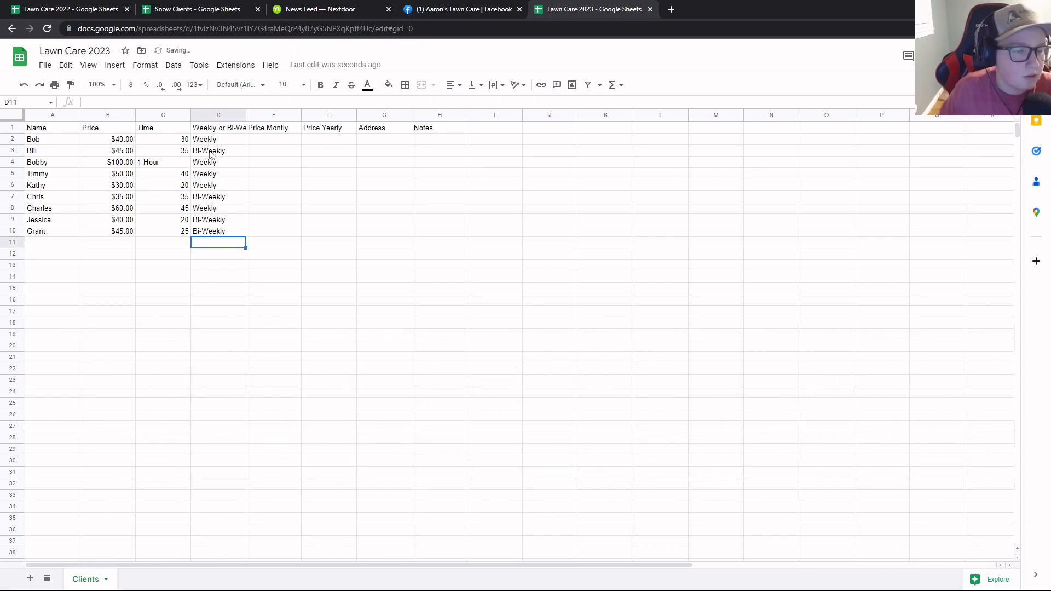
Enter the monthly price 160 in cell E2 and format cells E2 to F10 as currency
click(281, 144)
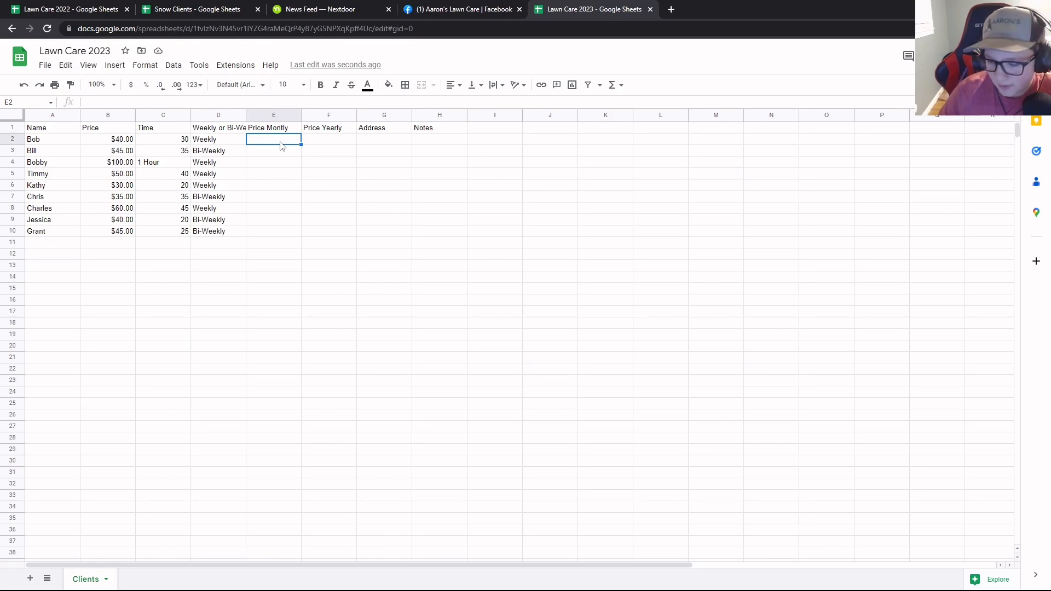
text(160)
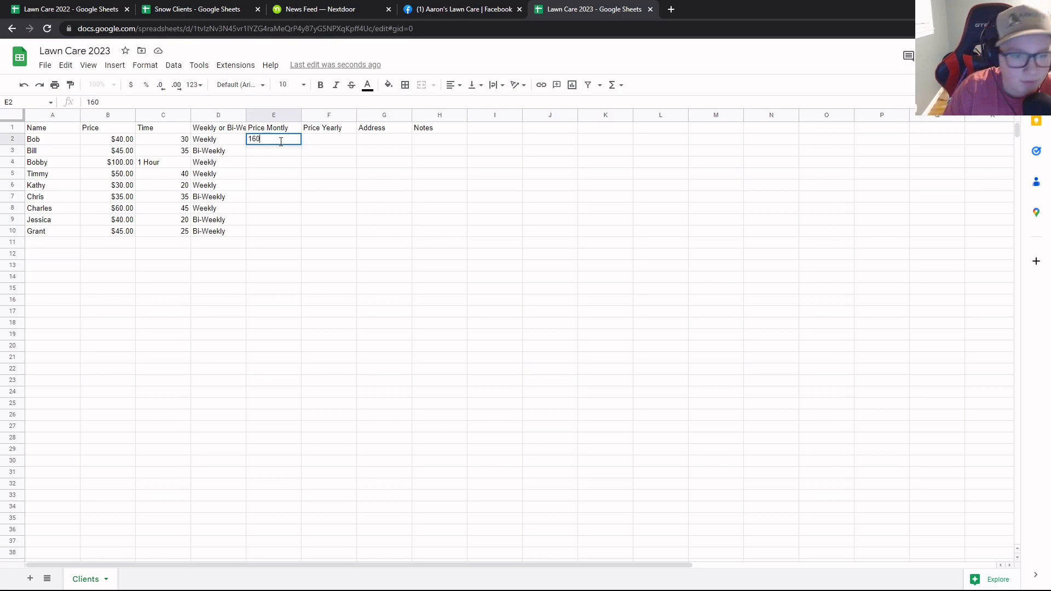
key(Return)
drag(264, 139, 328, 235)
click(131, 85)
click(282, 141)
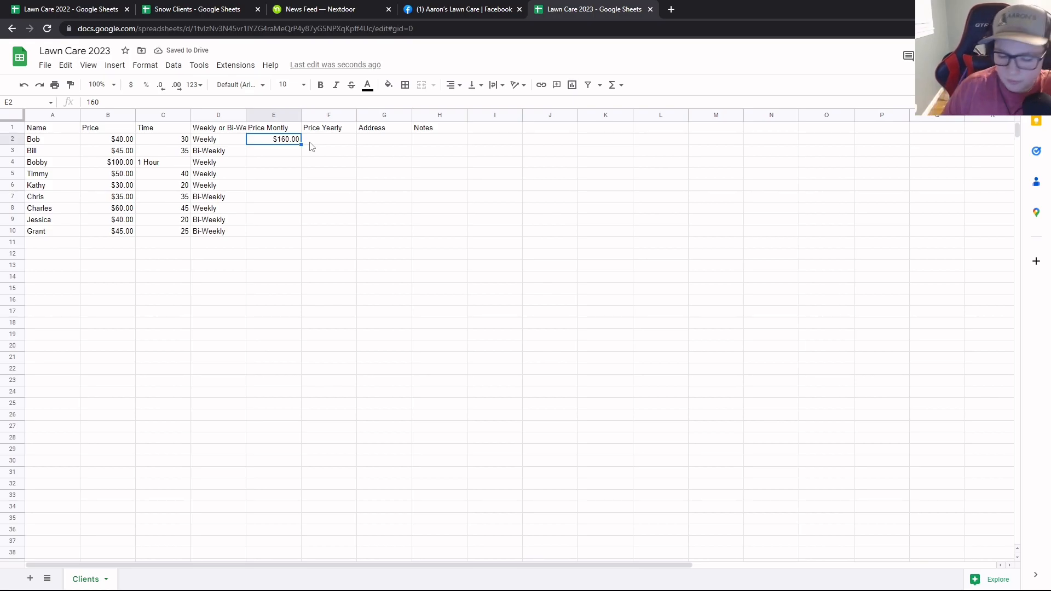
Enter the monthly prices 90 in cell E3 and 400 in cell E4
click(275, 153)
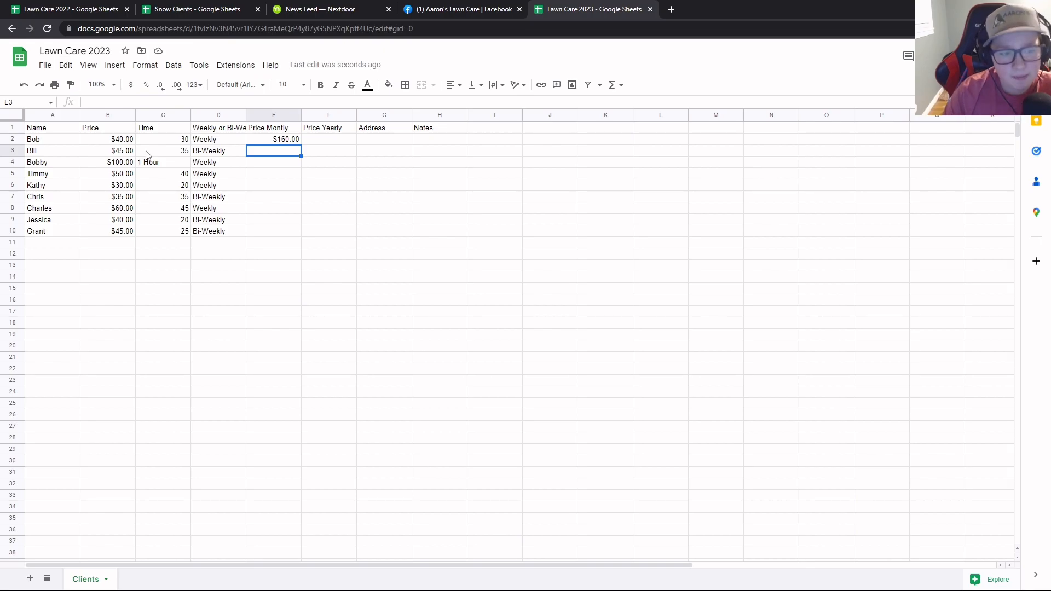
text(90)
key(Return)
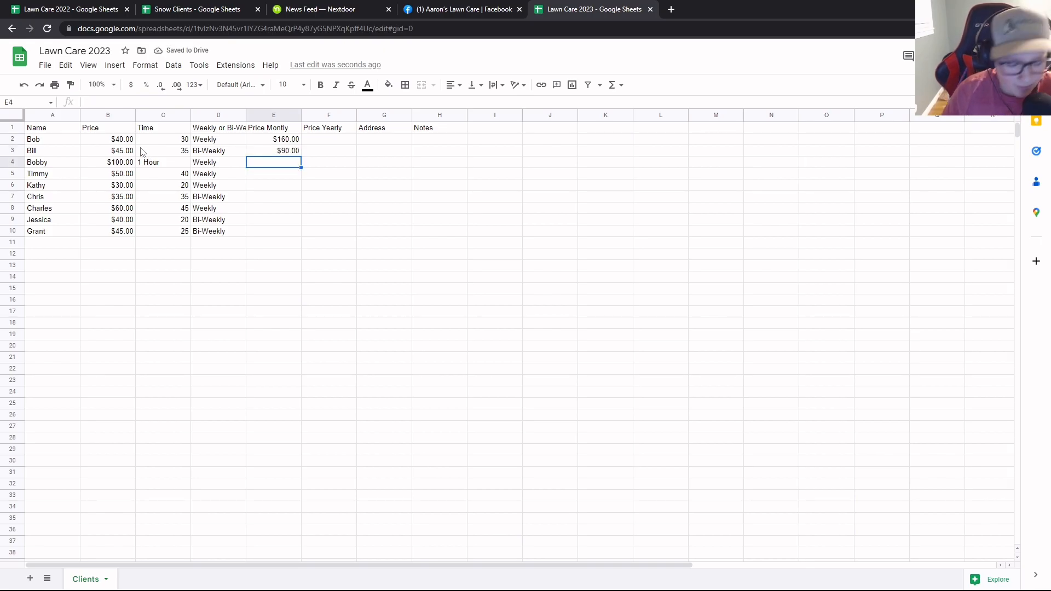
text(400)
key(Return)
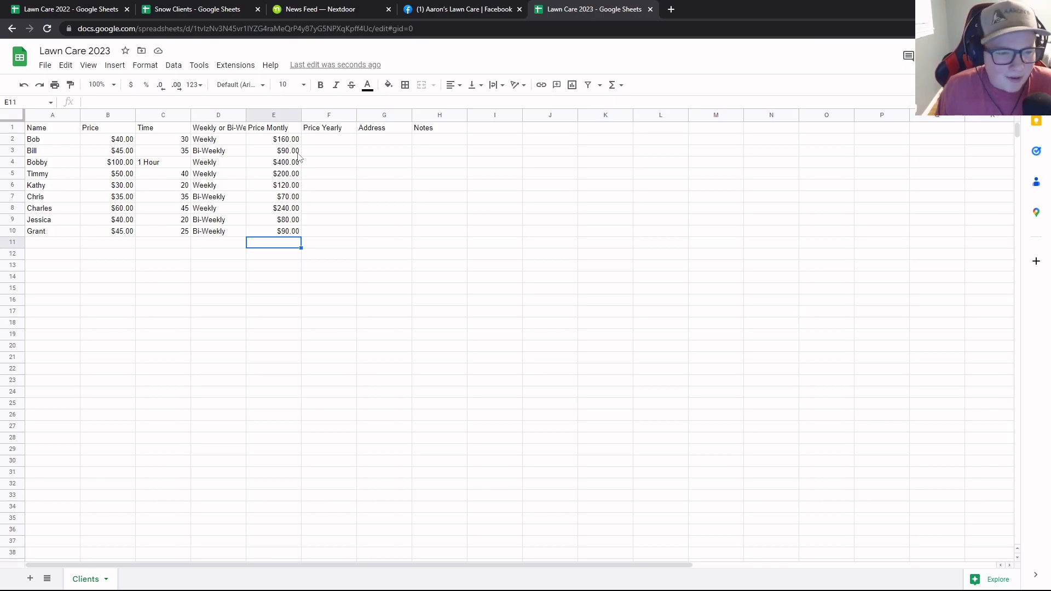
Enter the yearly prices 1,120, 630 and 2800 for the first three clients in cells F2 to F4
double_click(332, 140)
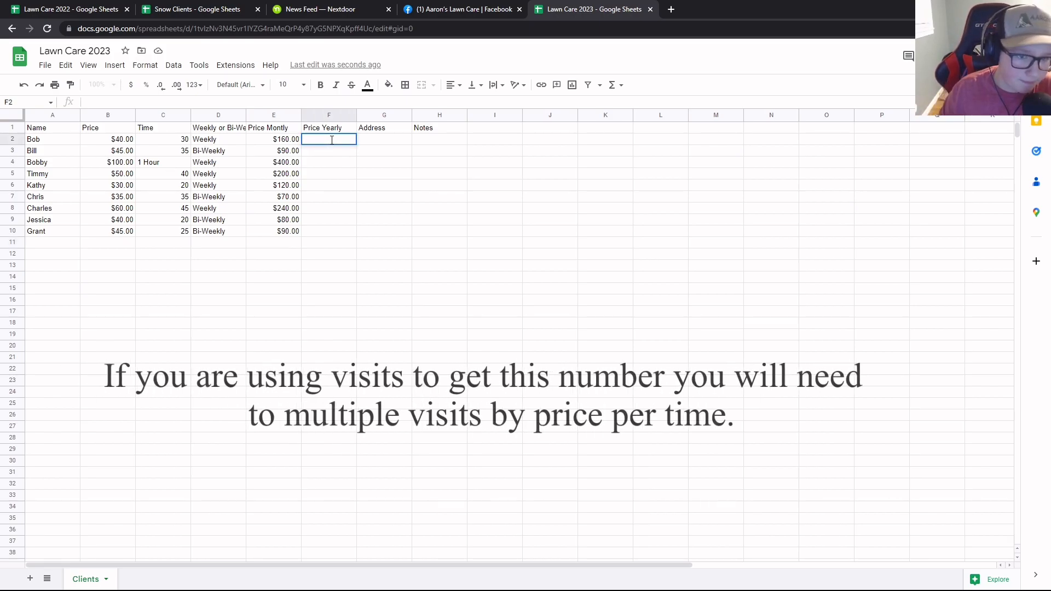
text(1,120)
key(Return)
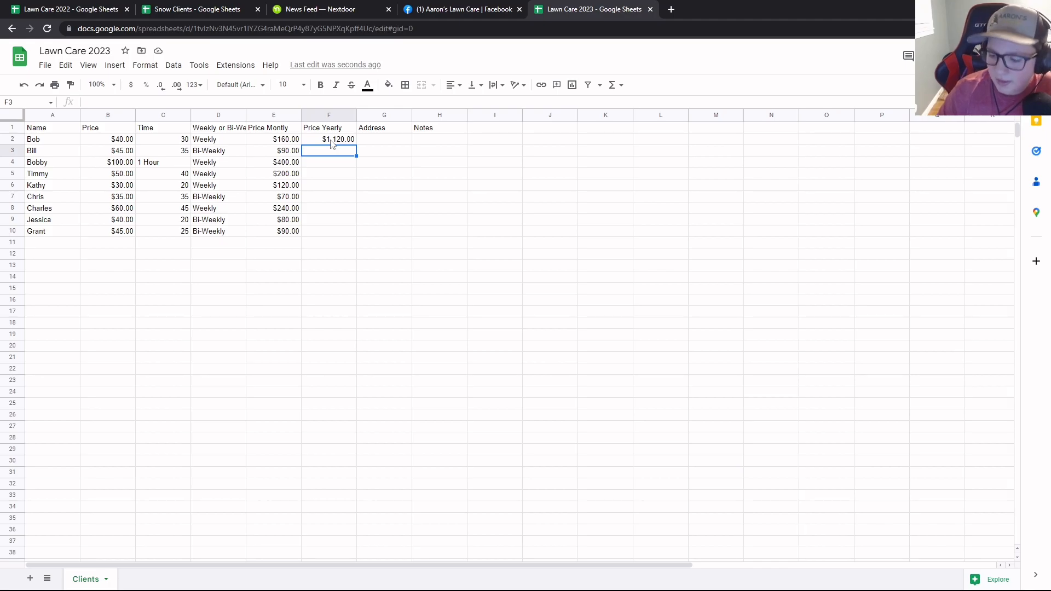
text(=E3*7)
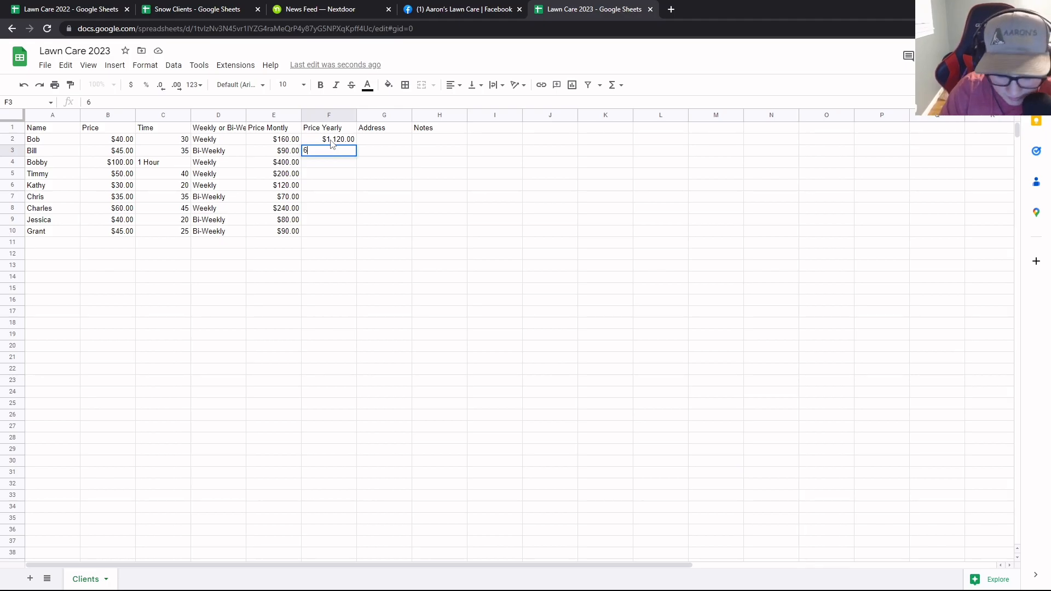
key(Return)
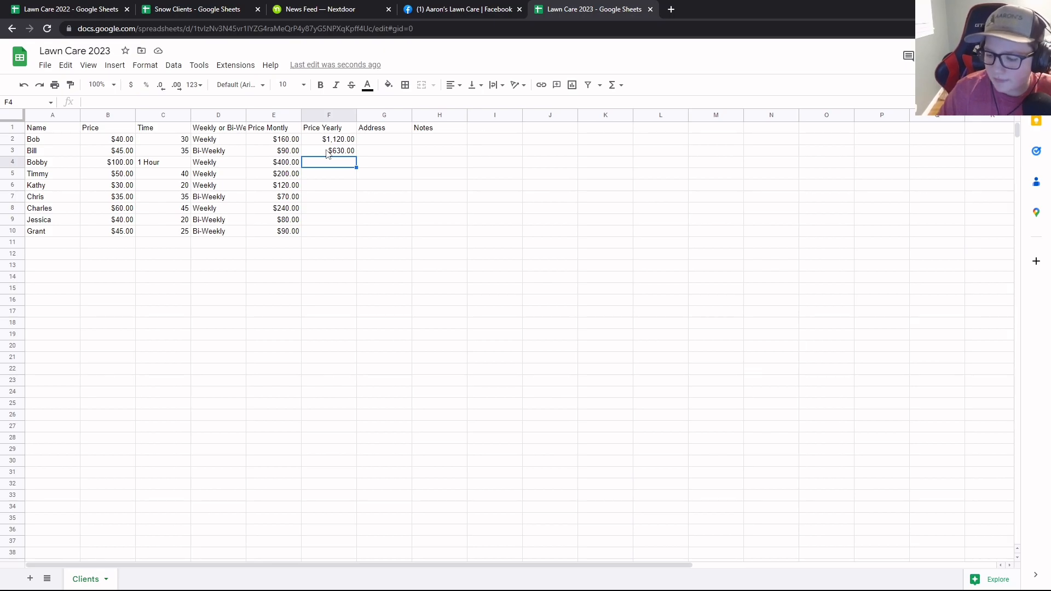
text(=E4*7)
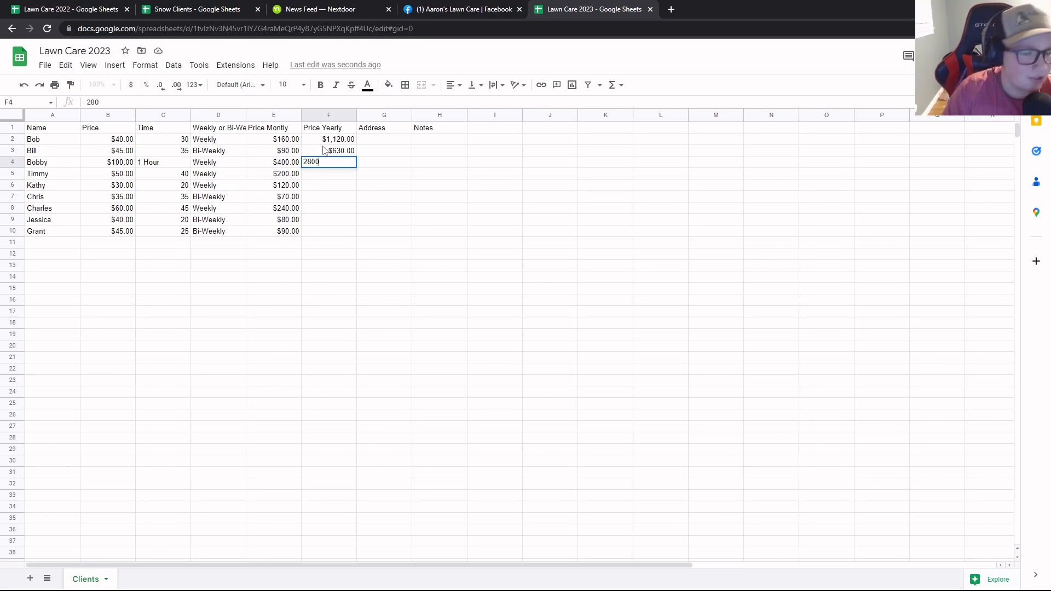
key(Return)
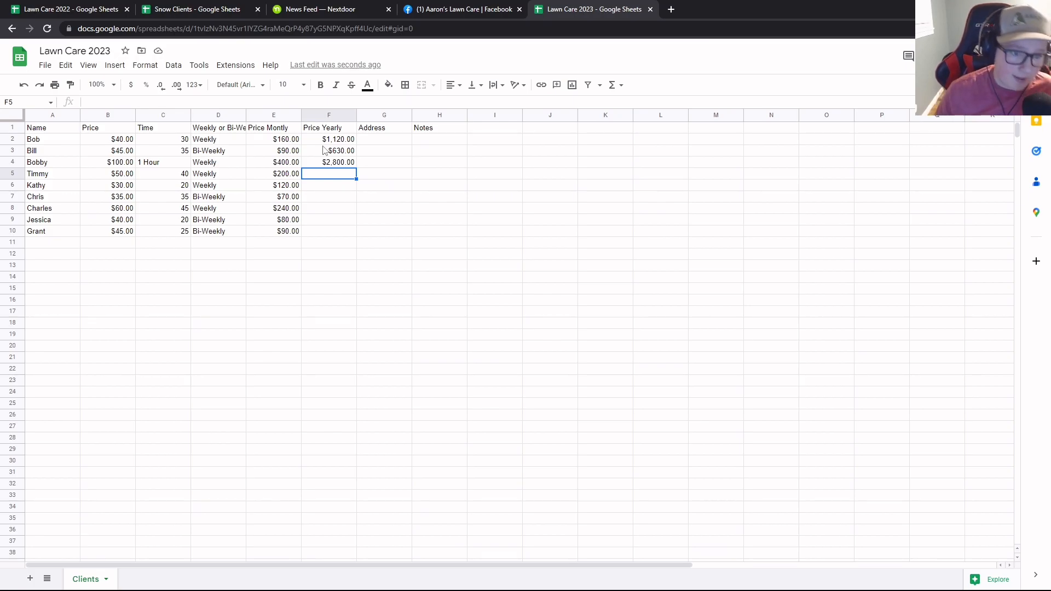
key(Return)
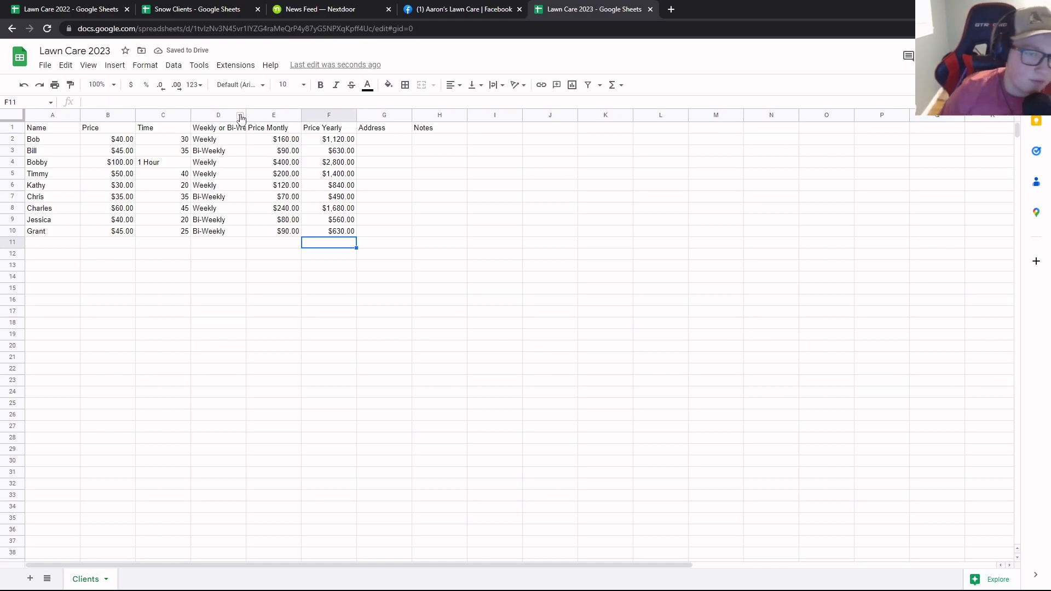
click(381, 143)
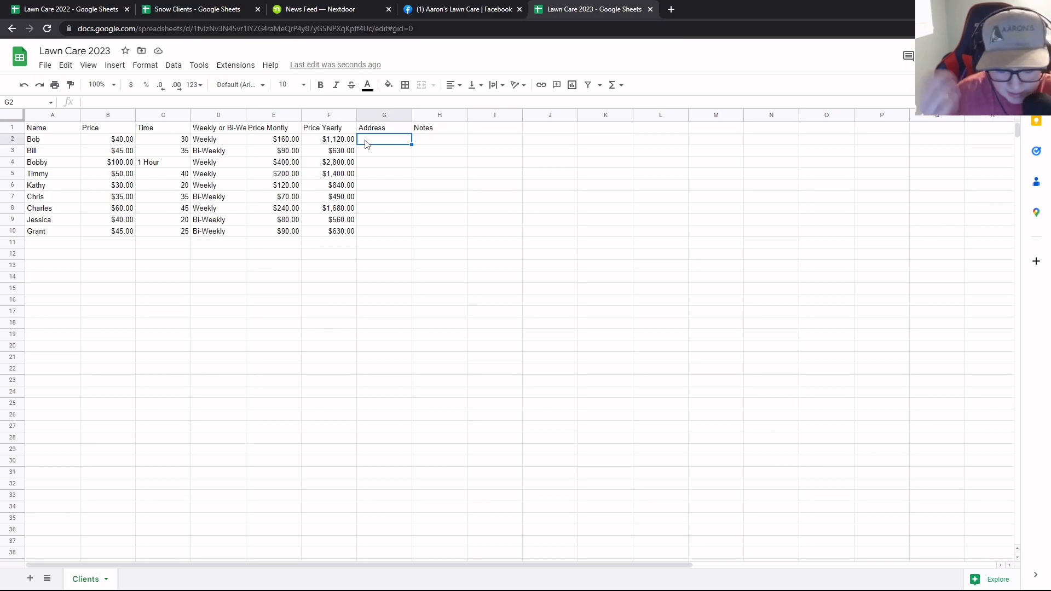
double_click(366, 142)
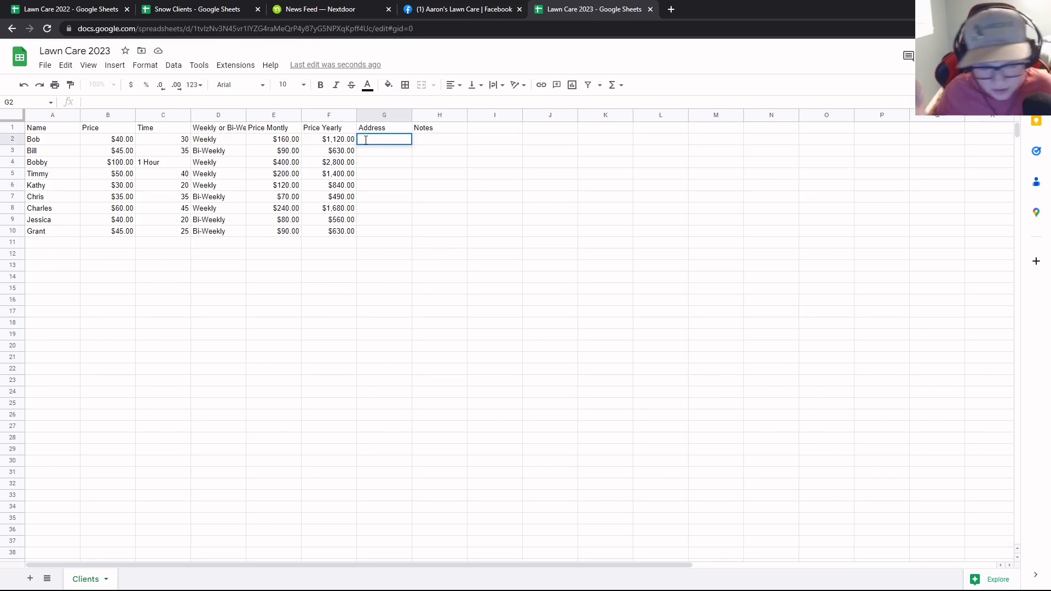
text(1923)
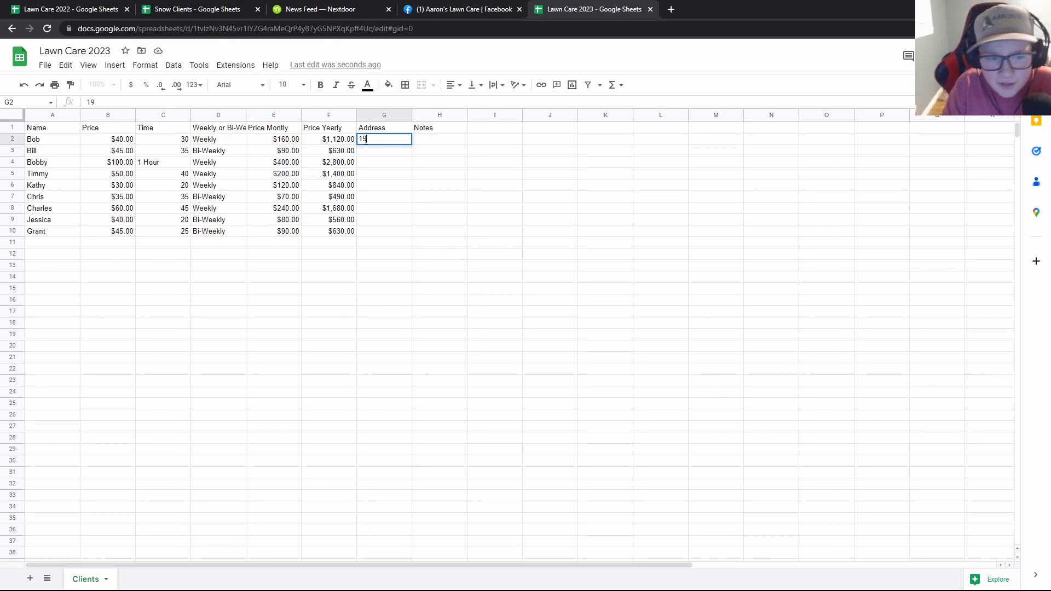
key(BackSpace)
key(BackSpace)
key(BackSpace)
text(234)
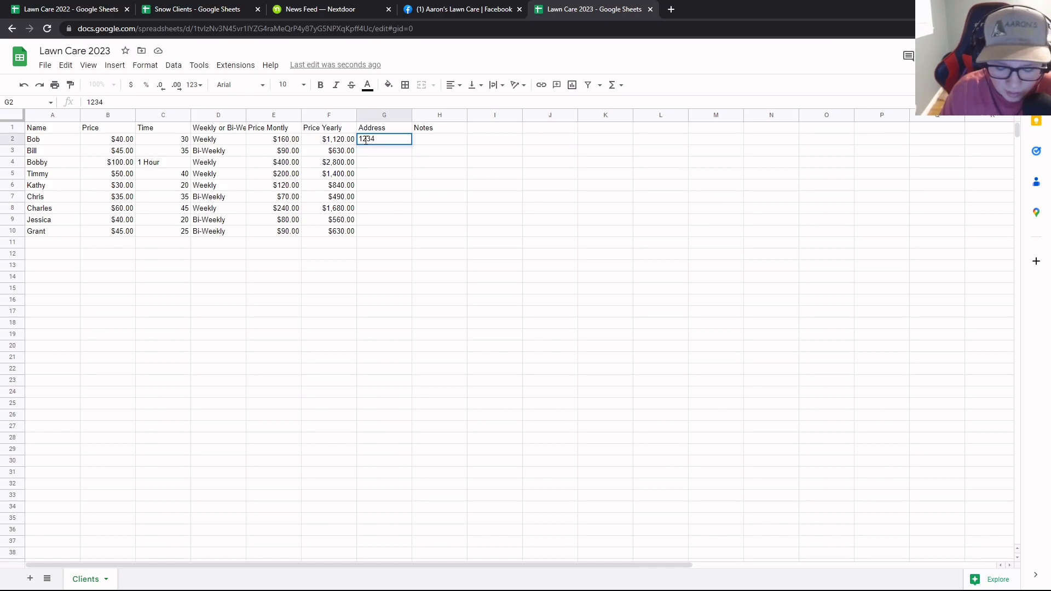
text( Osuth)
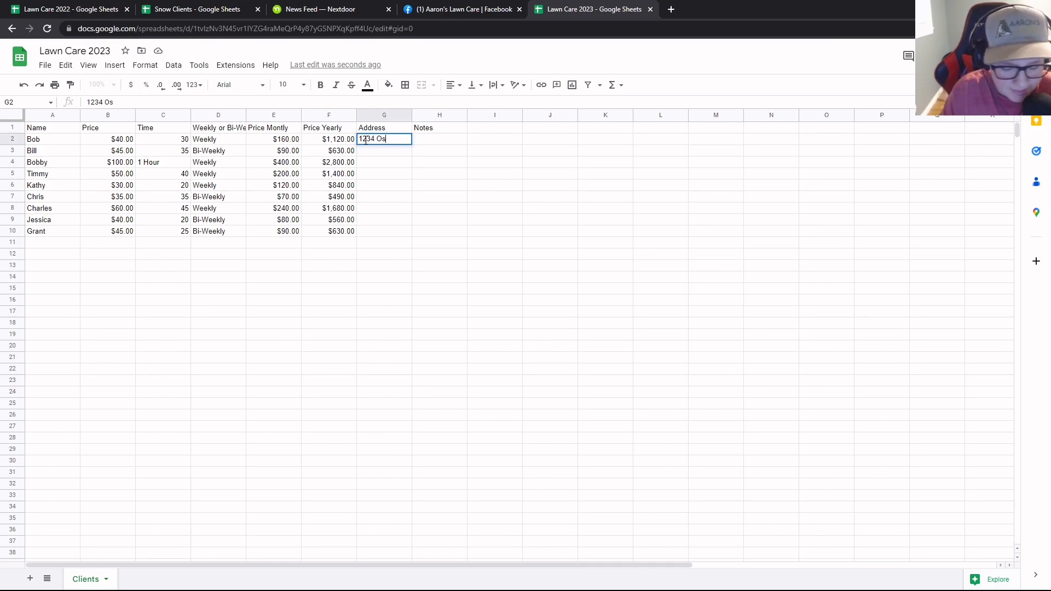
key(BackSpace)
key(BackSpace)
key(BackSpace)
key(BackSpace)
key(BackSpace)
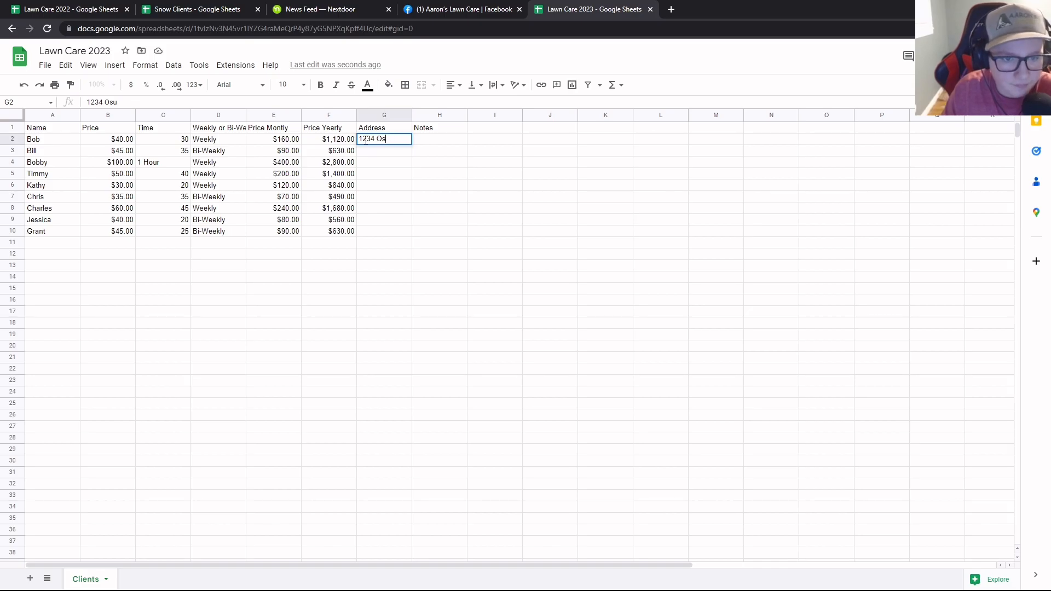
text(South)
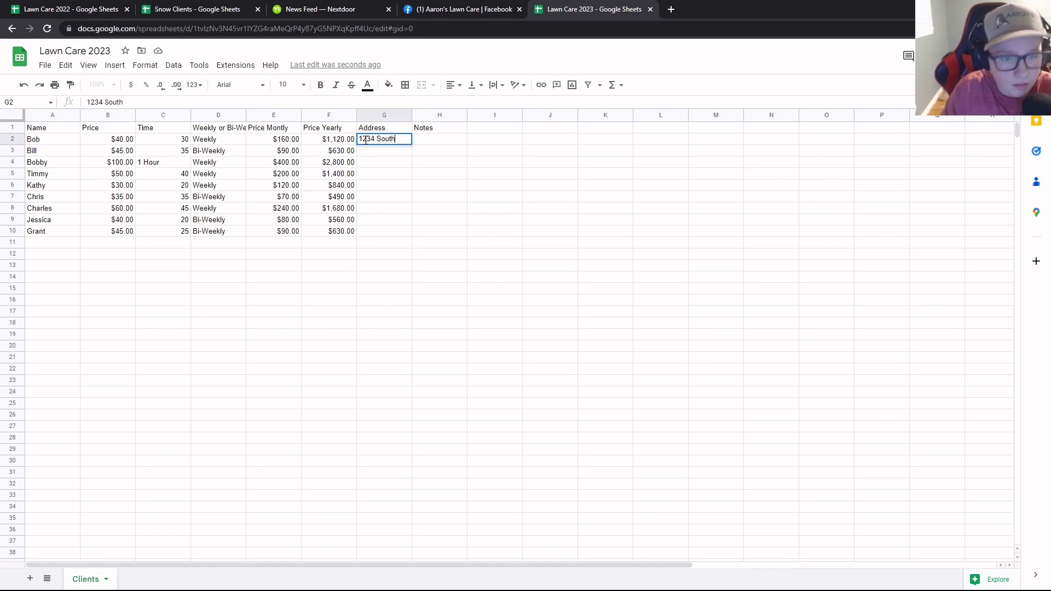
text( Lane, ame)
key(BackSpace)
key(BackSpace)
key(BackSpace)
key(BackSpace)
key(BackSpace)
key(BackSpace)
key(BackSpace)
key(BackSpace)
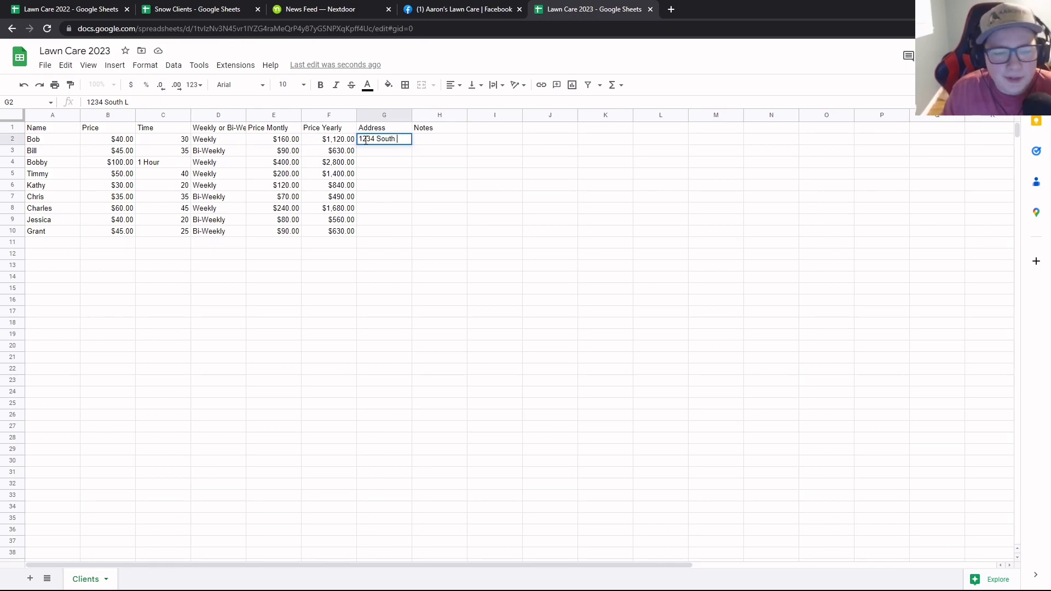
key(BackSpace)
key(BackSpace)
key(BackSpace)
key(BackSpace)
key(BackSpace)
key(BackSpace)
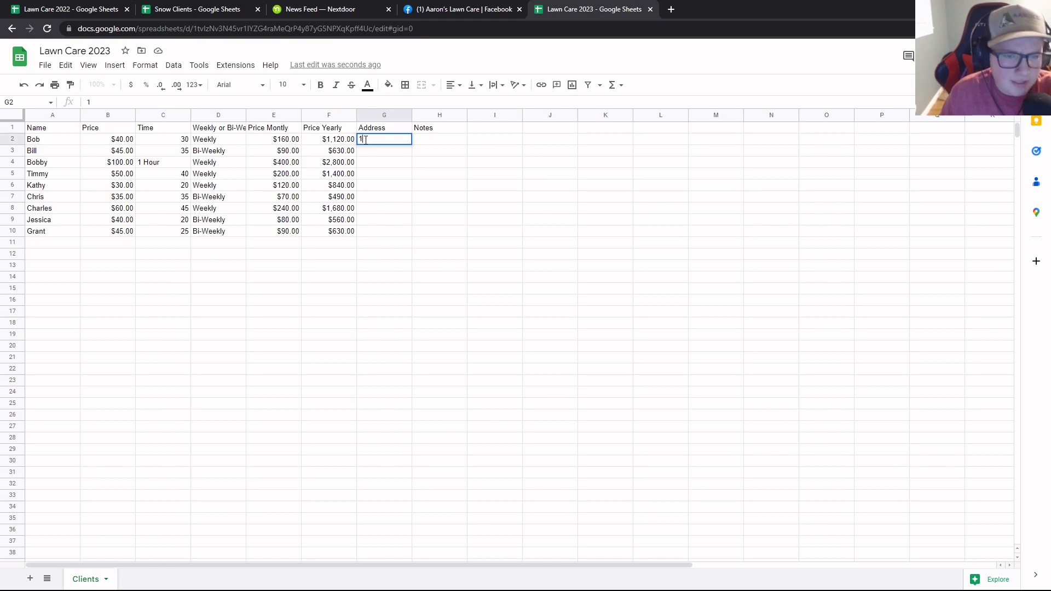
Enter the note Mow, Edge, Blow for every client in the Notes column, cells H2 to H10
click(433, 141)
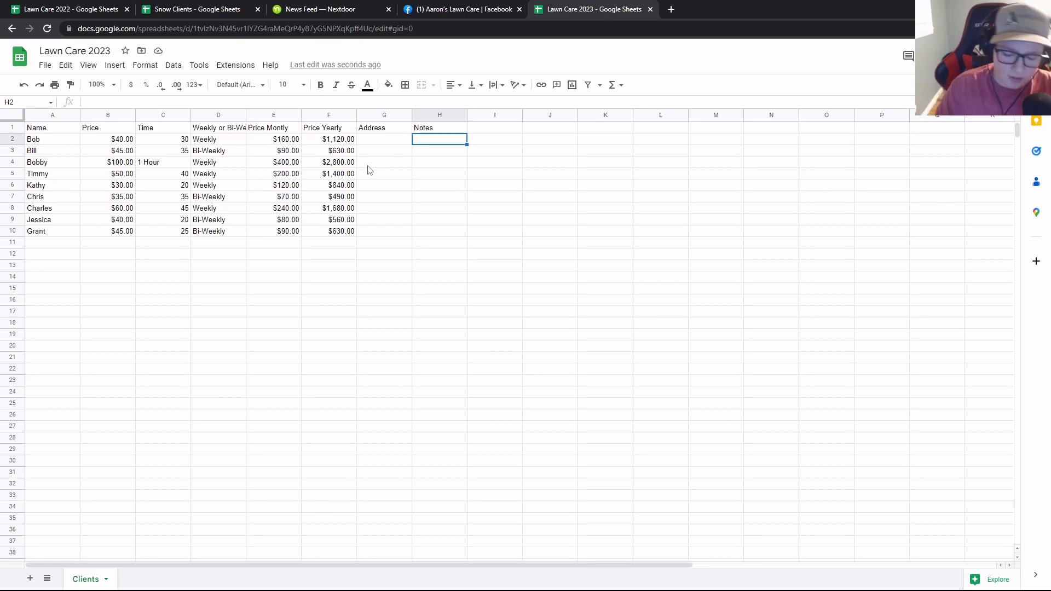
text(W)
key(BackSpace)
text(DOn)
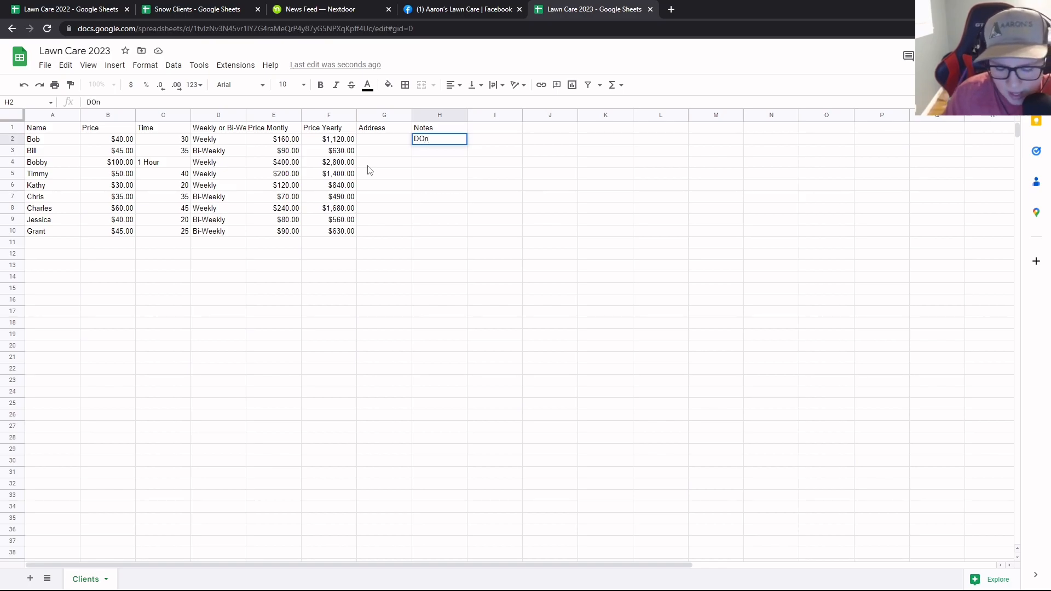
key(BackSpace)
key(BackSpace)
key(BackSpace)
key(BackSpace)
key(BackSpace)
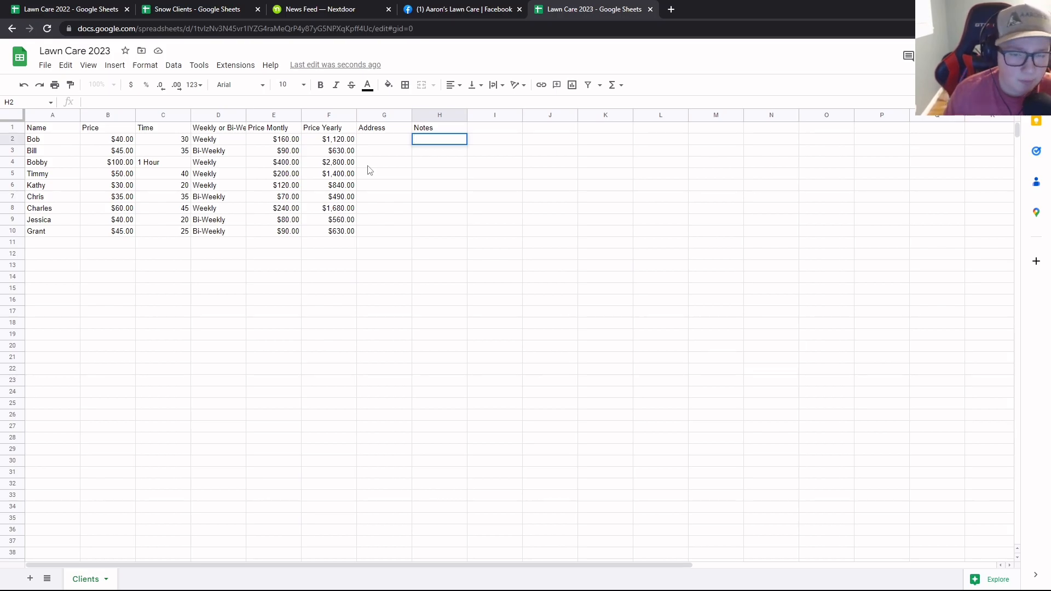
text(Mowe)
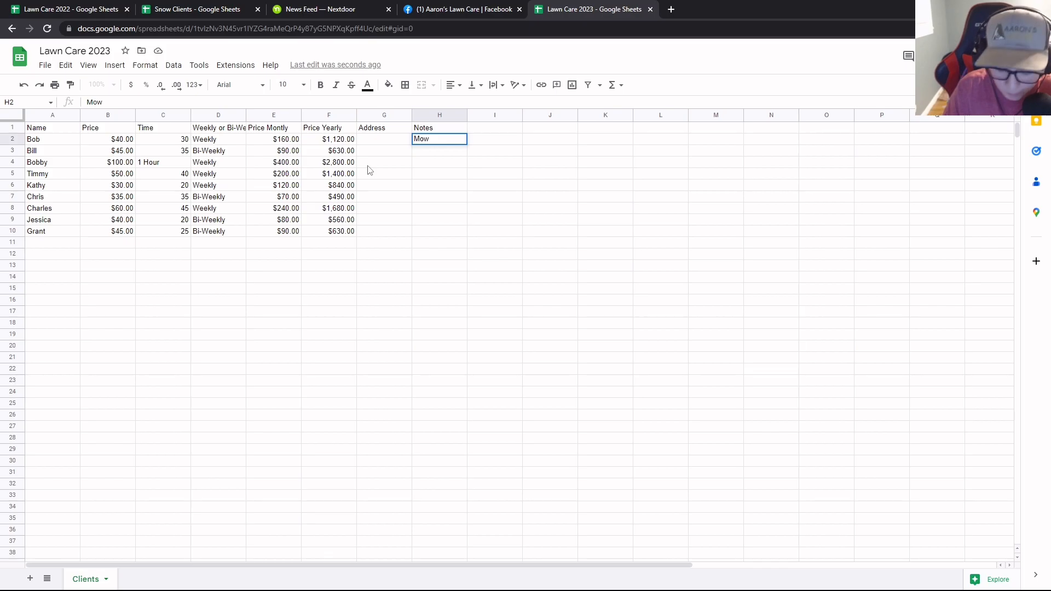
text(Edge)
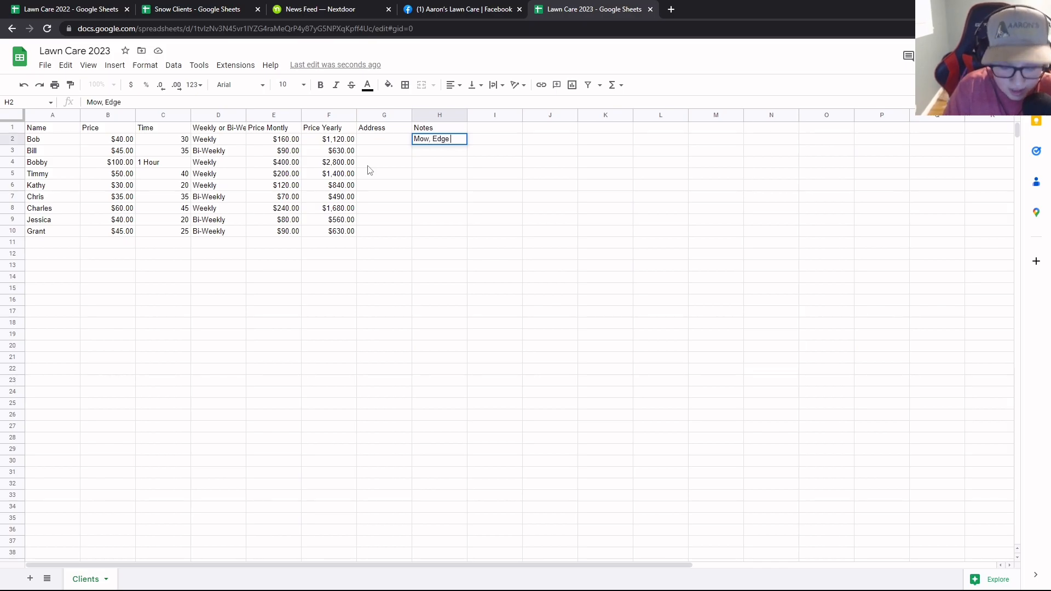
text(, Blow)
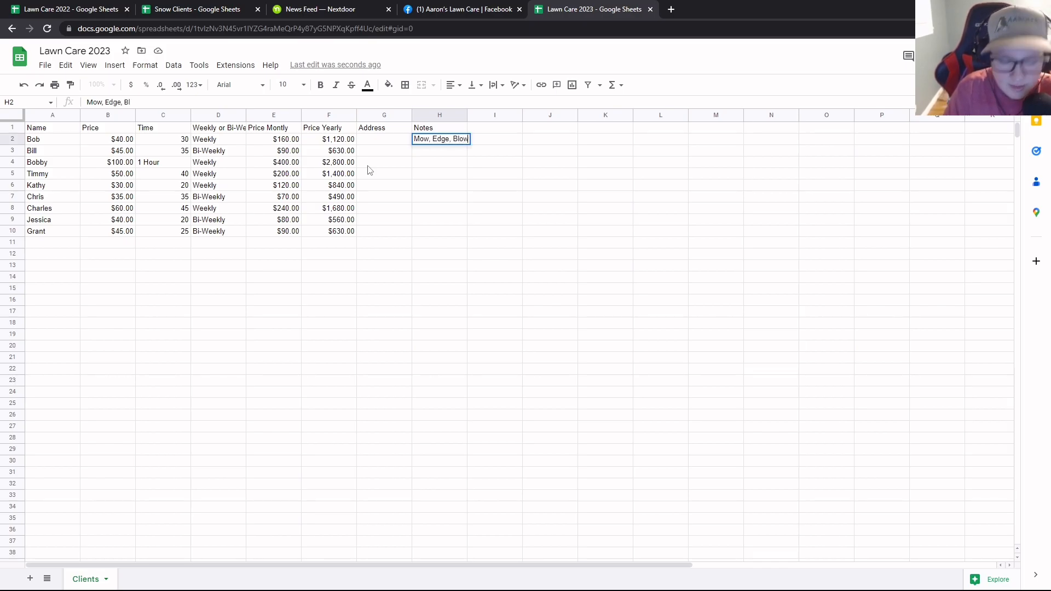
key(ctrl+Return)
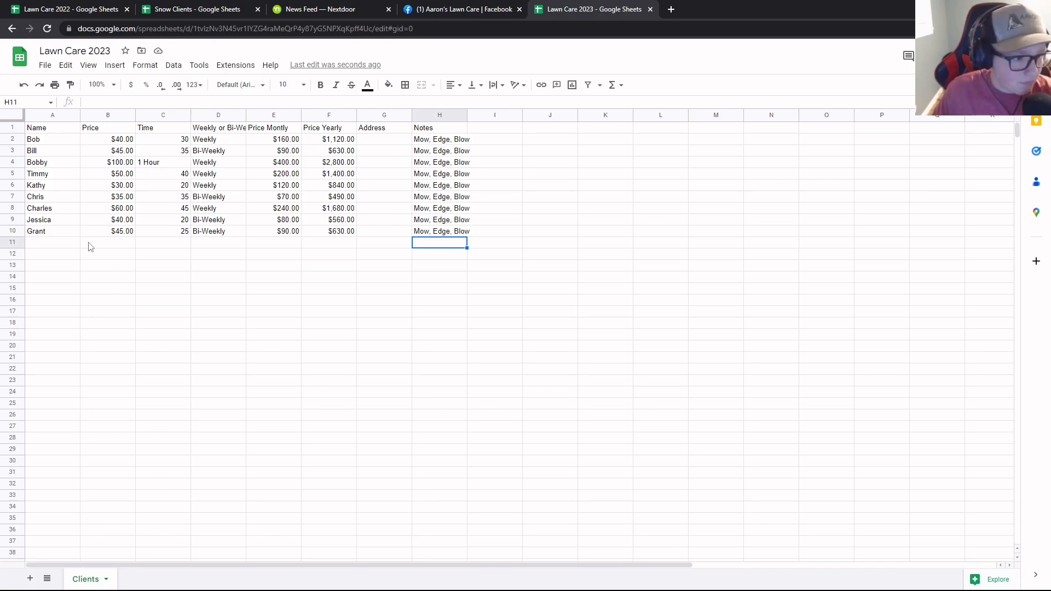
Add the header Average Mowing Cost in cell J1, leaving one blank column after Notes
click(550, 116)
click(565, 131)
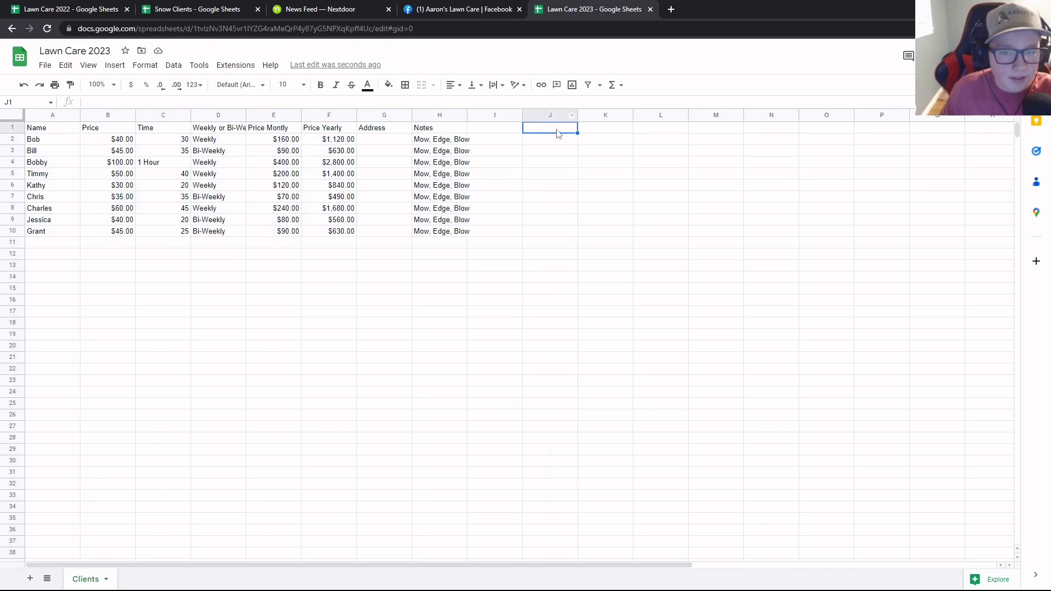
click(614, 132)
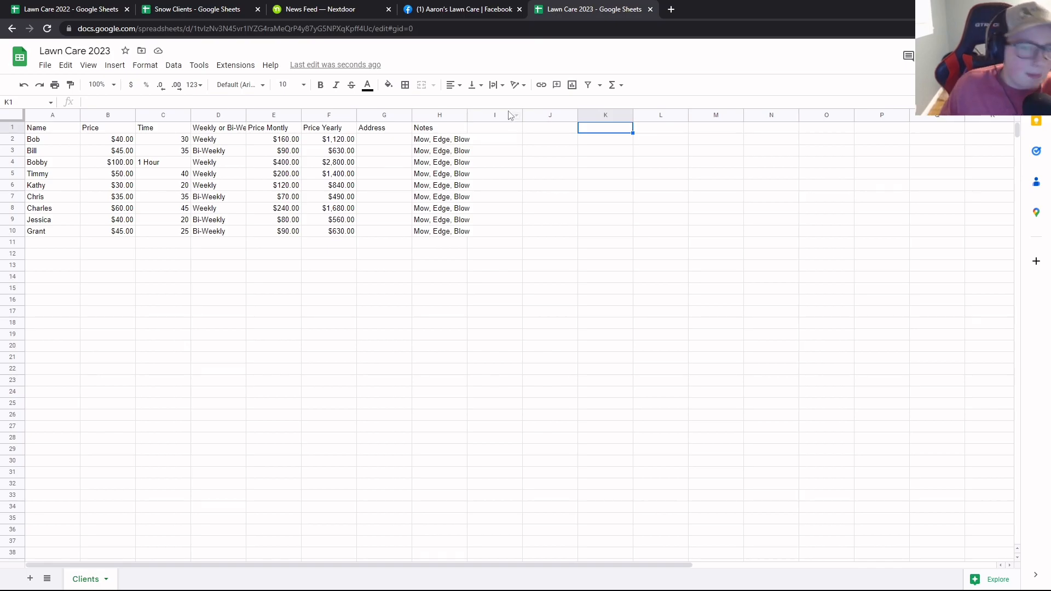
click(559, 133)
text(Aver)
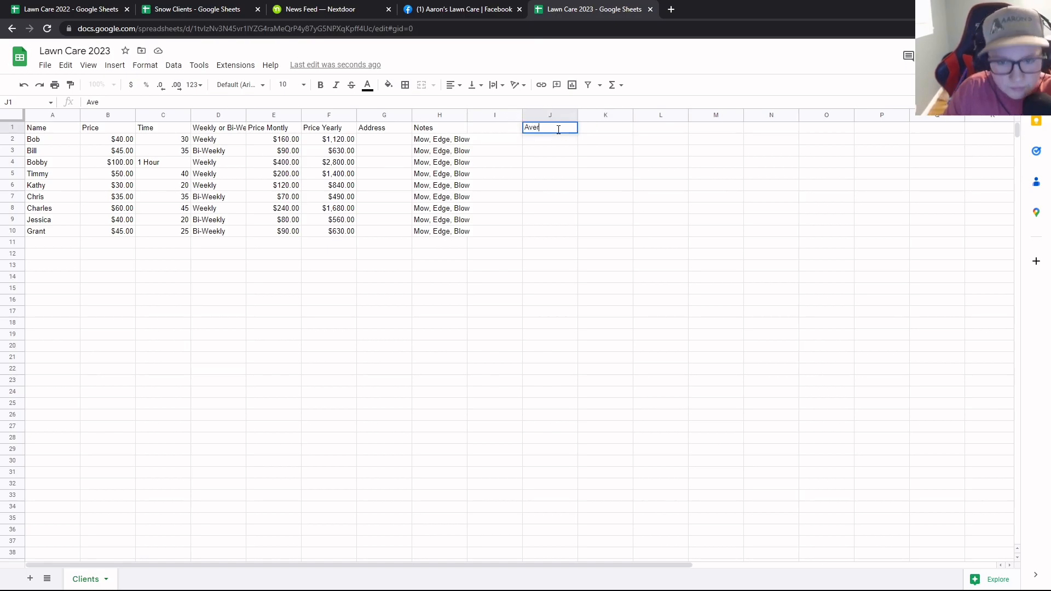
text(fgage)
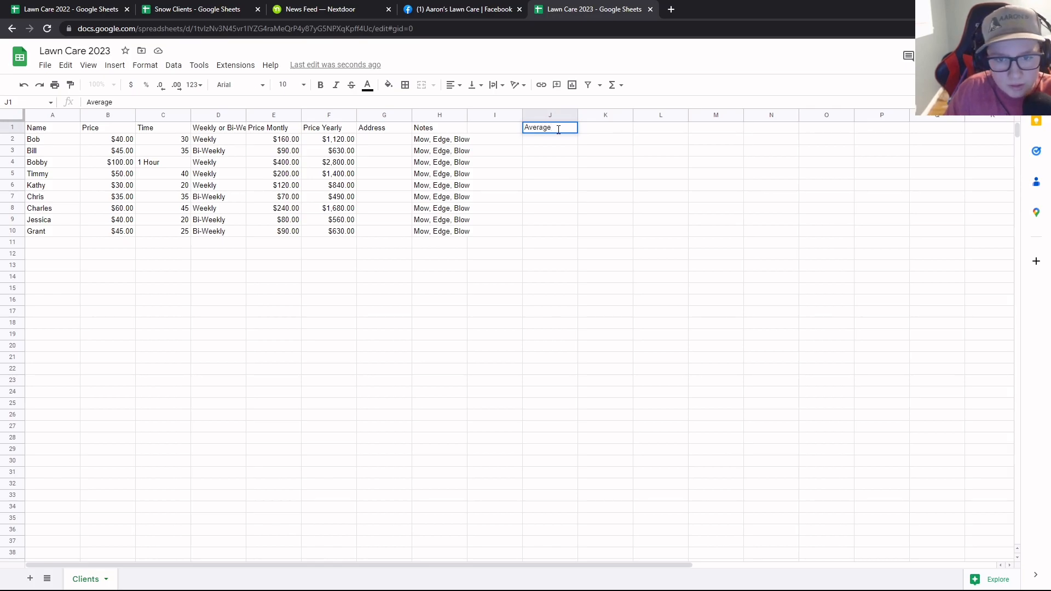
text( Mowing Cost)
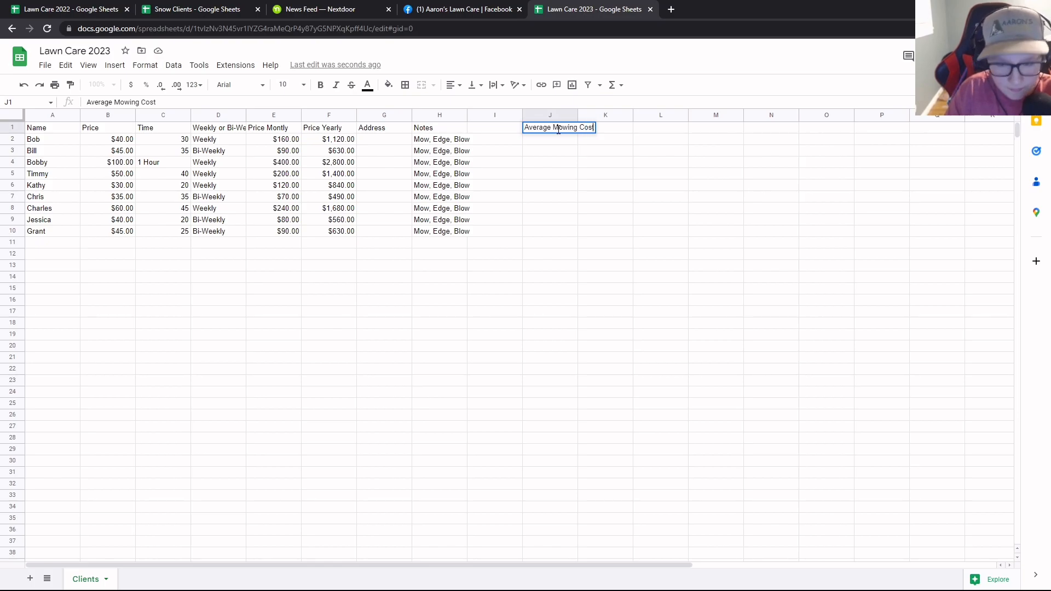
Enter the header Average Montly Cost in cell K1
click(609, 133)
text(Average)
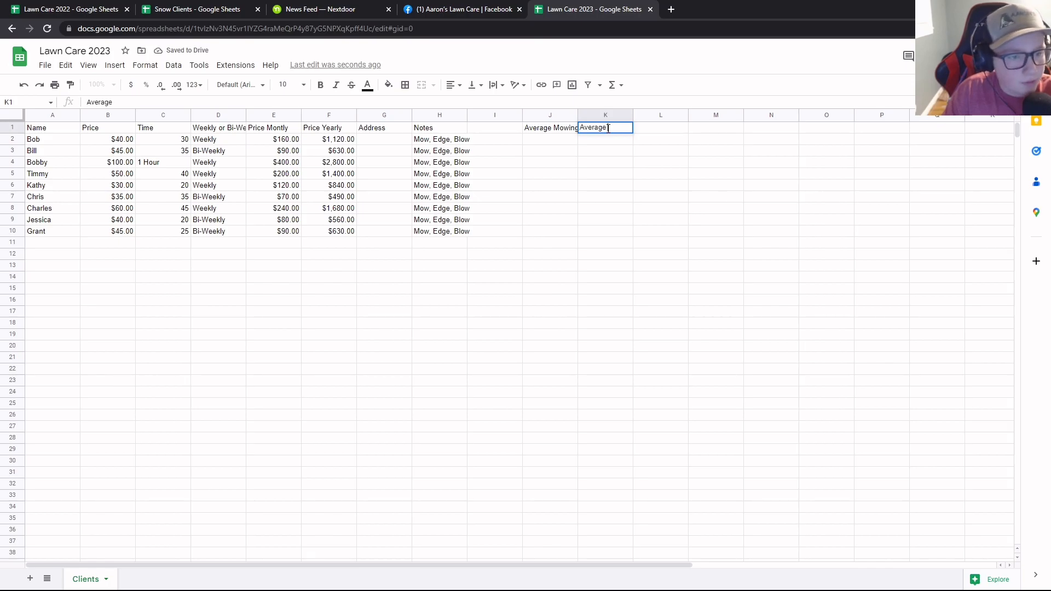
text( Montly Cost)
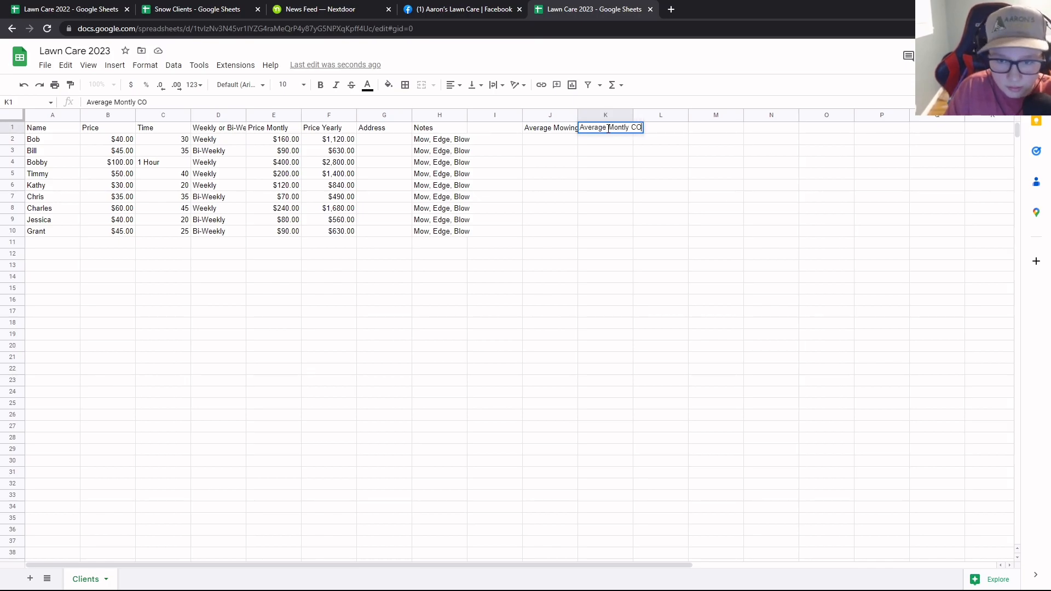
key(Return)
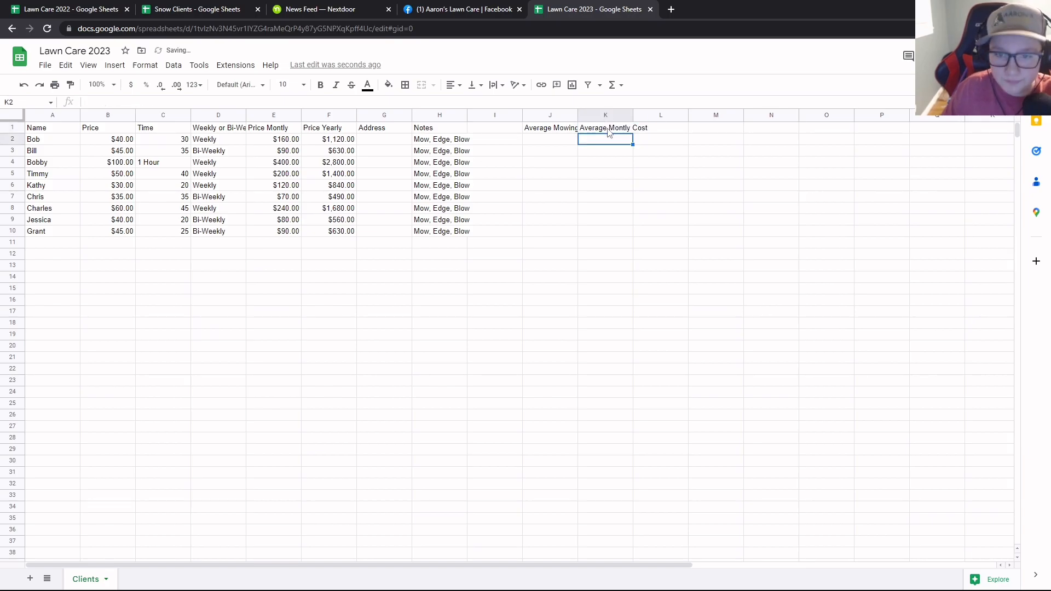
Enter the header Average Yearly Cost in cell L1, correcting the misspelled first word
click(644, 128)
text(Averagere)
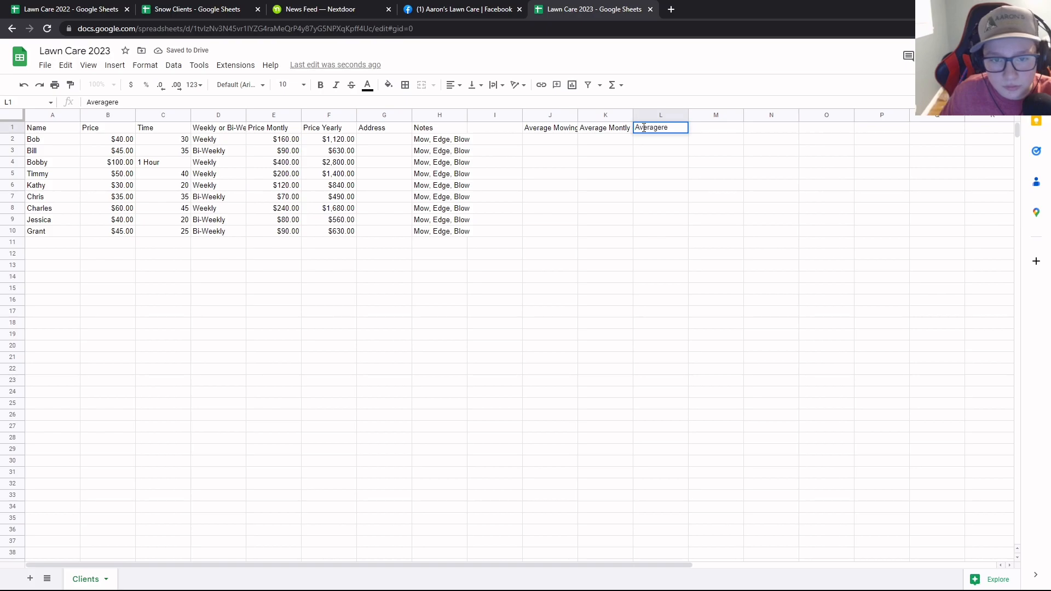
double_click(644, 128)
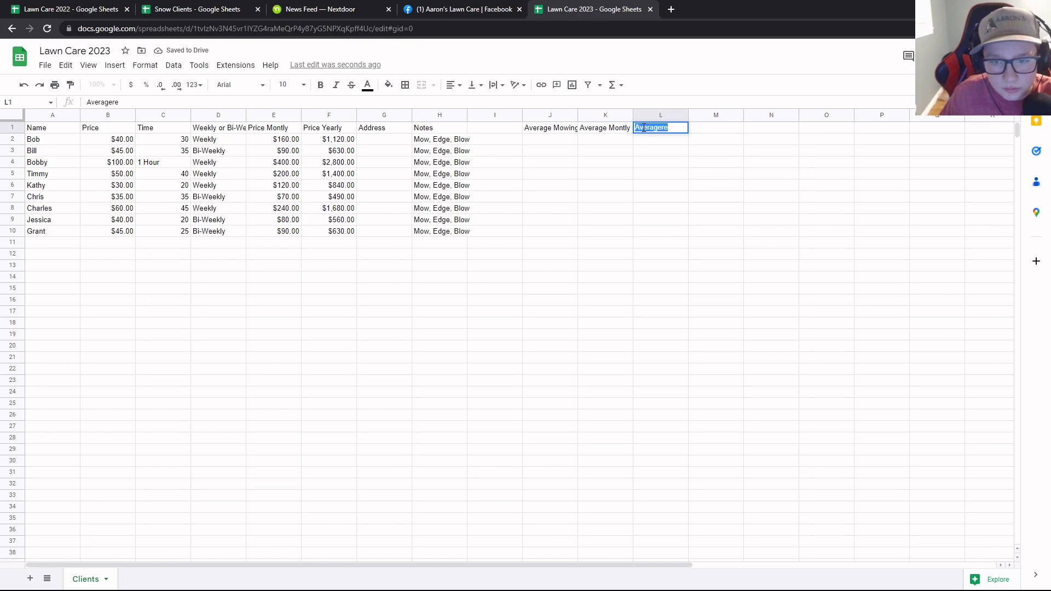
text(Aversag)
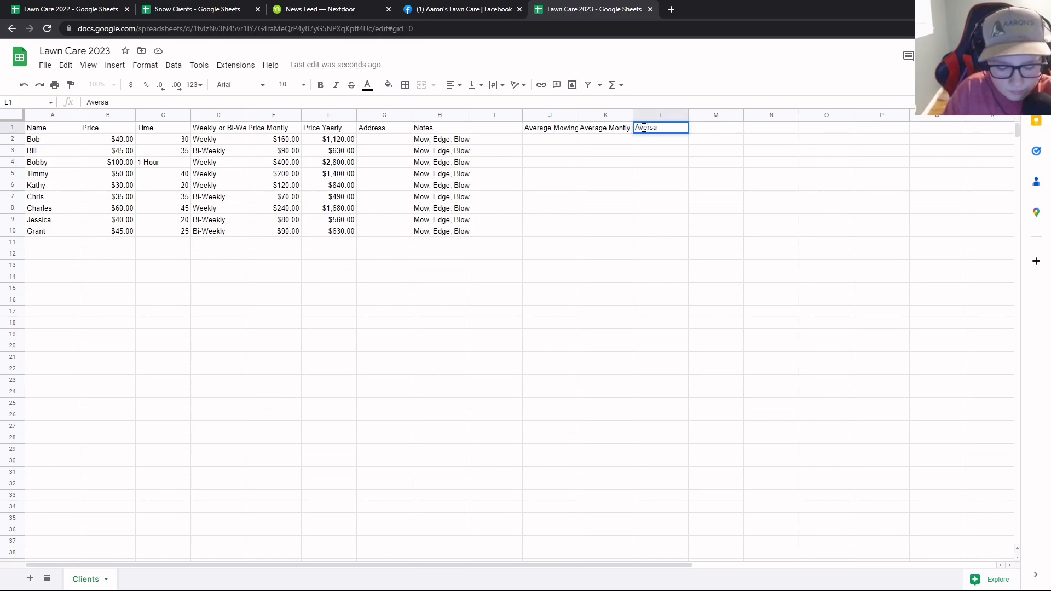
key(BackSpace)
text(age YA)
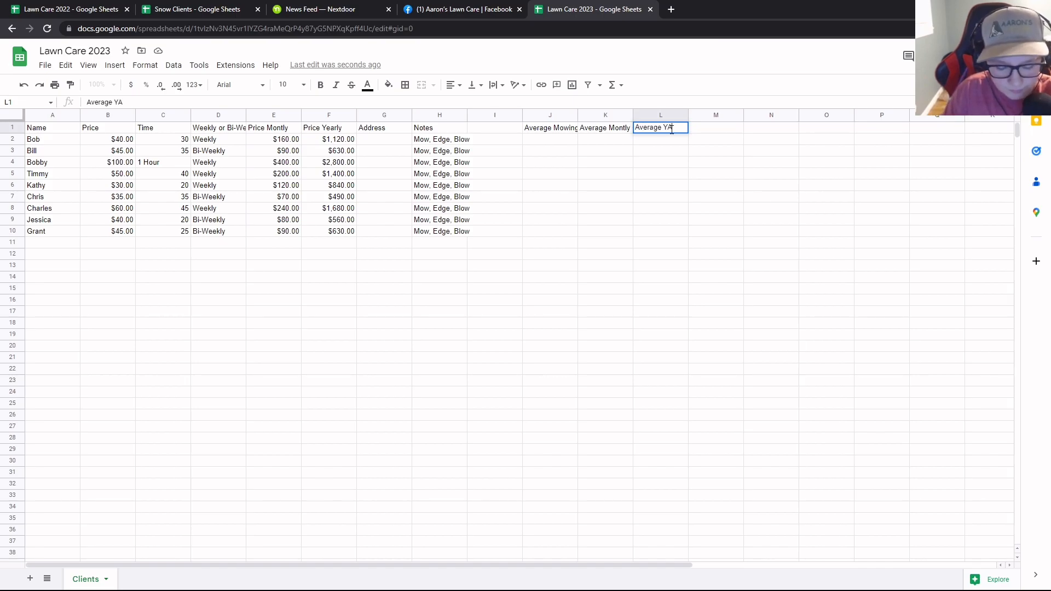
key(BackSpace)
text(early Cost)
key(Return)
Enter the header Average Time in cell M1
click(540, 130)
click(741, 130)
double_click(725, 129)
text(Average Time)
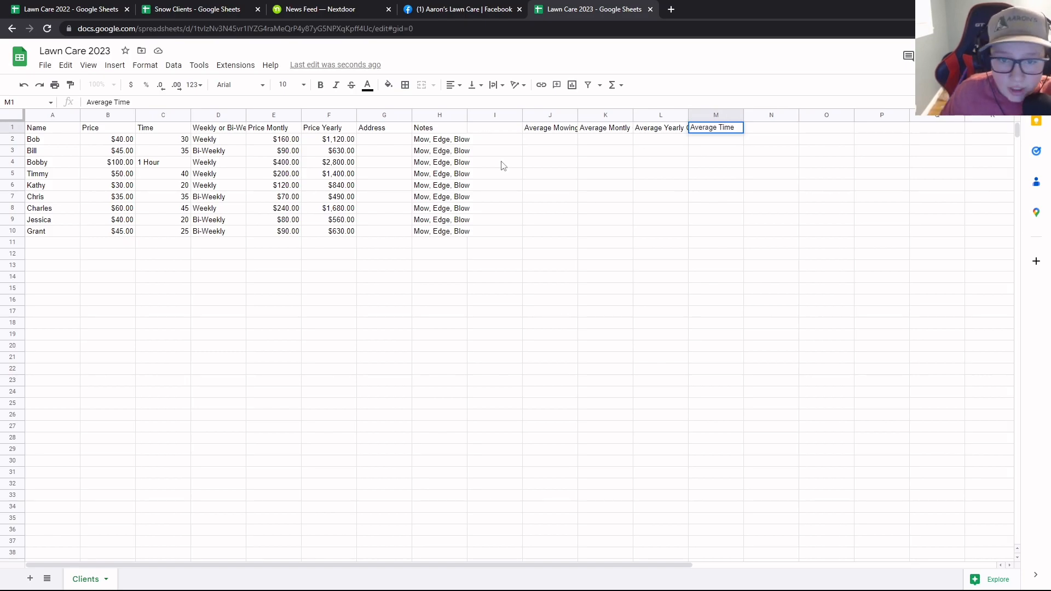
click(503, 165)
click(554, 129)
drag(547, 143, 548, 152)
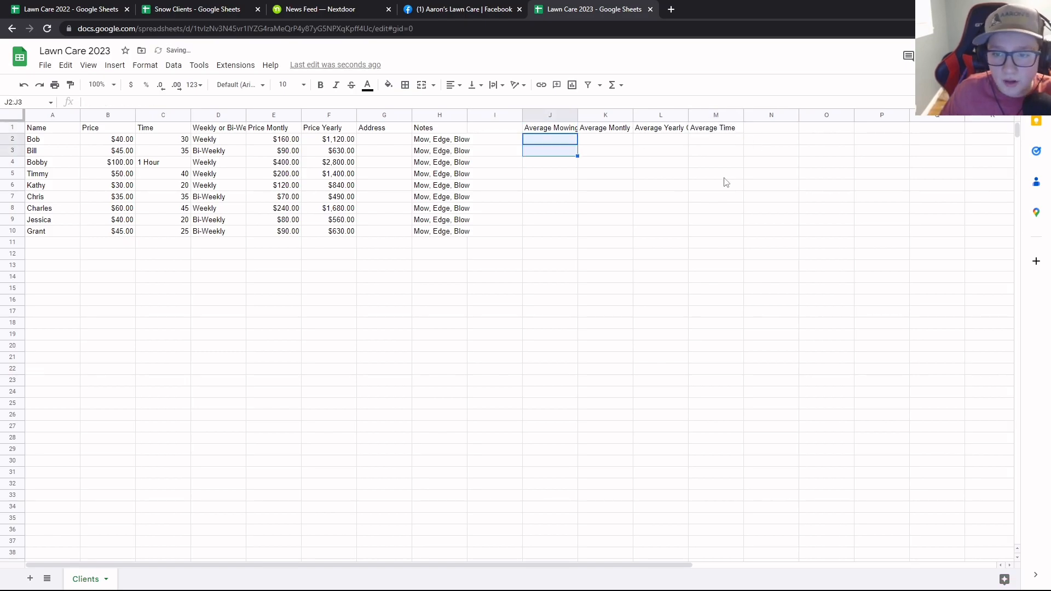
Enter the header Total Mowing Cost in cell N1
click(778, 129)
text(Tota)
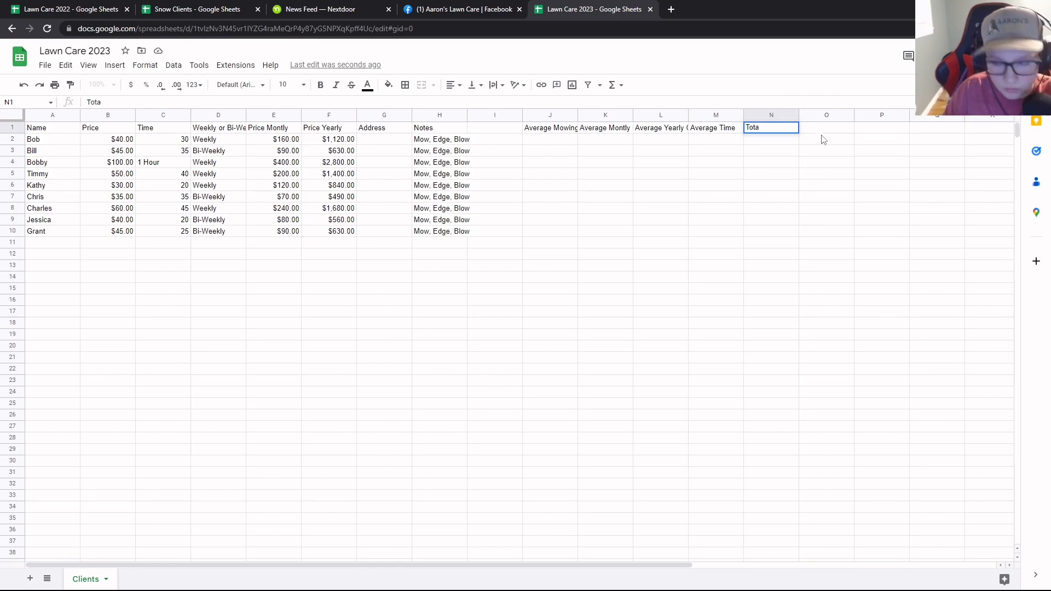
text(al)
key(BackSpace)
key(BackSpace)
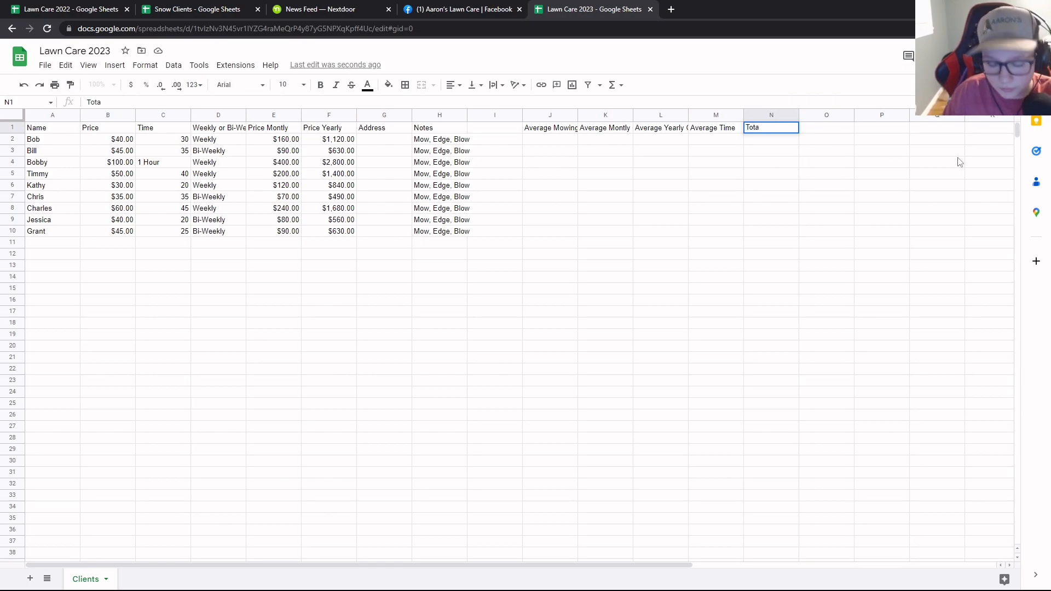
text(l Mowing)
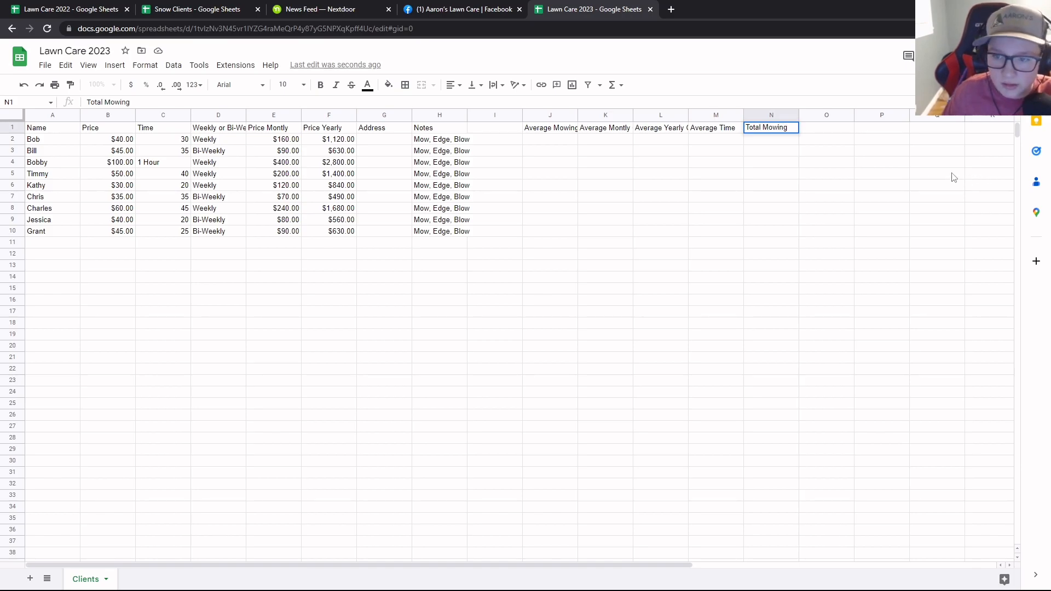
text( Cost)
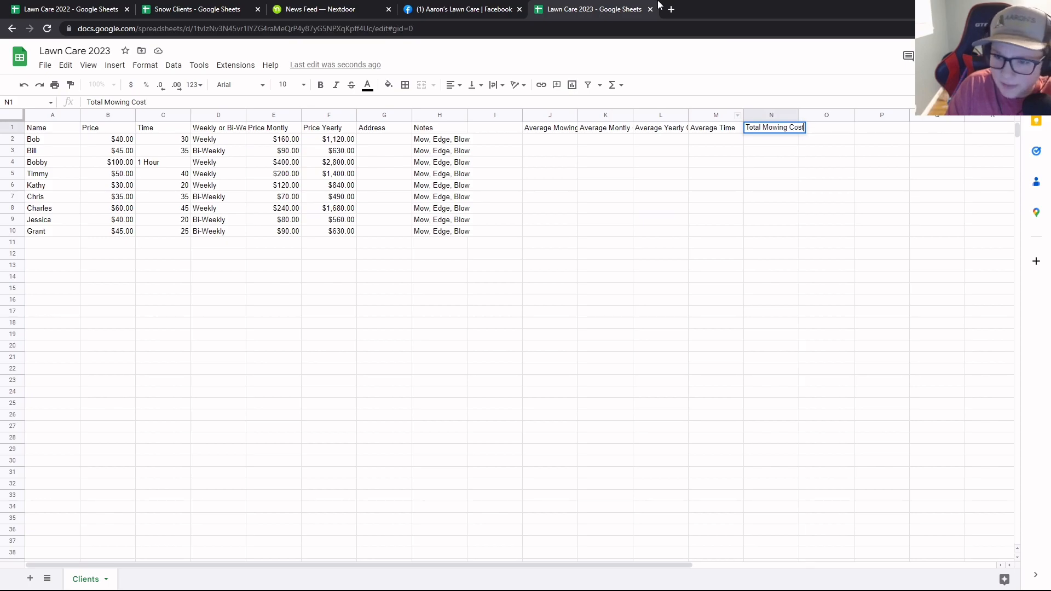
Enter the headers Total Monthly Cost in cell O1 and Total Year Cost in cell P1
click(826, 136)
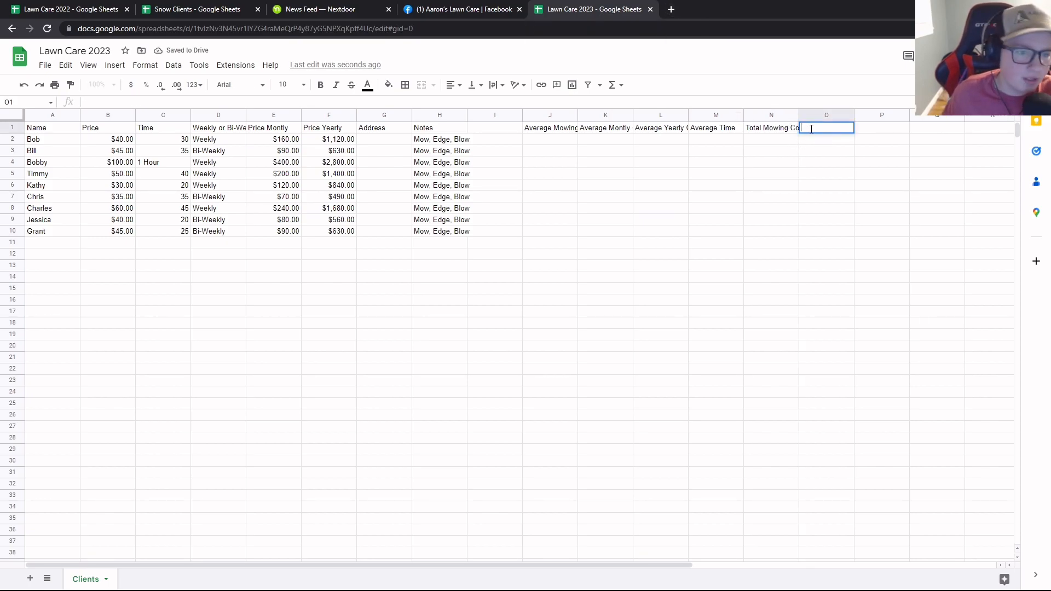
text(Total Monthly Cost)
key(Tab)
text(Total Year Cost)
Calculate the average mowing price in cell J2 with the AVERAGE function over B2:B10
click(532, 141)
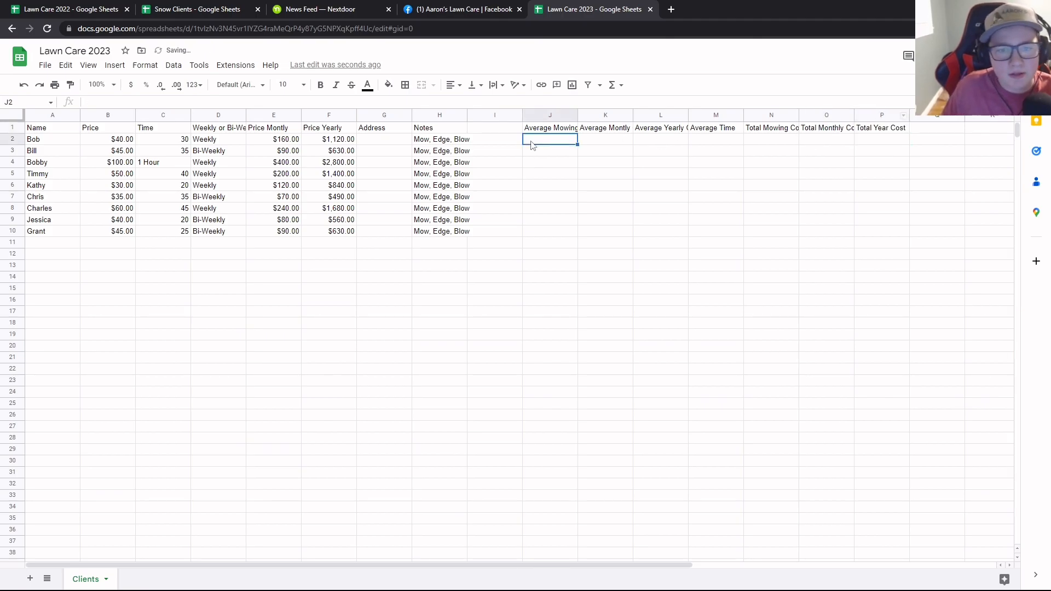
click(614, 85)
click(614, 85)
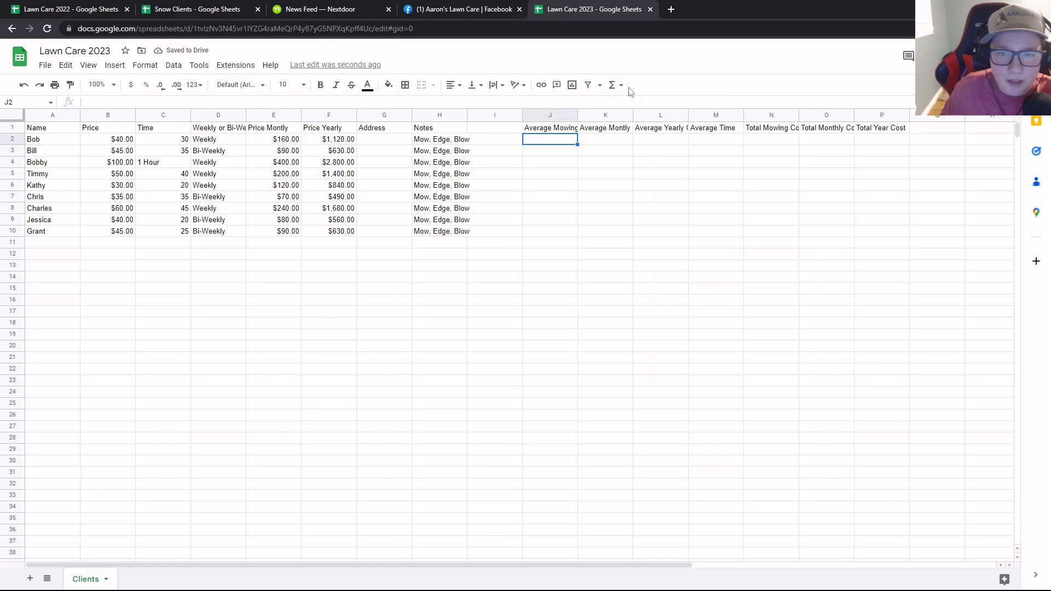
click(614, 85)
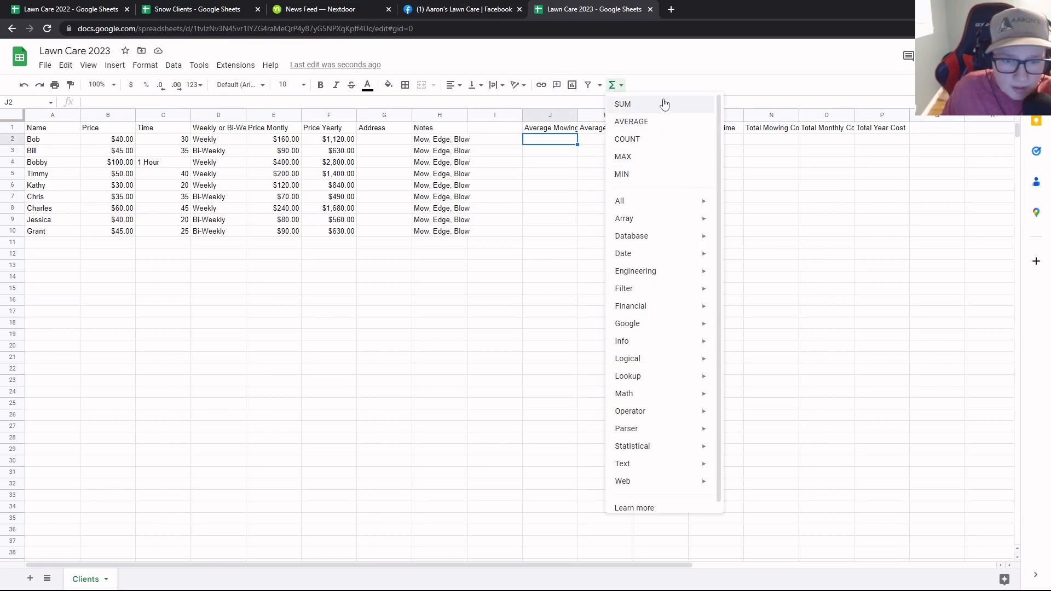
click(643, 128)
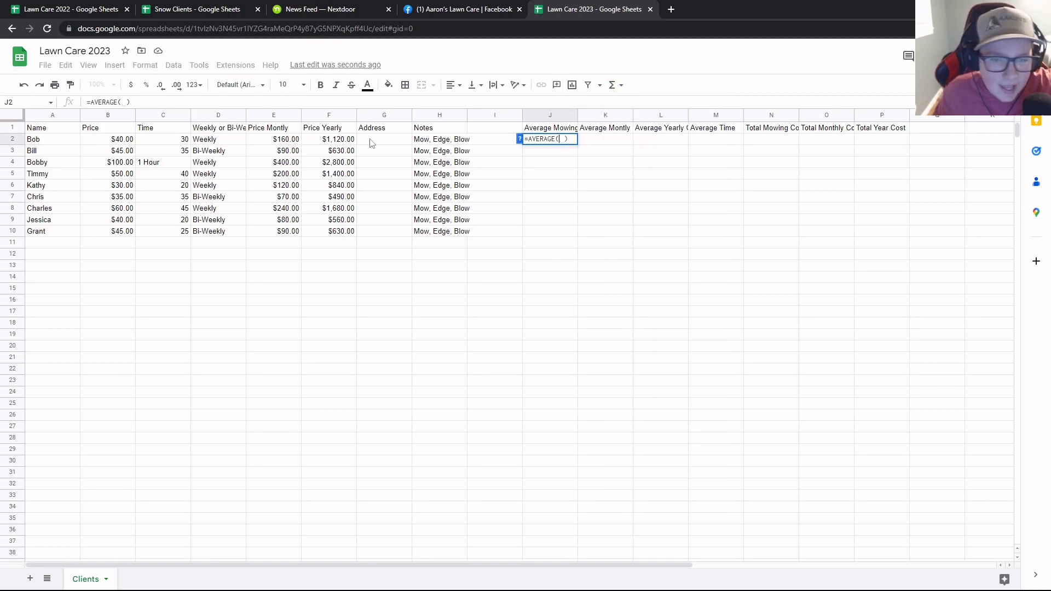
click(100, 140)
drag(102, 145, 102, 241)
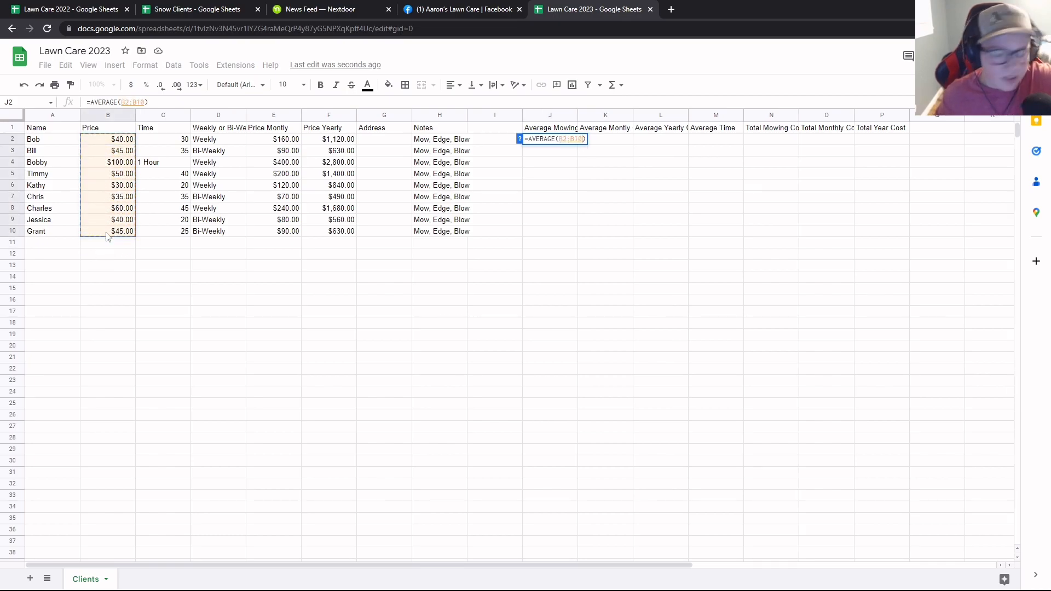
key(Return)
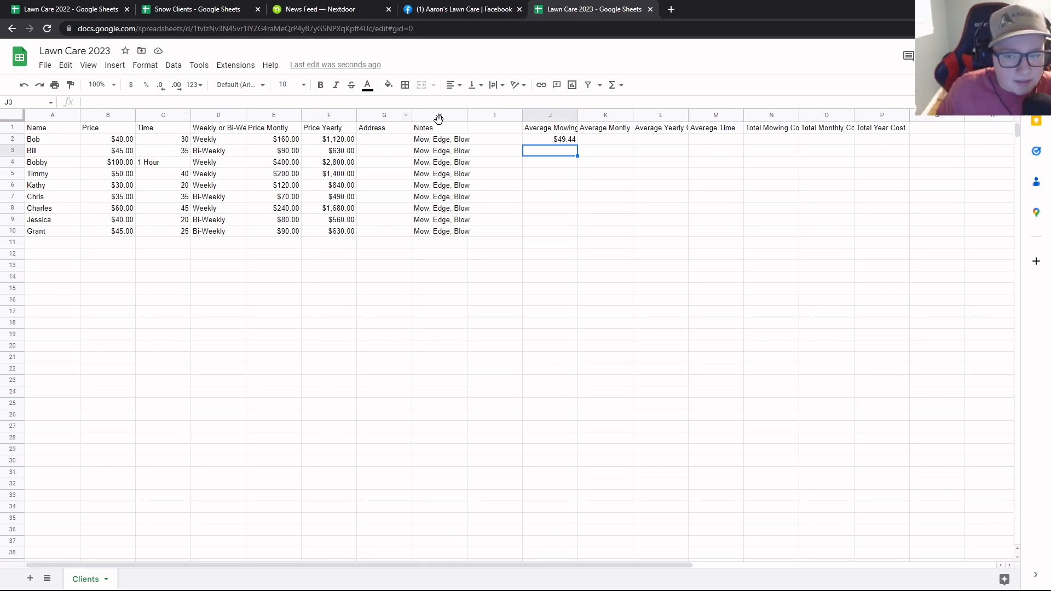
Calculate the average monthly price in cell K2 with the AVERAGE function over E2:E10
click(595, 141)
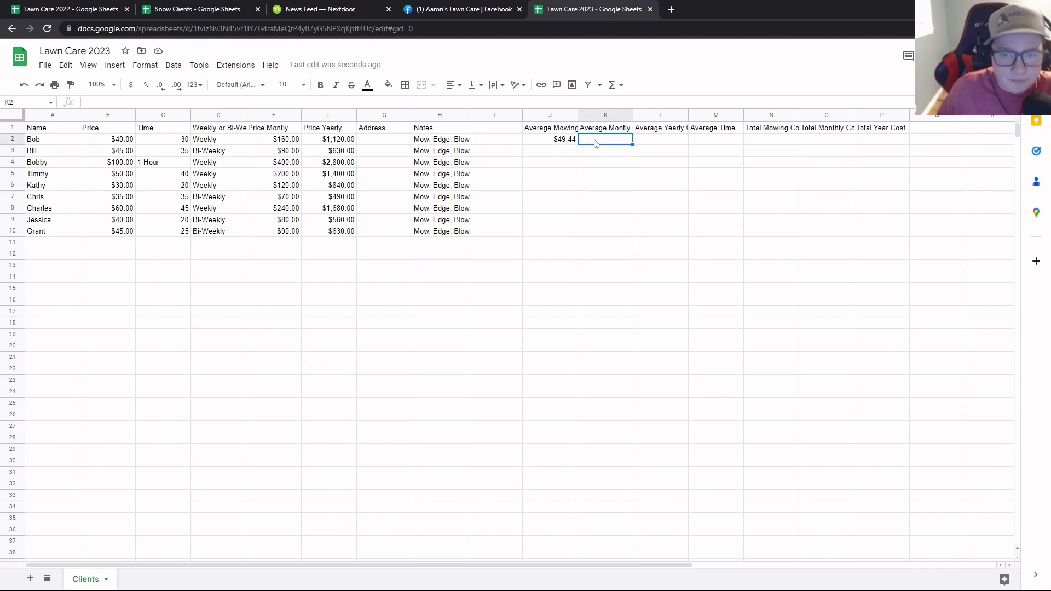
click(612, 85)
click(630, 122)
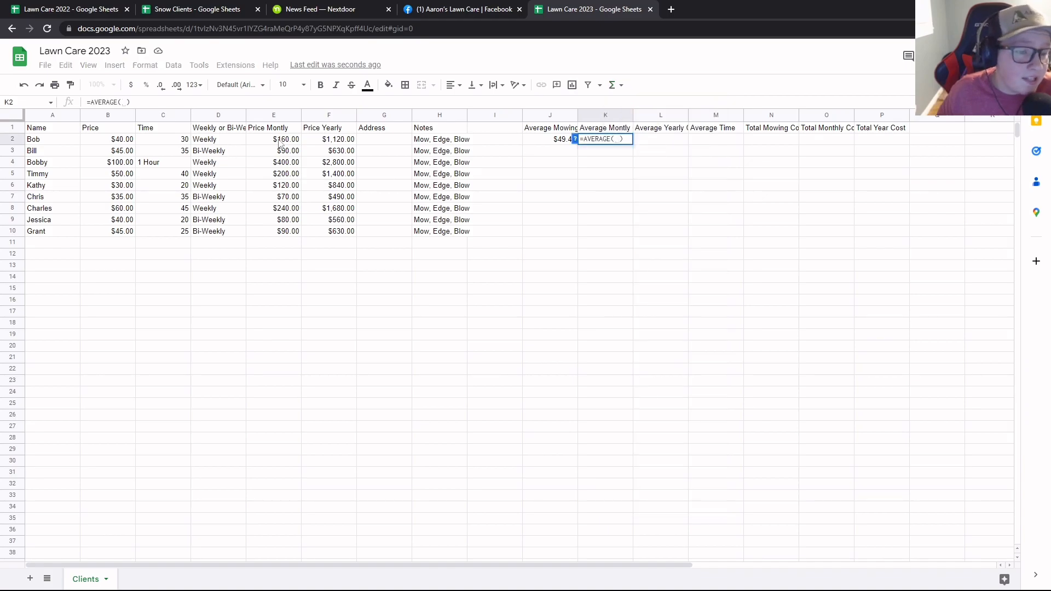
drag(268, 140, 283, 237)
key(Return)
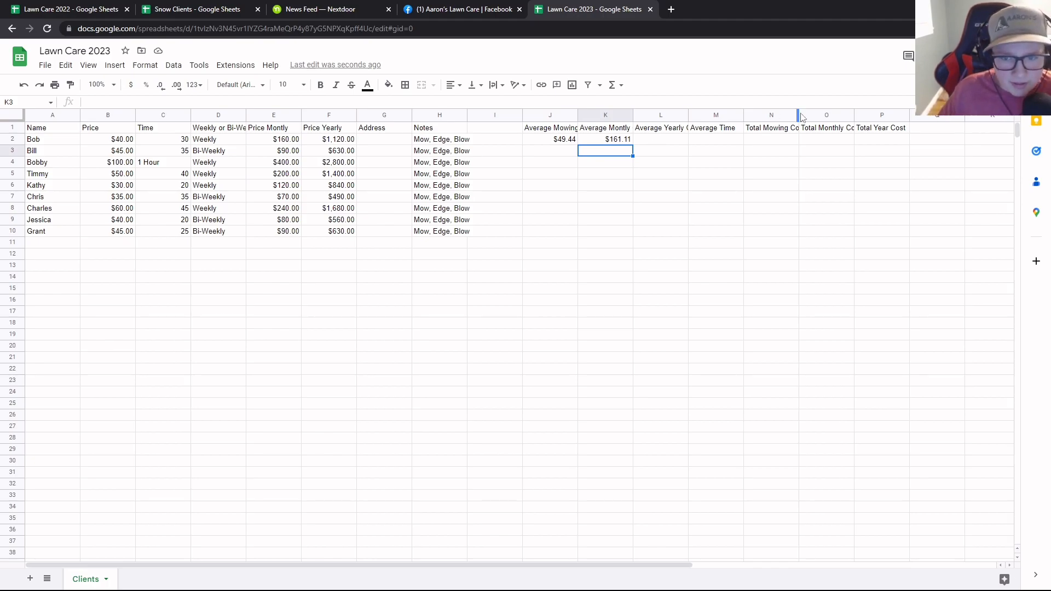
Calculate the average yearly price in cell L2 with the AVERAGE function over F2:F10
click(665, 137)
double_click(665, 136)
click(613, 85)
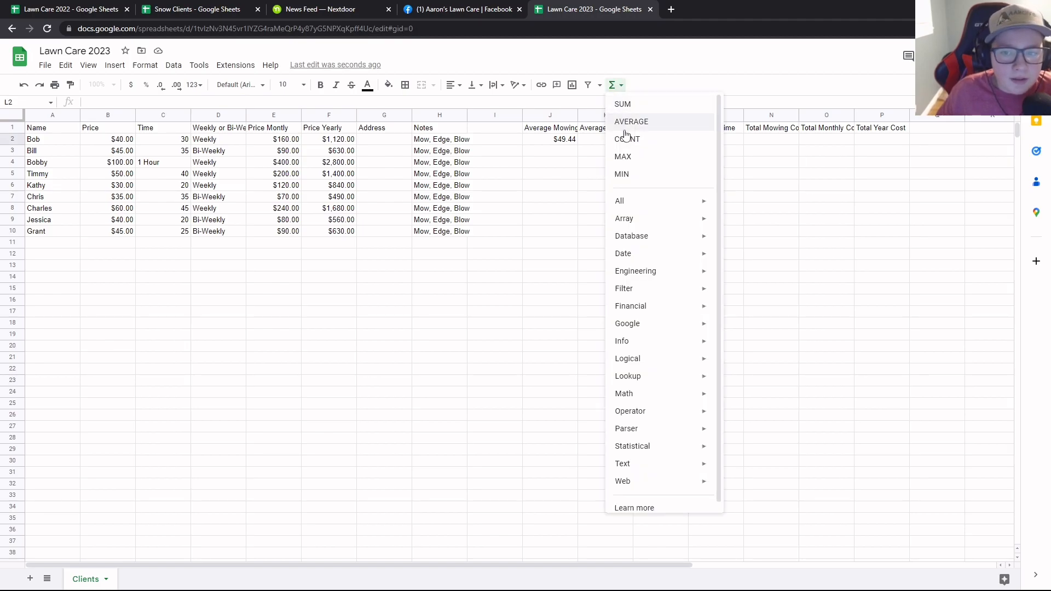
click(625, 126)
drag(335, 140, 330, 230)
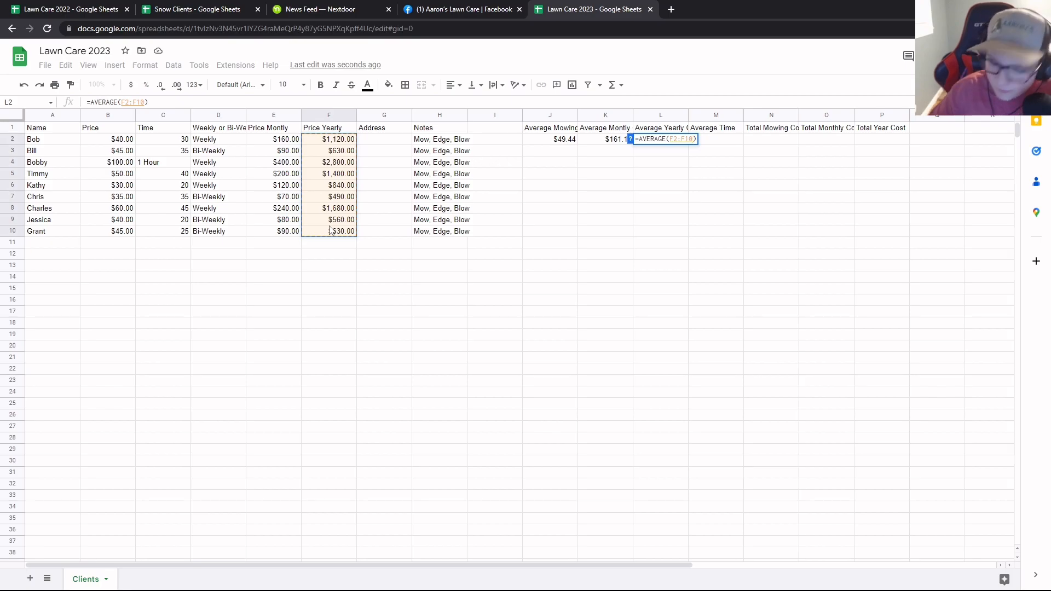
key(Return)
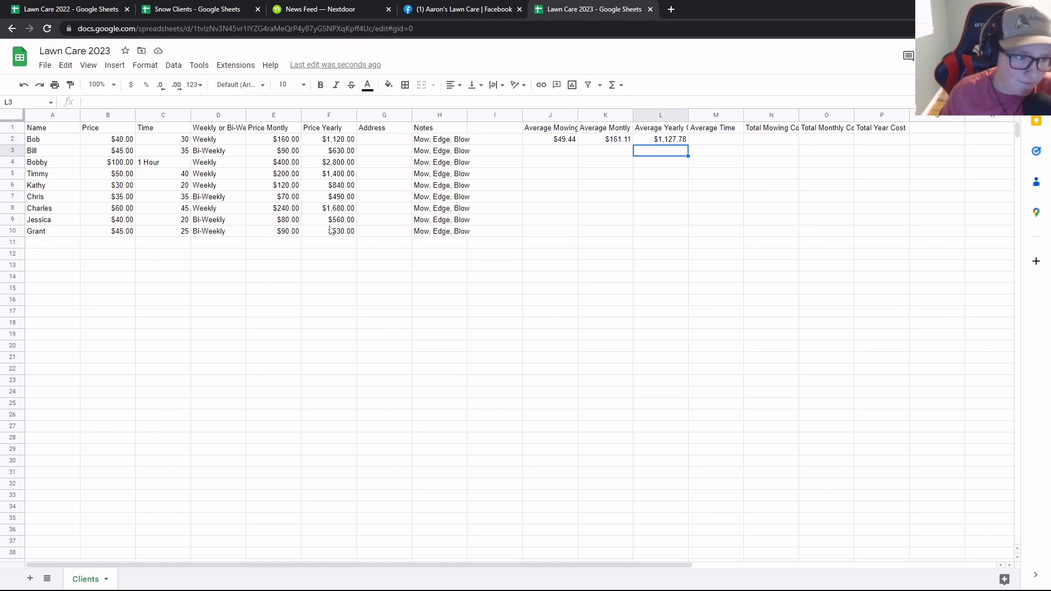
Calculate the average job time in cell M2 with the AVERAGE function over C2:C10
click(735, 140)
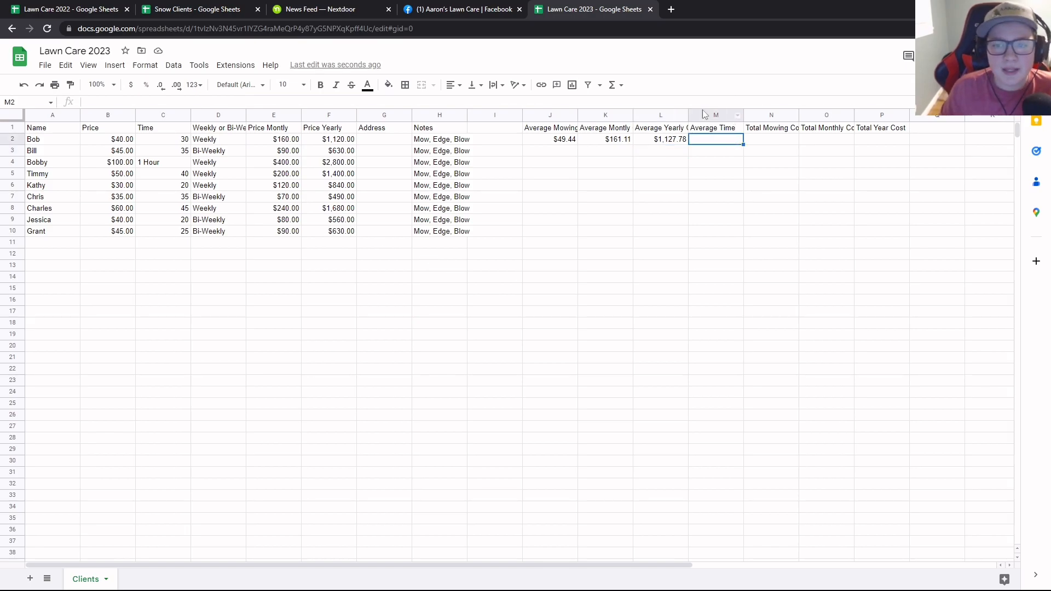
click(613, 85)
click(631, 121)
drag(162, 140, 158, 230)
key(Return)
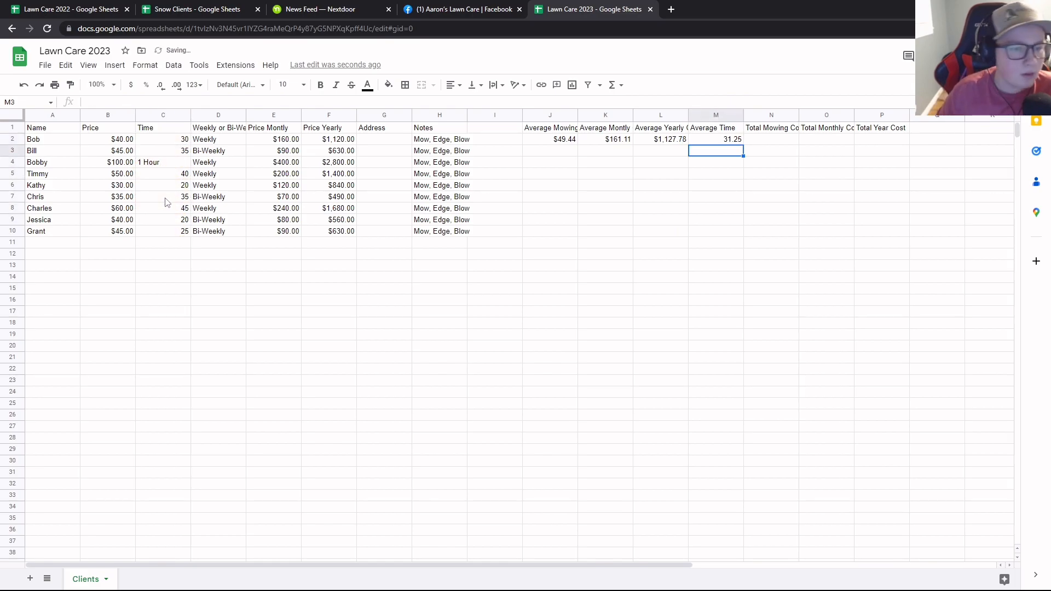
Replace the job time in cell C4 with the plain number 60
click(157, 163)
double_click(158, 163)
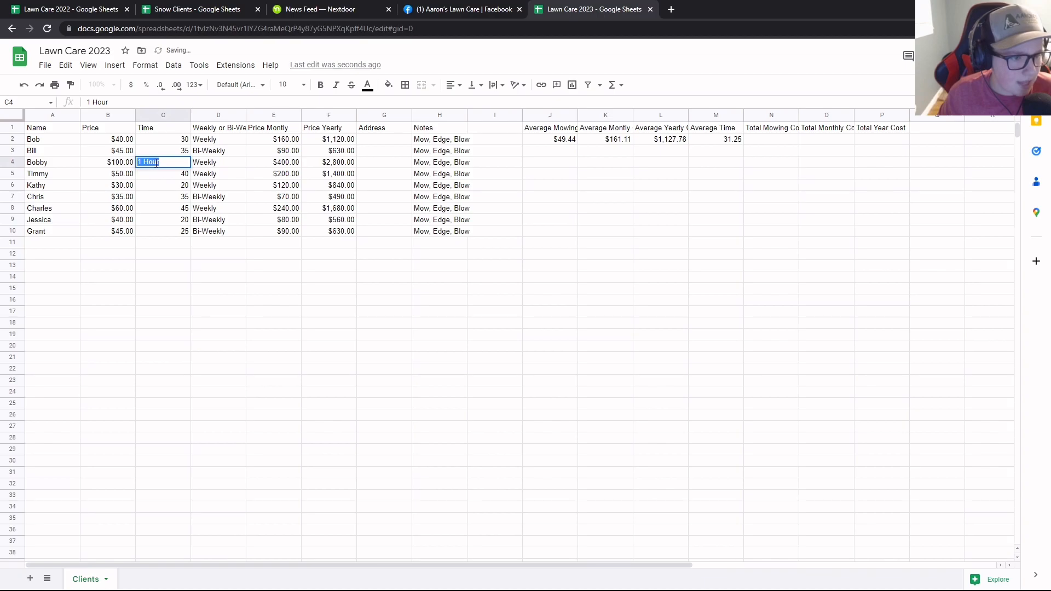
text(60)
key(Return)
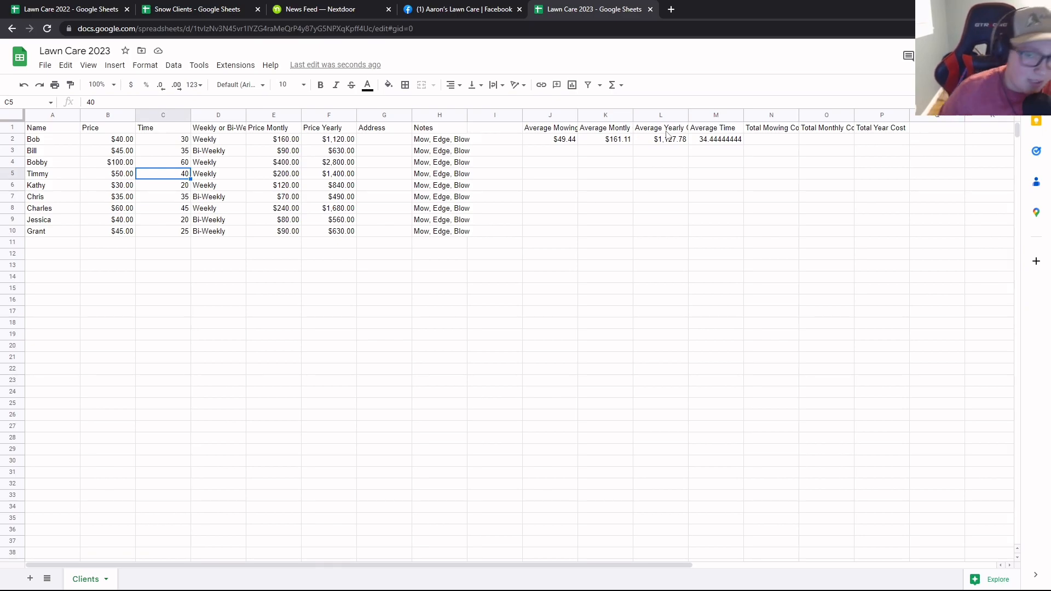
Calculate the total mowing cost in cell N2 with the SUM function over B2:B10
click(771, 143)
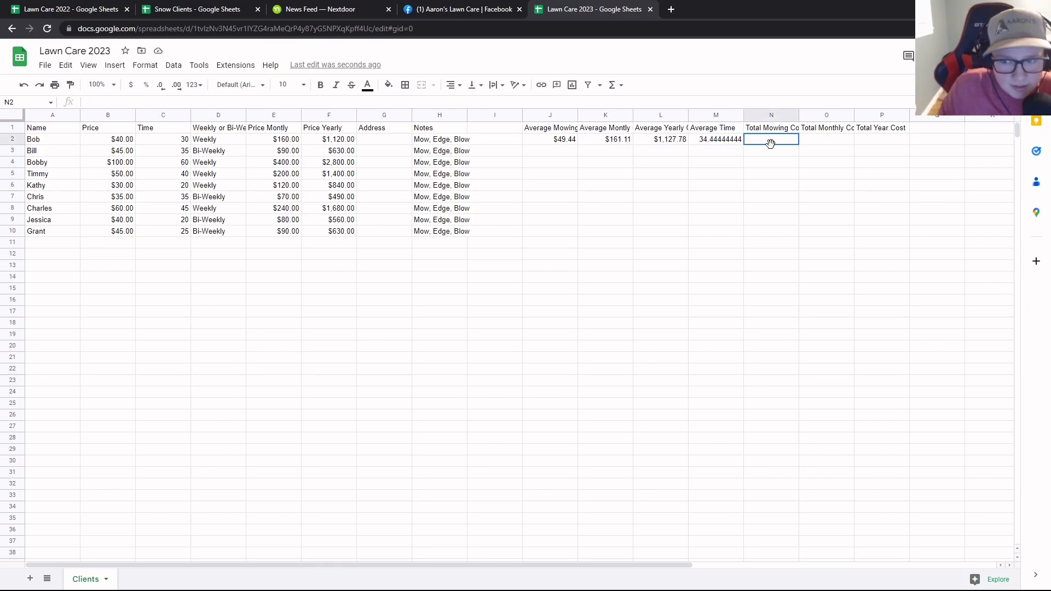
double_click(768, 143)
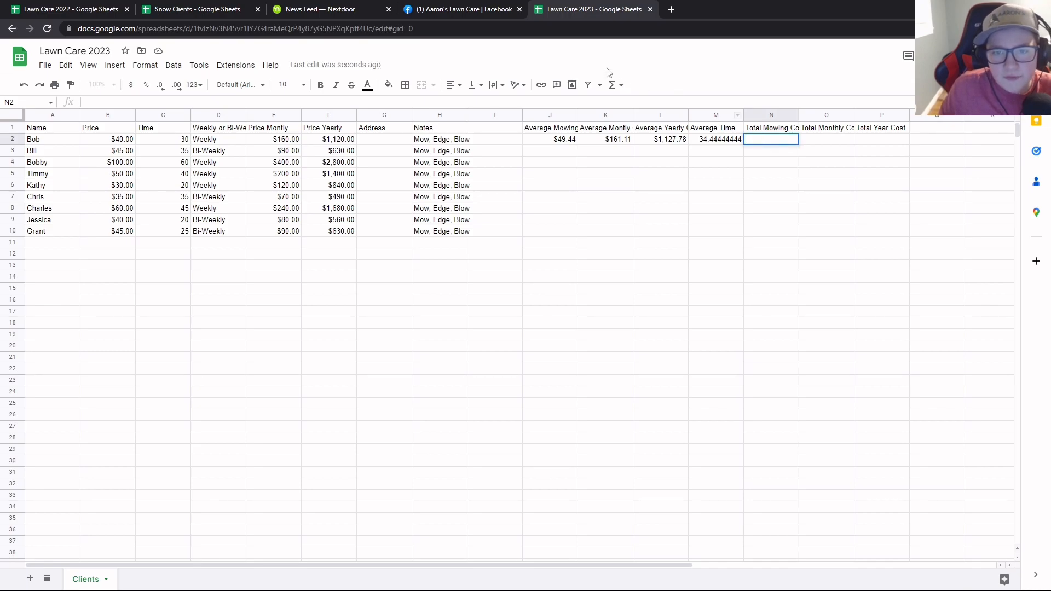
click(613, 85)
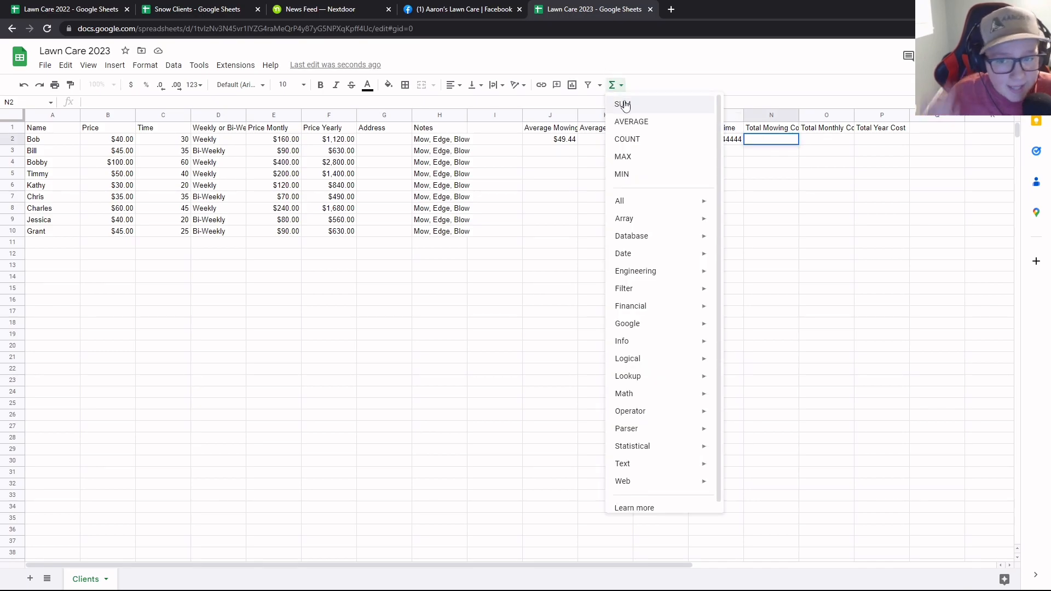
click(661, 107)
drag(131, 139, 114, 232)
key(Return)
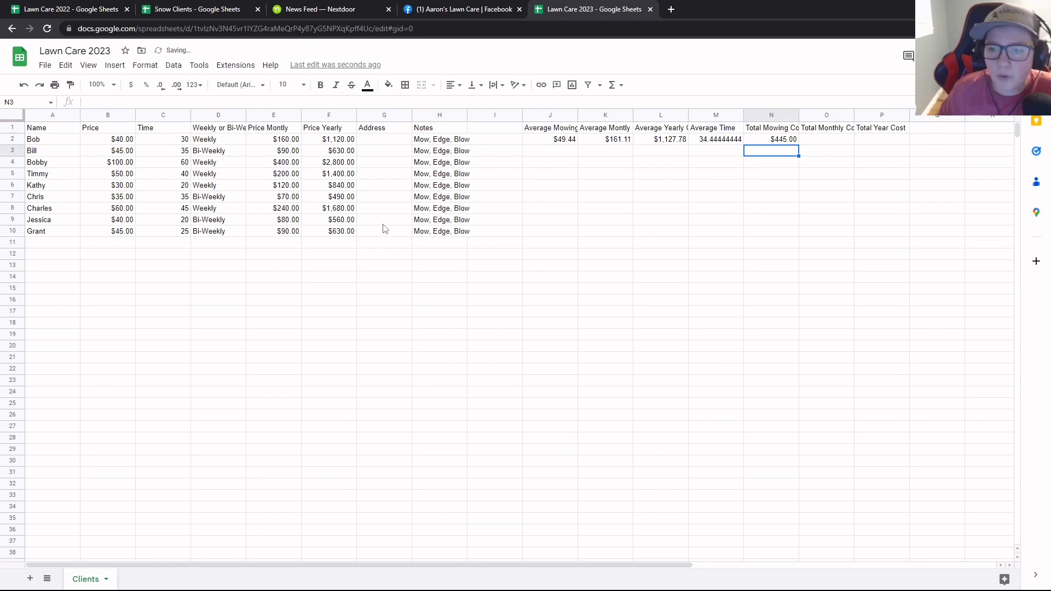
Calculate the total monthly cost in cell O2 with the SUM function over E2:E10
click(830, 139)
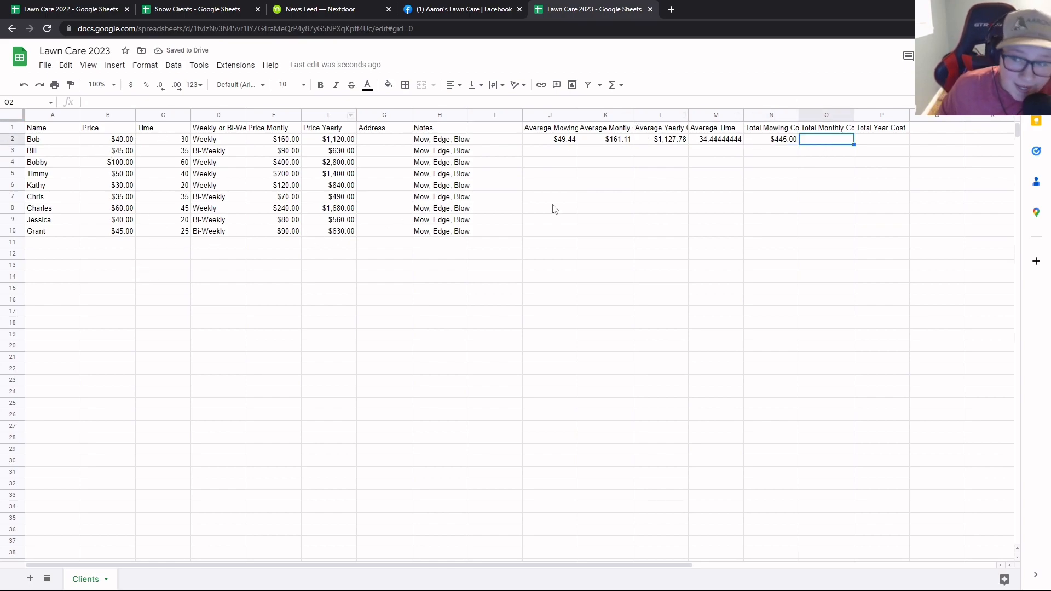
click(613, 89)
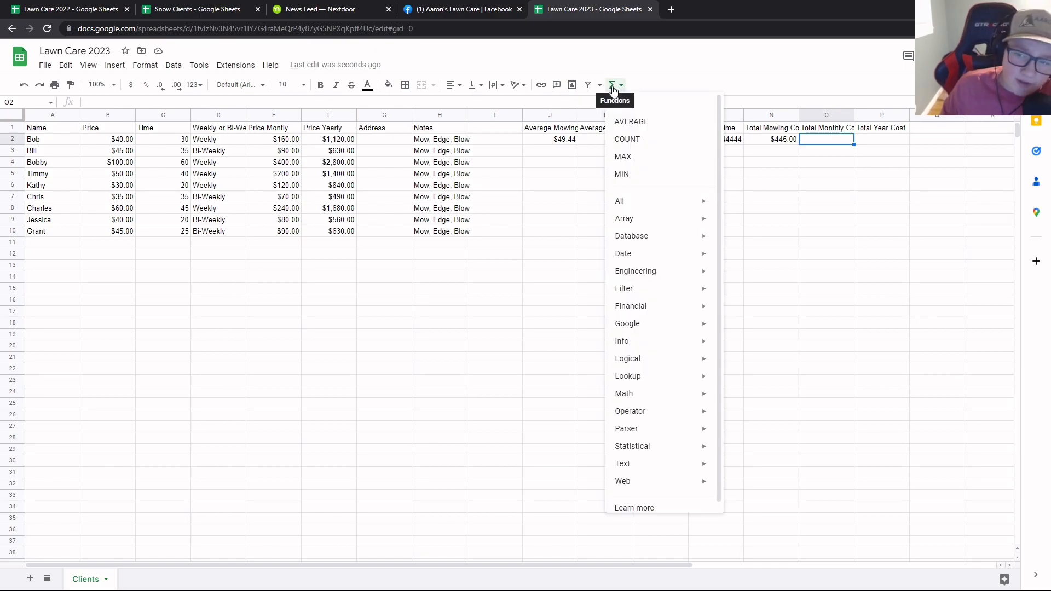
click(621, 103)
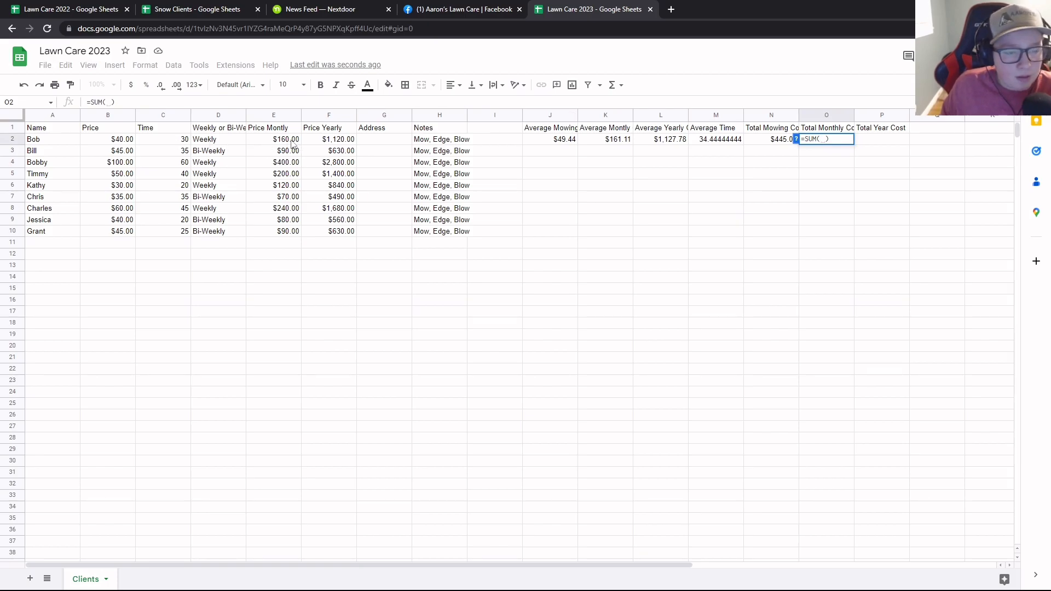
drag(292, 144, 294, 231)
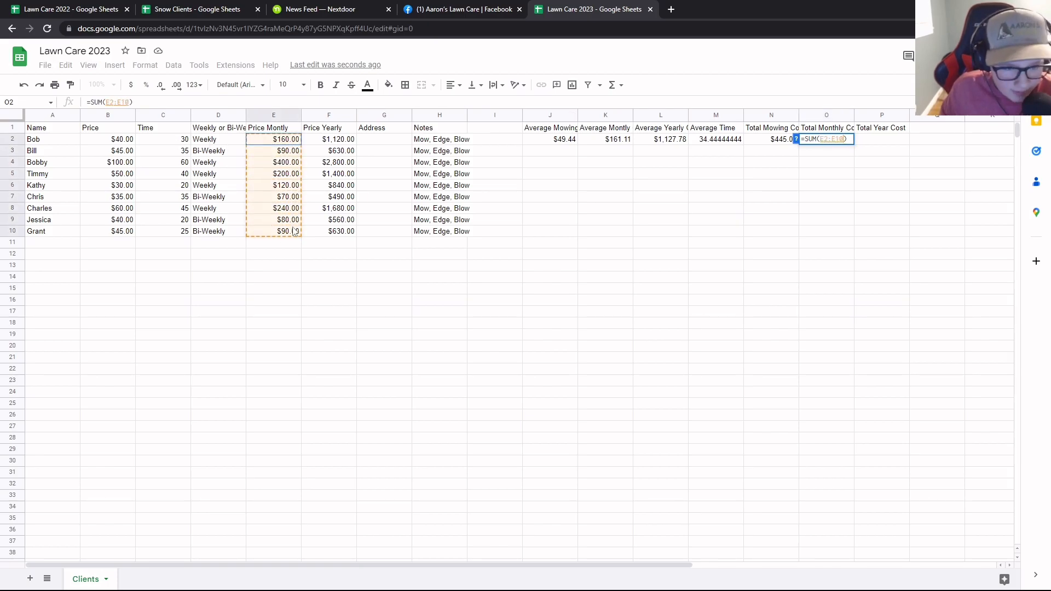
key(Return)
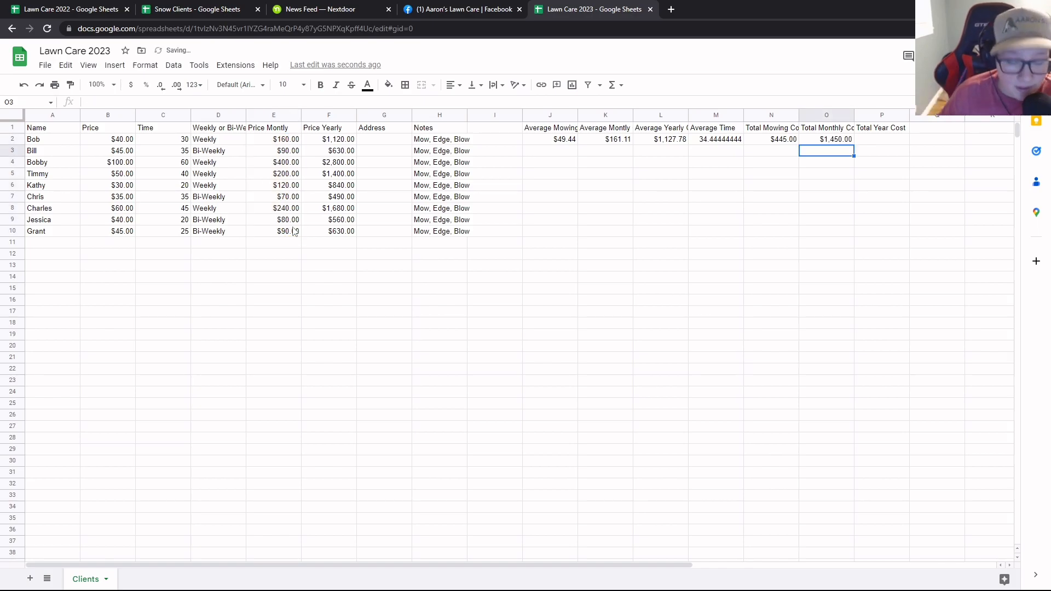
Calculate the total year cost in cell P2 with the SUM function over F2:F10
click(880, 131)
click(878, 141)
click(612, 85)
click(627, 107)
drag(353, 141, 353, 234)
key(Return)
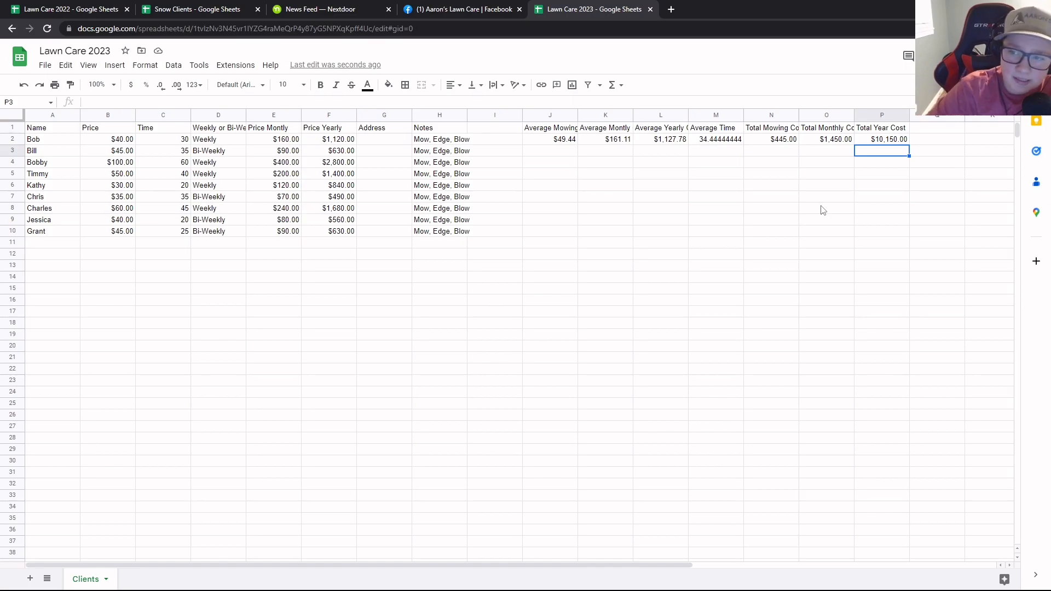
Apply all borders to the client table in A1:H10
click(476, 219)
click(515, 255)
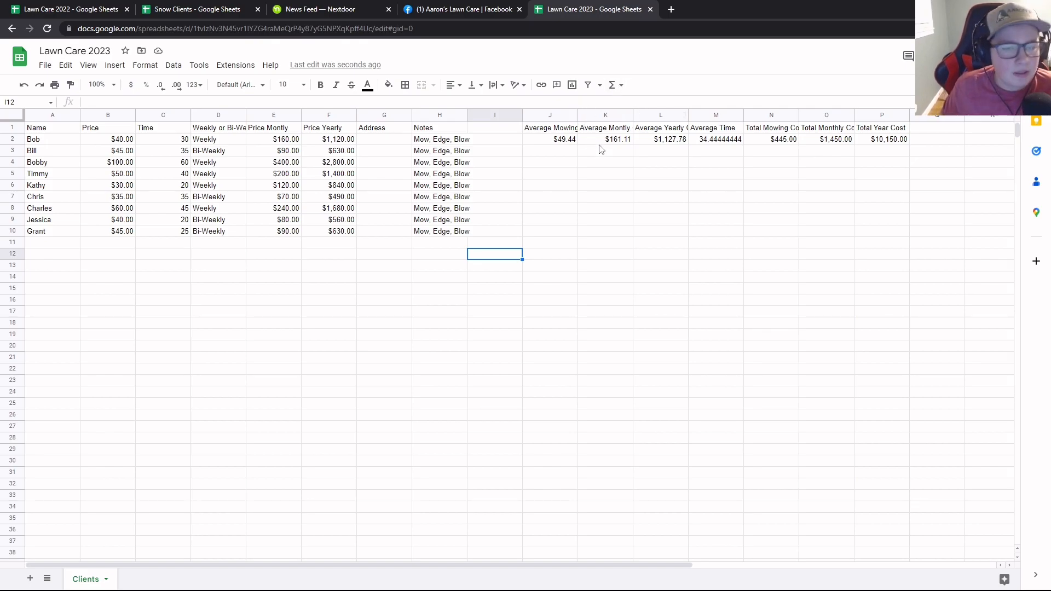
click(49, 131)
drag(49, 135, 450, 238)
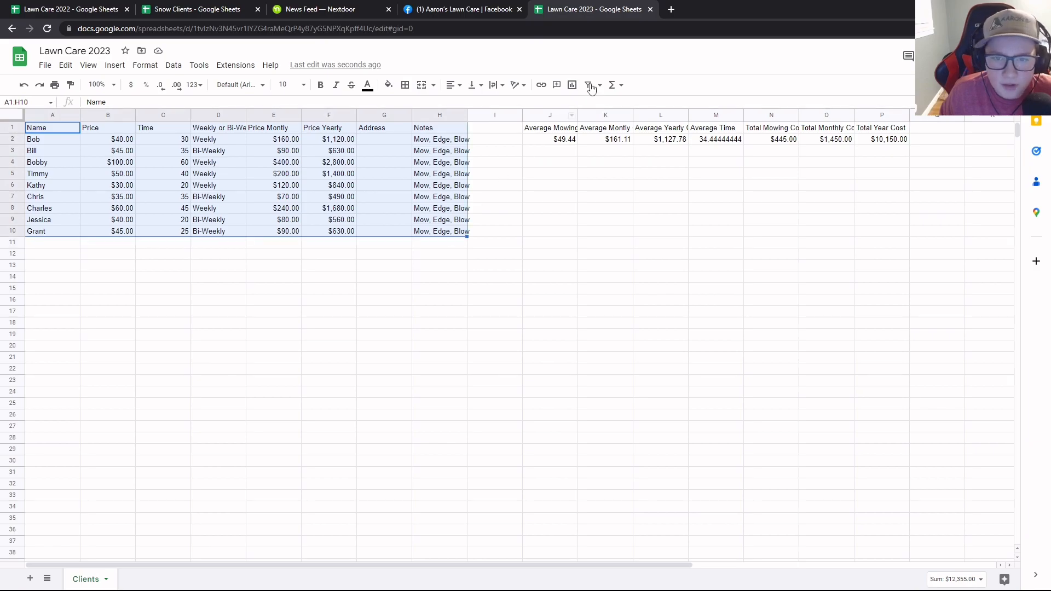
click(403, 85)
click(409, 106)
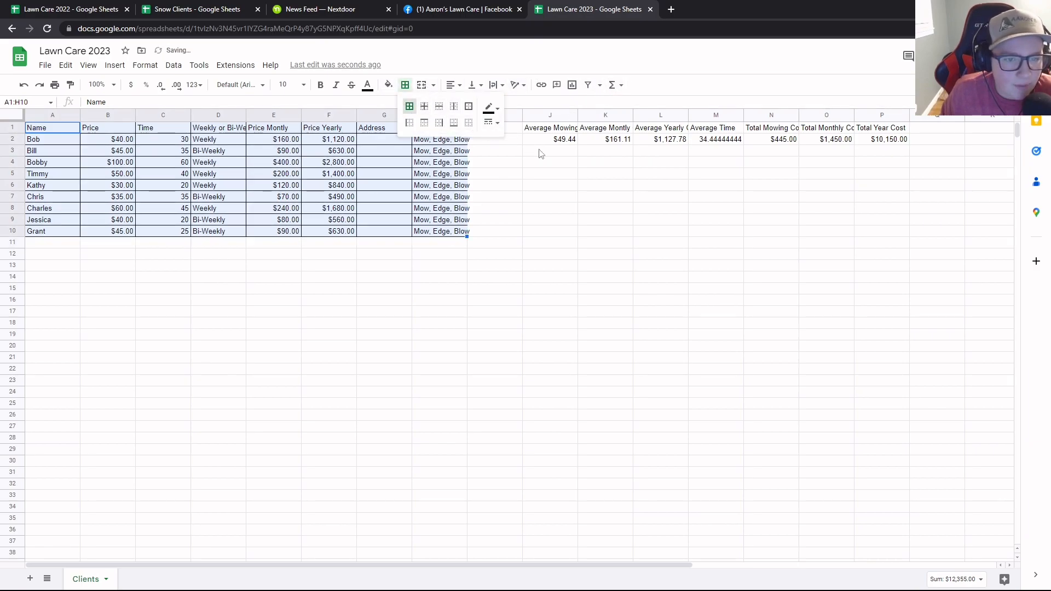
Apply all borders to the averages and totals block in J1:P2
click(527, 147)
drag(548, 128, 877, 143)
click(405, 85)
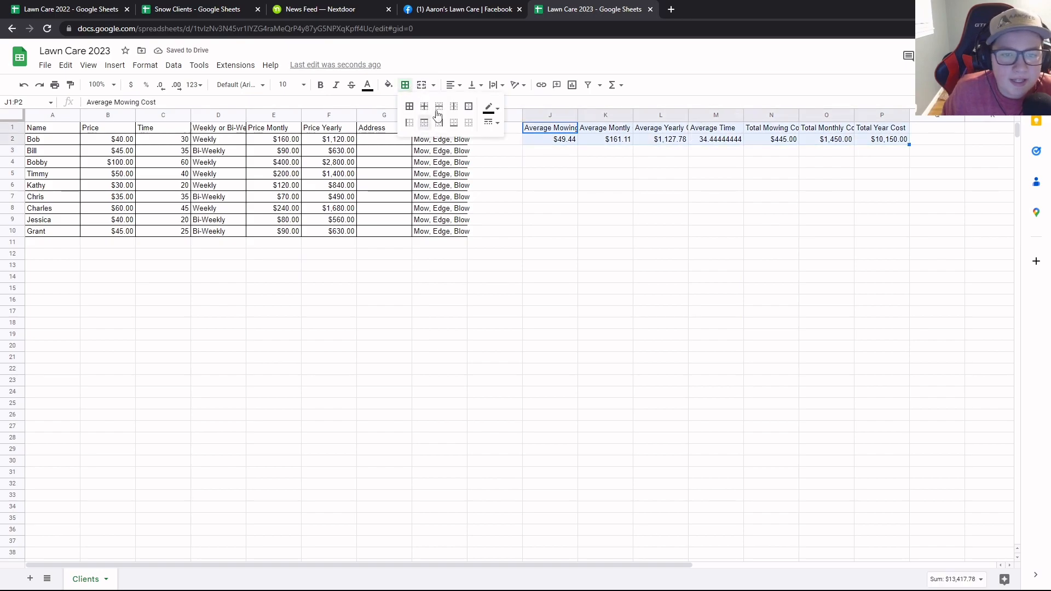
click(410, 107)
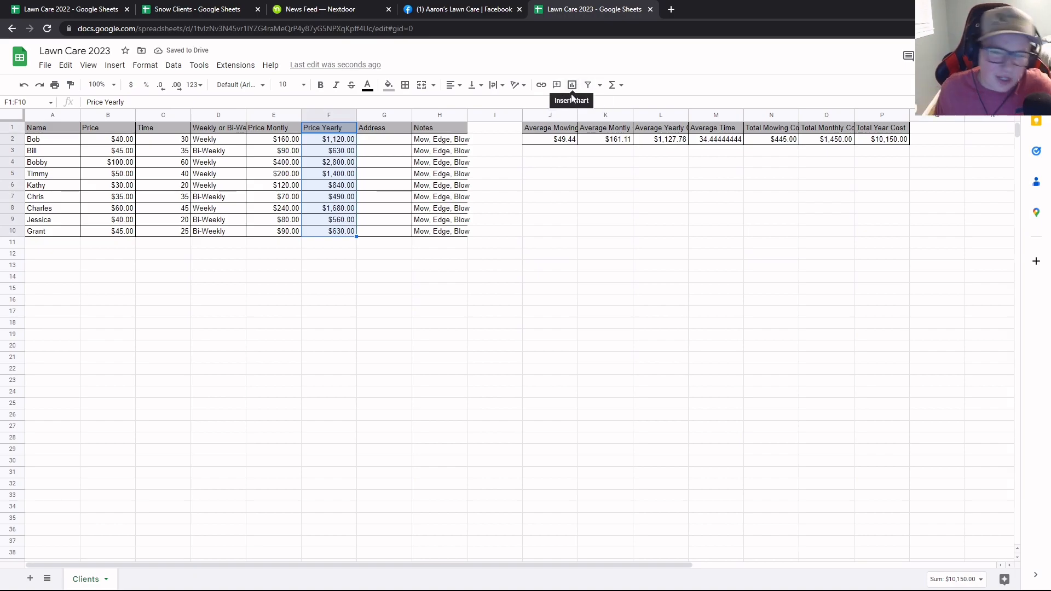
Insert a column chart of the Price Yearly values in F1:F10 and place it below the client table
click(575, 90)
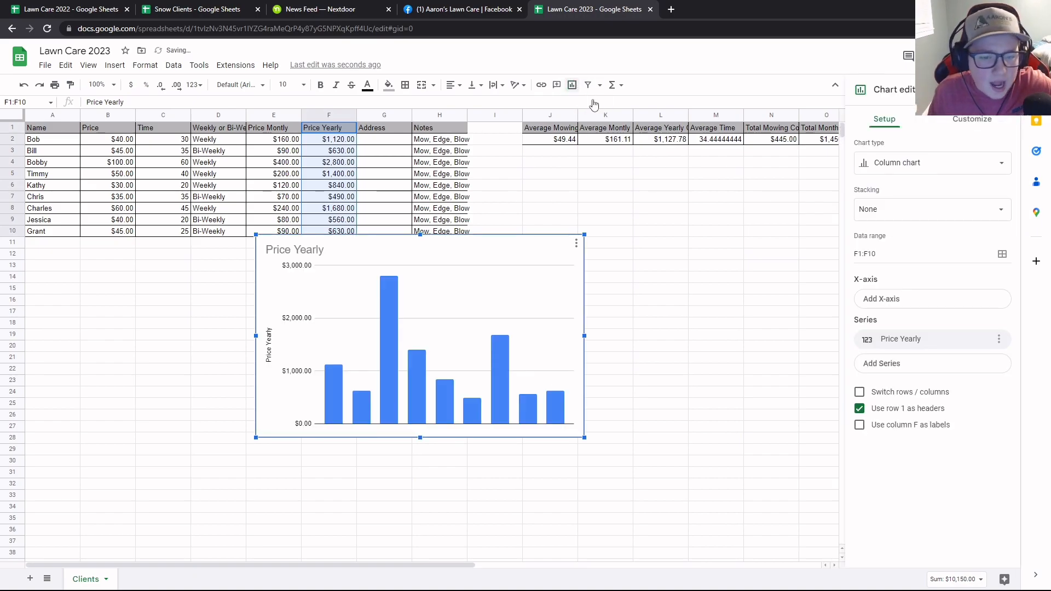
drag(431, 335, 202, 380)
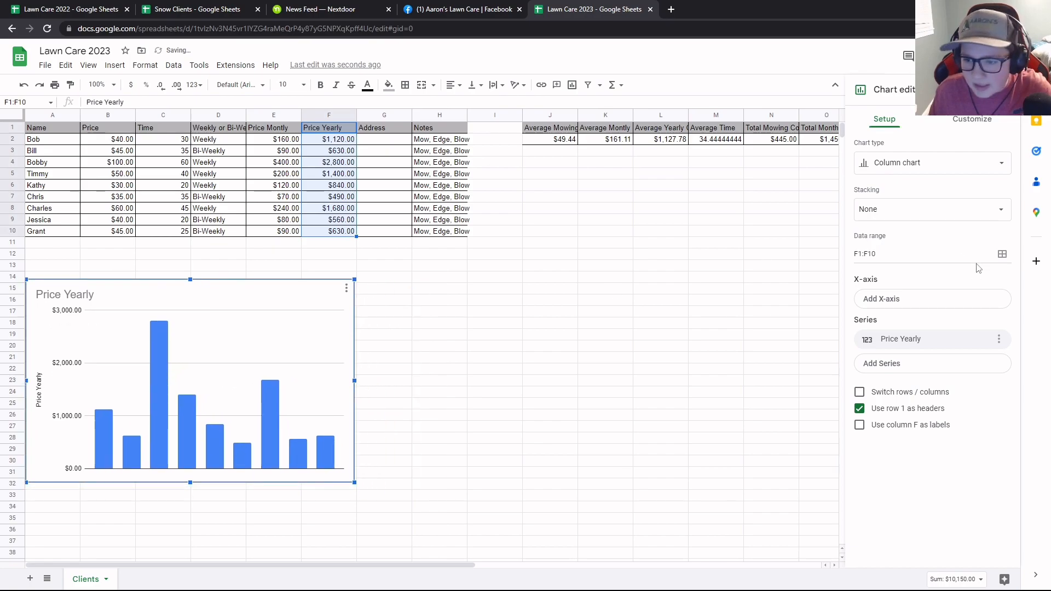
Try to clear the Price Yearly chart's data range, and delete the chart from the sheet
click(1002, 253)
triple_click(493, 276)
key(BackSpace)
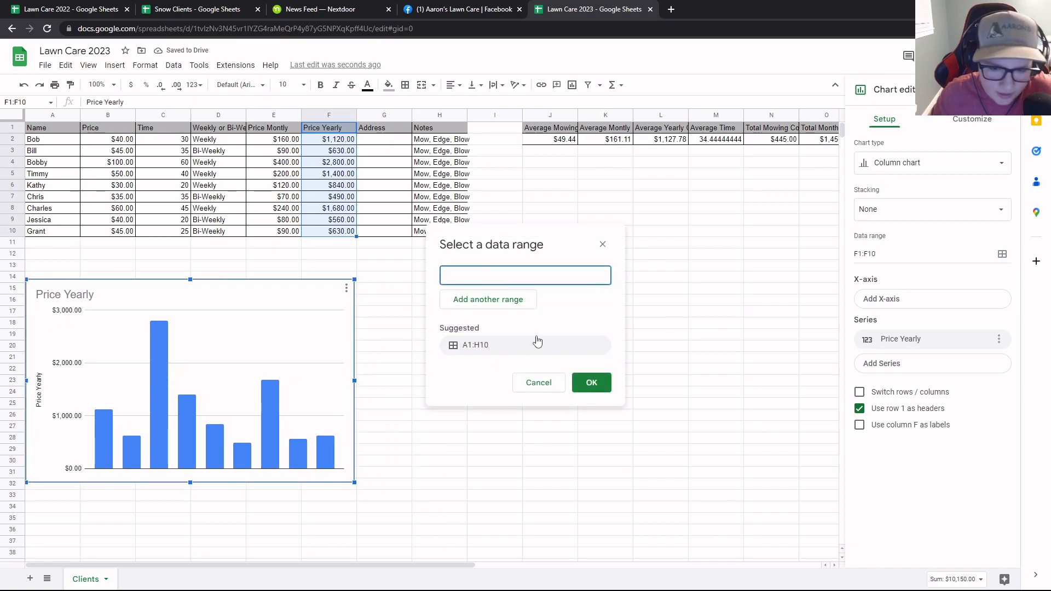
click(591, 383)
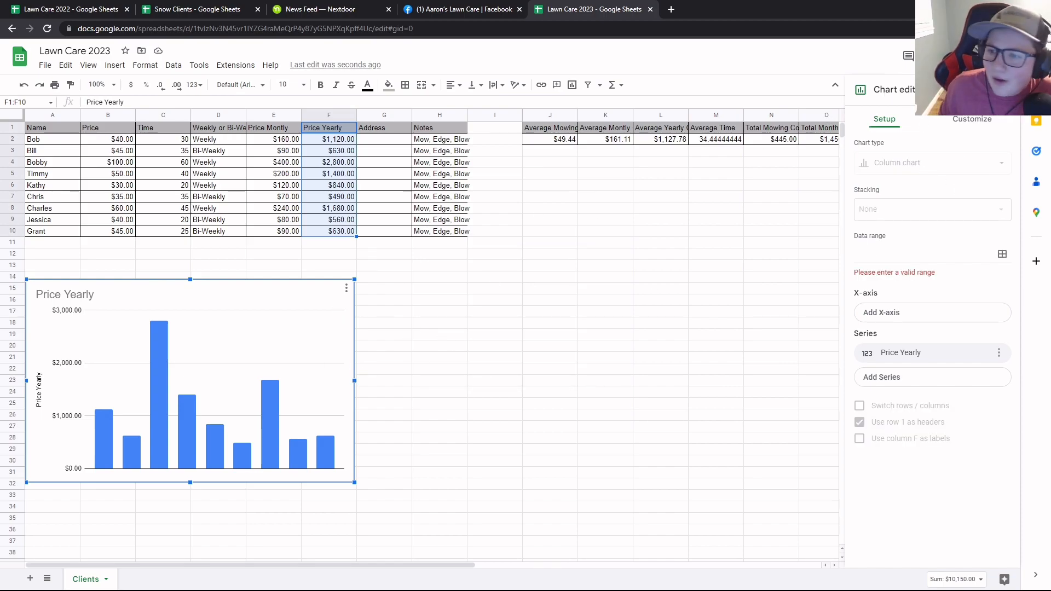
click(963, 126)
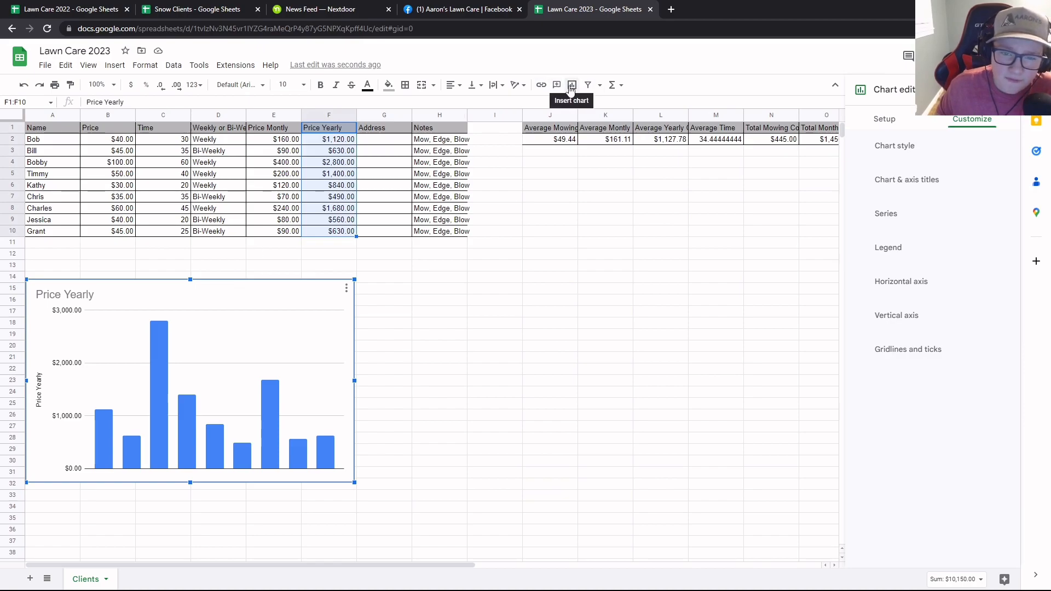
click(346, 289)
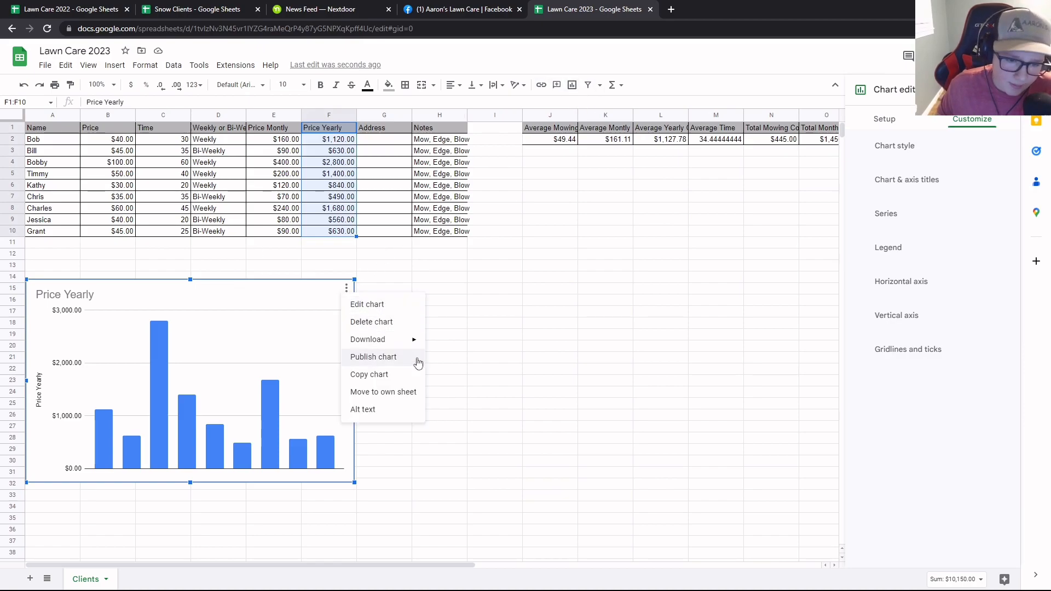
click(370, 324)
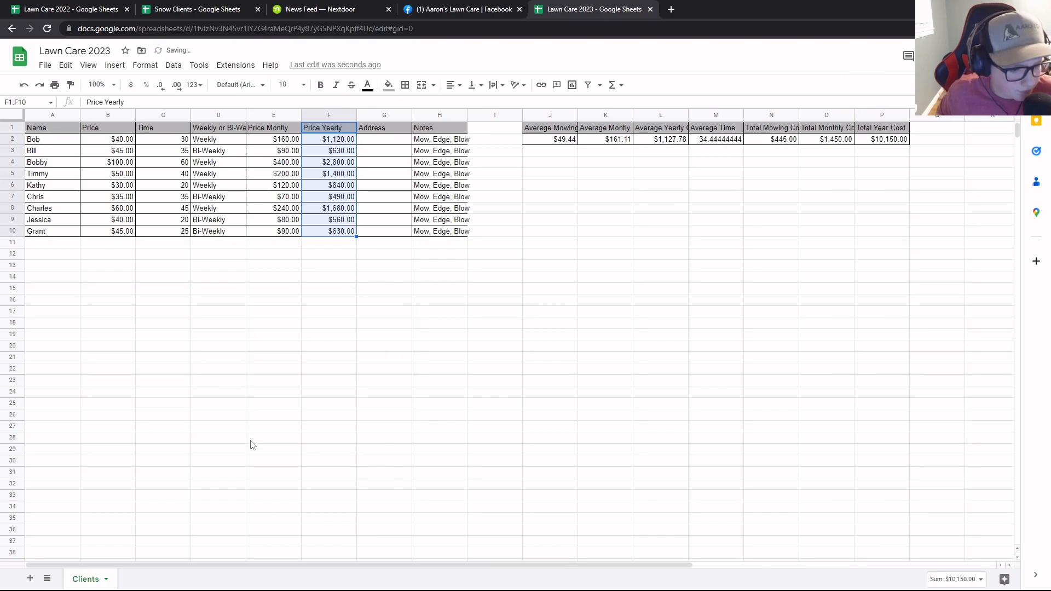
Add a new sheet to the spreadsheet and name it Schedule
click(30, 578)
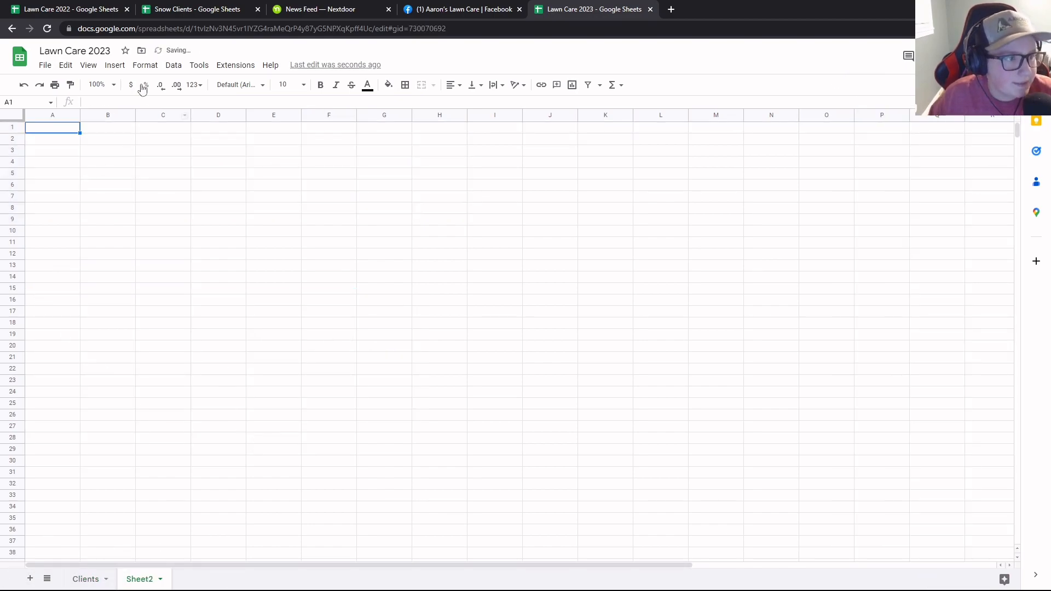
double_click(139, 582)
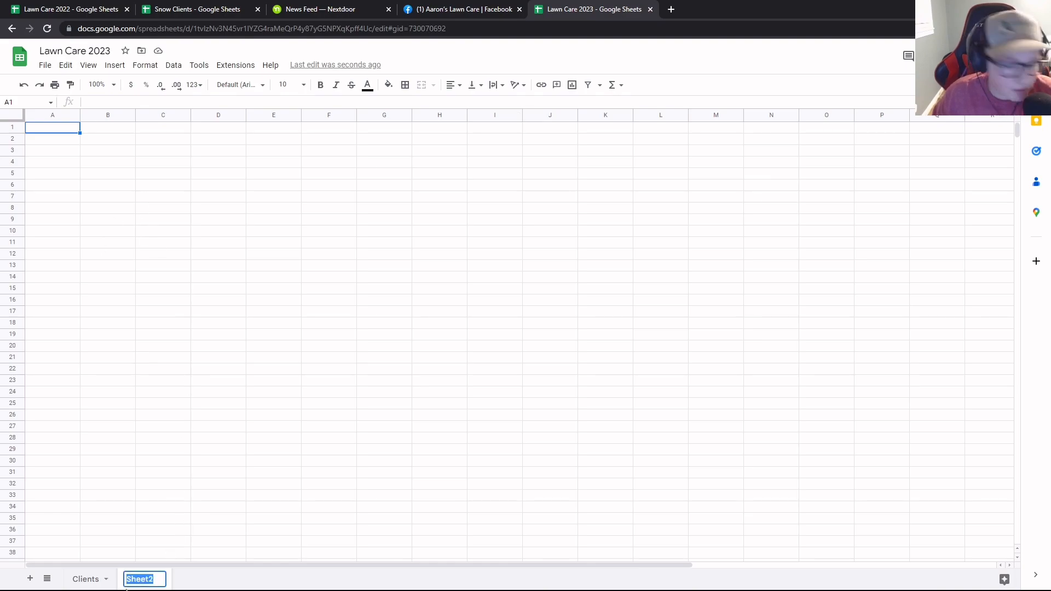
text(Schedule)
key(Return)
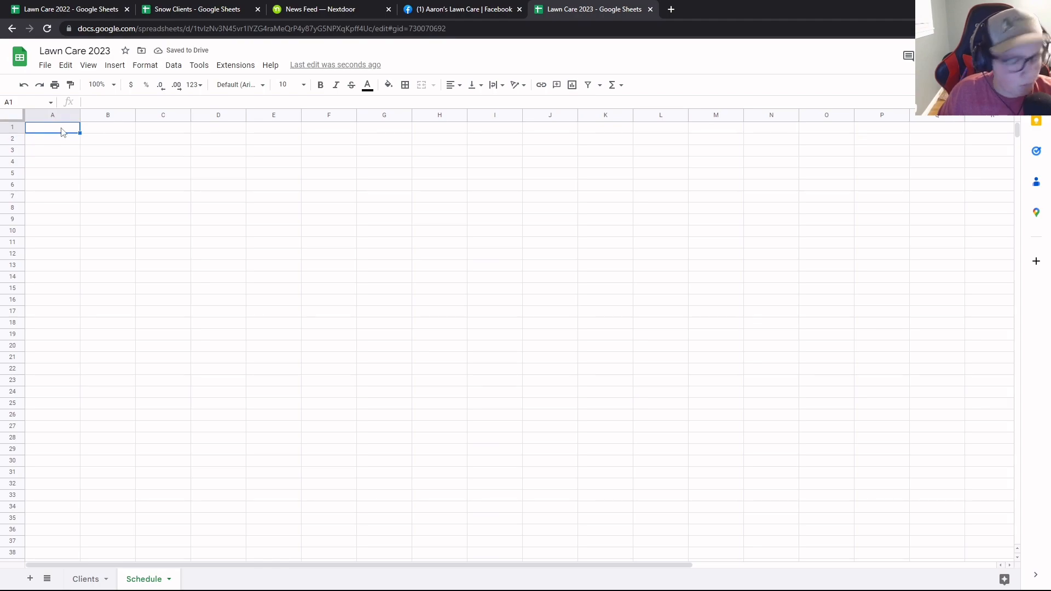
Enter the heading Week 1 in cell A1 of the Schedule sheet
text(Week)
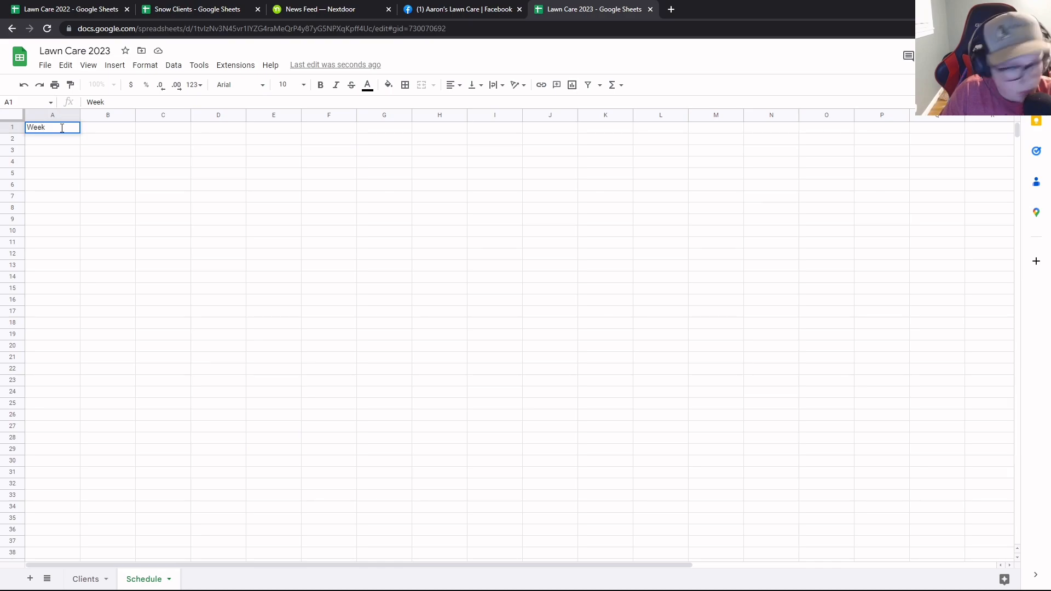
text( 1)
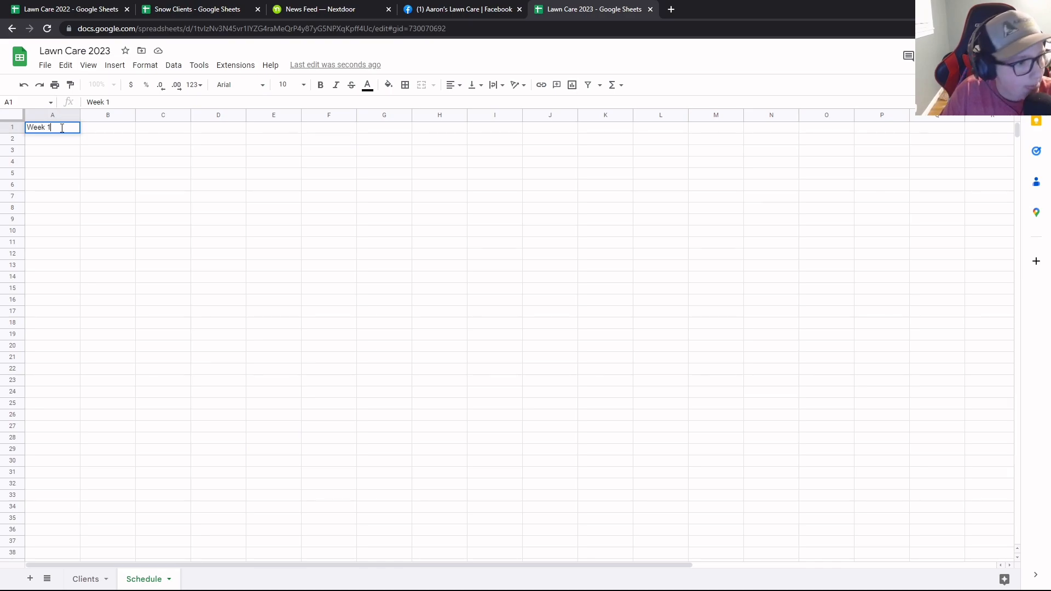
click(34, 153)
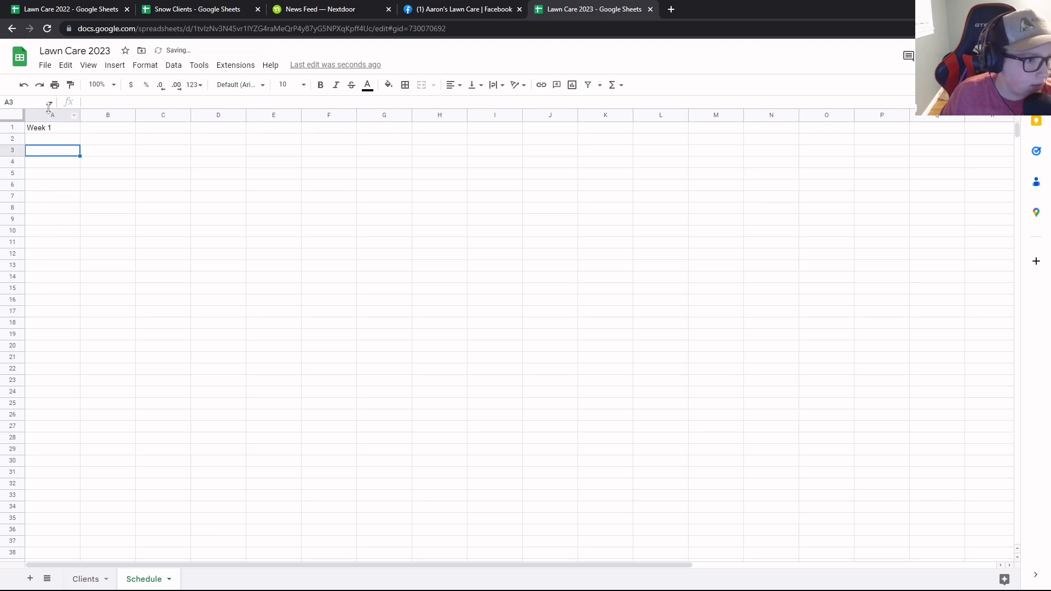
Enter the weekday headings Monday through Sunday in cells A2:G2 of the Schedule sheet
click(63, 143)
text(Monday)
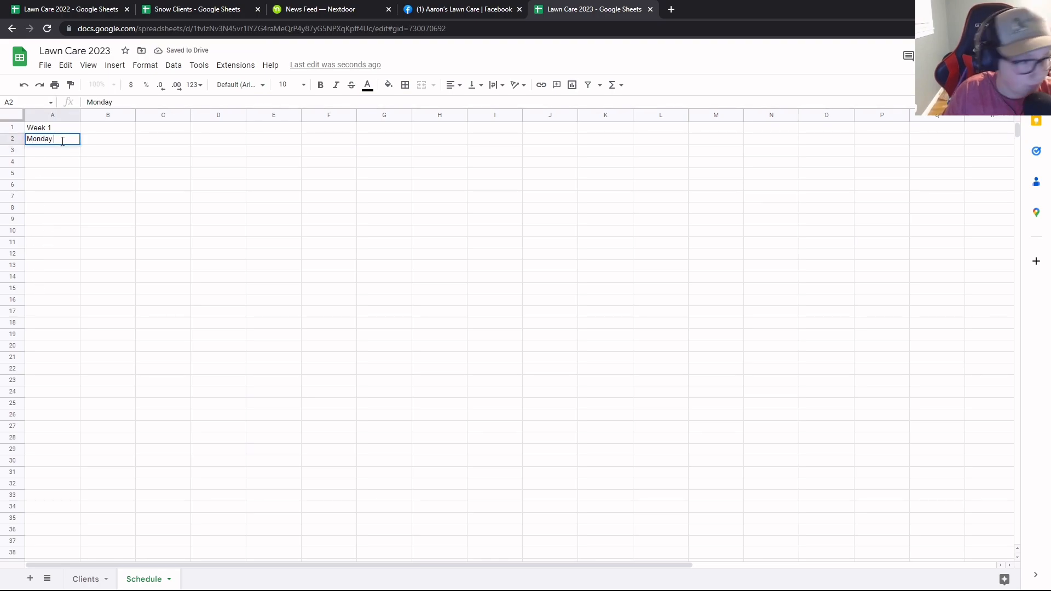
click(97, 138)
text(T)
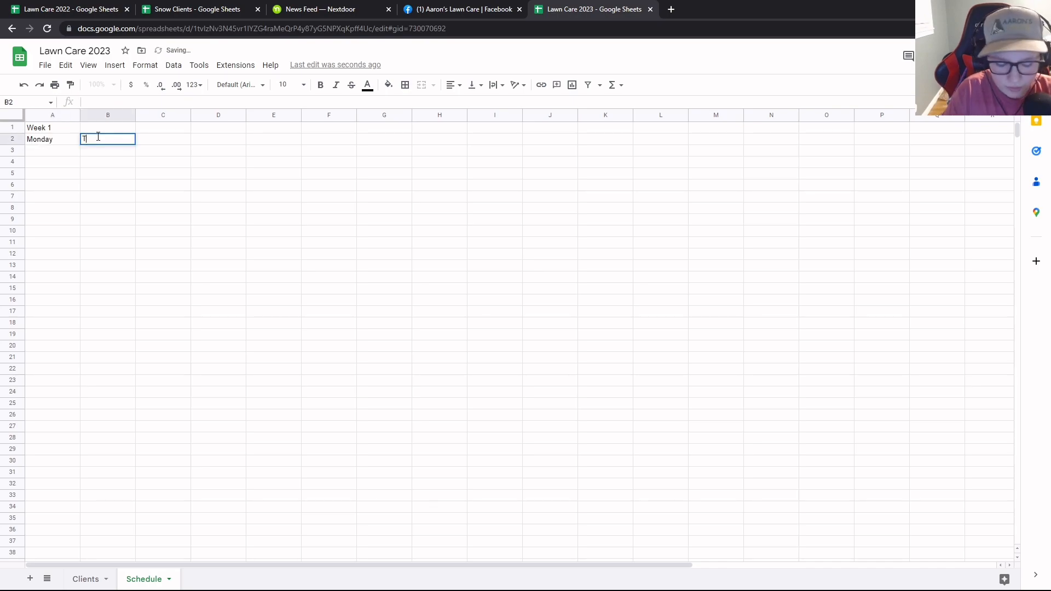
text(y)
key(BackSpace)
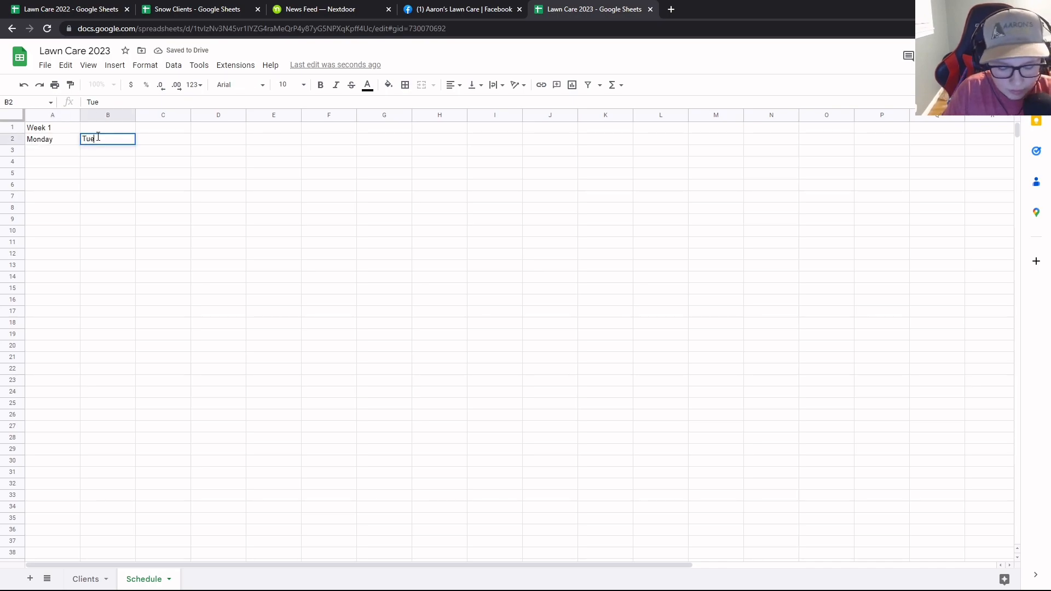
text(uesday)
key(Return)
click(157, 145)
text(We)
Copy the Week 1 heading block A1:G2 to A15:G16, clearing the extra copy in A17:G18
drag(52, 128, 383, 139)
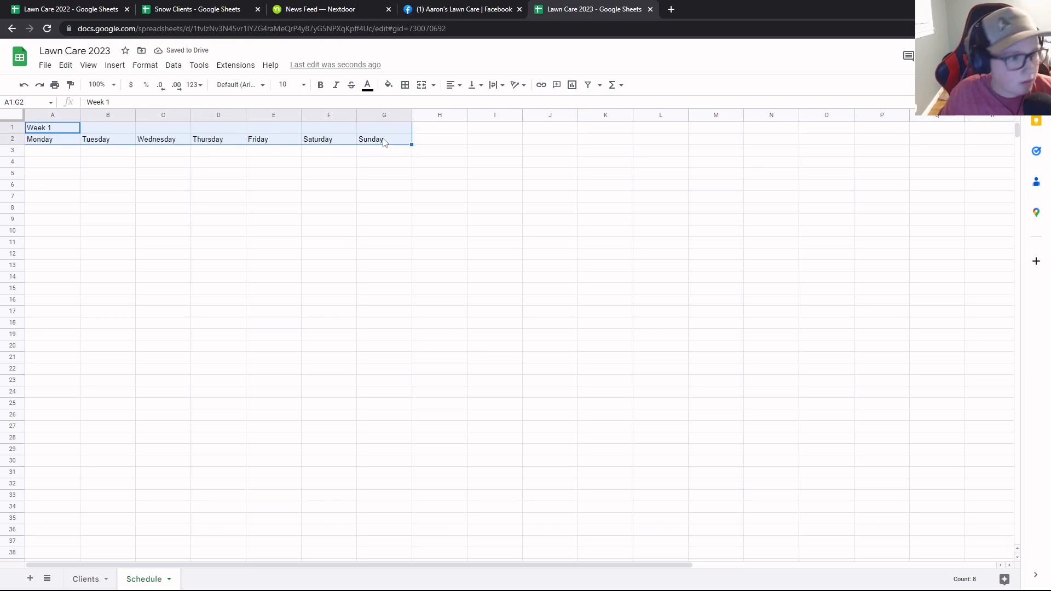
click(329, 173)
click(53, 129)
drag(53, 129, 376, 146)
key(ctrl+c)
drag(43, 290, 396, 337)
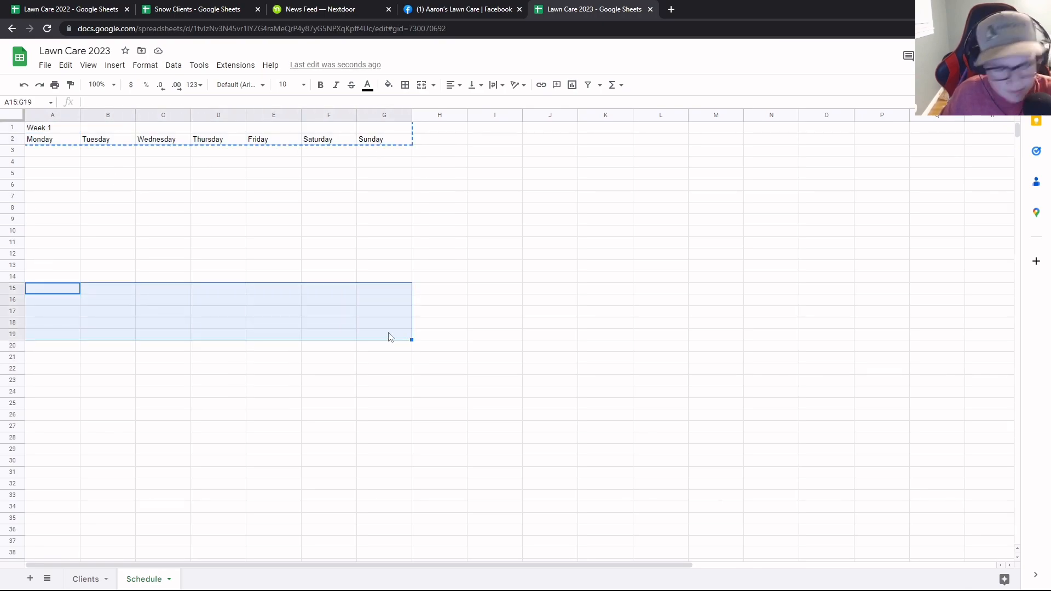
key(ctrl+v)
drag(50, 314, 373, 327)
key(Delete)
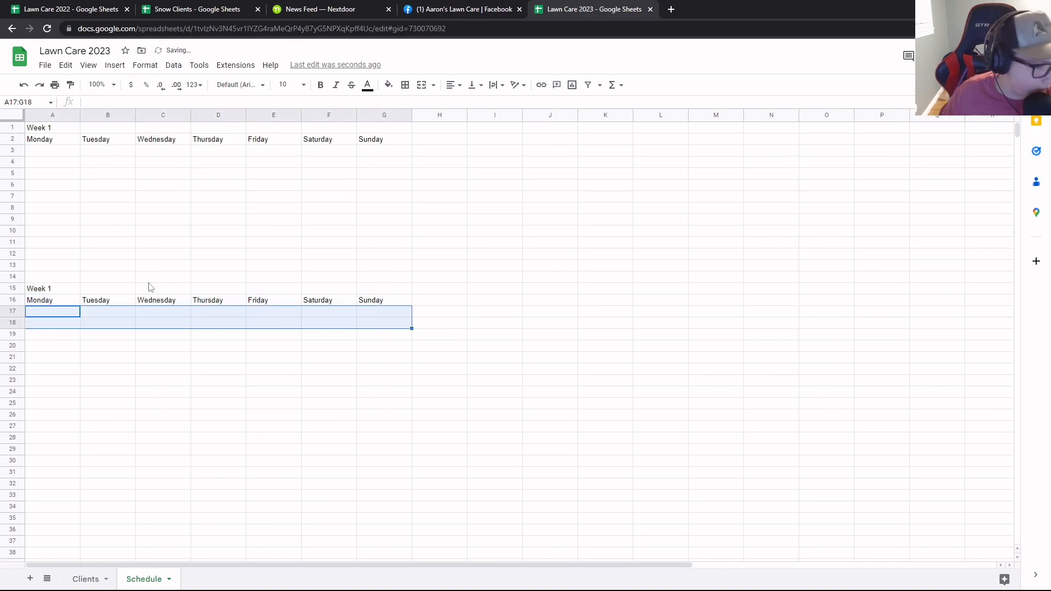
Change the copied heading in cell A15 to Week 2
click(43, 290)
double_click(53, 287)
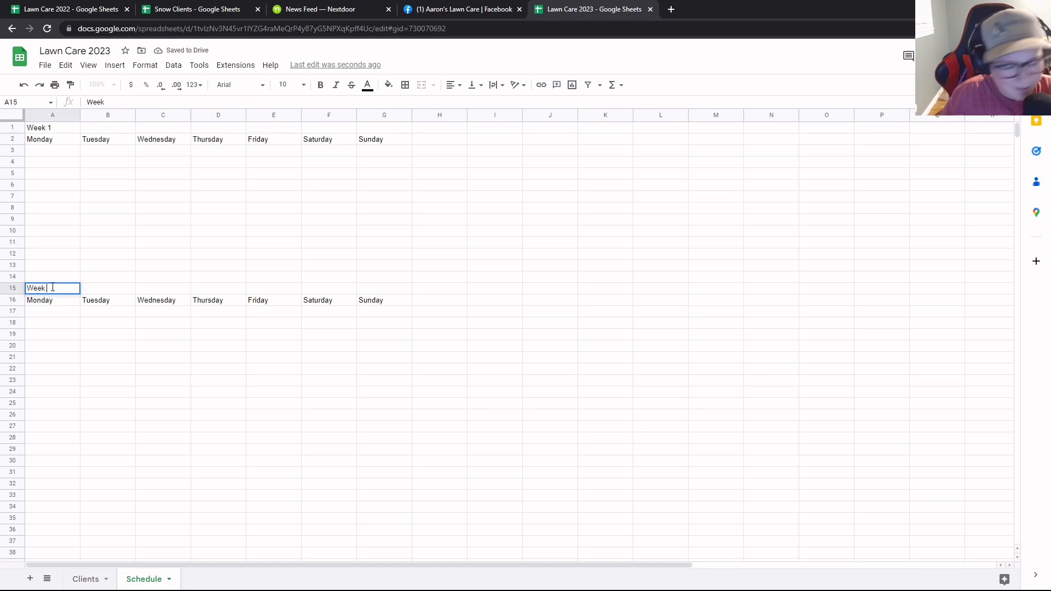
click(55, 156)
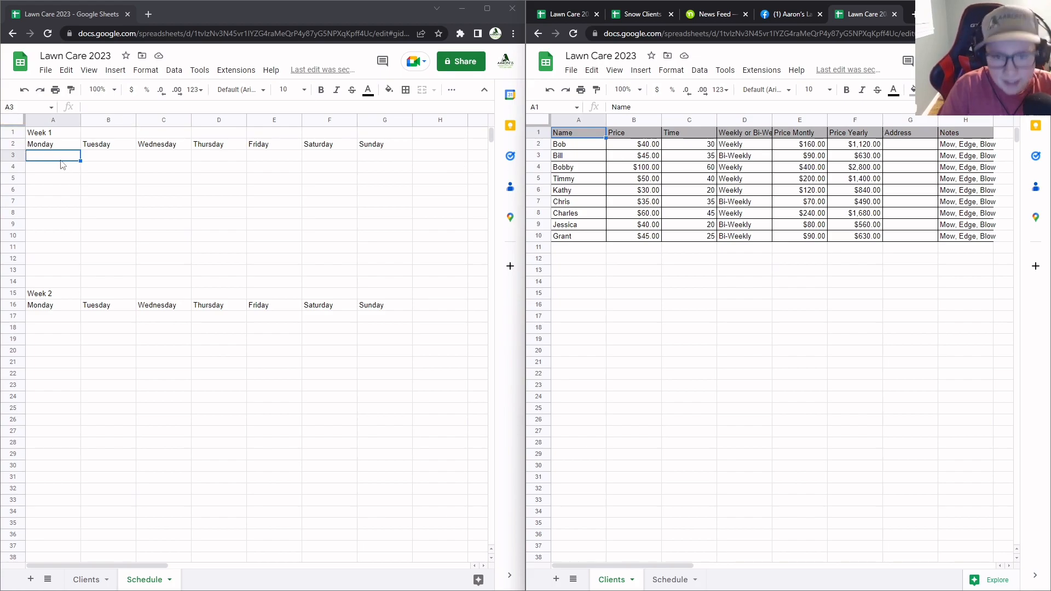
text(Bob)
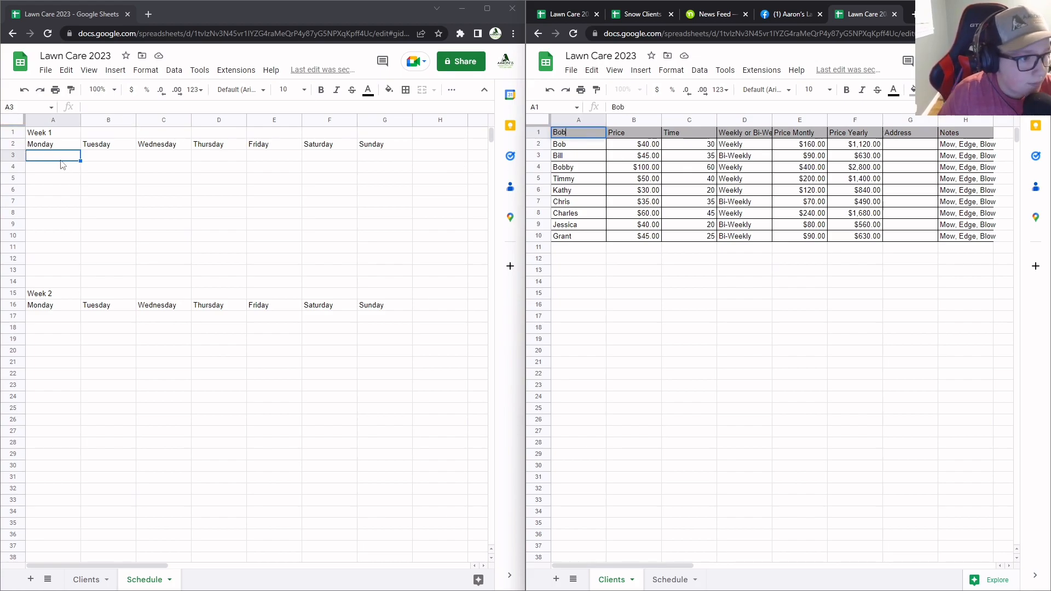
click(45, 159)
double_click(46, 156)
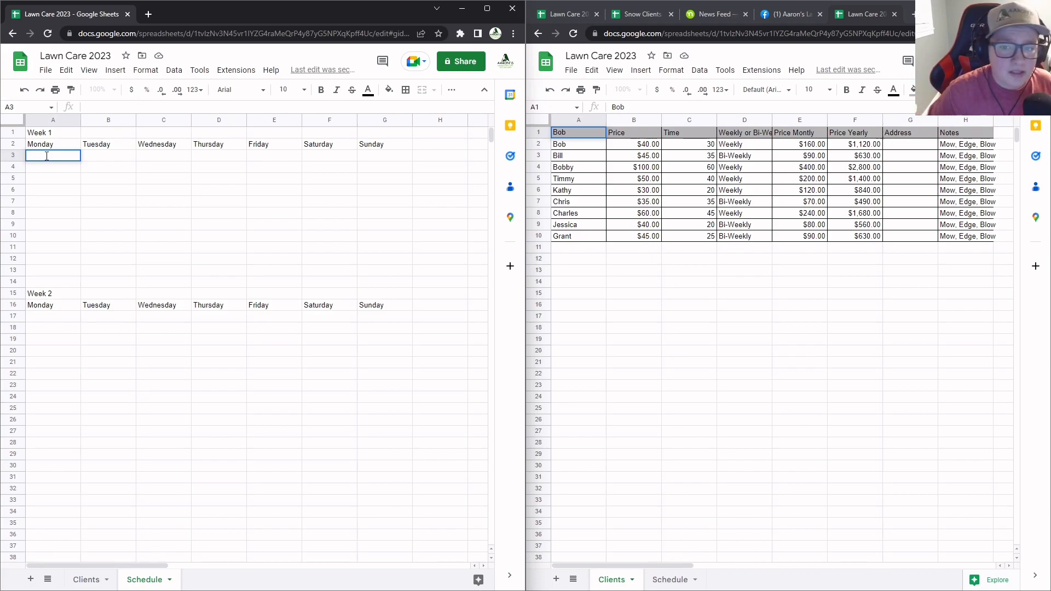
double_click(567, 133)
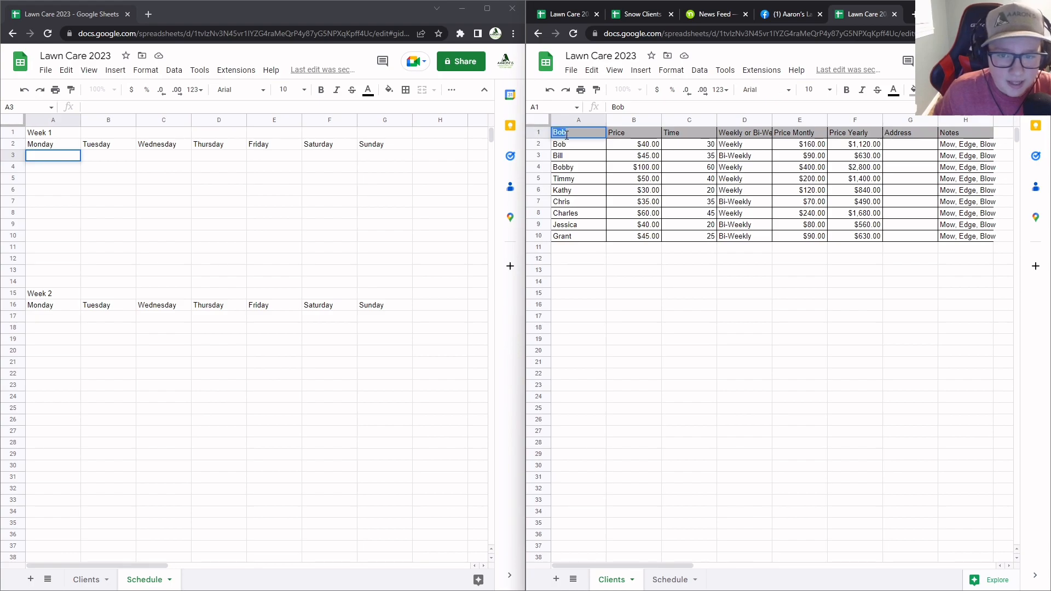
text(Name)
click(225, 214)
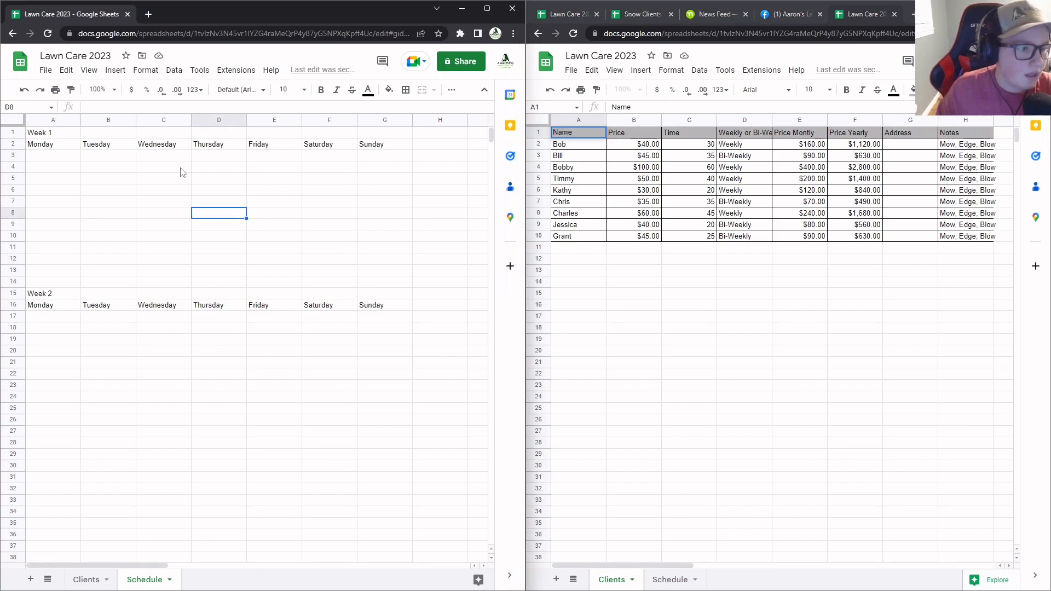
Schedule the first two clients from the Clients table under Week 1 Monday, entering their names in A3 and A4
click(52, 163)
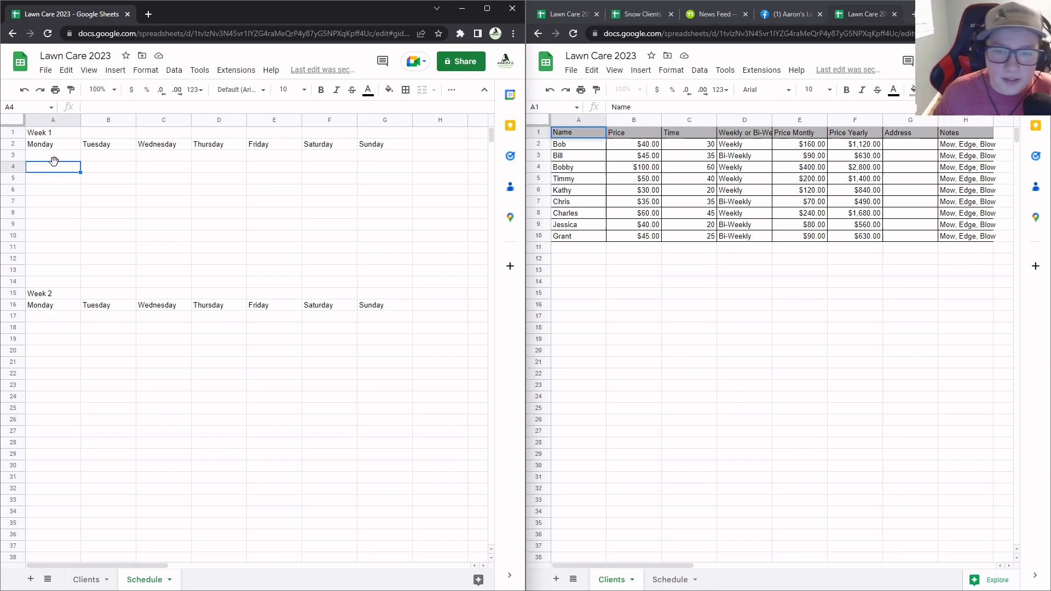
double_click(61, 156)
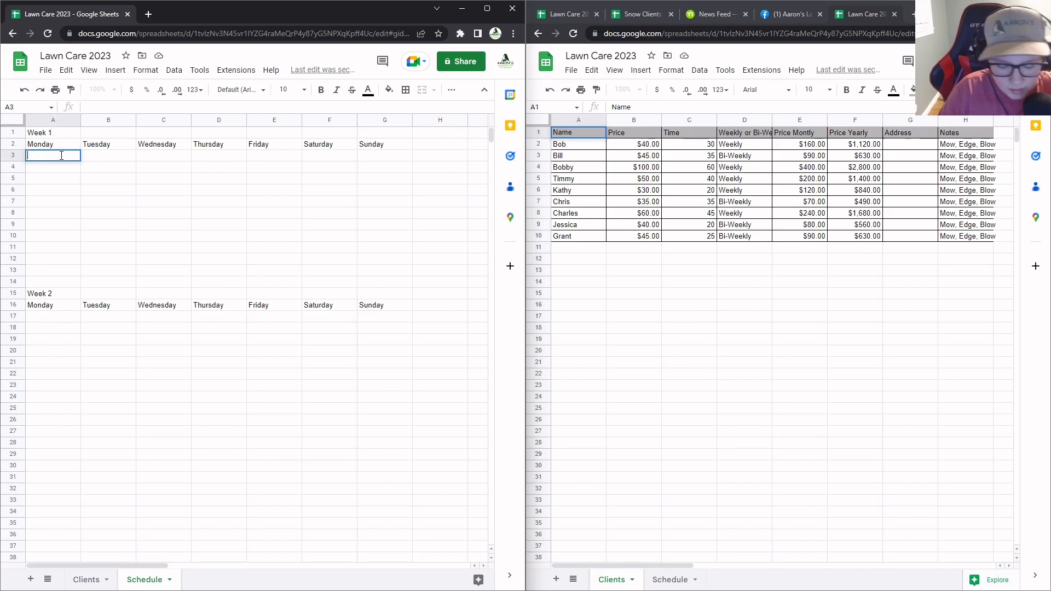
text(Bob)
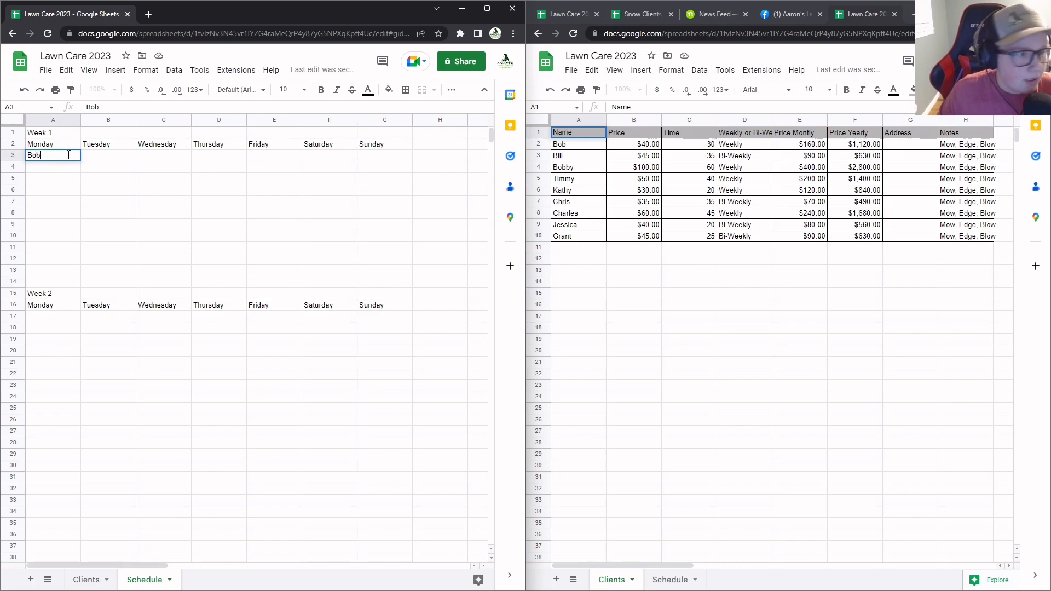
click(112, 159)
double_click(38, 169)
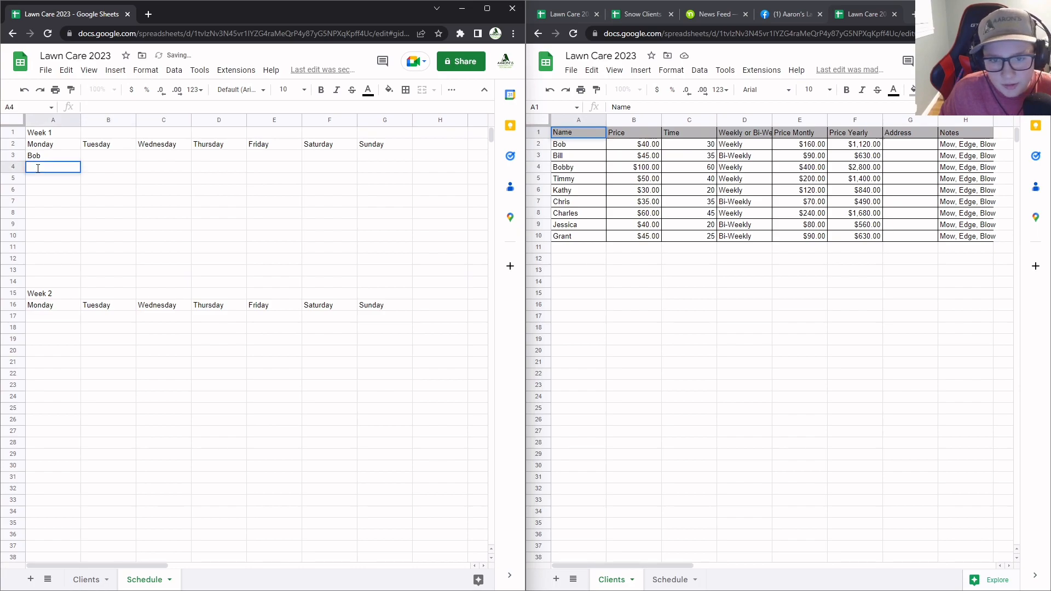
text(Bill)
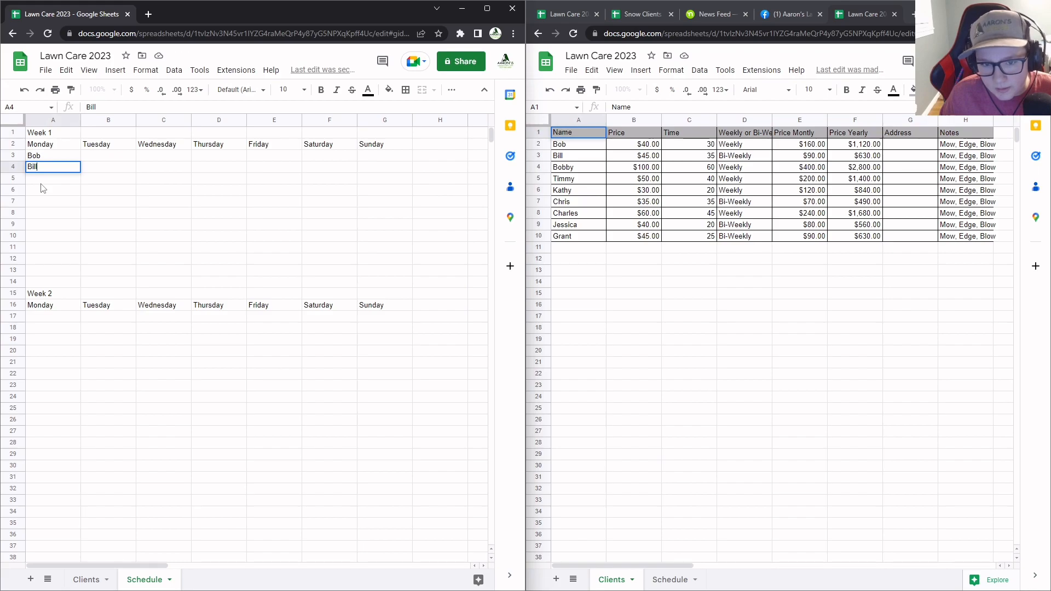
click(42, 189)
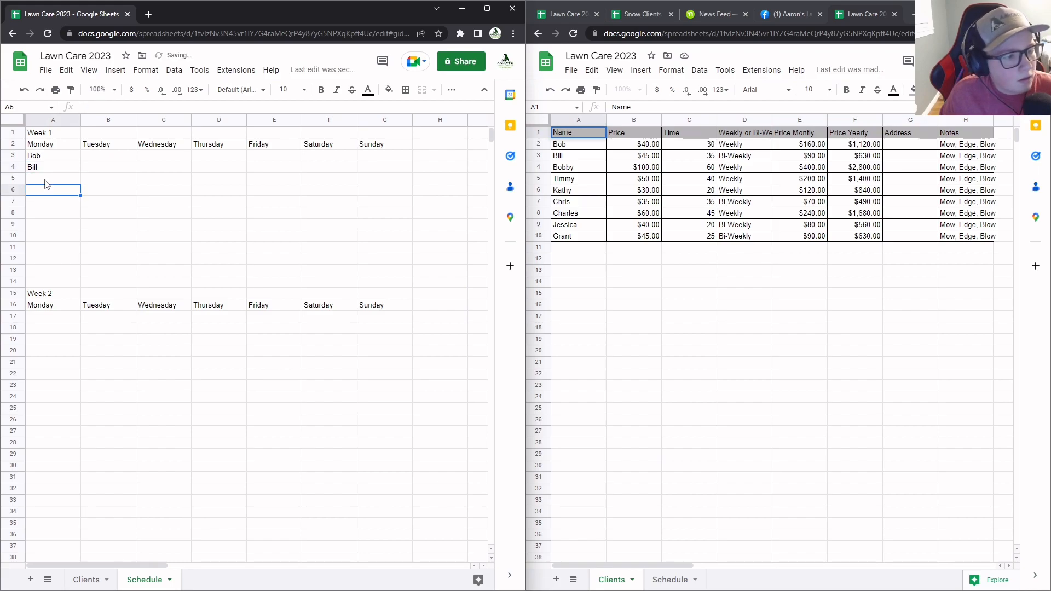
Enter the third, fourth and fifth clients' names under Week 1 Tuesday, Wednesday and Thursday in B3, C3 and D3
click(100, 146)
double_click(94, 158)
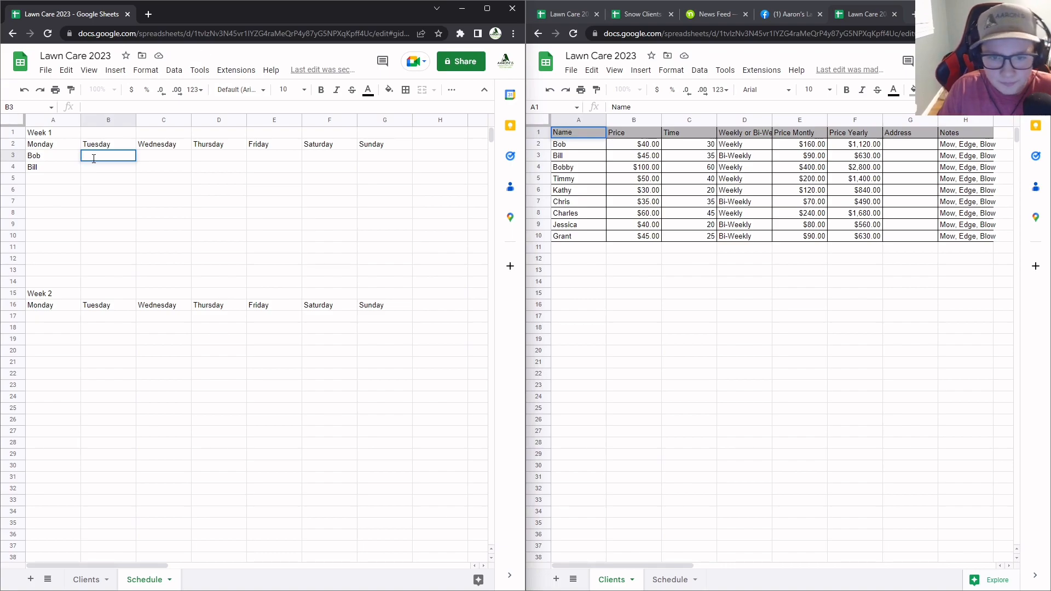
text(B)
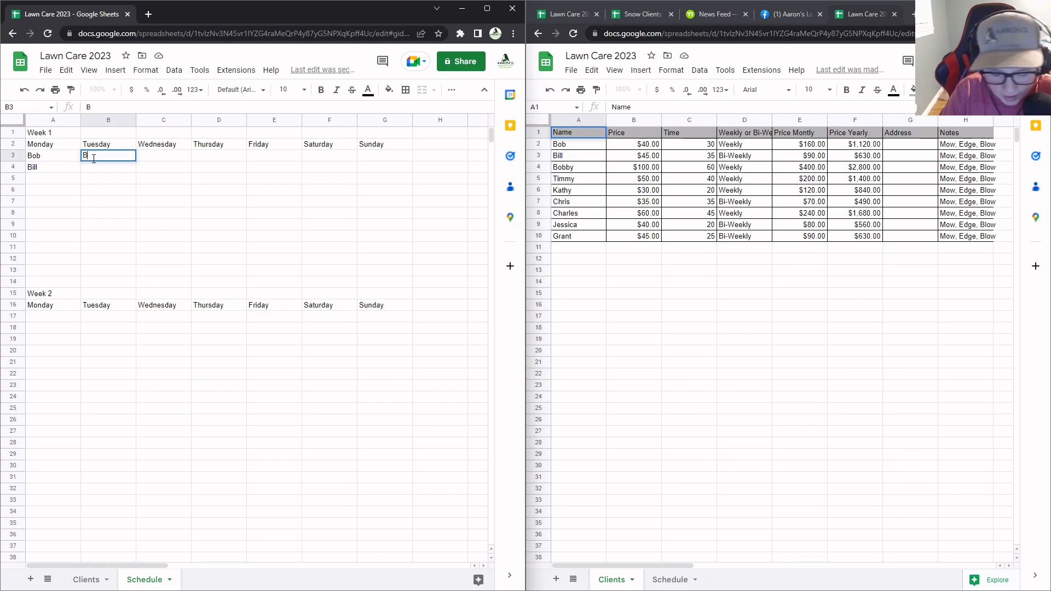
text(obby)
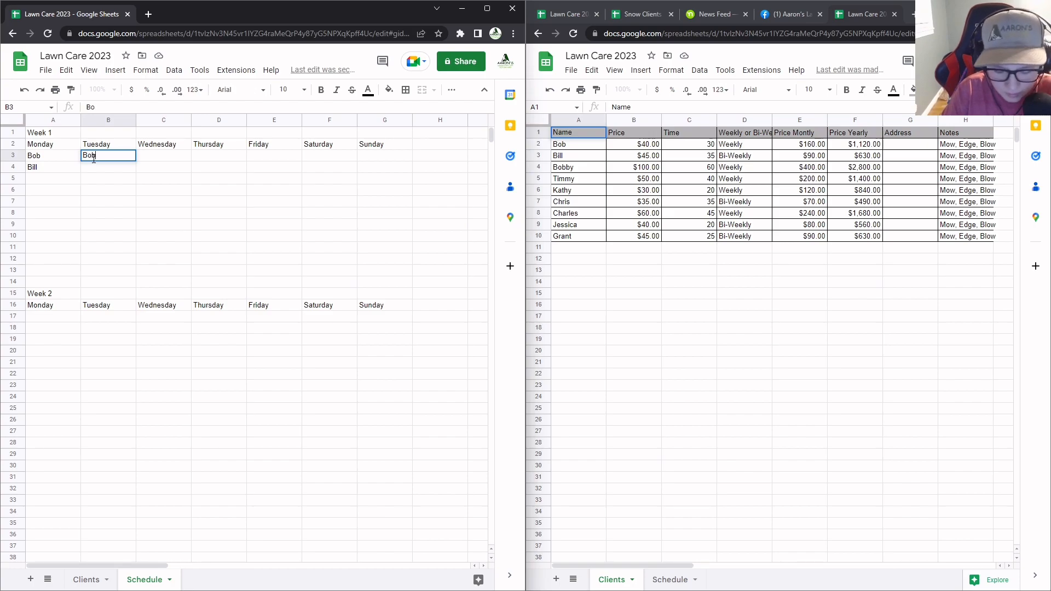
key(Return)
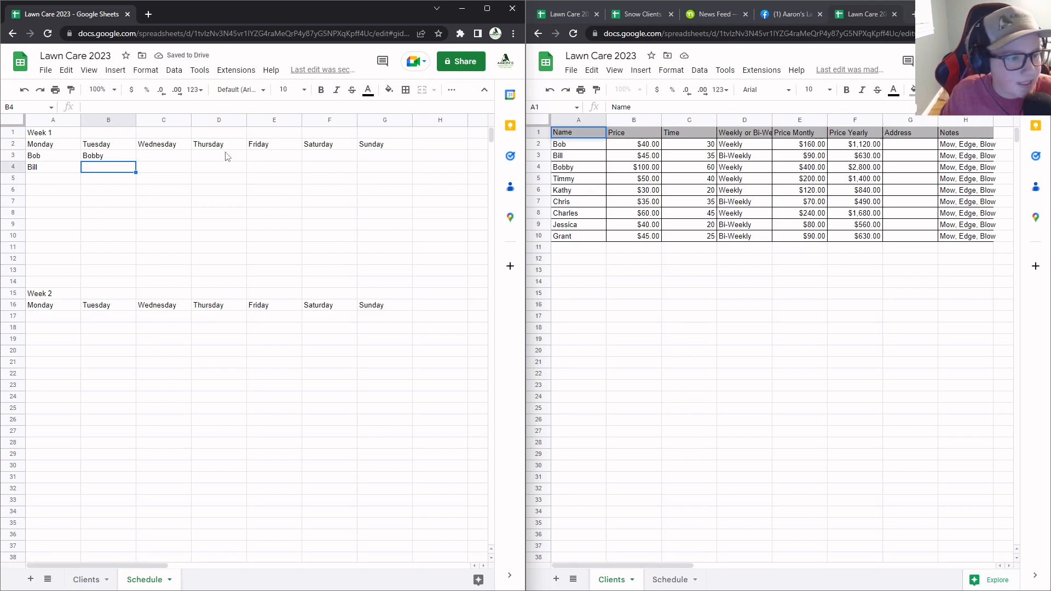
click(157, 160)
text(Timmy)
key(Return)
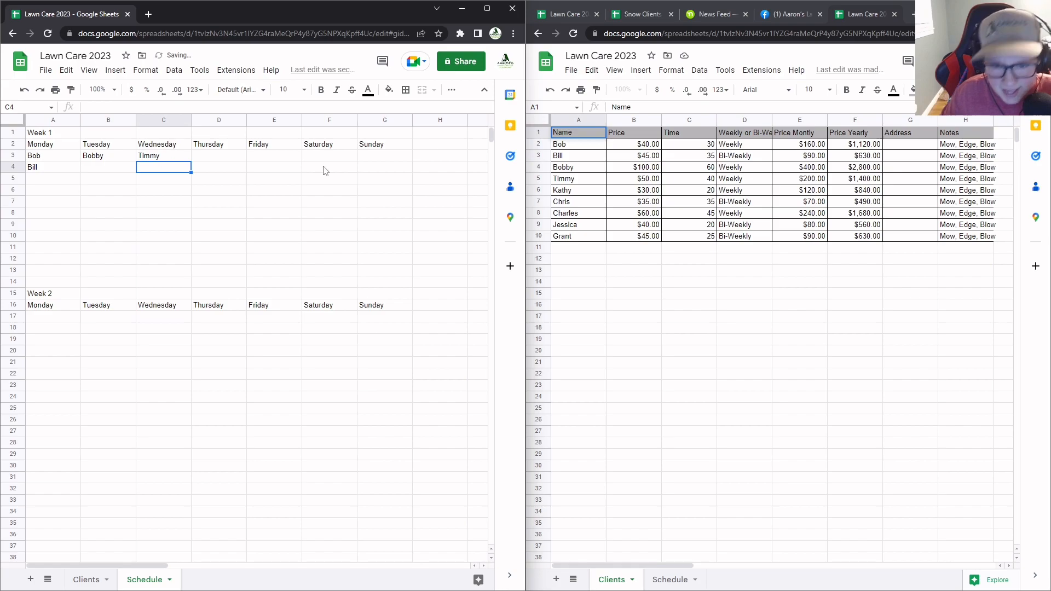
click(220, 159)
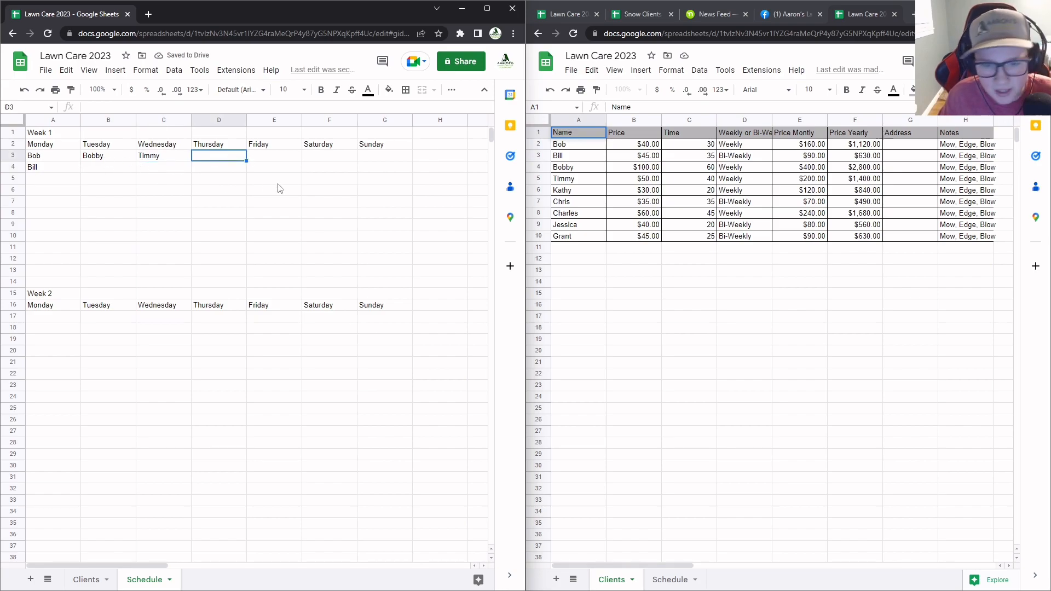
text(Kathy)
key(Return)
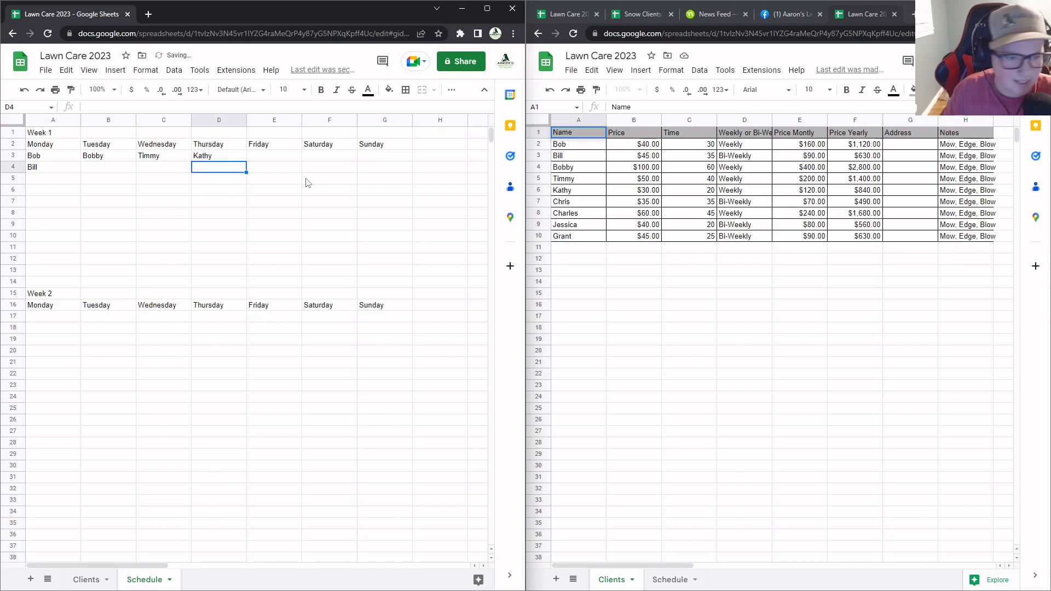
Enter the sixth client's name, from row 7 of the Clients table, in B4 under Week 1 Tuesday
click(283, 154)
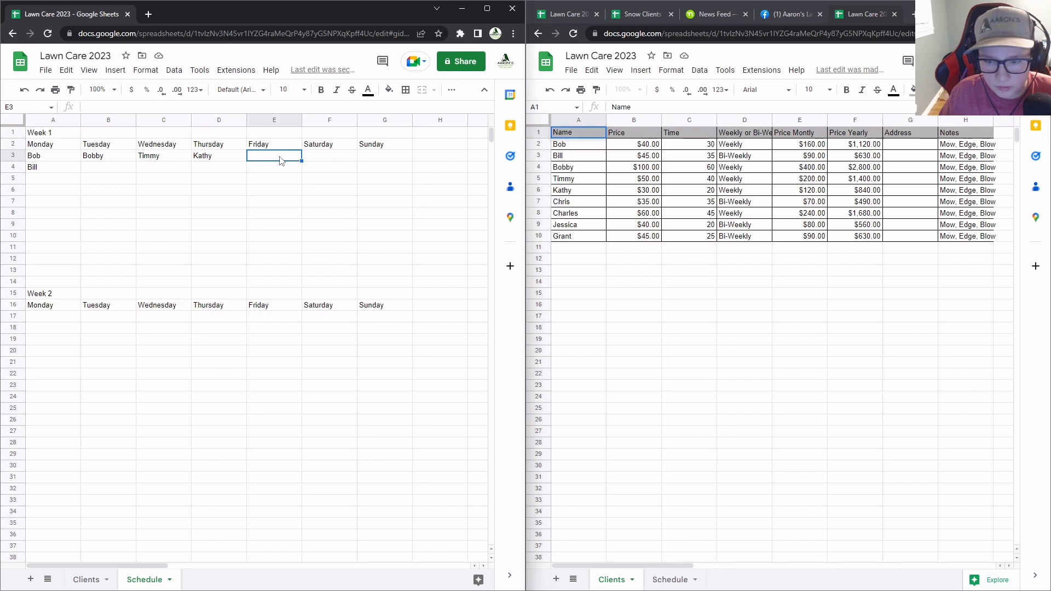
click(90, 167)
text(Chj)
text(r)
key(BackSpace)
key(BackSpace)
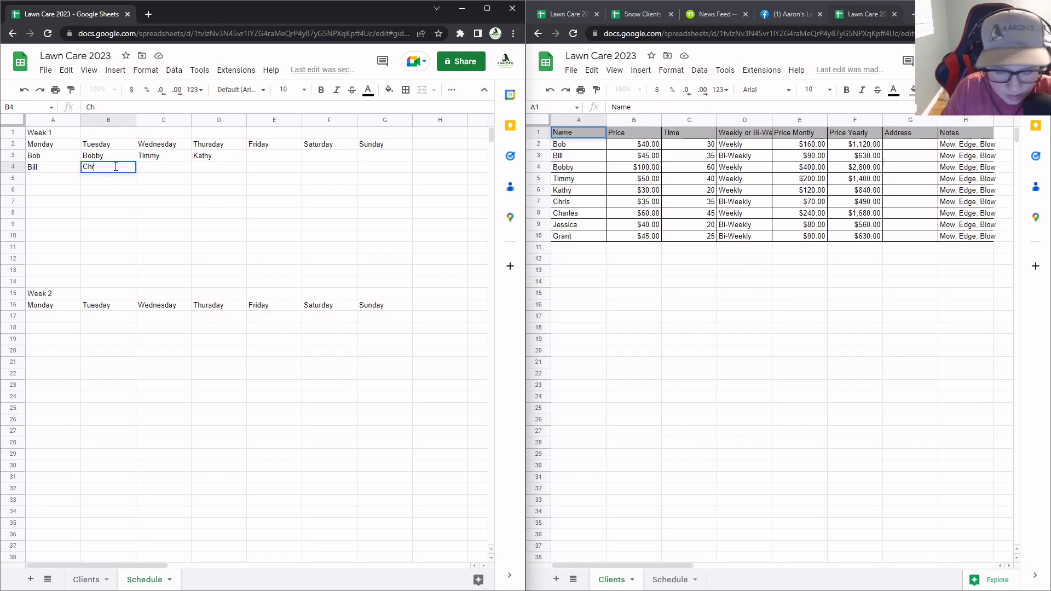
text(ris)
drag(174, 166, 163, 178)
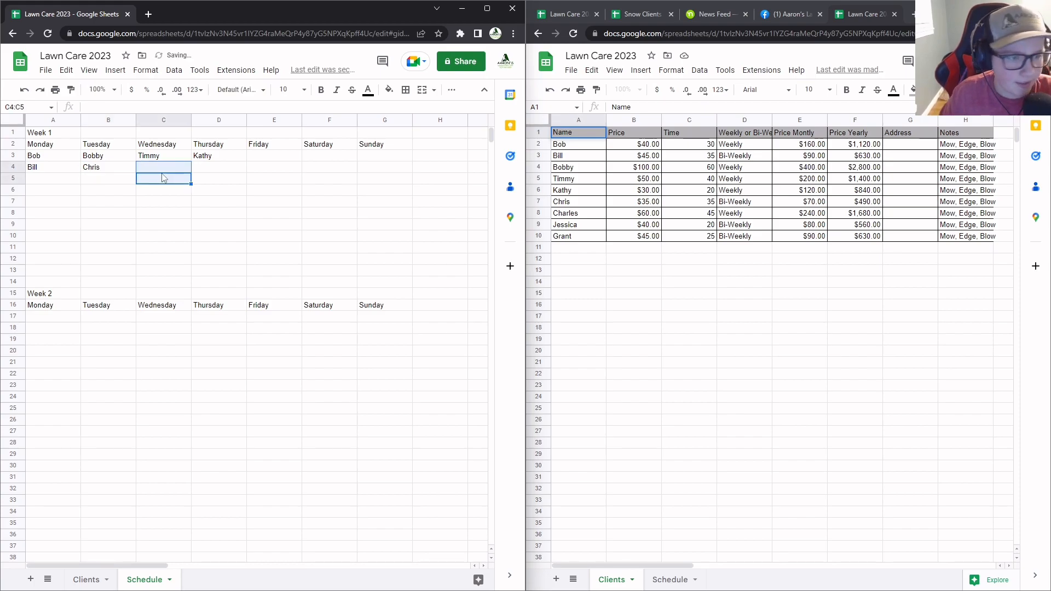
Enter the seventh client's name, from row 8 of the Clients table, in E3 under Week 1 Friday
click(231, 164)
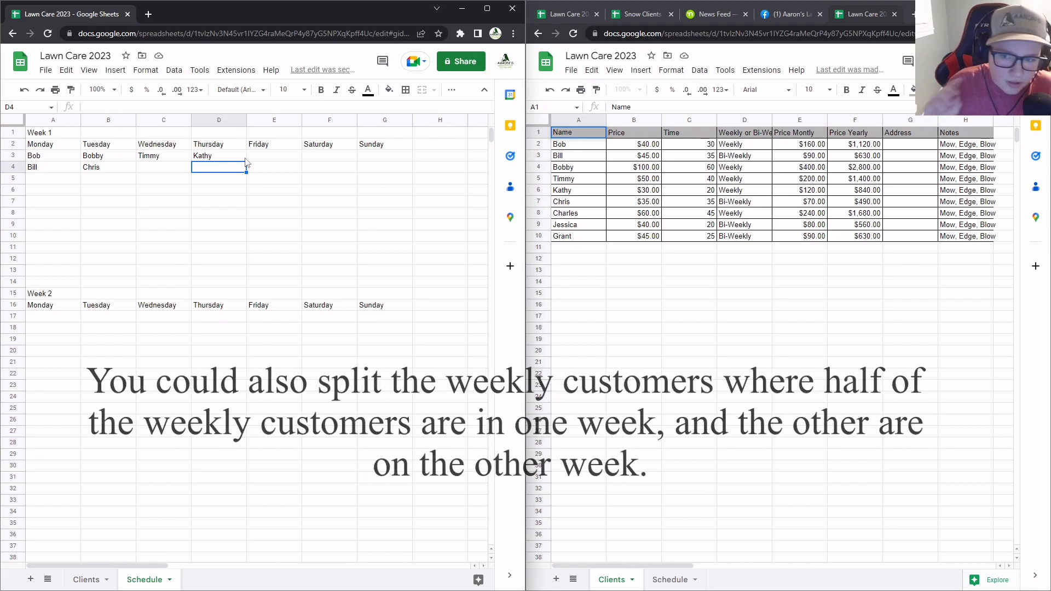
click(258, 156)
text(Ch)
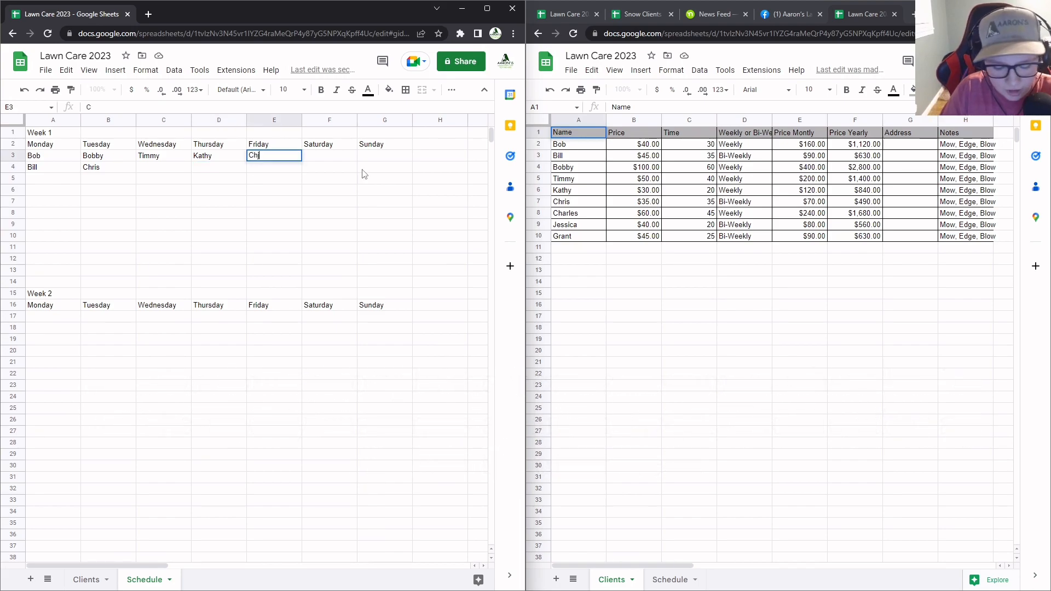
text(arles)
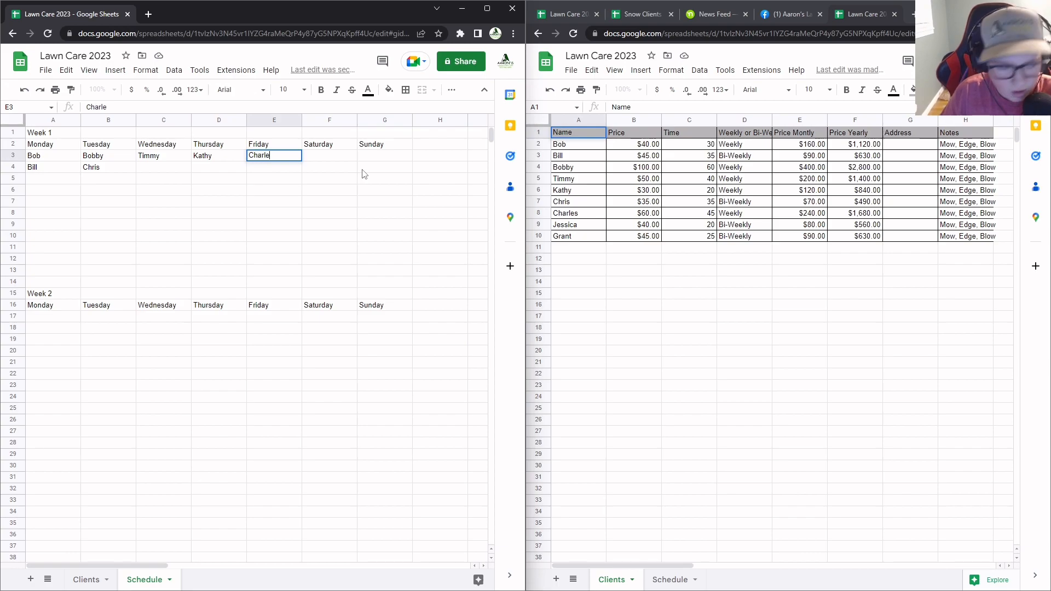
Enter the eighth and ninth clients' names in C4 and D4 under Week 1 Wednesday and Thursday
click(161, 169)
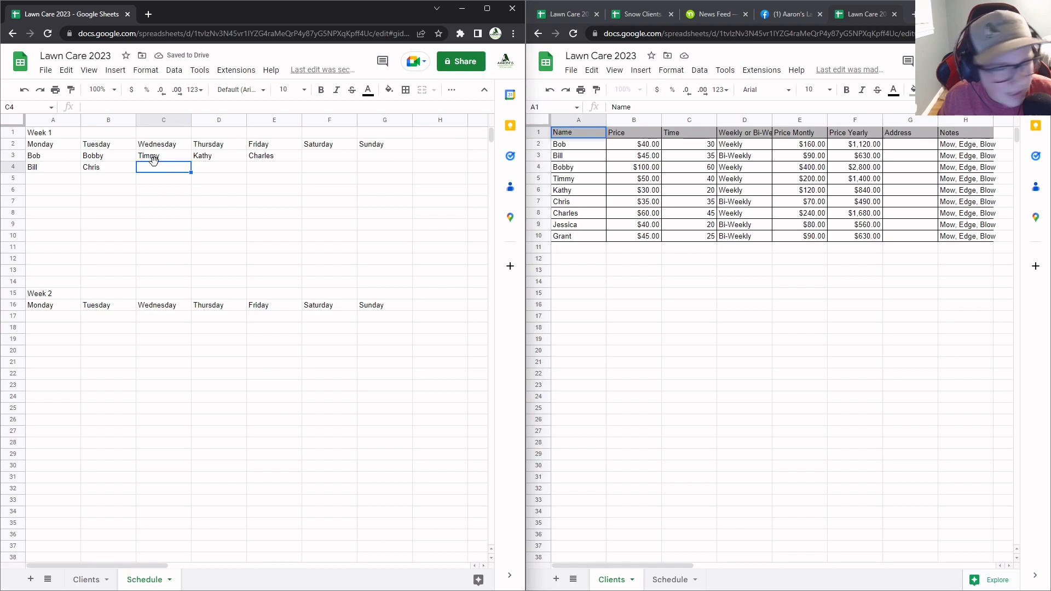
text(H)
key(BackSpace)
text(Jessica)
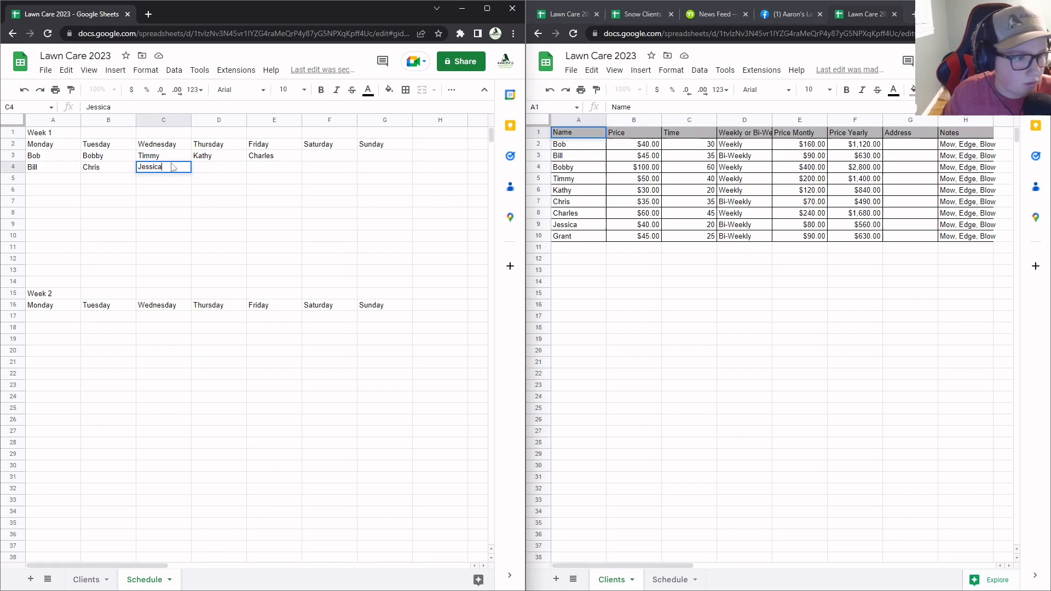
click(208, 169)
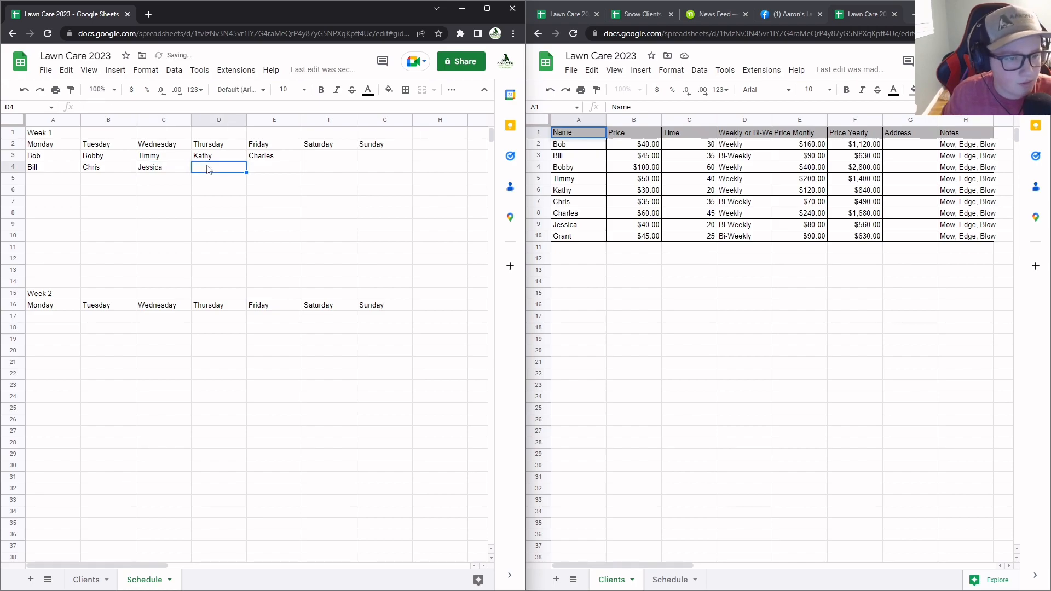
text(Grant)
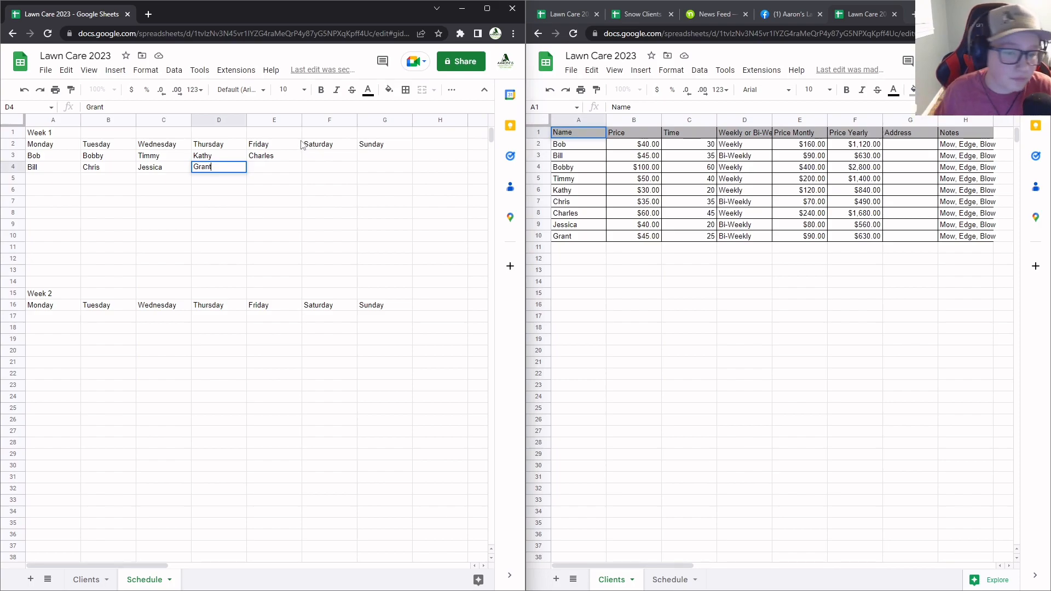
Copy the Week 1 Monday to Friday client assignments in A3:E4 into Week 2 at A17:E18
drag(39, 157, 281, 171)
key(ctrl+c)
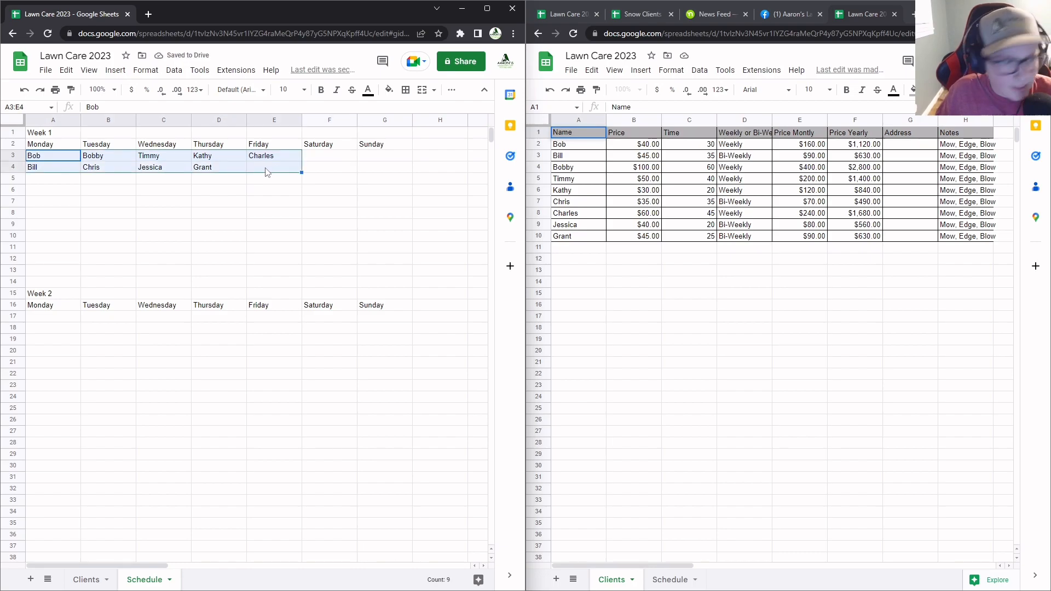
drag(46, 322, 284, 338)
key(ctrl+v)
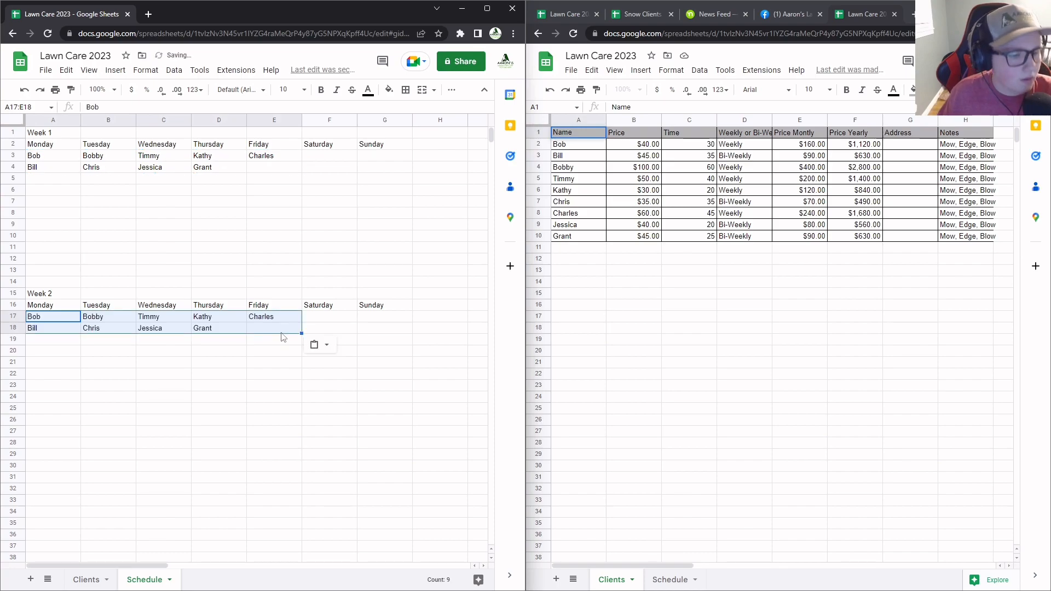
Clear the bi-weekly clients from Week 2 in A18:D18
drag(53, 327, 217, 334)
key(Delete)
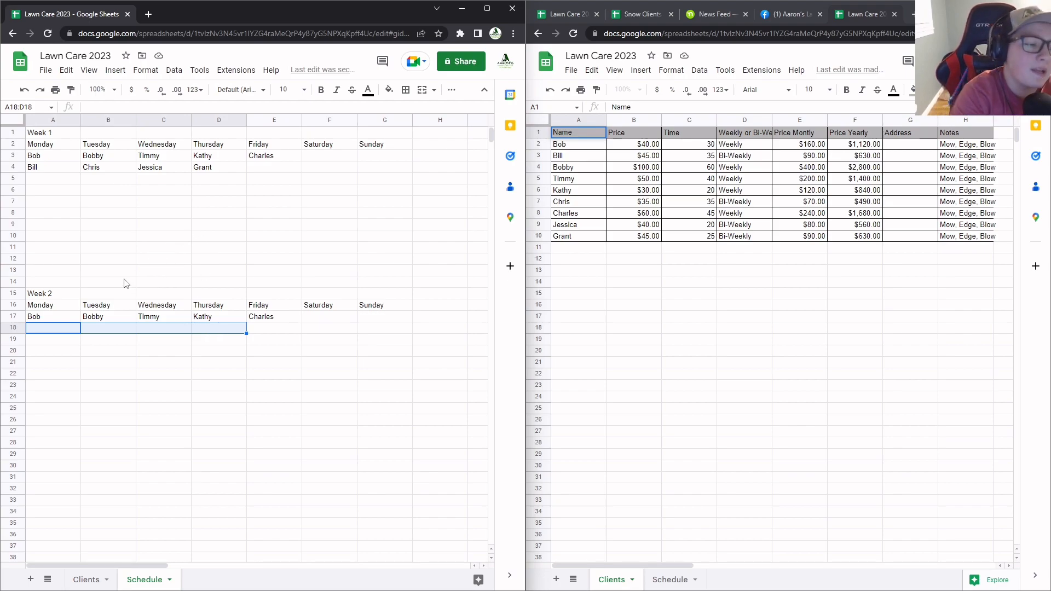
click(268, 339)
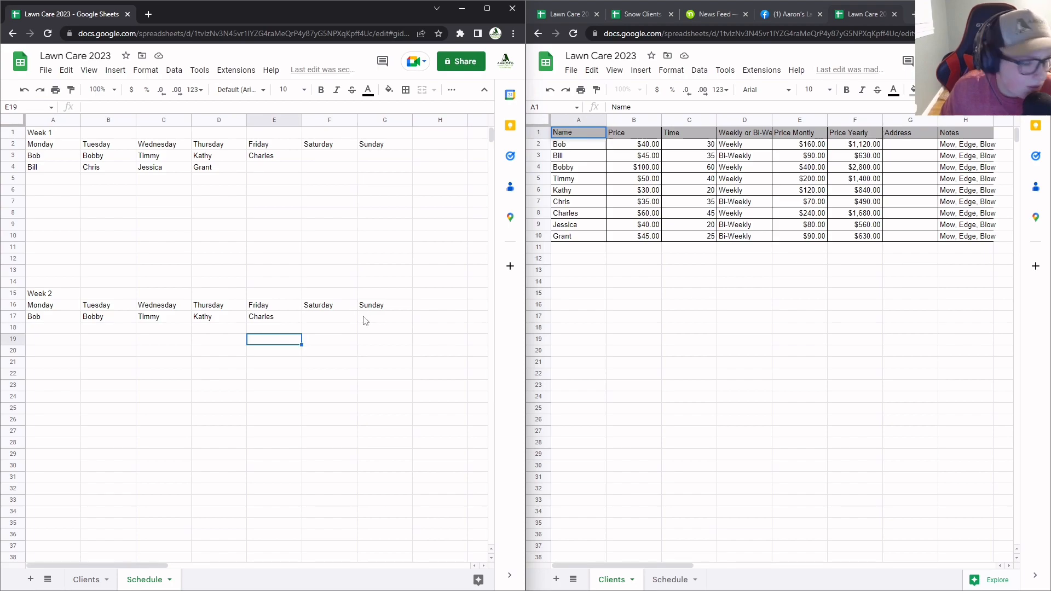
click(109, 171)
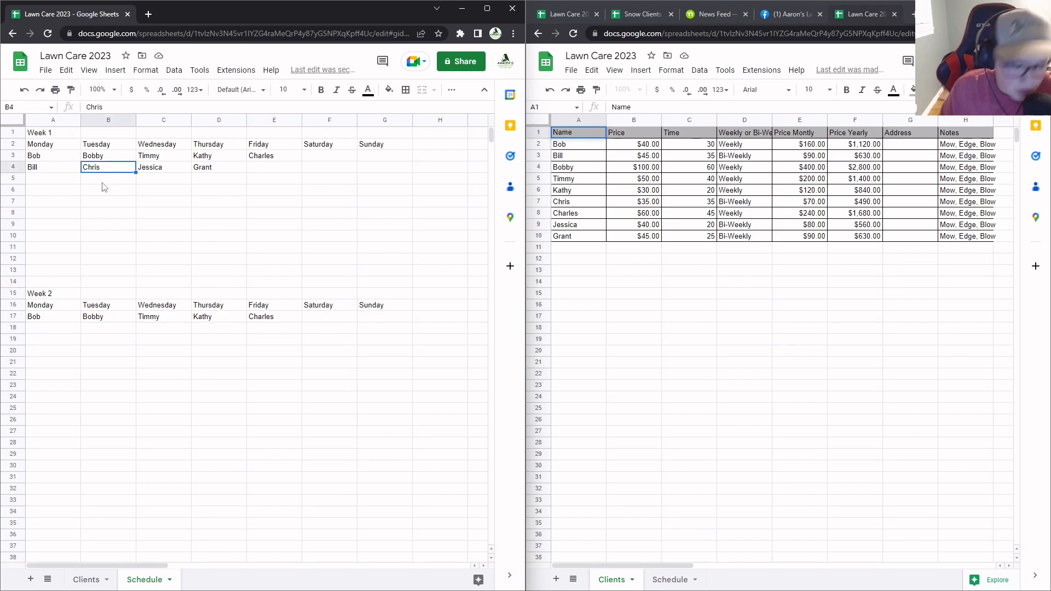
key(ctrl+c)
click(55, 329)
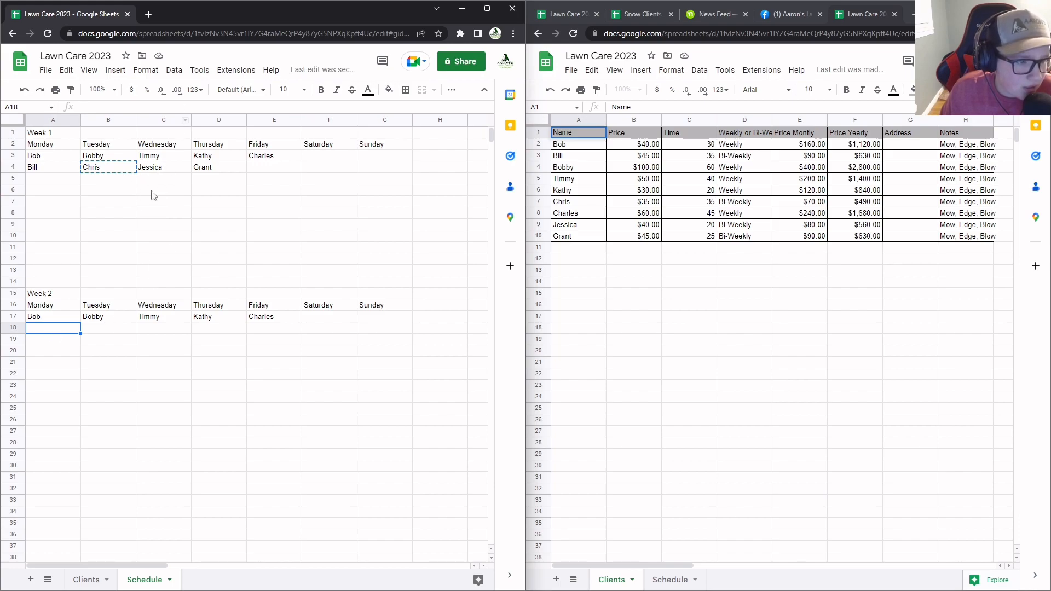
click(299, 169)
Enter "Off/Project" in F3 under Week 1 Saturday
click(353, 158)
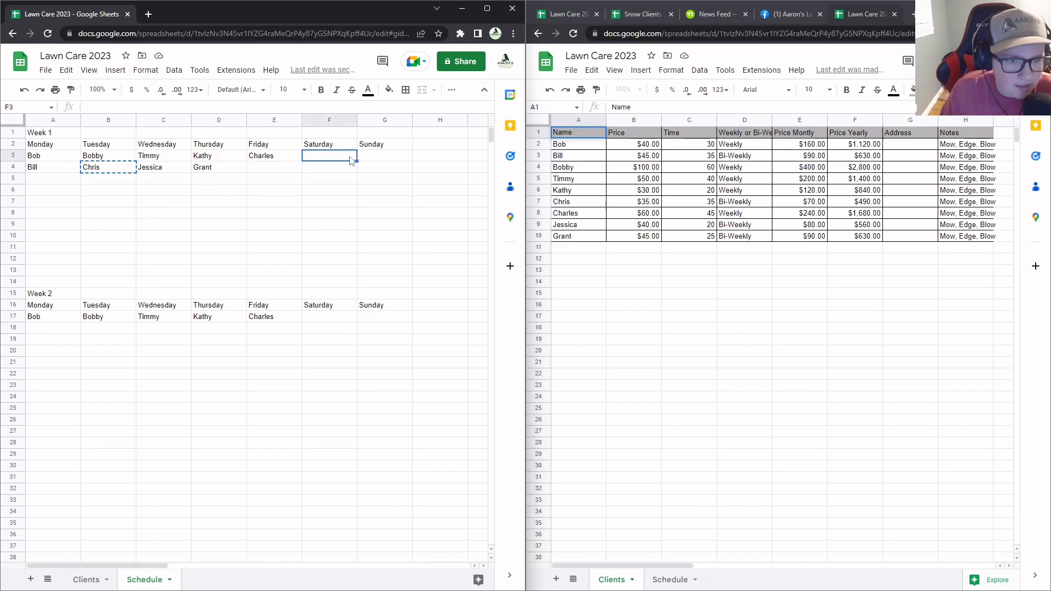
text(OFf)
key(BackSpace)
key(BackSpace)
text(f)
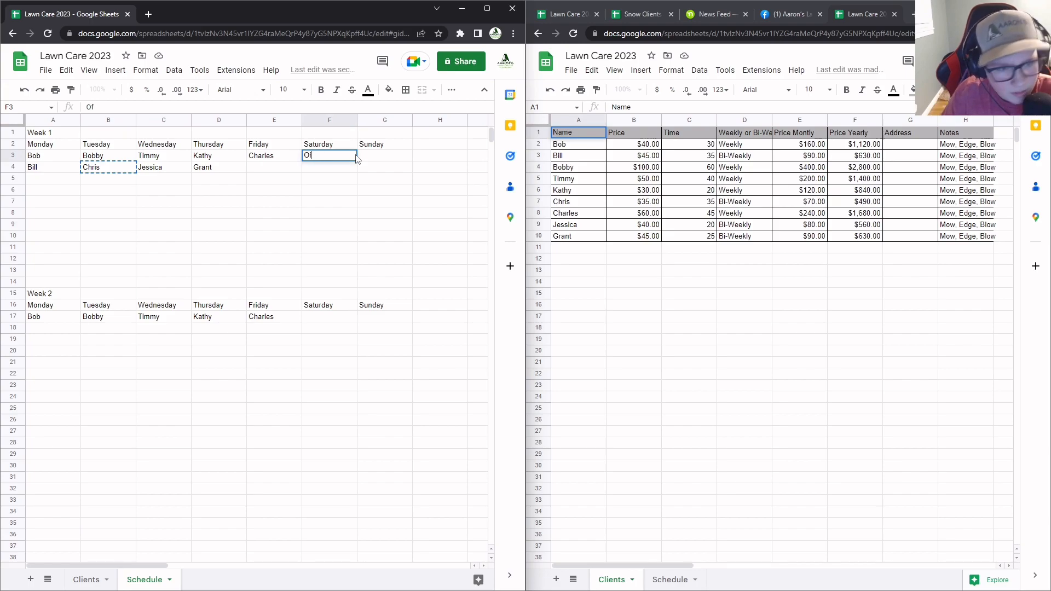
text(f/Project)
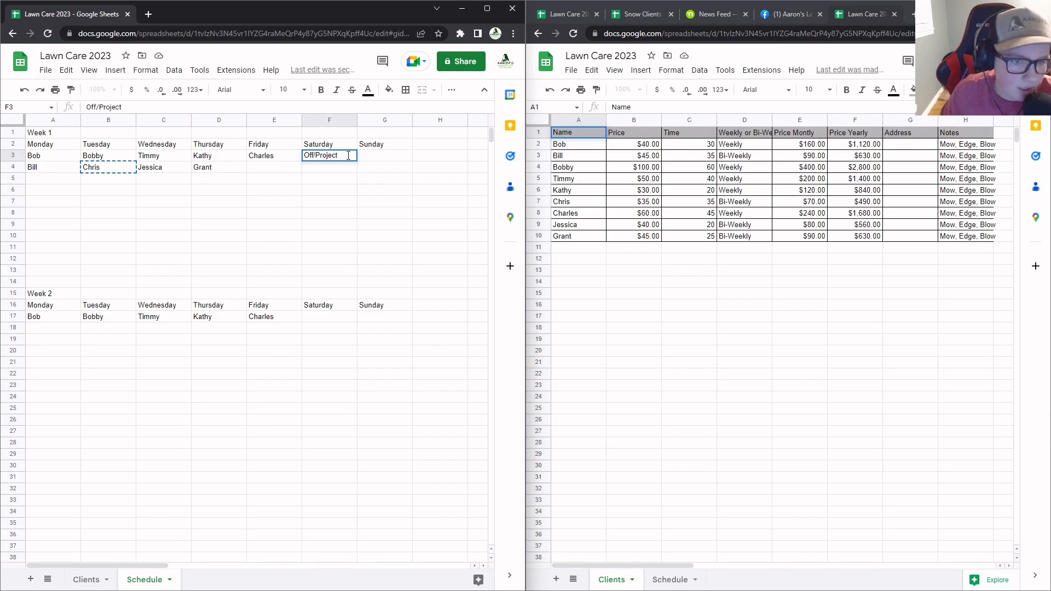
Copy the "Off/Project" text to Week 1 Sunday in G3 and Week 2 Saturday and Sunday in F17 and G17
key(ctrl+a)
key(ctrl+c)
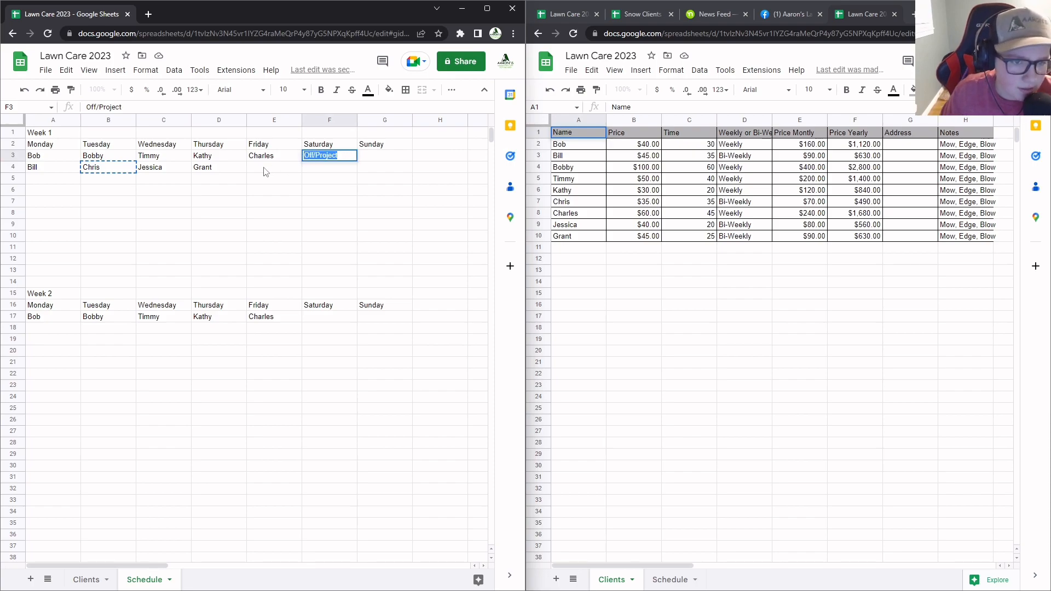
click(390, 159)
key(ctrl+v)
drag(323, 305, 391, 322)
click(392, 321)
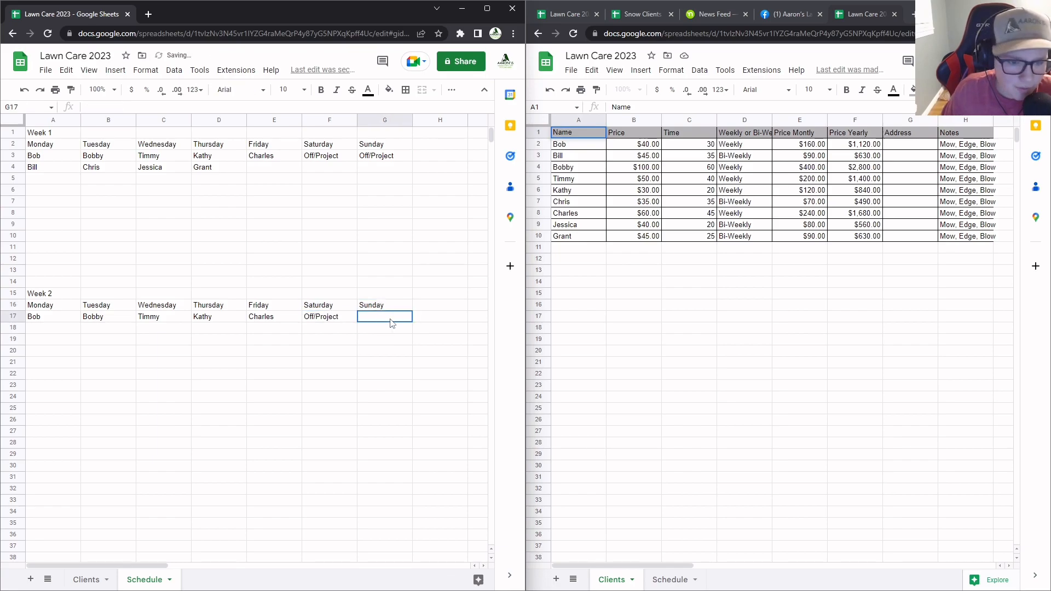
key(ctrl+v)
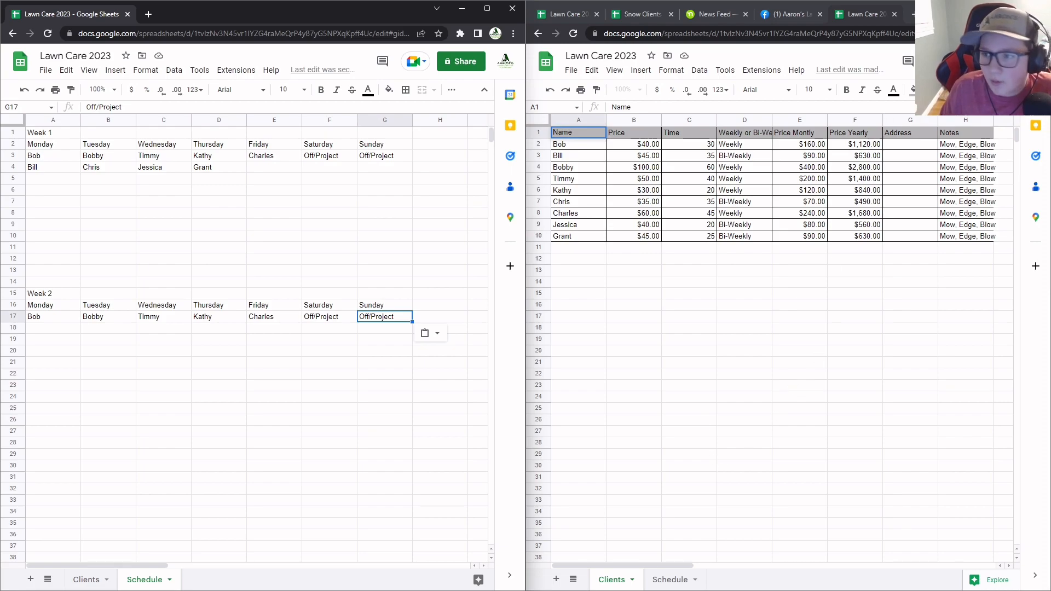
Merge the Schedule tab into the other browser window, maximize that window, and check the sheets in the Lawn Care 2022 spreadsheet
drag(74, 14, 860, 8)
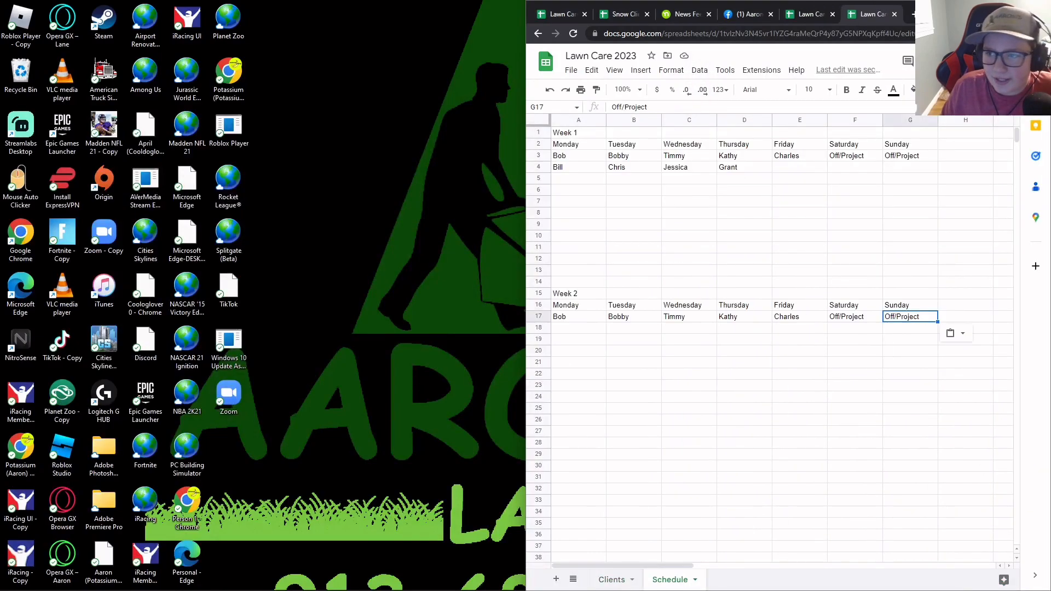
click(1014, 8)
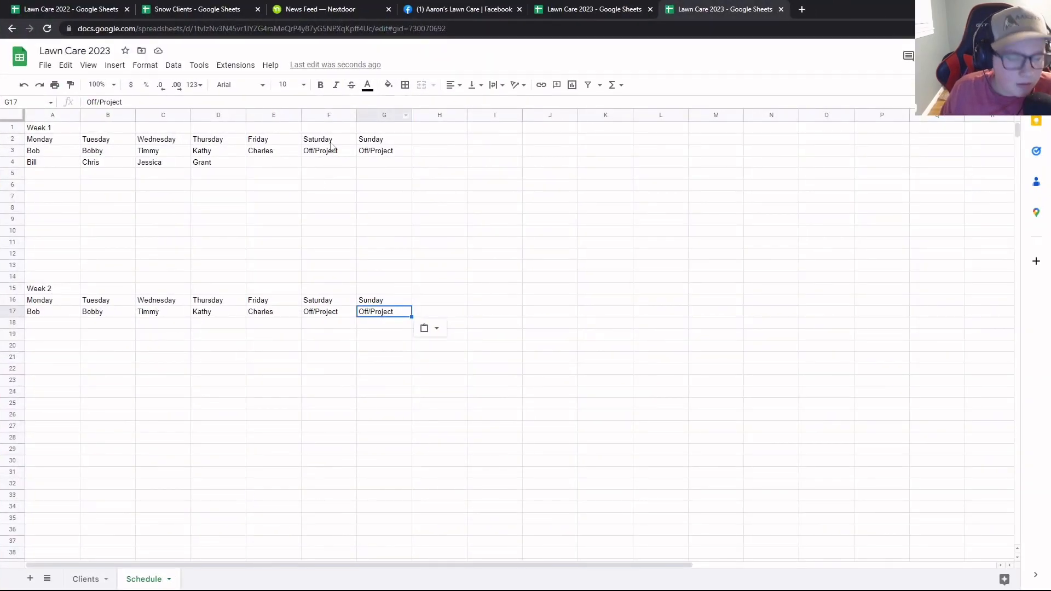
click(69, 10)
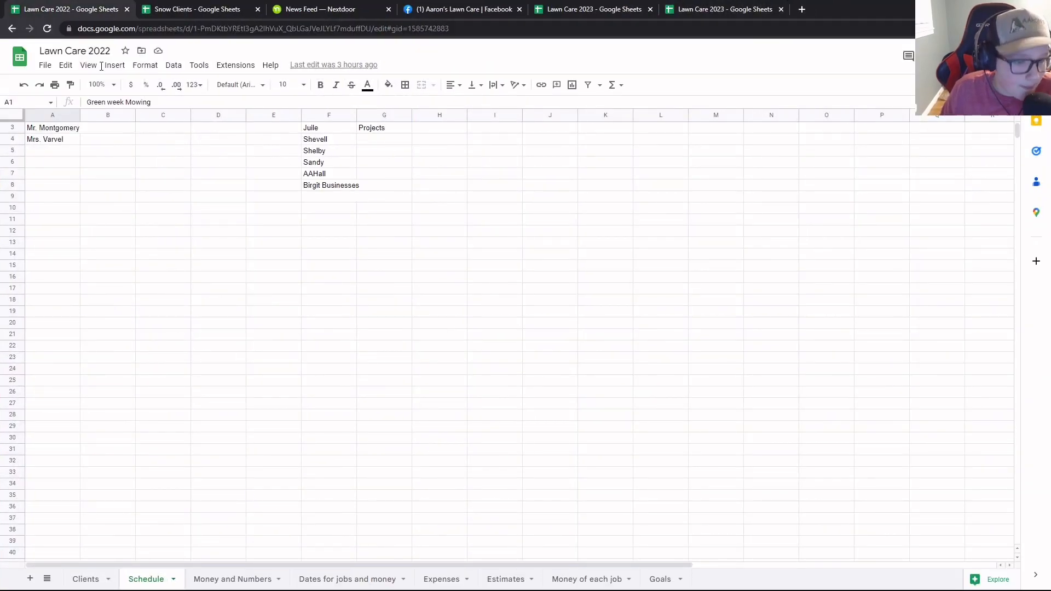
click(741, 8)
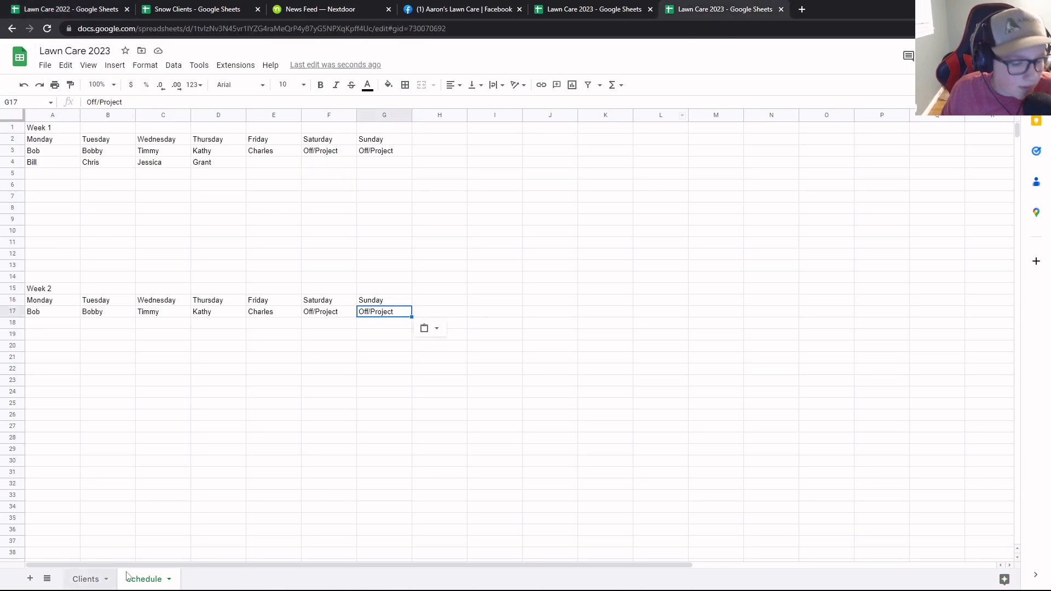
Add a new sheet to Lawn Care 2023 and name it "Money and Numbers"
click(30, 579)
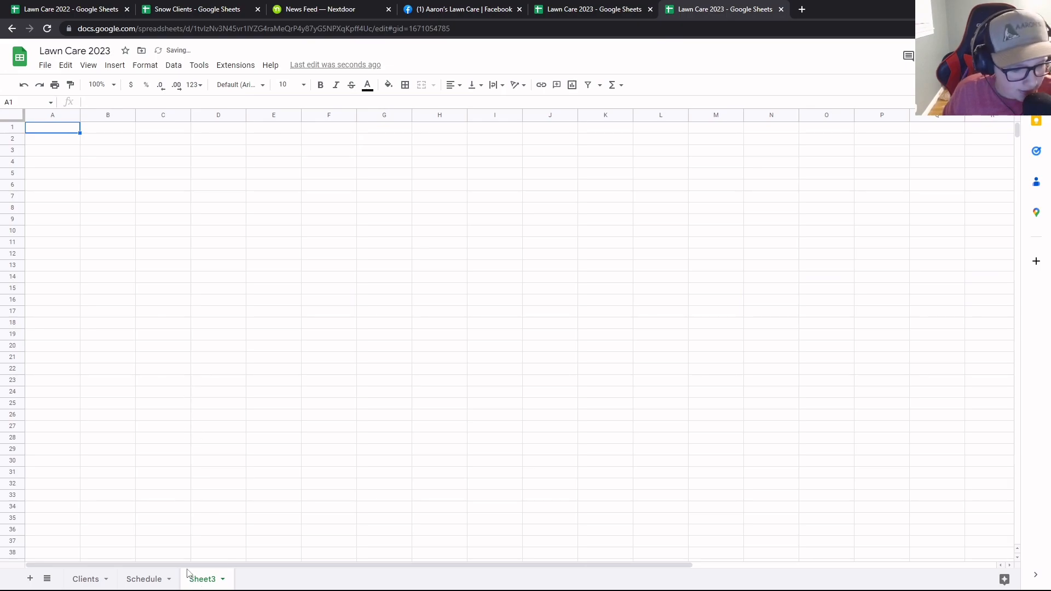
double_click(208, 579)
text(Mo)
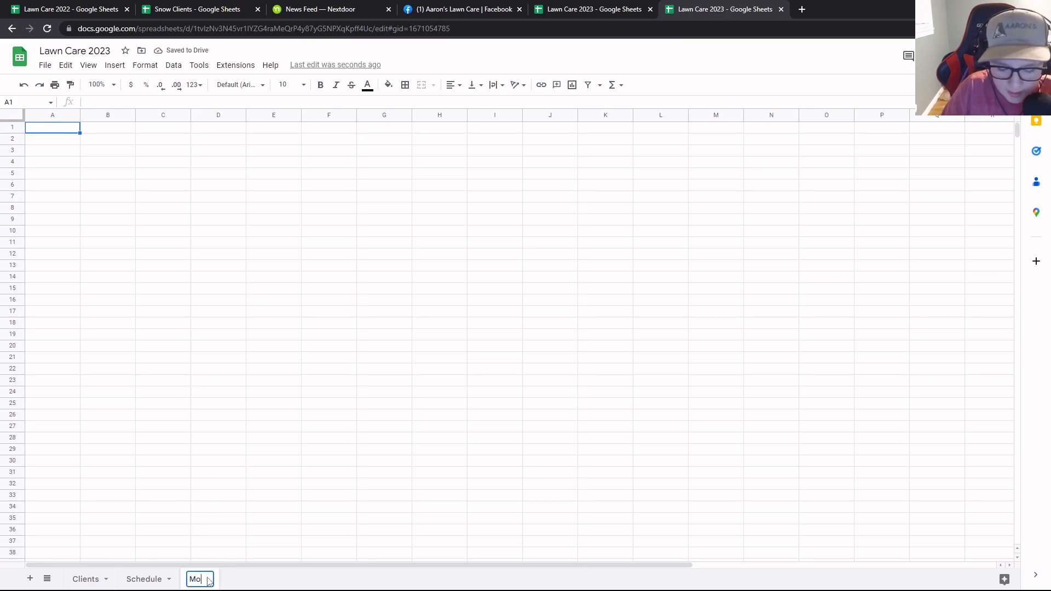
text(ney and)
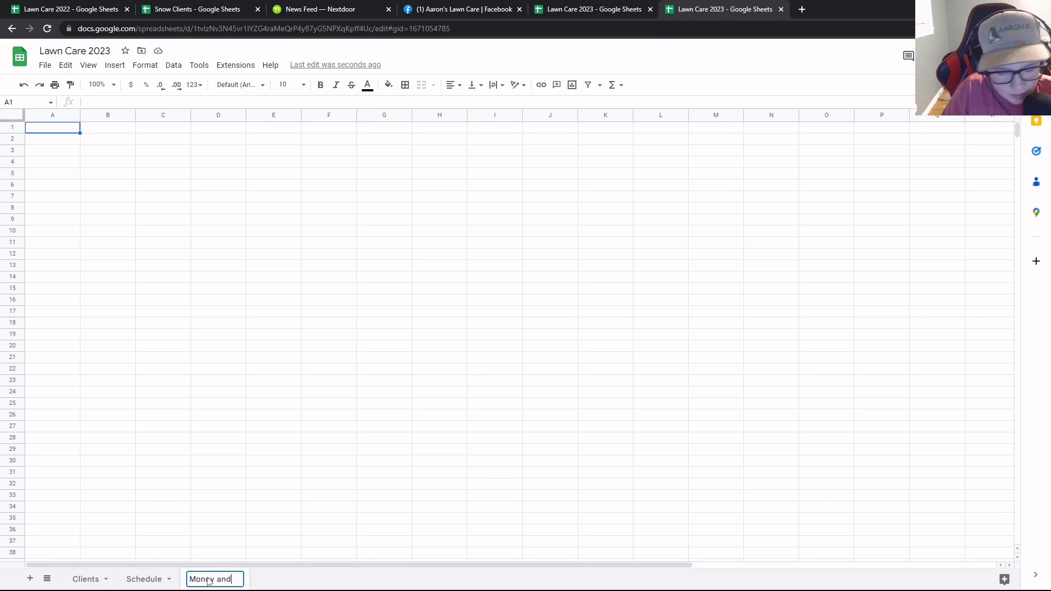
text( Numbers)
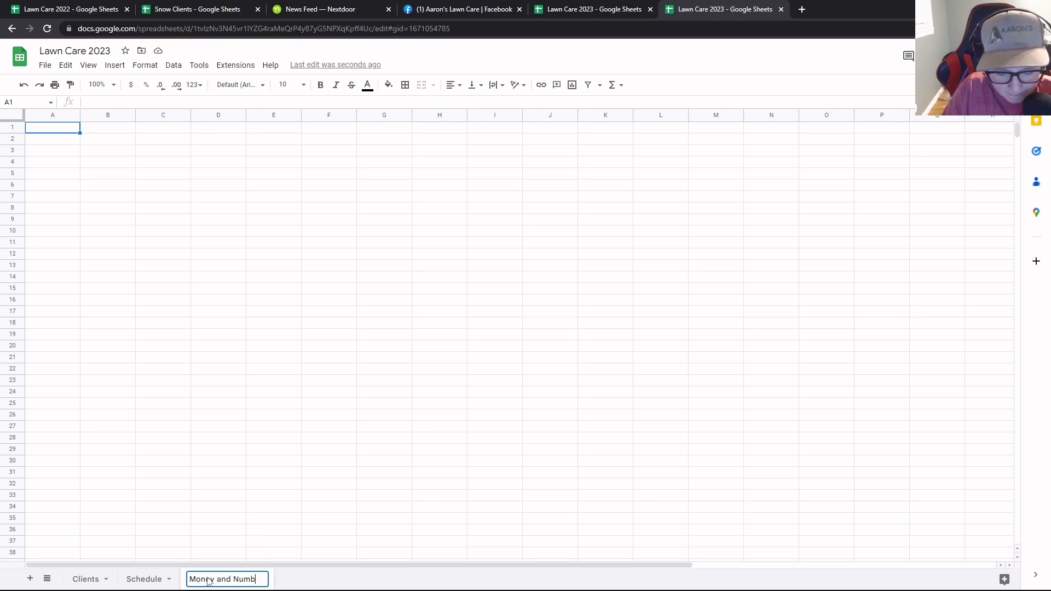
key(Return)
drag(33, 129, 370, 136)
text(Nu)
key(BackSpace)
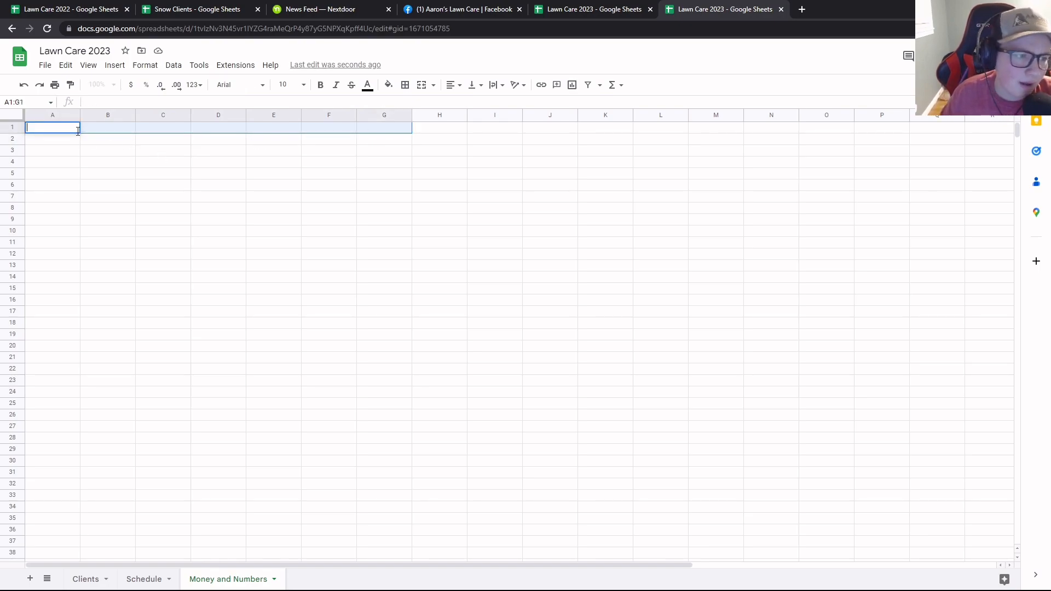
click(94, 141)
Enter the labels "Clients" in A1 and "Goal For Clients" in C1 of the Money and Numbers sheet
click(69, 131)
text(CLeints)
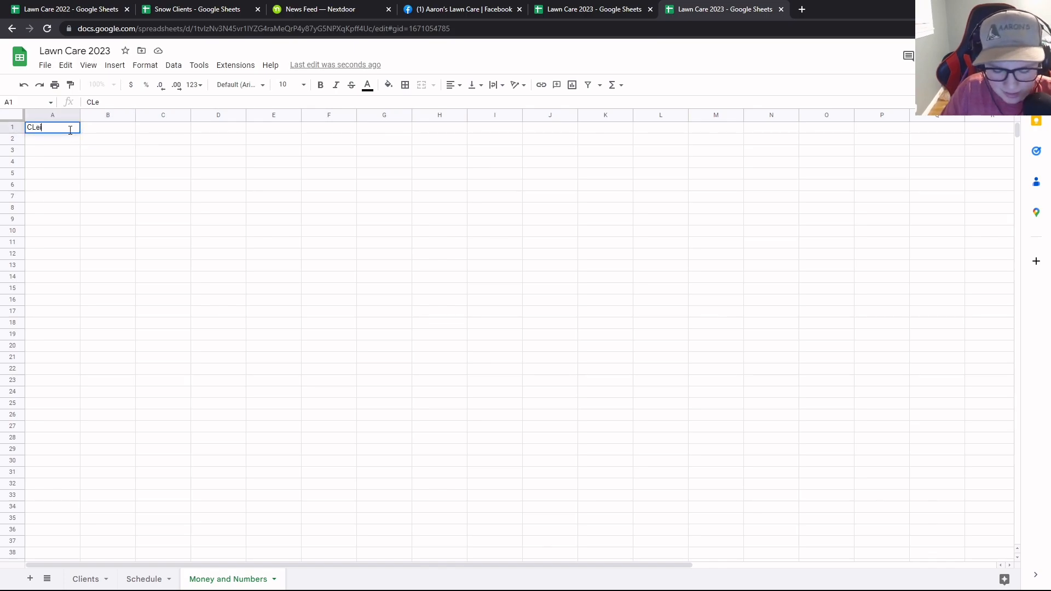
key(ctrl+a)
key(BackSpace)
text(Clients)
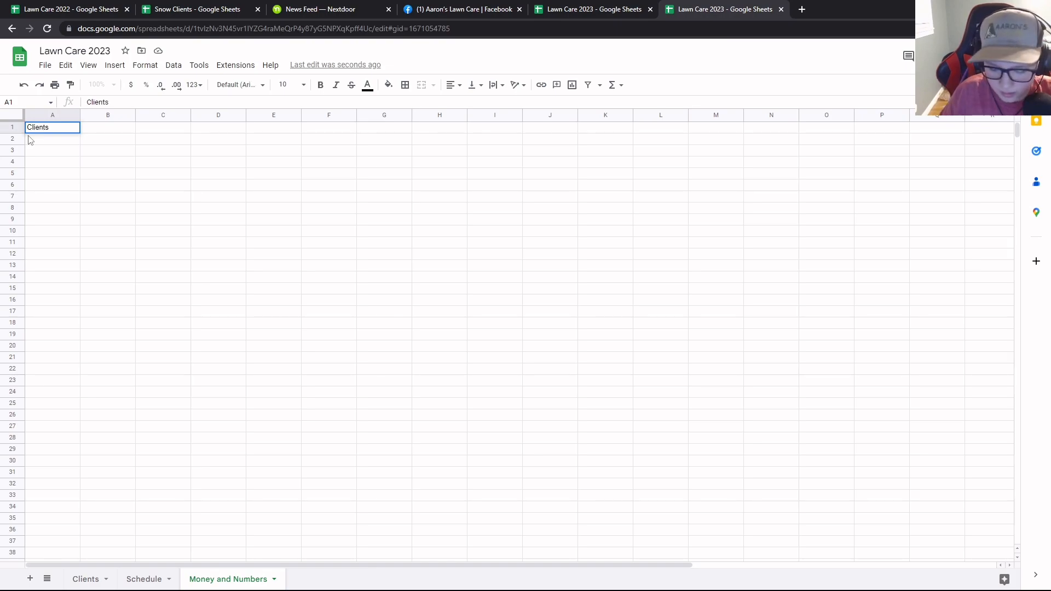
click(145, 125)
text(Goal For Clients)
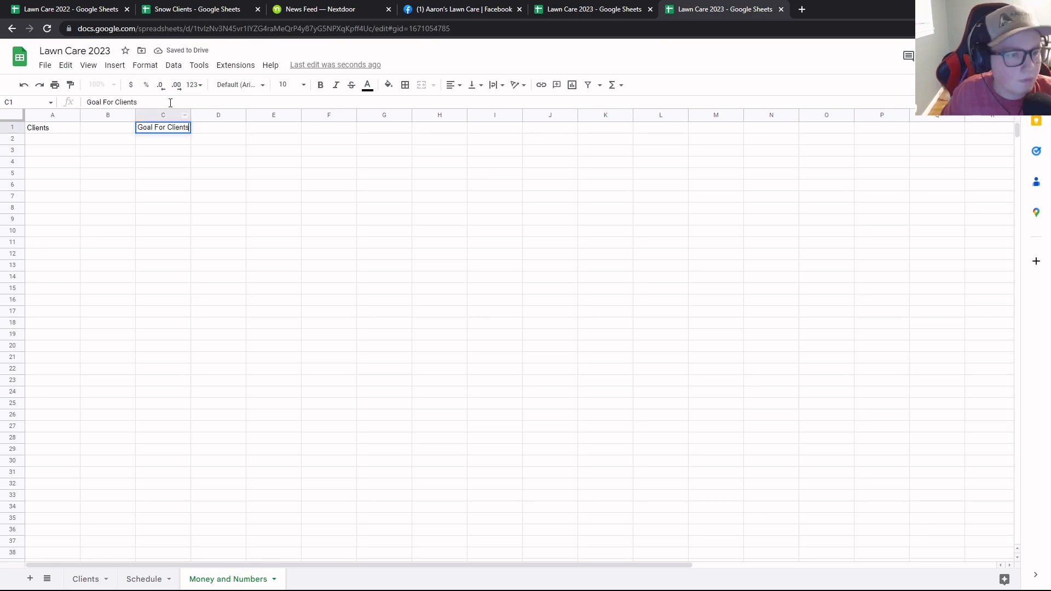
Enter the label "Goal for Revune" in E1 of the Money and Numbers sheet
click(260, 131)
text(Goal Fo)
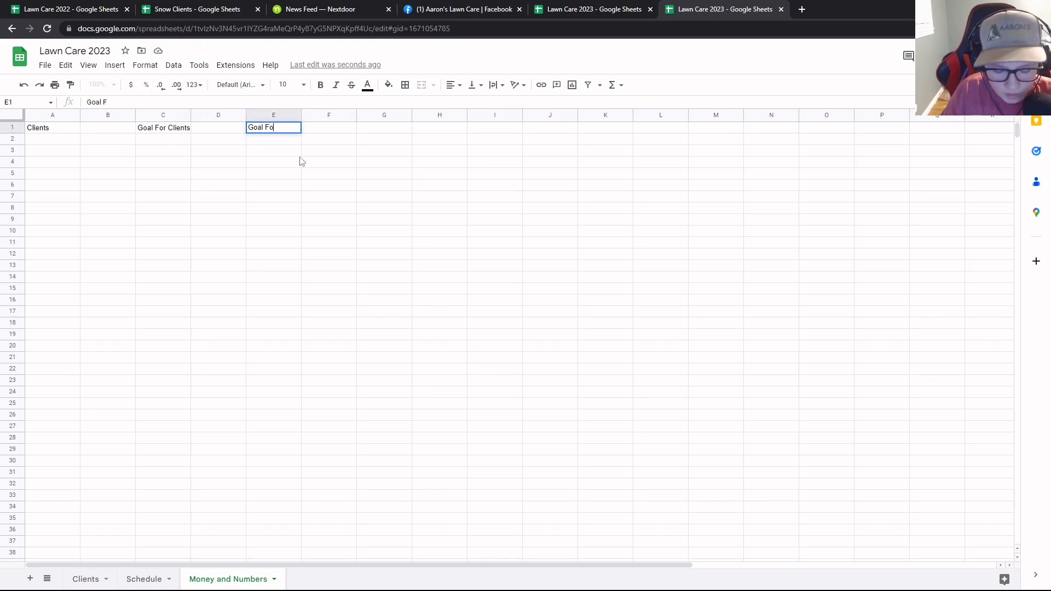
text(for)
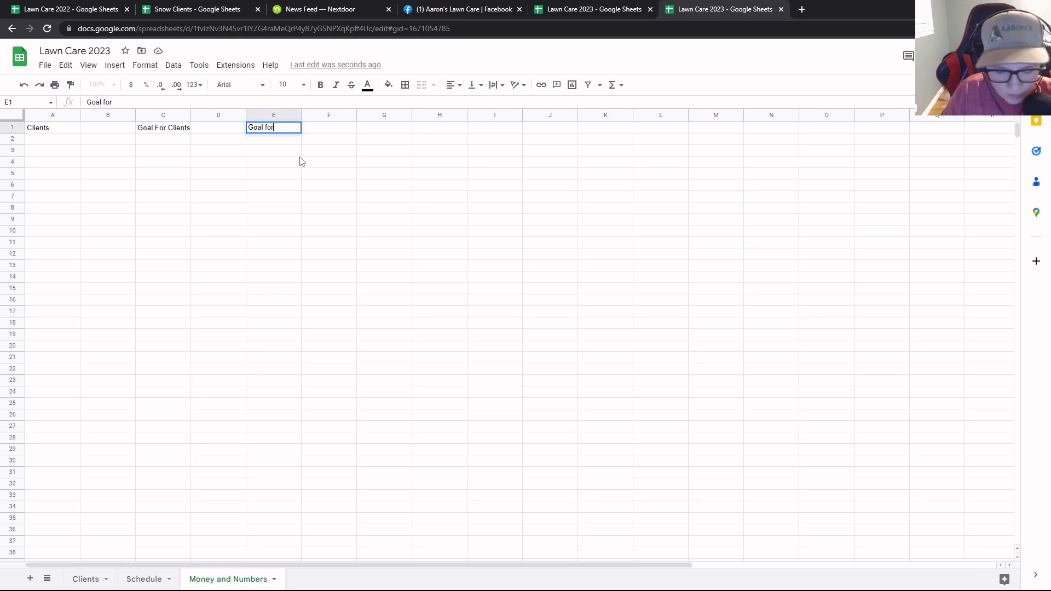
text( Revune)
double_click(286, 127)
click(281, 149)
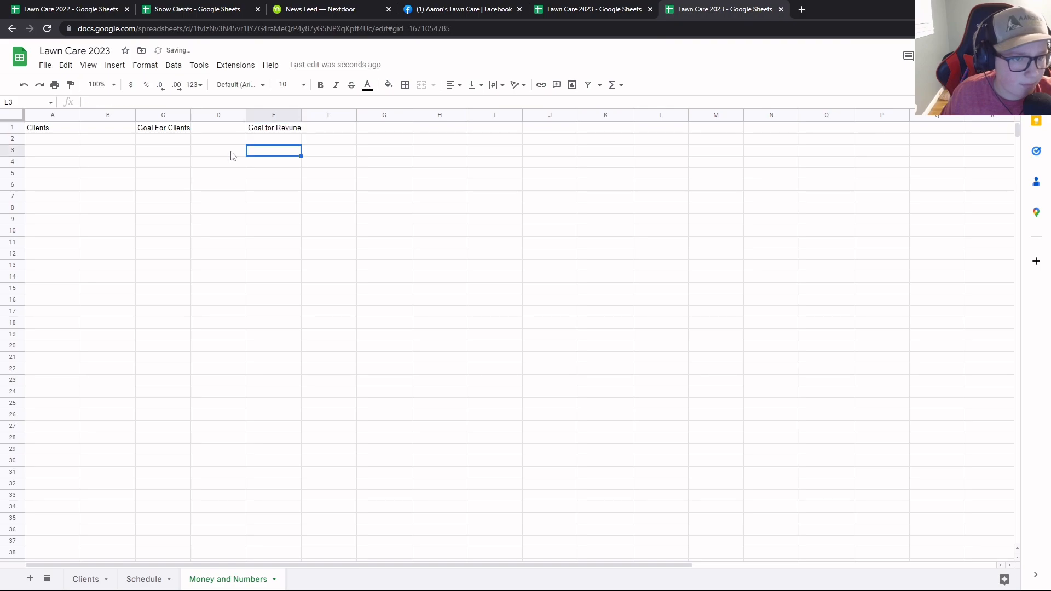
Count the clients listed in the Name column of the Clients sheet, from row 2 to row 10
click(110, 140)
click(110, 131)
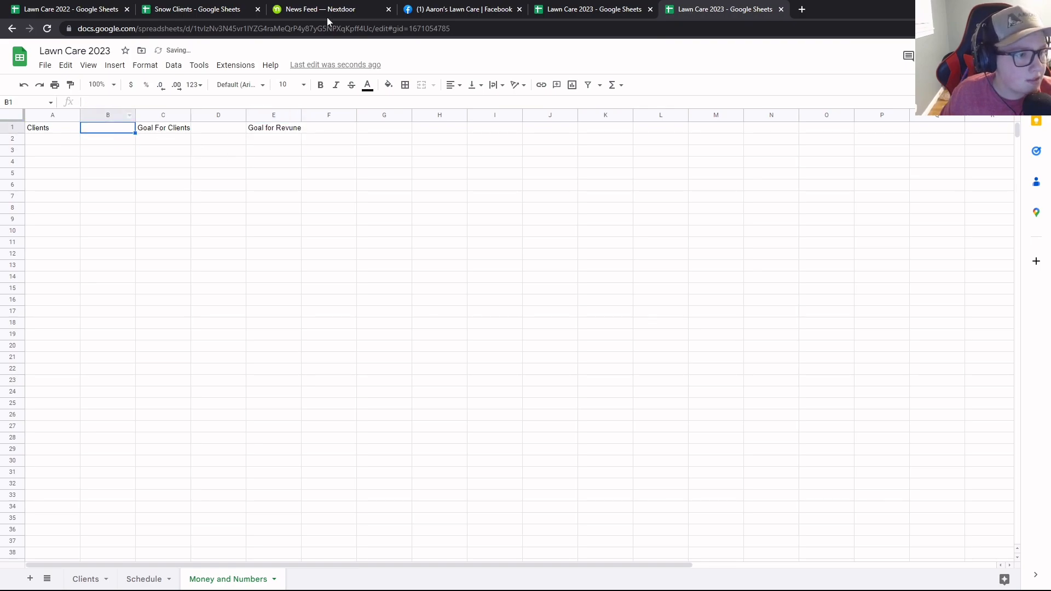
click(614, 14)
click(46, 140)
click(50, 152)
click(50, 164)
click(60, 176)
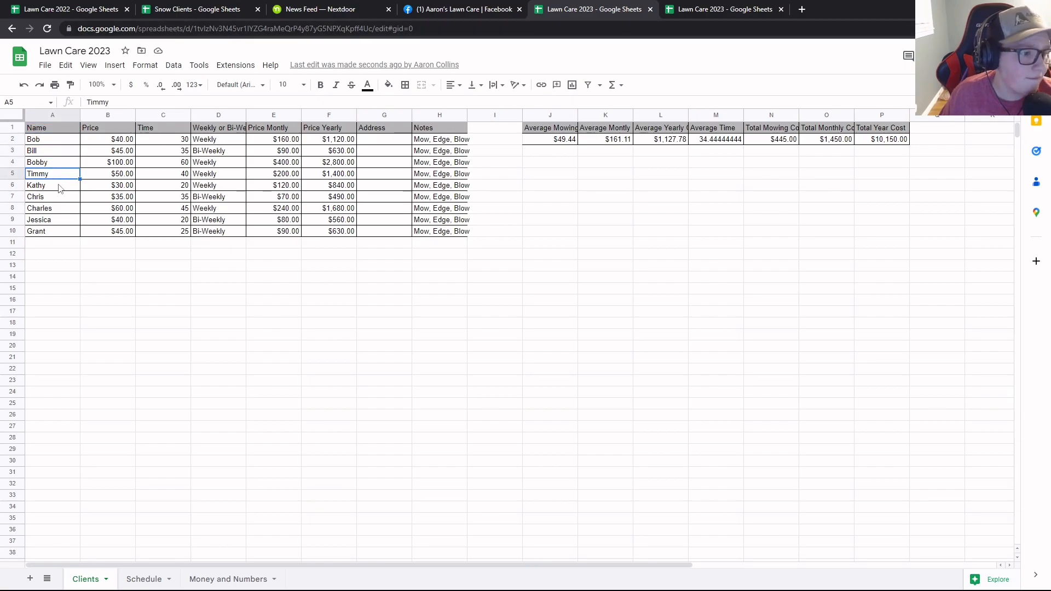
click(59, 186)
click(58, 198)
click(56, 209)
click(53, 220)
click(54, 232)
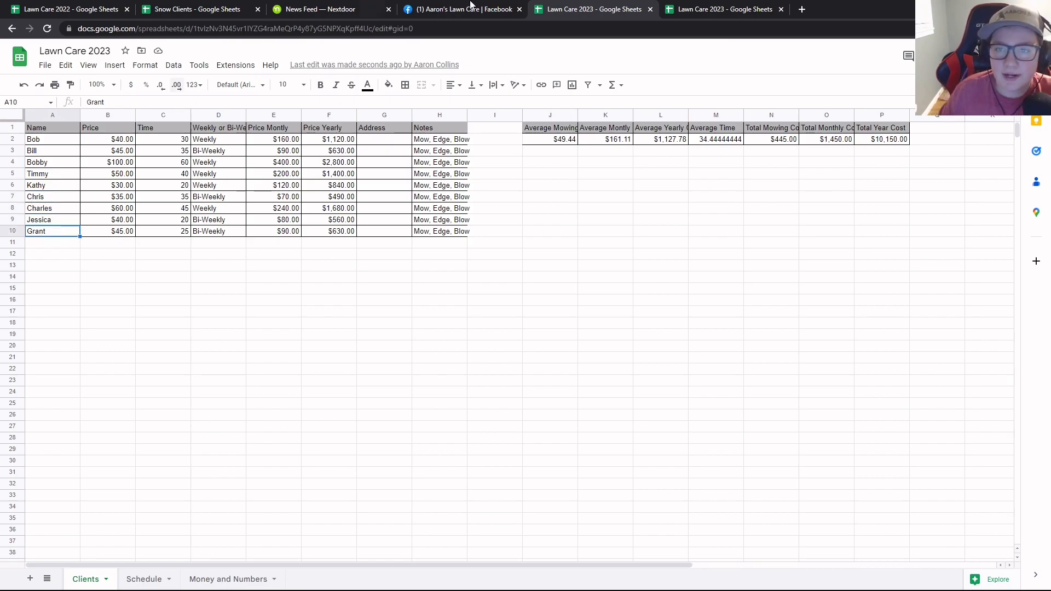
Enter 9 as the number of clients in B1 of the Money and Numbers sheet
click(703, 10)
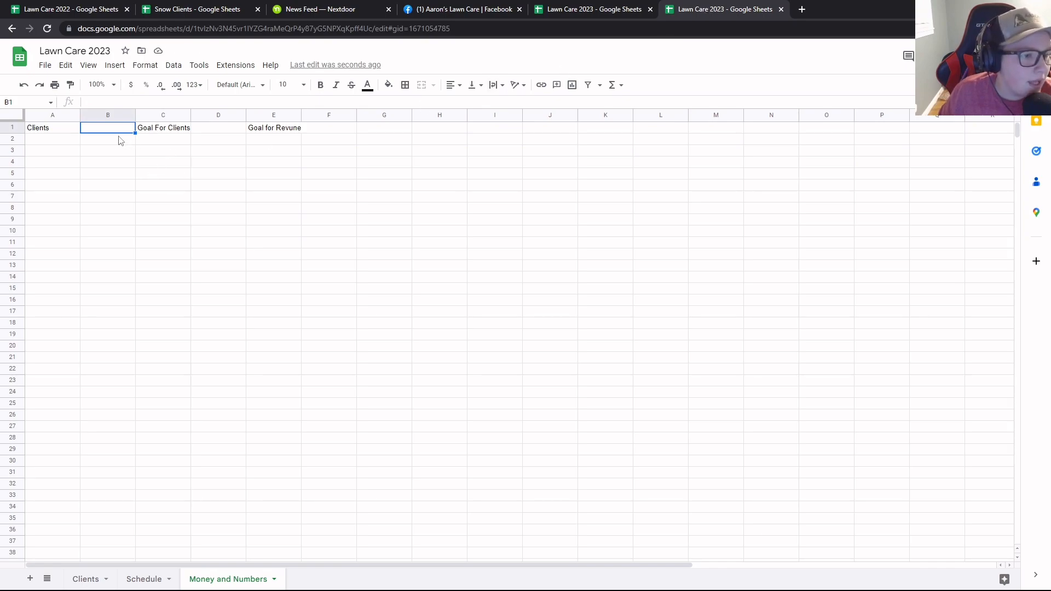
text(9)
key(Return)
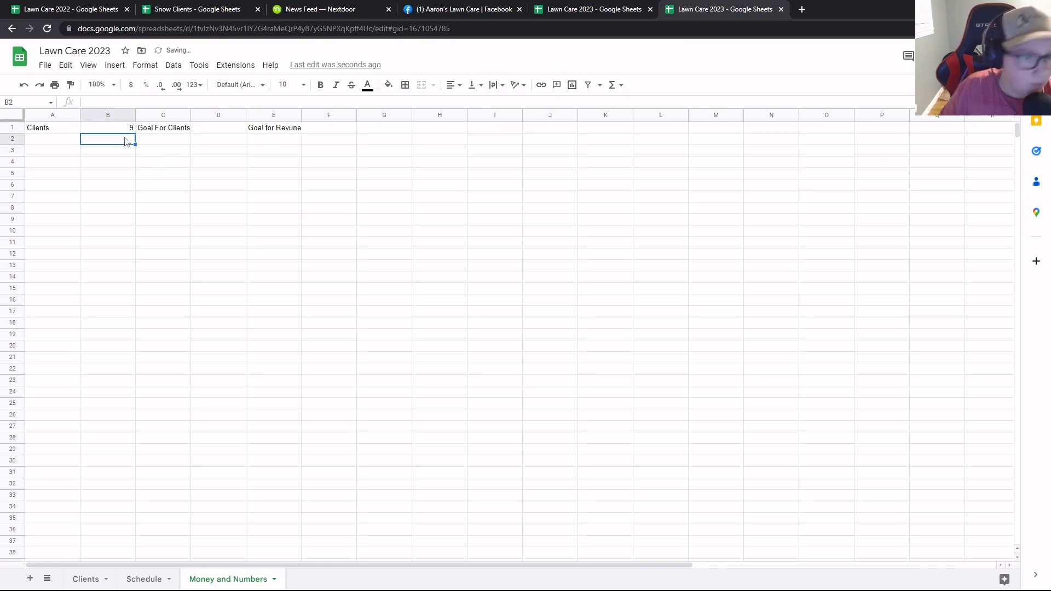
Enter 15 as the client goal in D1 and 10,000 as the revenue goal in F1
double_click(224, 128)
text(15)
key(Return)
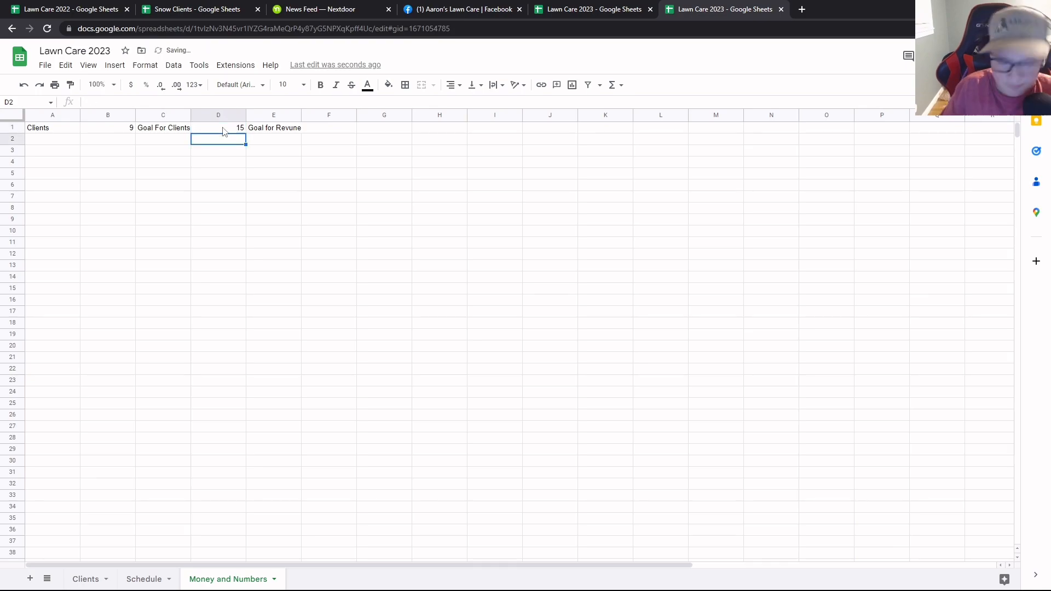
double_click(327, 127)
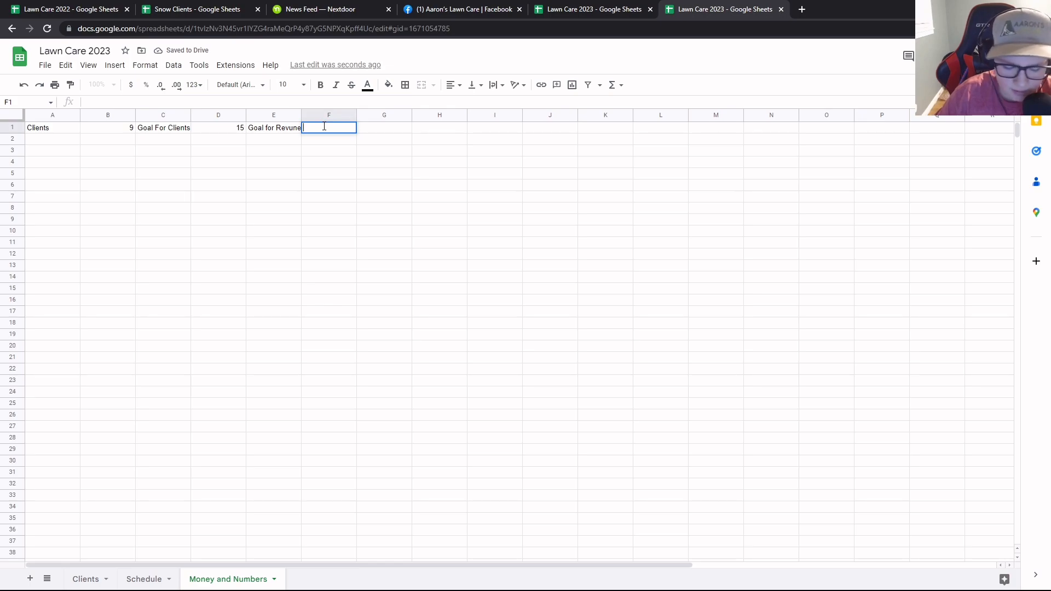
text(10,000)
Enter the heading "Numbers" in A4 of the Money and Numbers sheet
click(43, 160)
text(N)
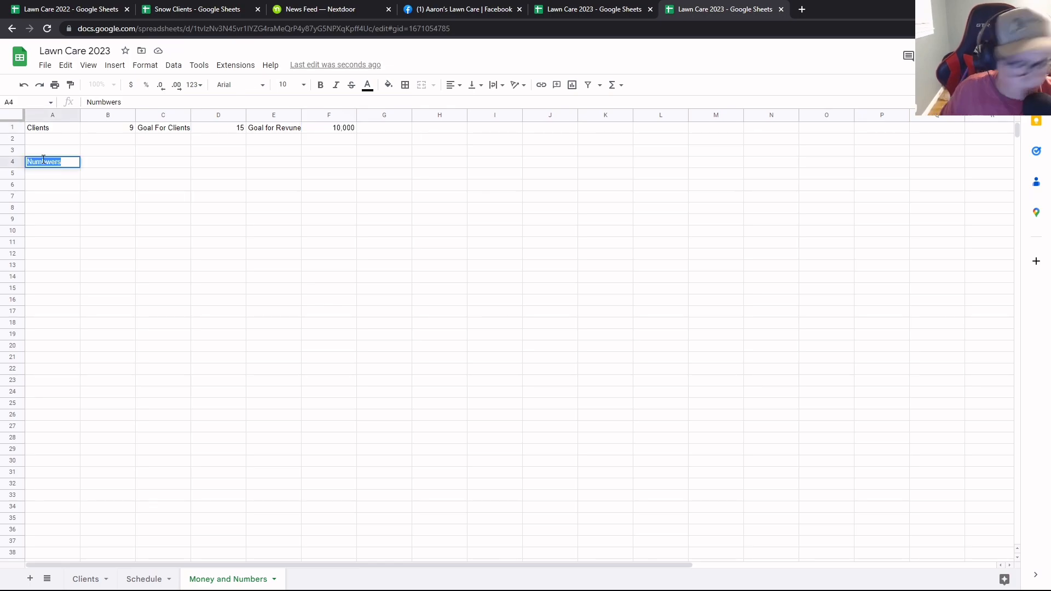
text(umbers)
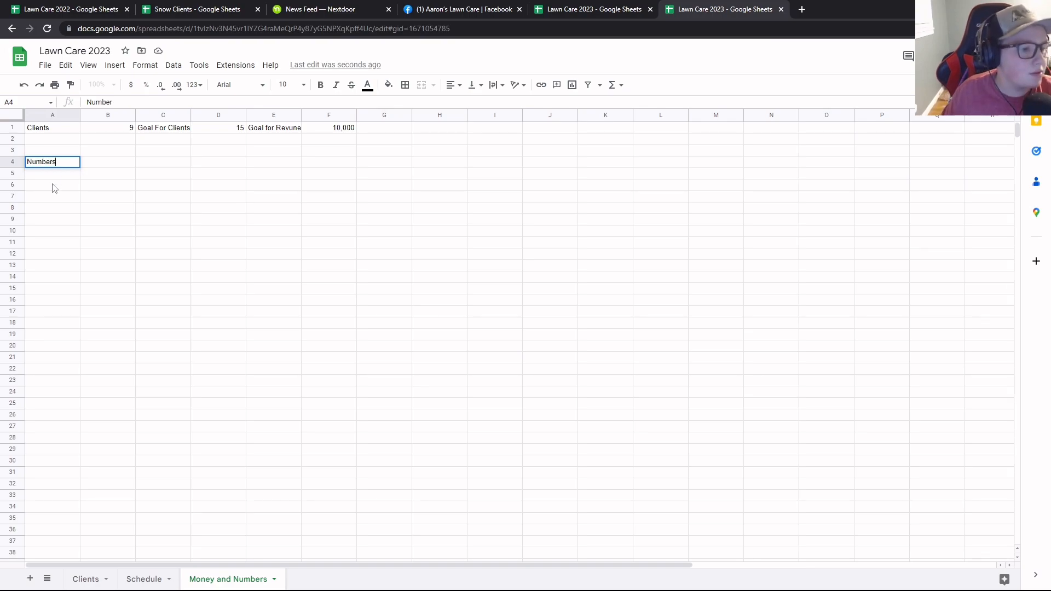
Enter the month names across row 5 from A5 to K5: January, Febuary, March through October, and December
click(54, 179)
mouse_move(53, 178)
mouse_down()
mouse_move(347, 179)
mouse_move(66, 184)
mouse_move(60, 174)
mouse_up()
text(January	Febuary	March	April	May	June	July	August	September	October	December)
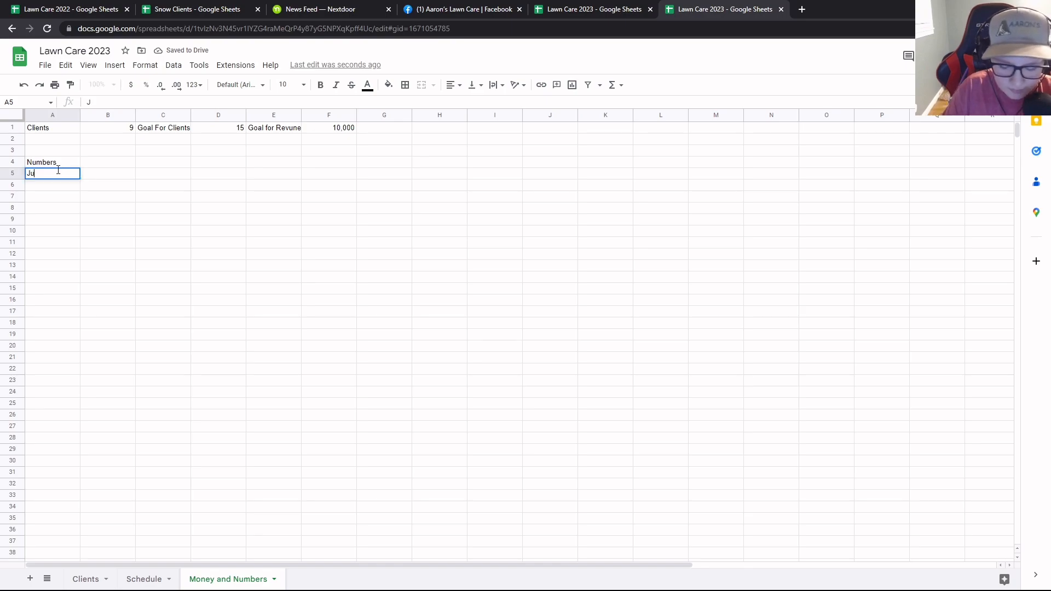
click(611, 179)
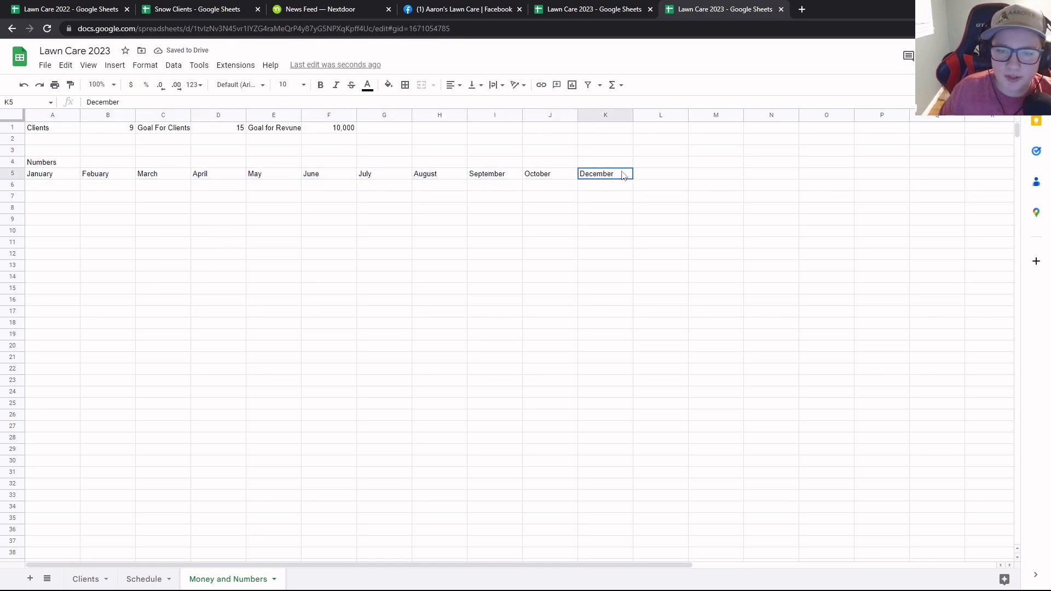
Shift the month names one column over to B5:L5 and enter "Month" in A5
drag(51, 174, 660, 180)
double_click(64, 173)
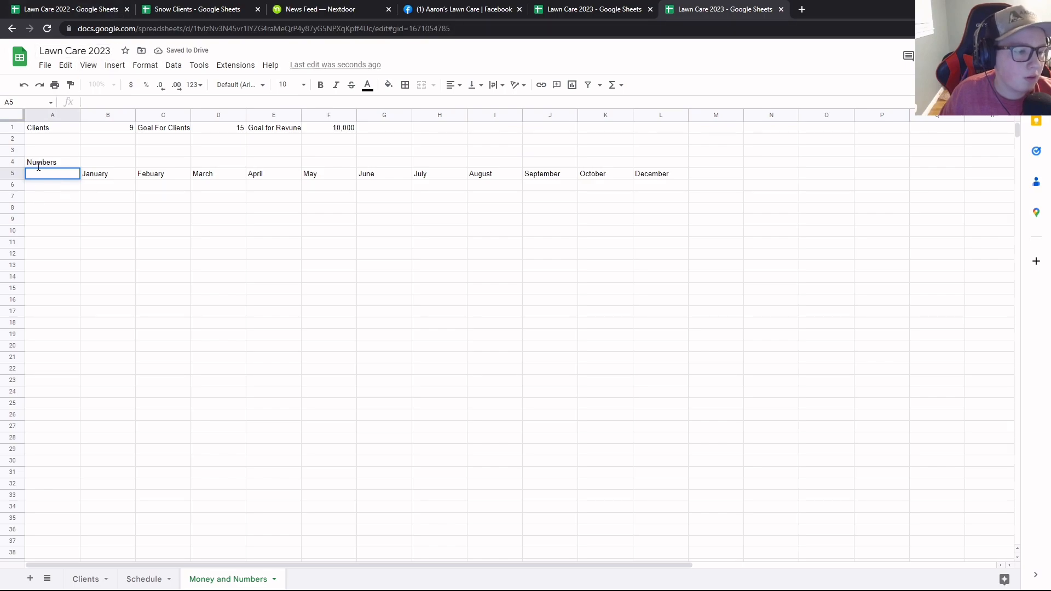
text(Month)
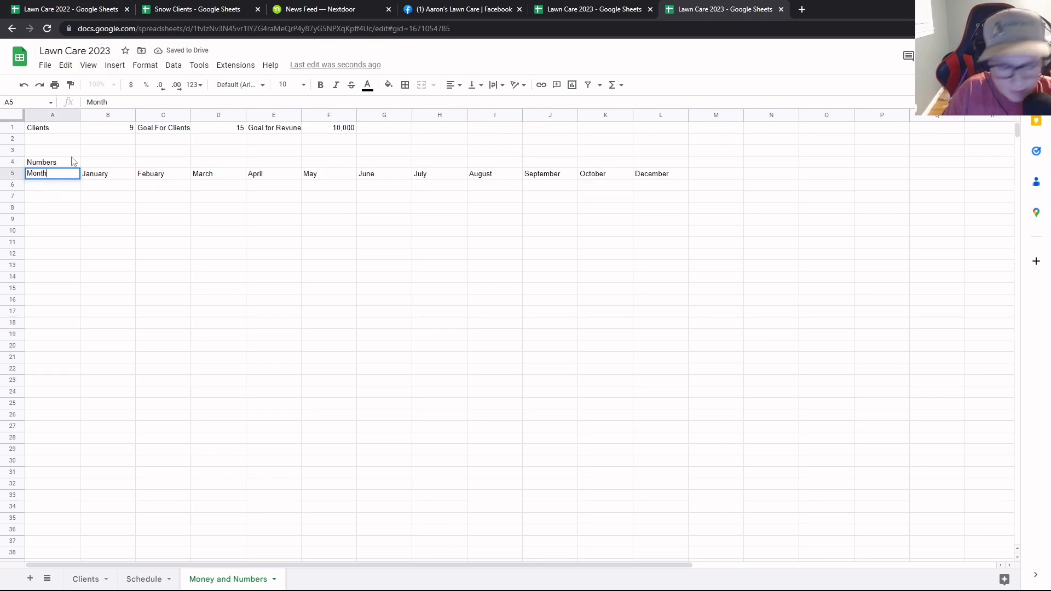
Enter the row labels Gross Revaune, Equipment Exspenes, Labor Exspenses, Marketing Expenses, Total Exspenses, Gross Profit, Taxes, Profit, and Close Ratio in A6:A14
click(57, 194)
text(Gross Revaune Equipment Exspenes Labor Exspenses Marketing Expenses Total Exspenses Gross Profit Taxes Profit Close Ratio)
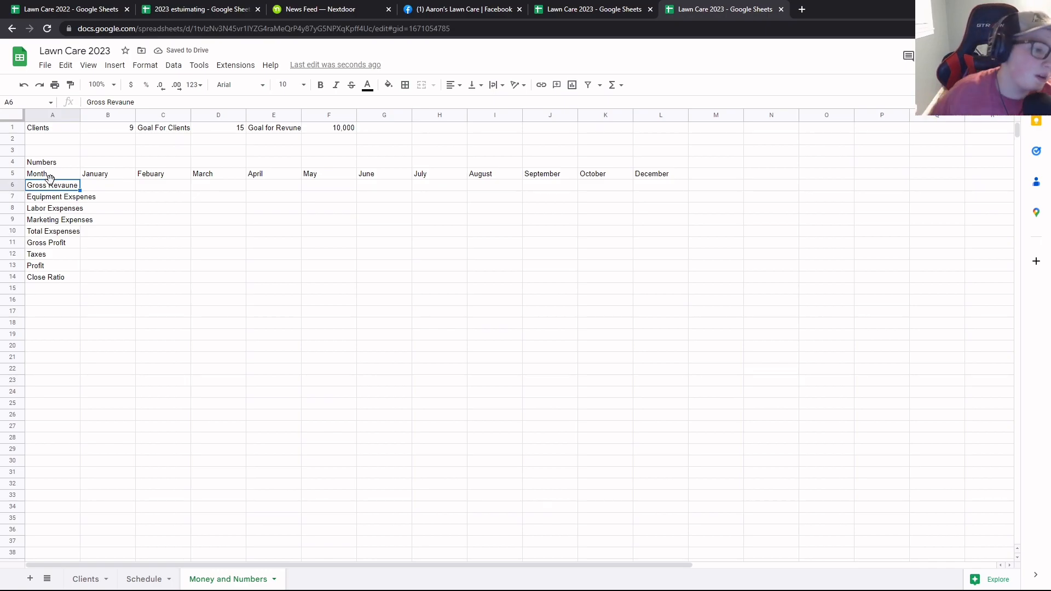
click(63, 211)
click(71, 225)
click(66, 234)
click(68, 245)
click(70, 258)
click(58, 268)
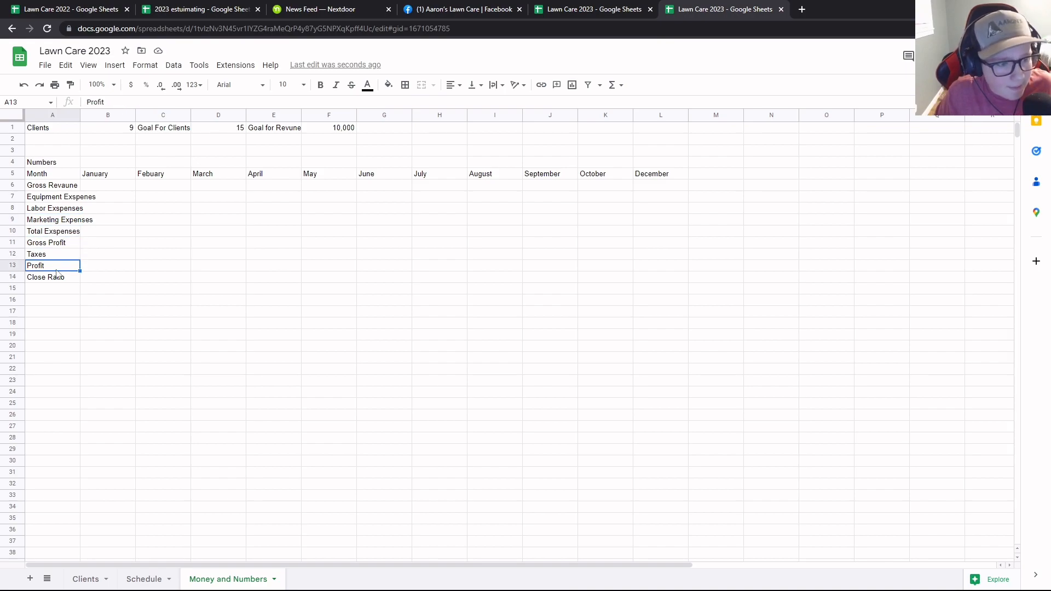
click(60, 280)
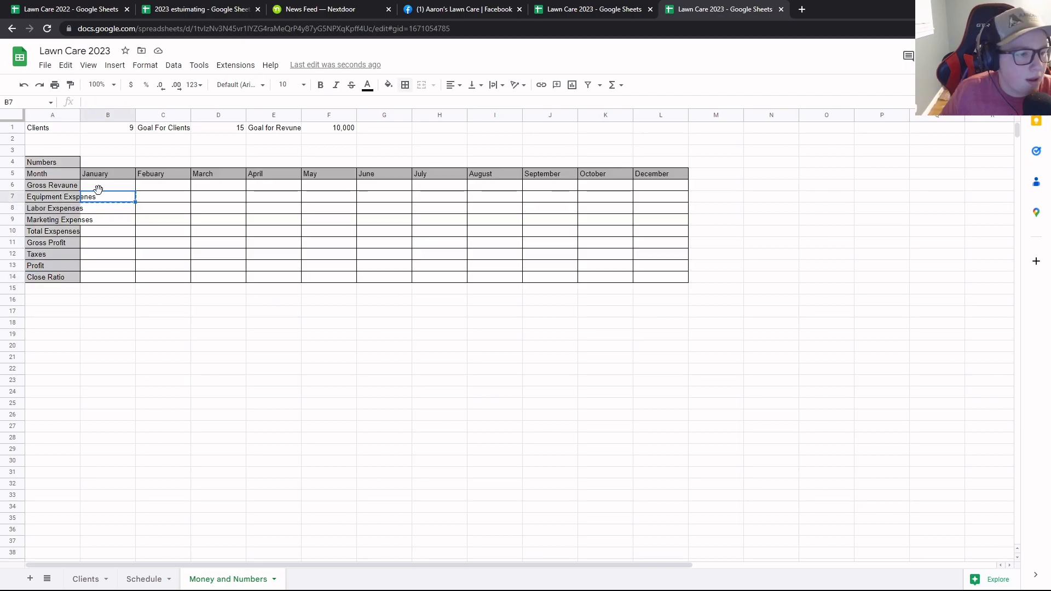
Format the empty monthly cells B6:L14 as currency
double_click(105, 186)
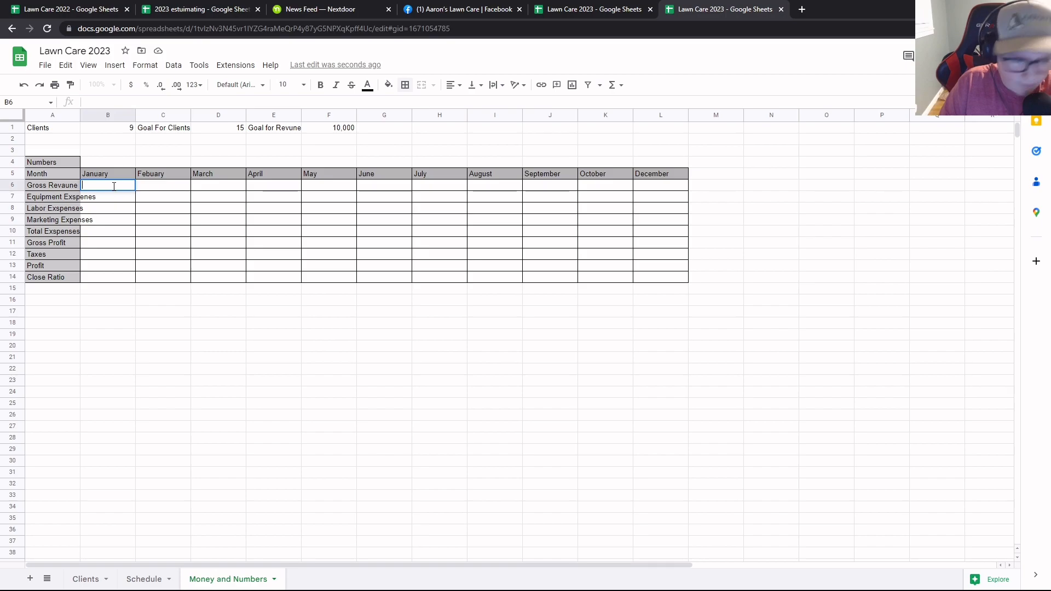
drag(100, 189, 652, 280)
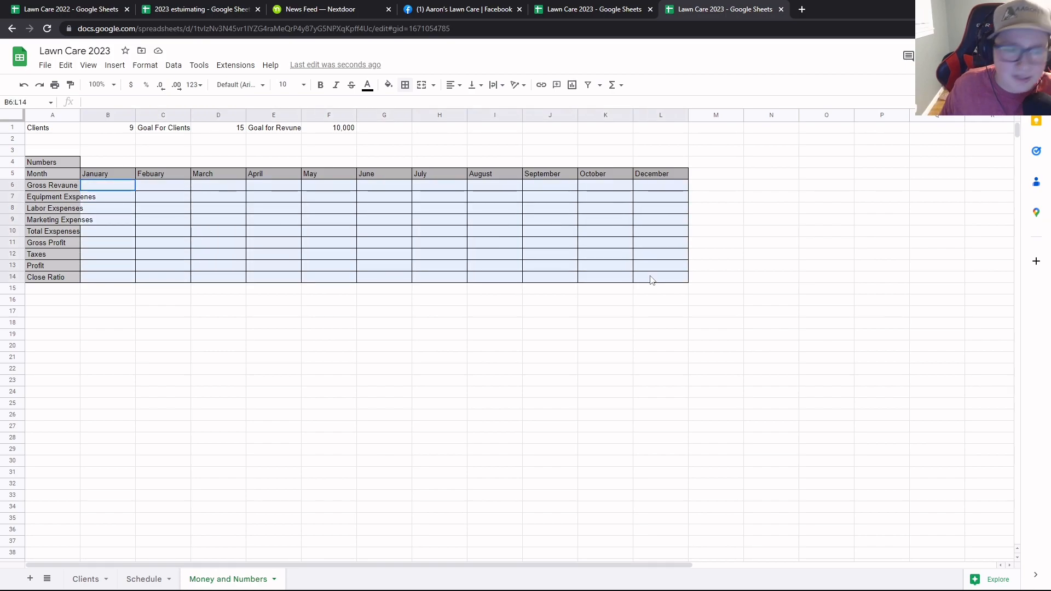
click(131, 84)
Enter 500 as the gross revenue for both January and February, in B6 and C6
click(111, 192)
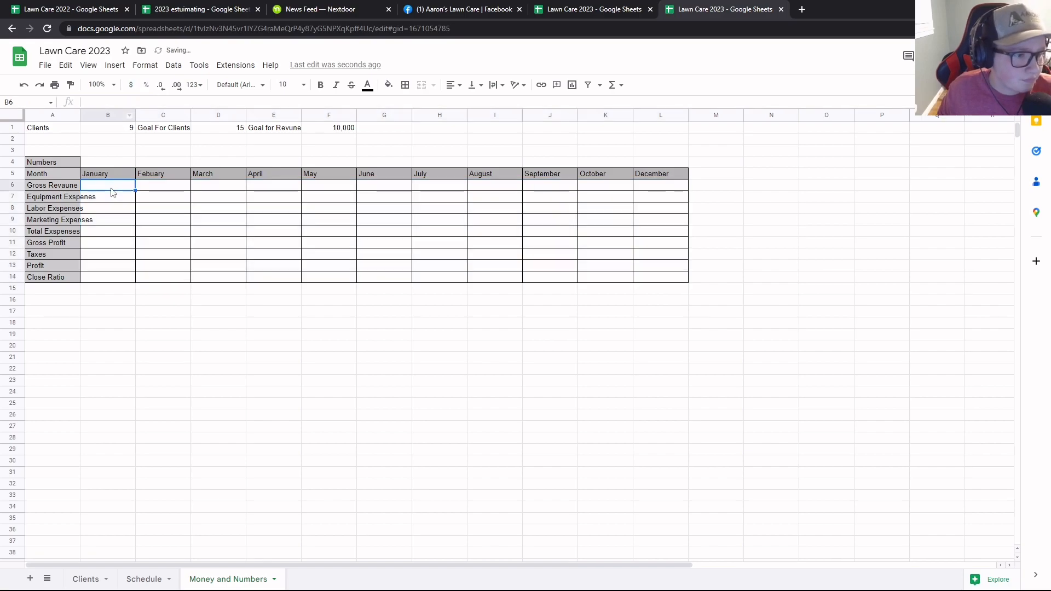
text(500)
key(Return)
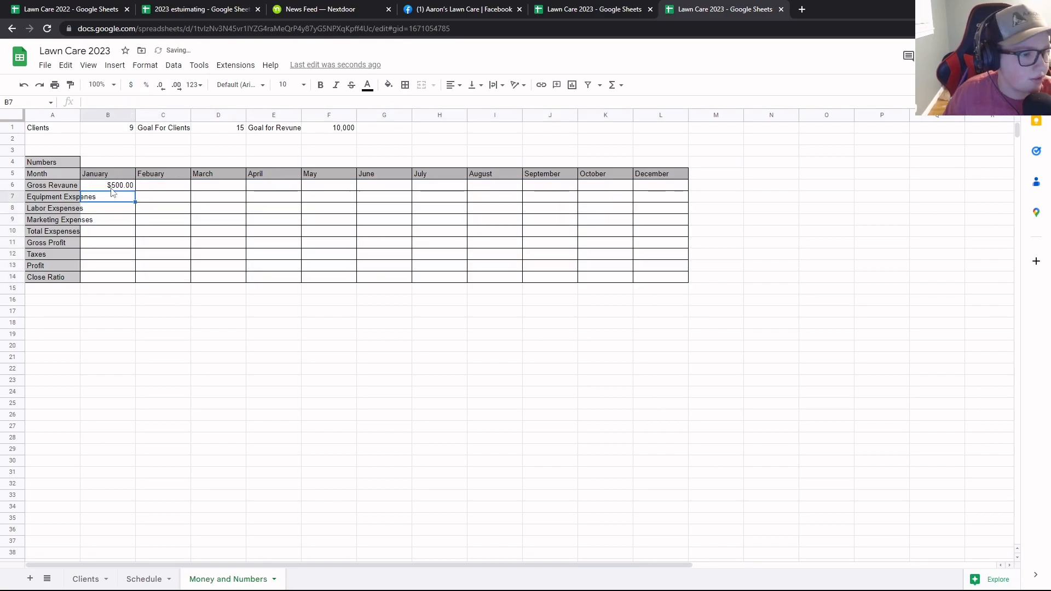
click(157, 186)
text(500)
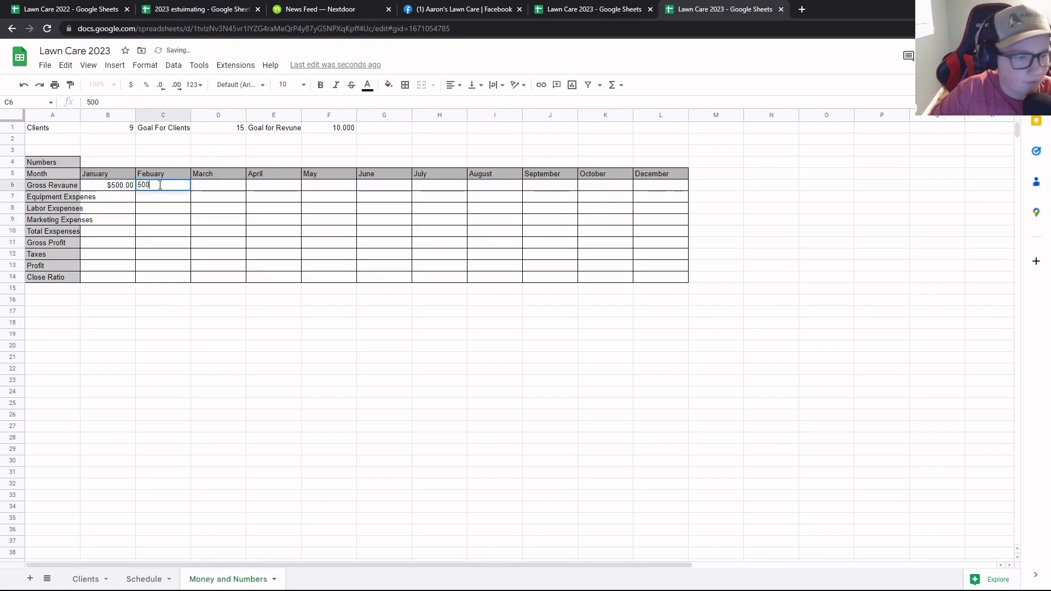
key(Return)
click(209, 187)
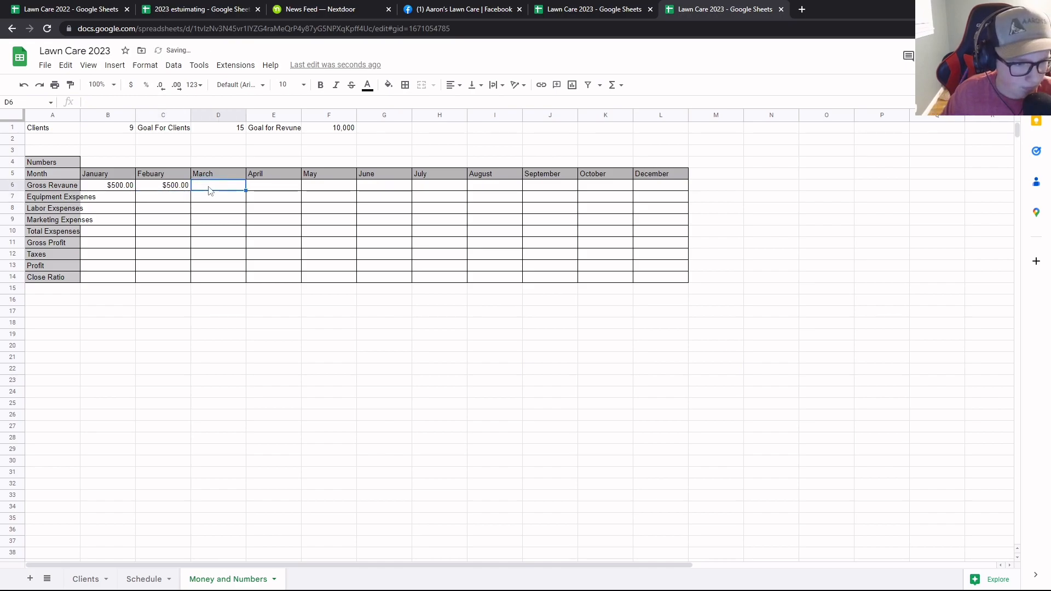
Enter 50 as January's equipment expense in B7 and 0 as its labor expense in B8
click(84, 199)
drag(84, 200, 165, 232)
click(116, 198)
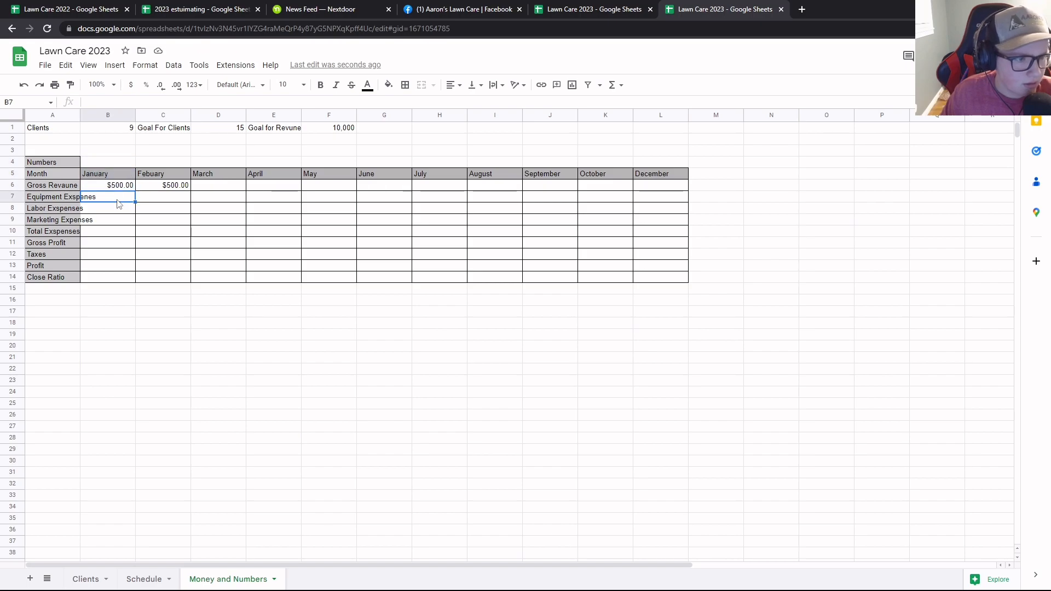
text(50)
key(Return)
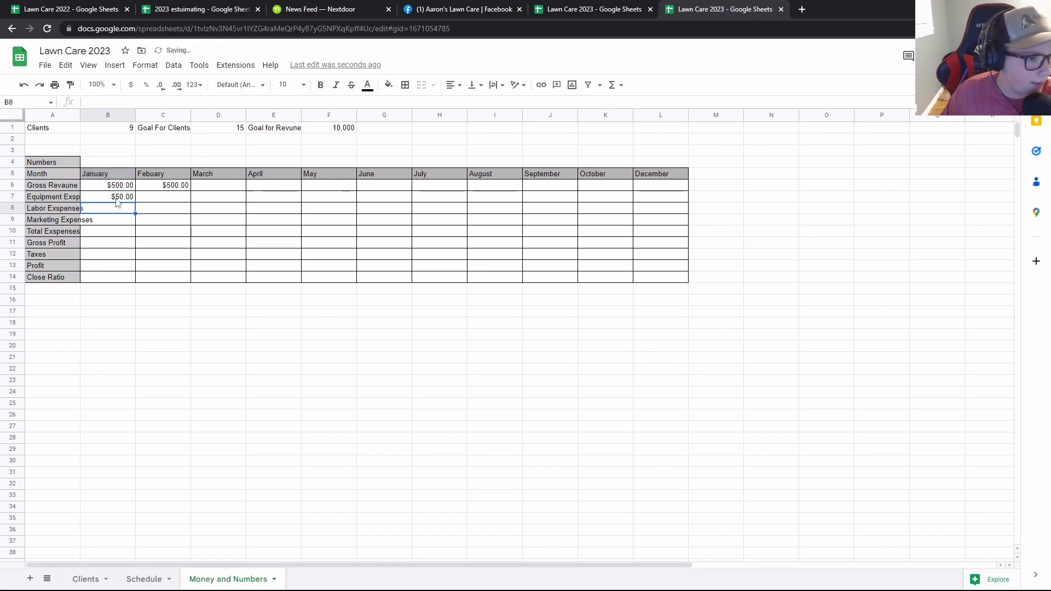
text(0)
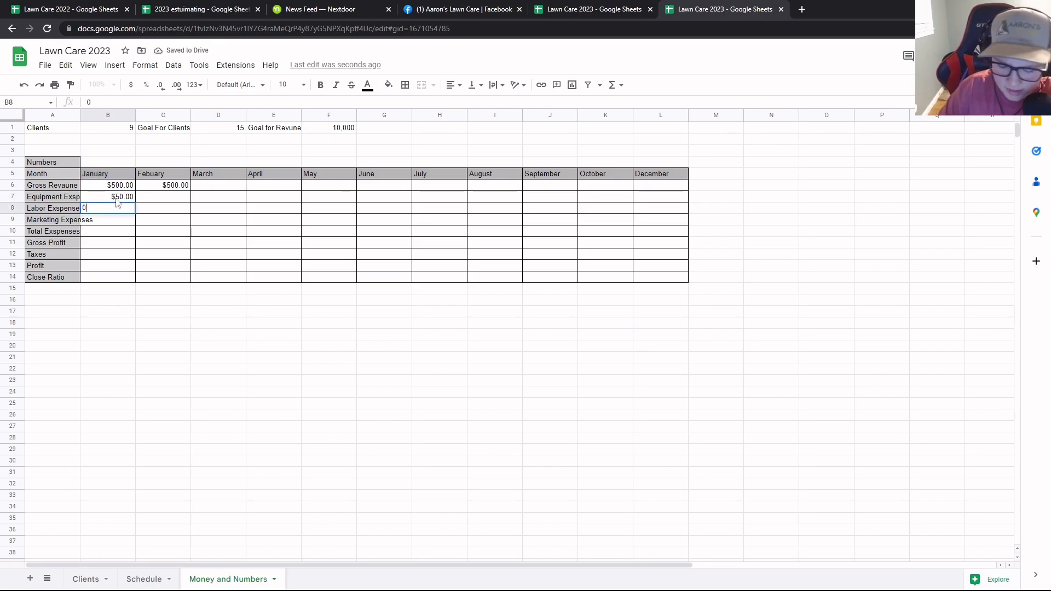
key(Return)
Change January's equipment expense in B7 to -50
click(117, 198)
text(-50)
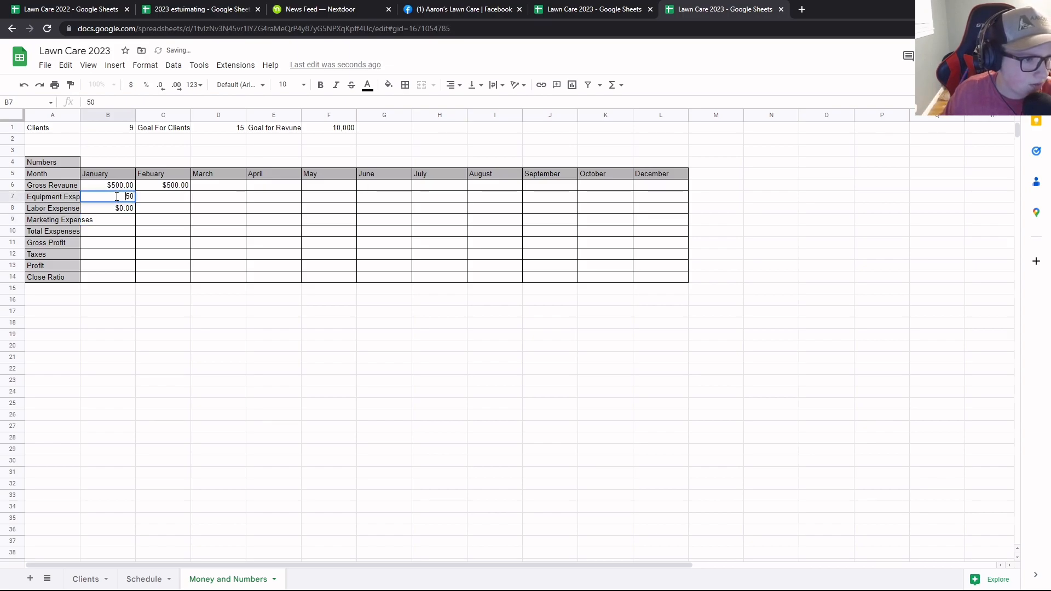
key(Return)
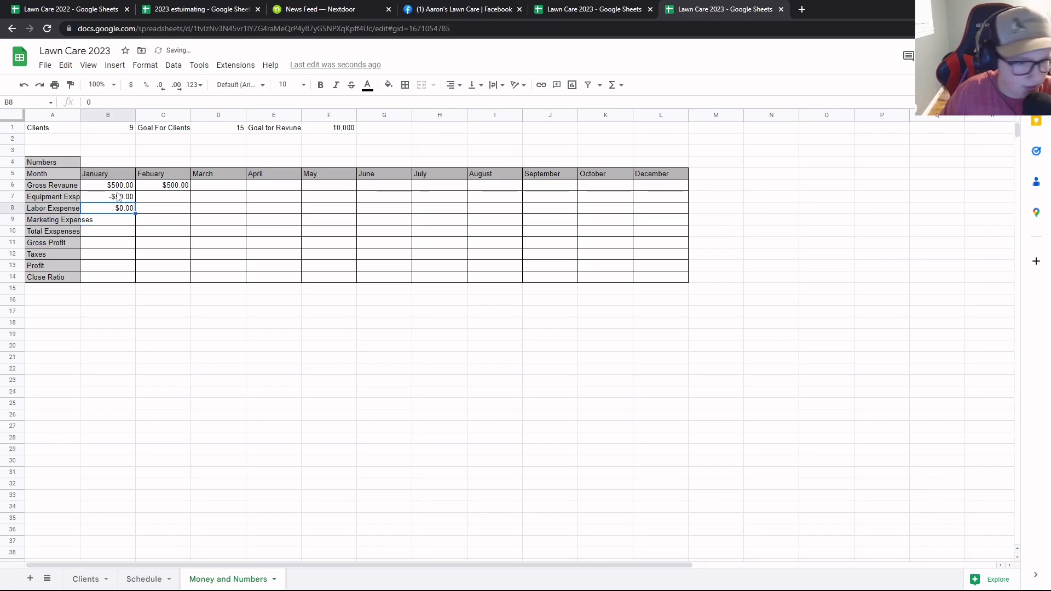
Enter January's marketing expense in B9 as a negative amount, -25
click(120, 222)
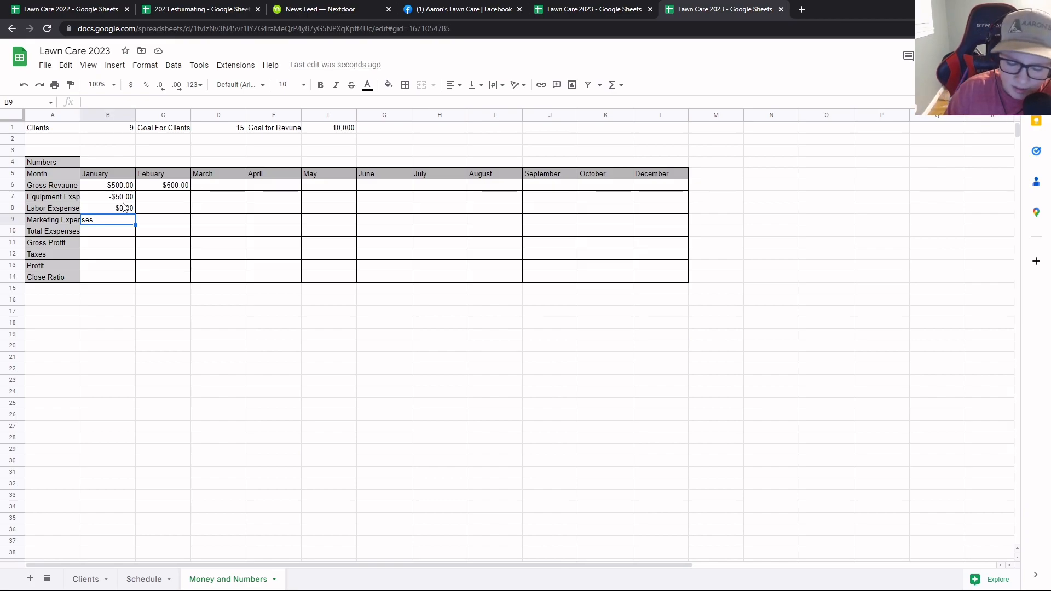
text(25)
key(Return)
double_click(118, 222)
click(89, 103)
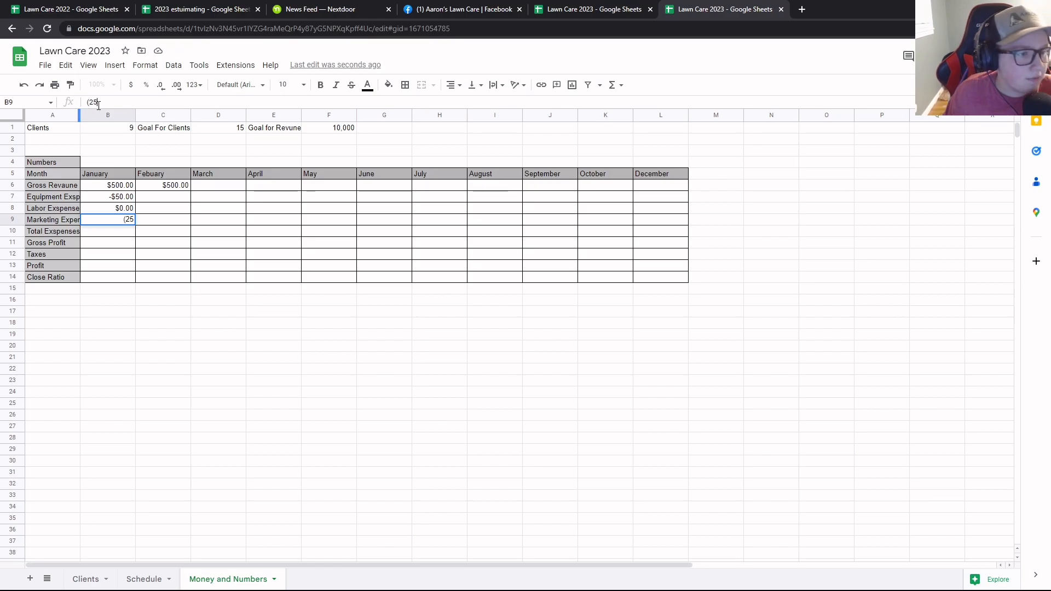
key(Return)
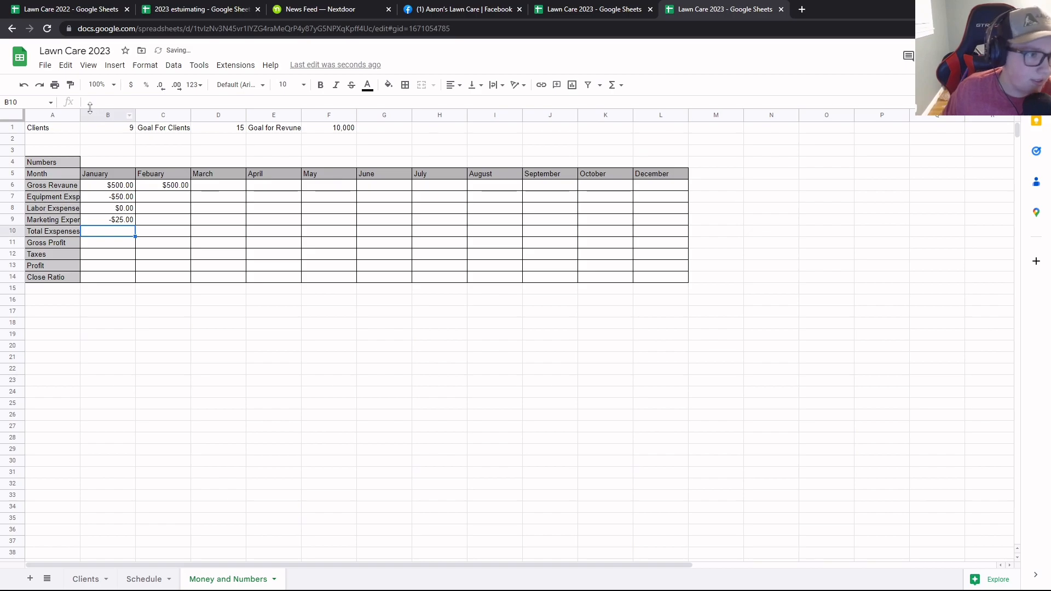
Copy January's three expense amounts from B7:B9 into February's cells C7:C9
click(142, 200)
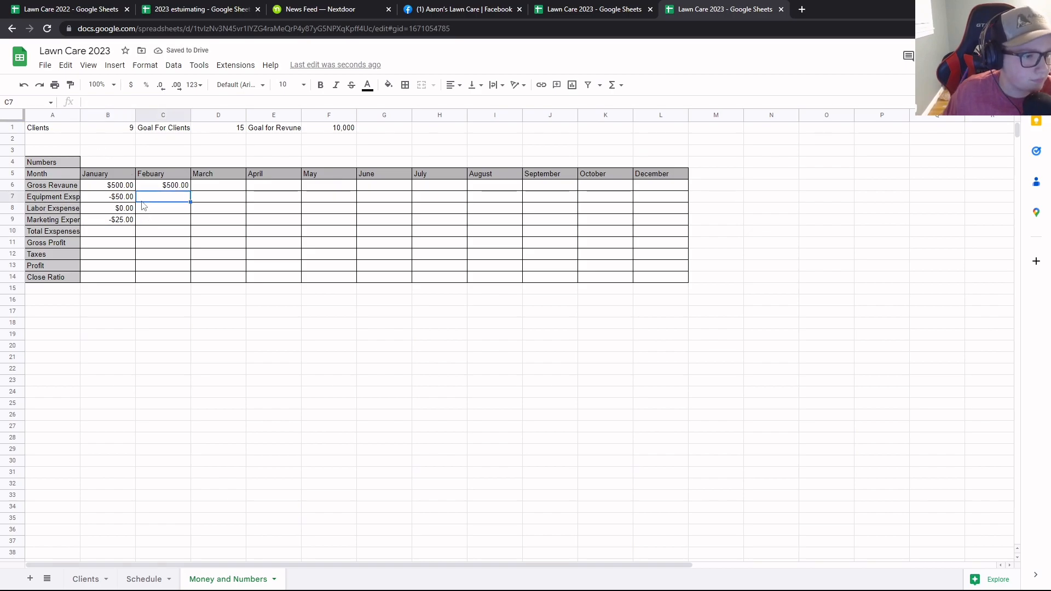
drag(112, 197, 117, 221)
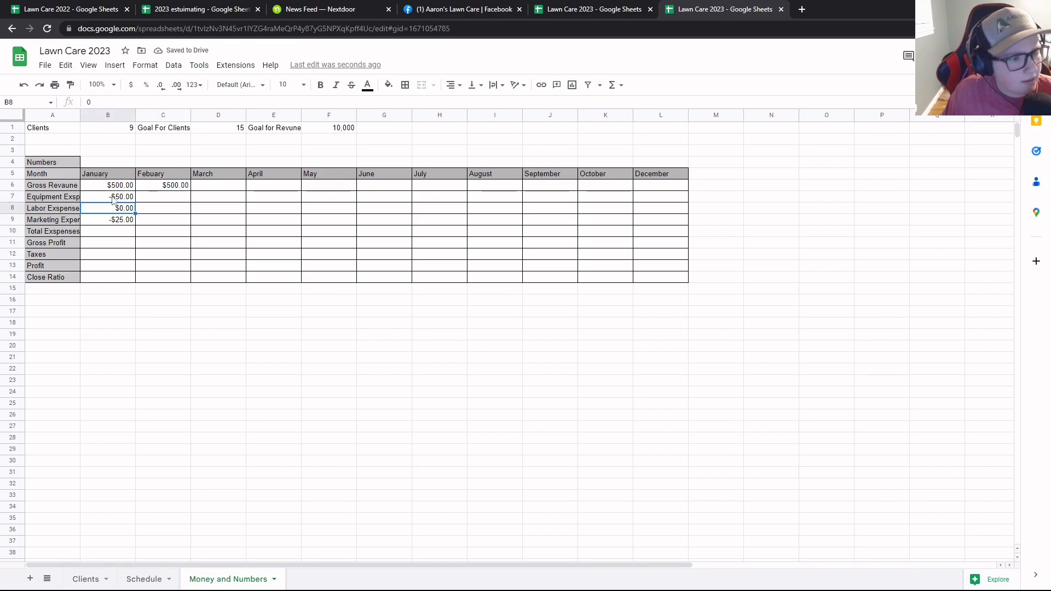
key(ctrl+c)
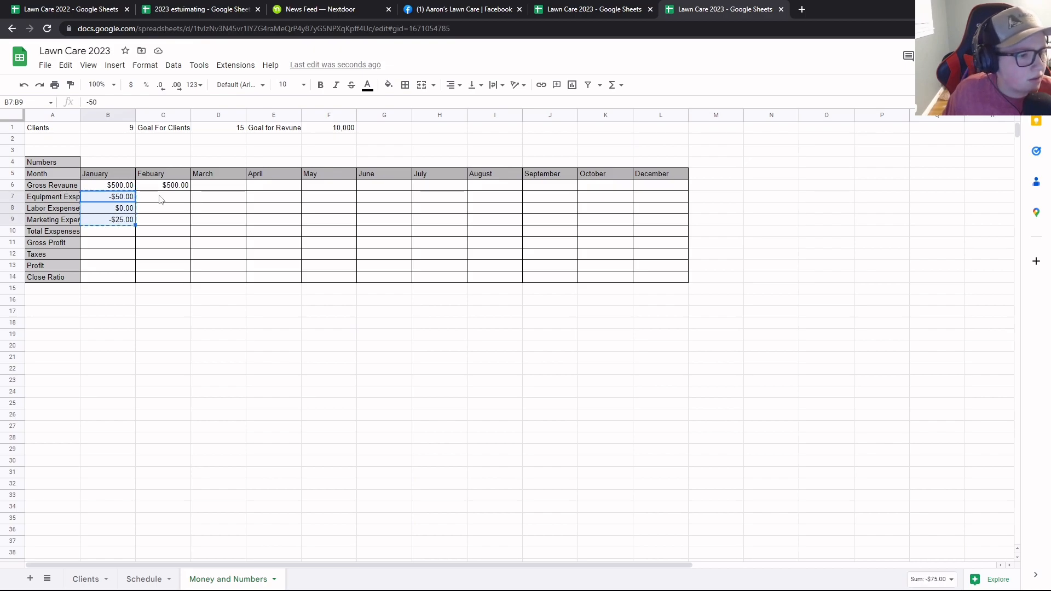
click(161, 199)
key(ctrl+v)
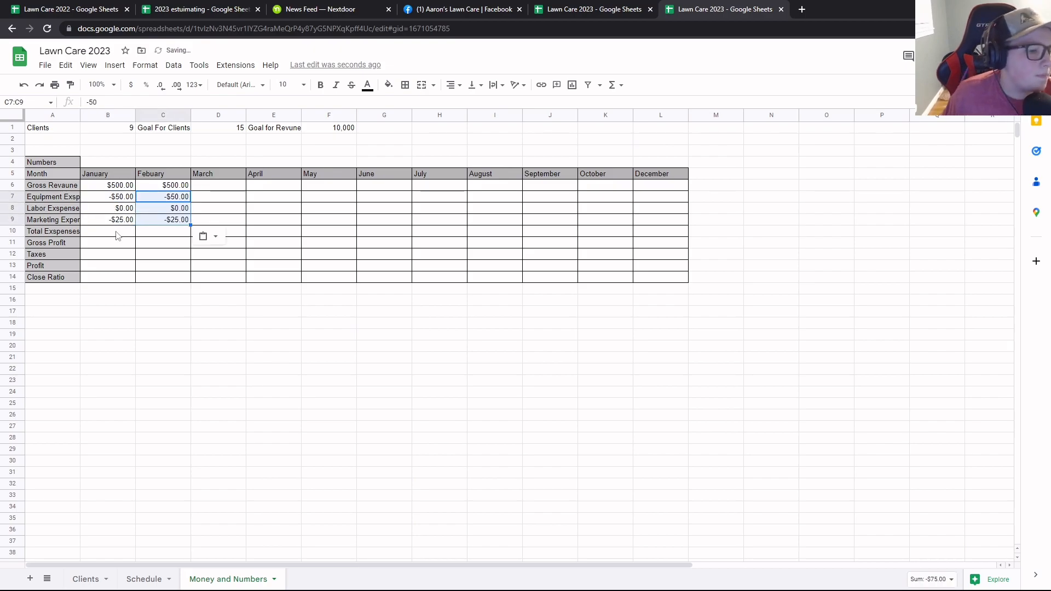
Total January's expenses in B10 with a SUM of B7:B9
click(117, 236)
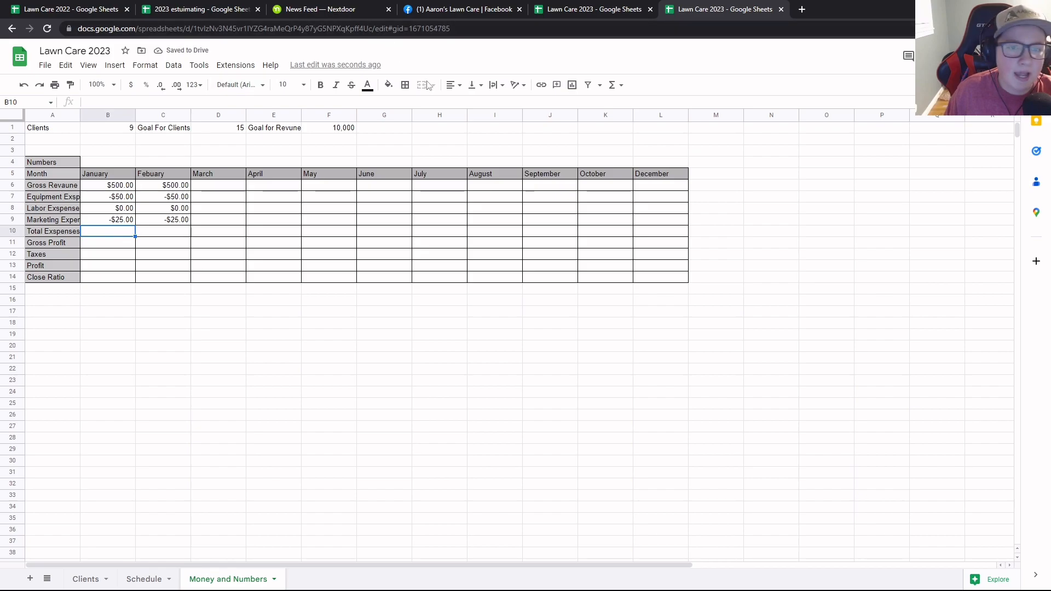
click(613, 85)
click(630, 104)
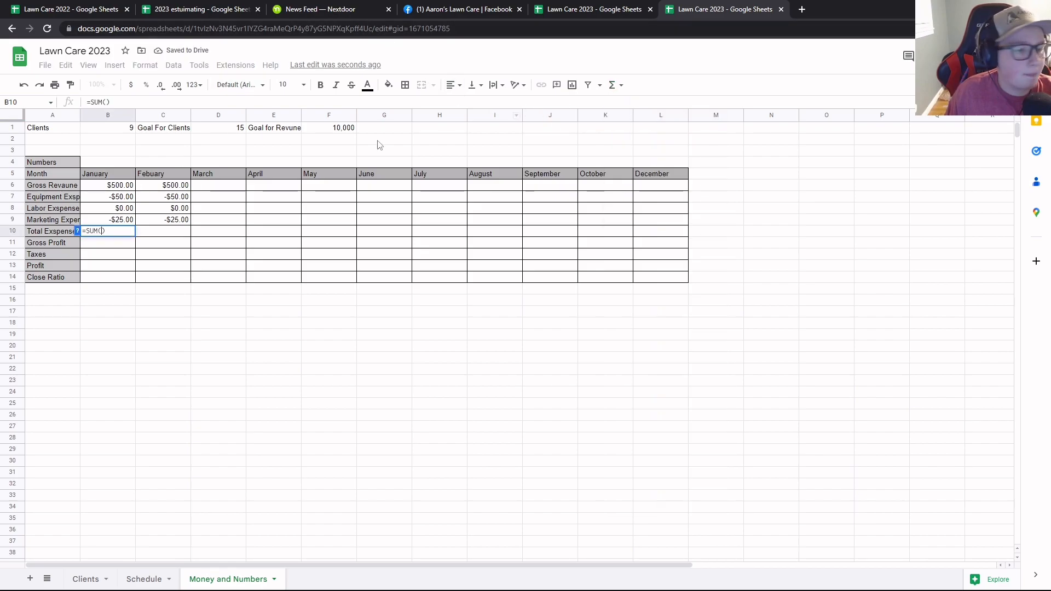
drag(104, 198, 112, 222)
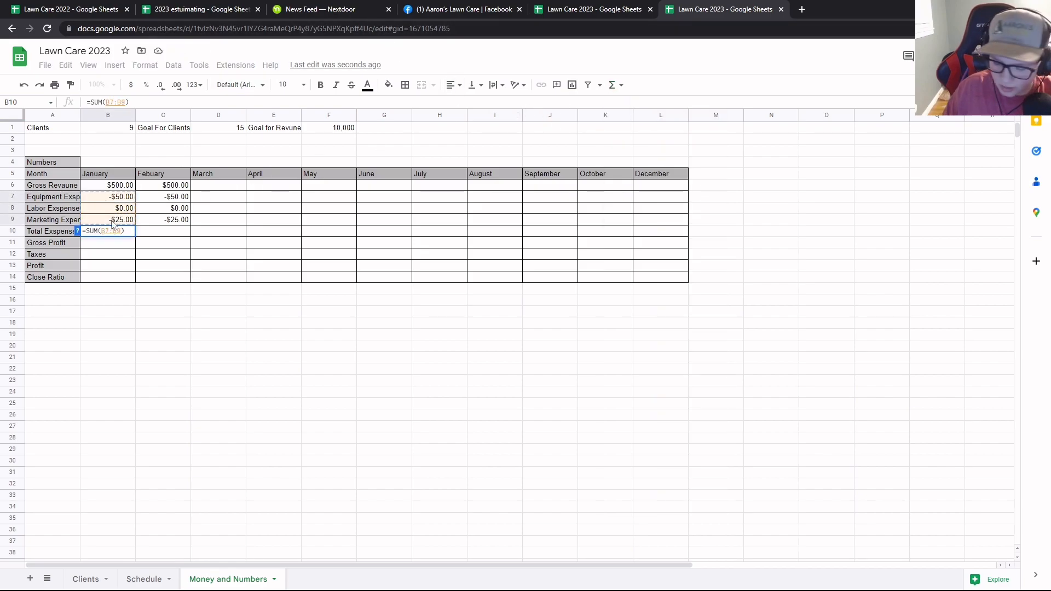
key(Return)
Total February's expenses in C10 with a SUM of C7:C9, and reject the suggested autofill
click(166, 314)
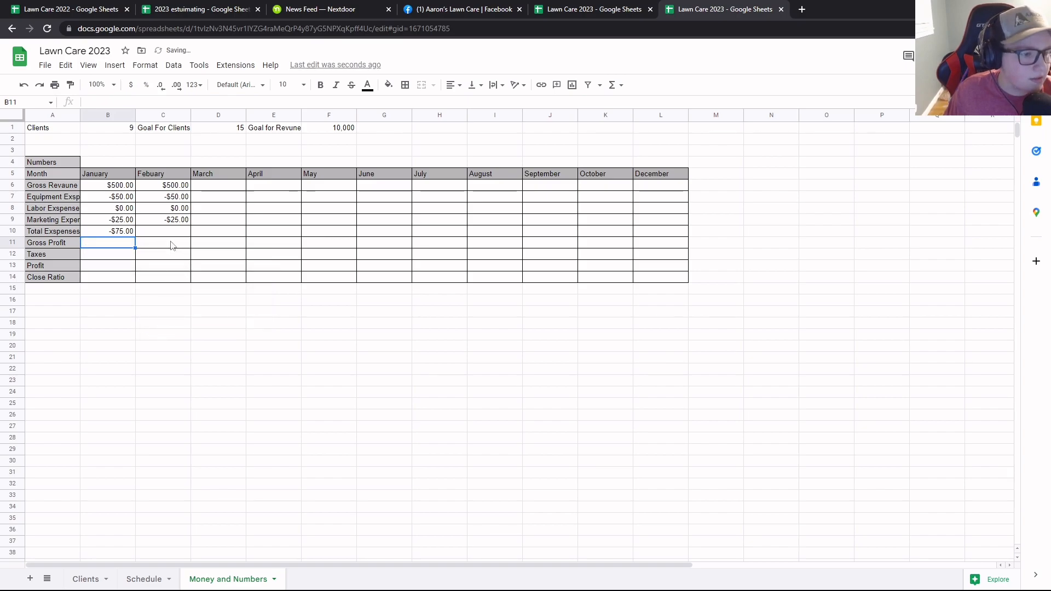
click(173, 232)
click(613, 85)
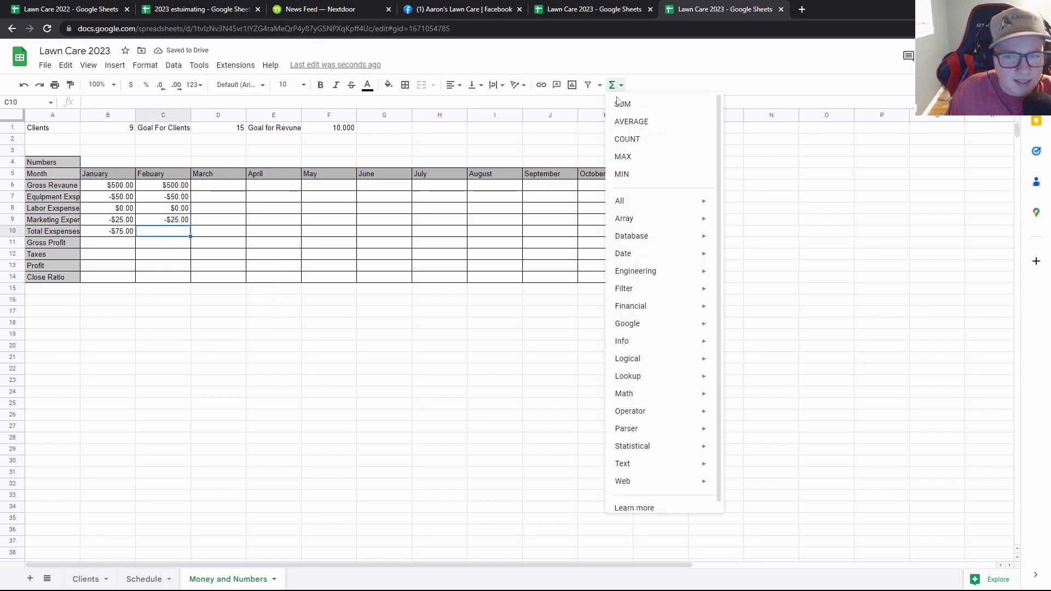
click(618, 103)
drag(184, 198, 185, 222)
key(Return)
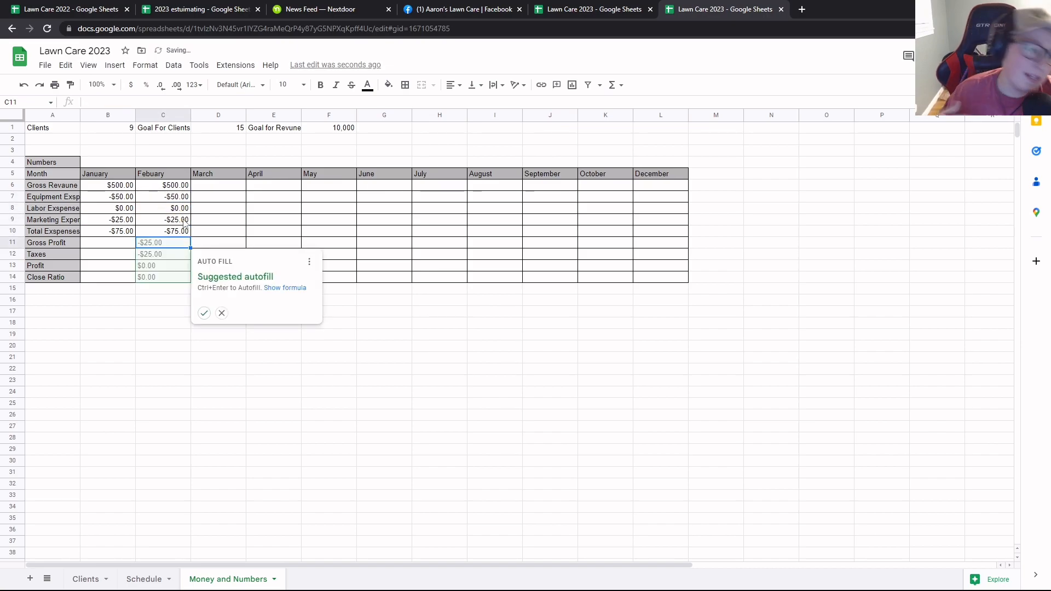
click(221, 313)
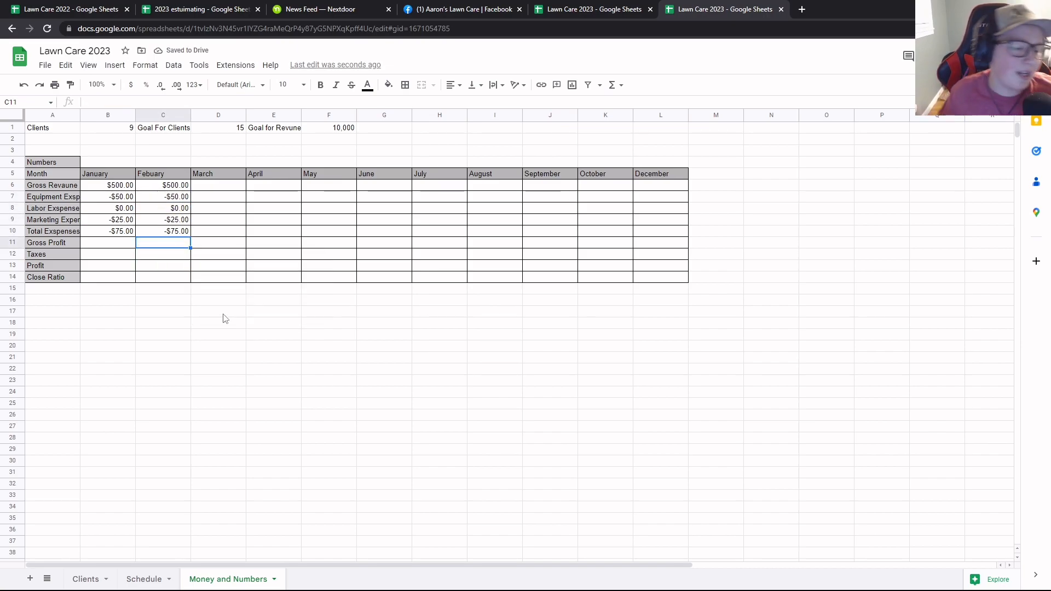
Calculate January's gross profit in B11 with a SUM of B6:B9, and reopen the formula to check its range
click(123, 248)
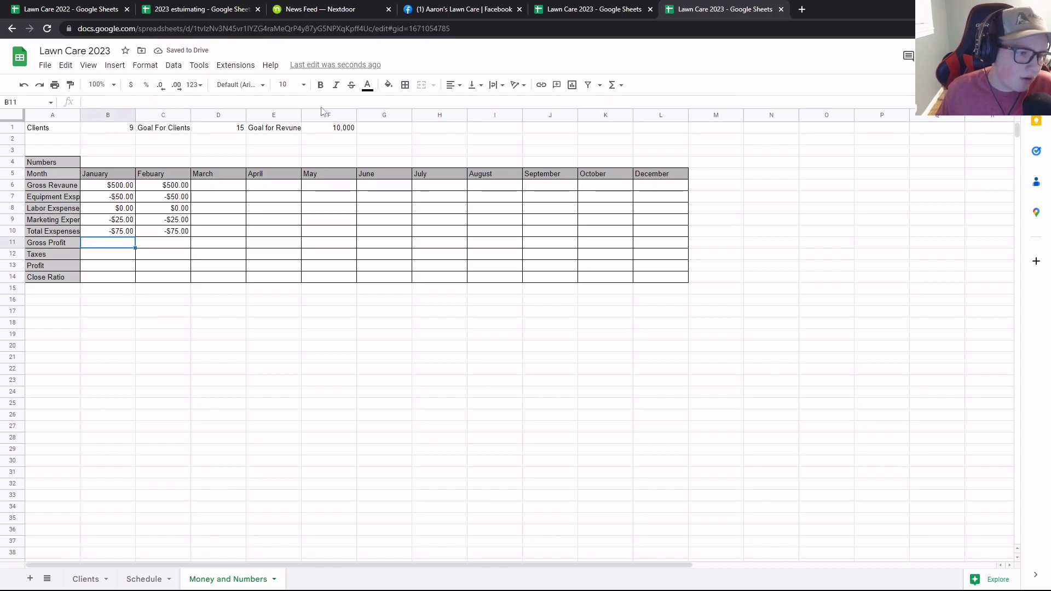
click(613, 86)
click(623, 104)
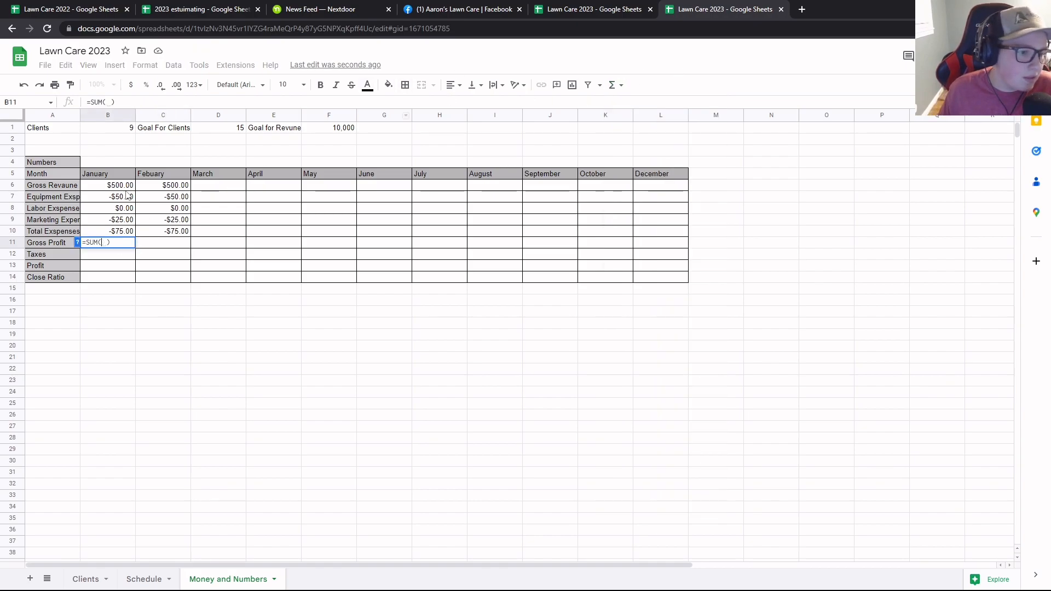
click(115, 188)
drag(115, 188, 120, 225)
key(Return)
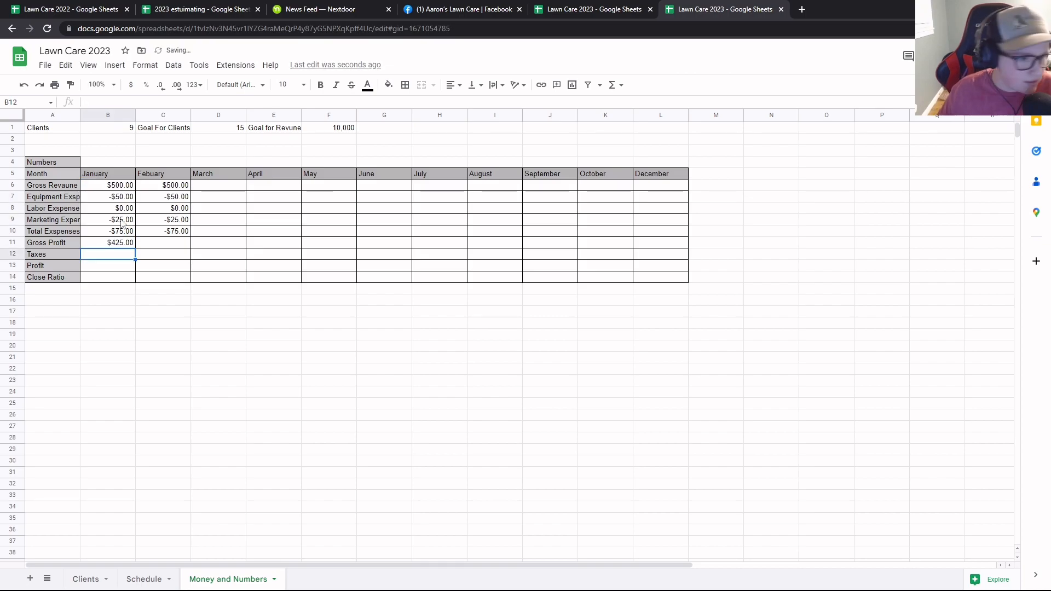
click(116, 244)
double_click(116, 244)
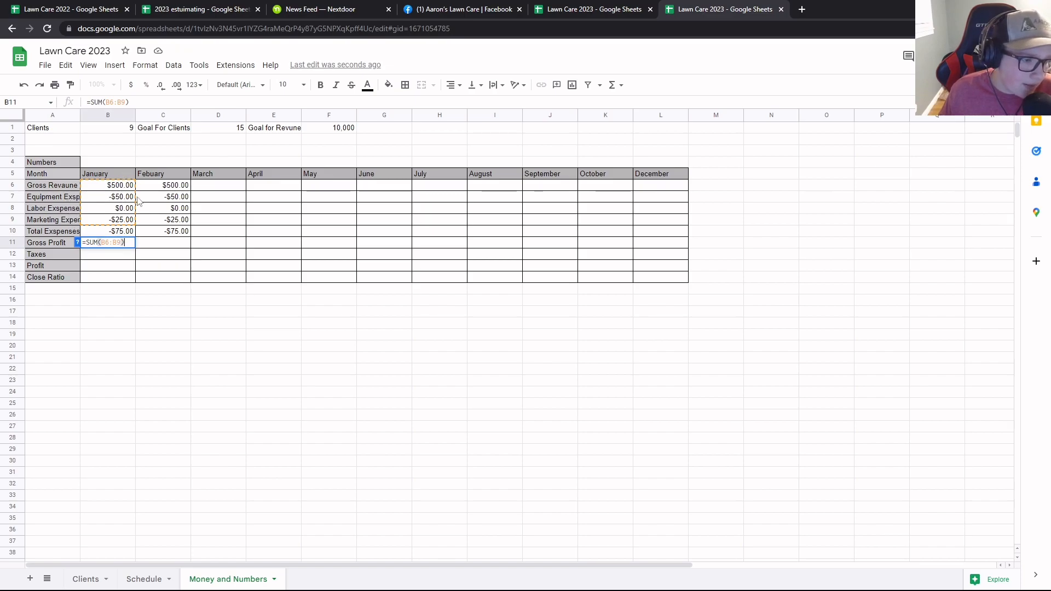
Calculate February's gross profit in C11 with a SUM of gross revenue C6 and total expenses C10
click(167, 243)
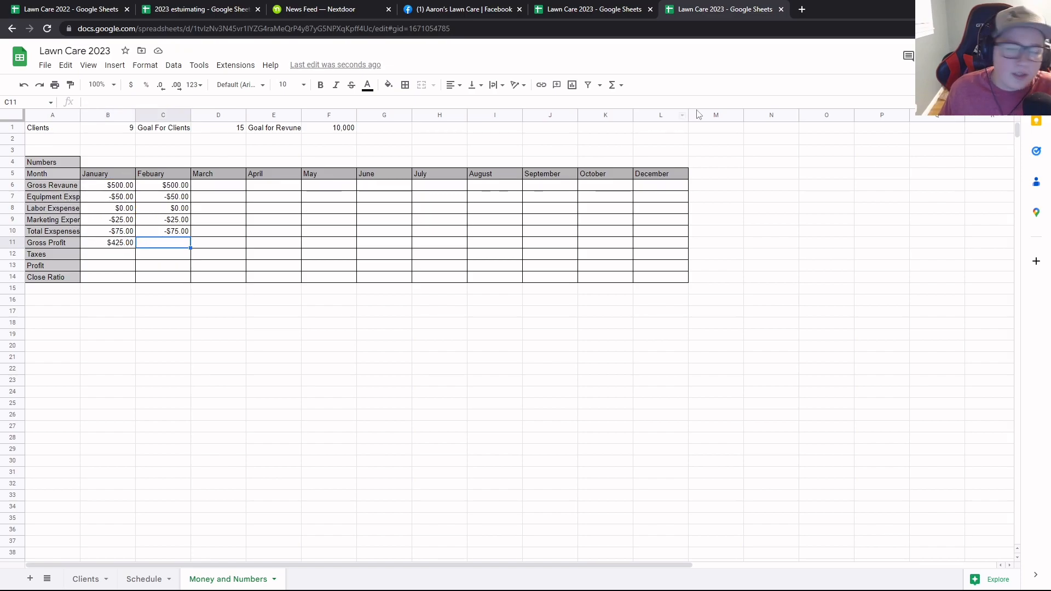
click(617, 91)
click(623, 101)
click(180, 187)
text(,)
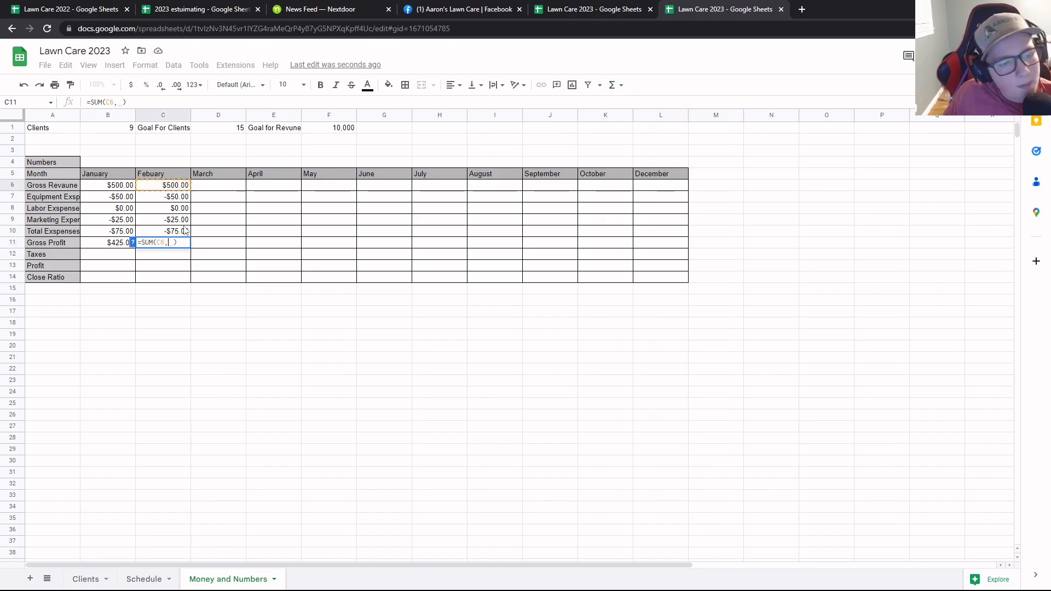
click(171, 231)
key(Return)
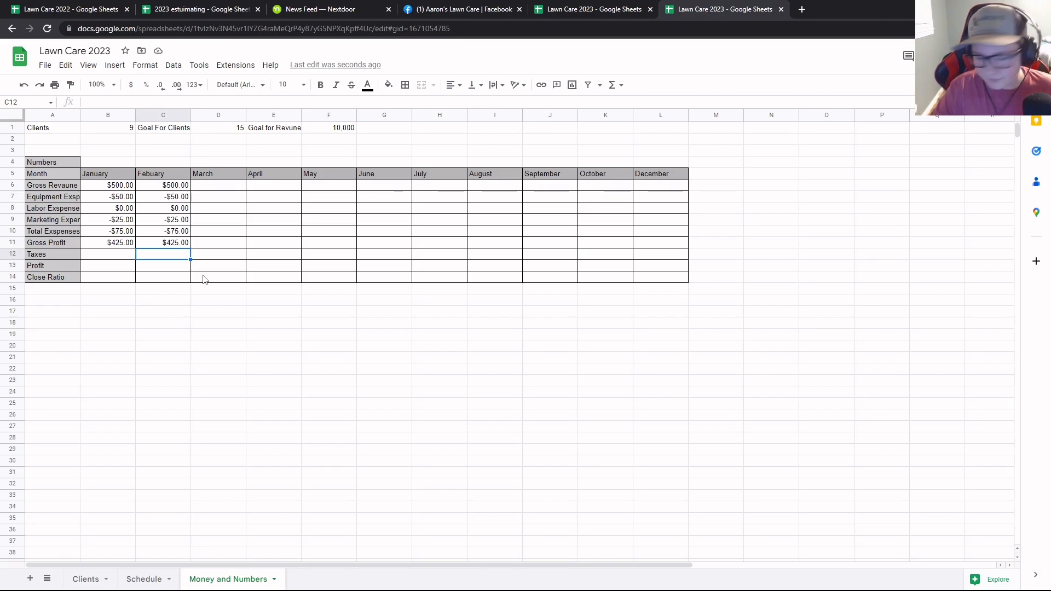
Enter January's taxes in B12 as a negative amount, -106.25
click(109, 254)
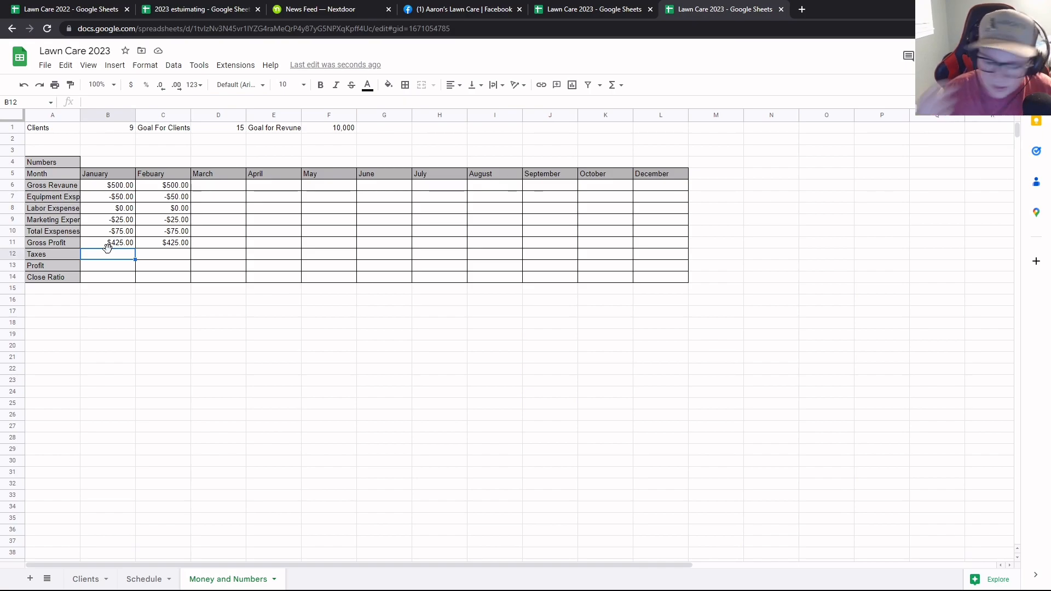
text(106.)
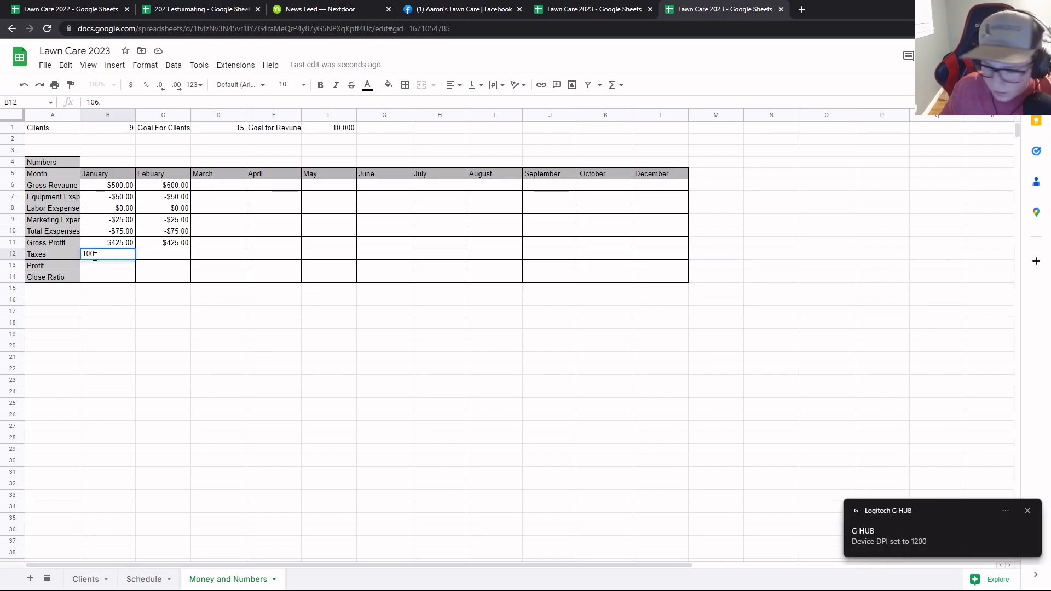
text(25)
click(85, 254)
text(-)
key(Return)
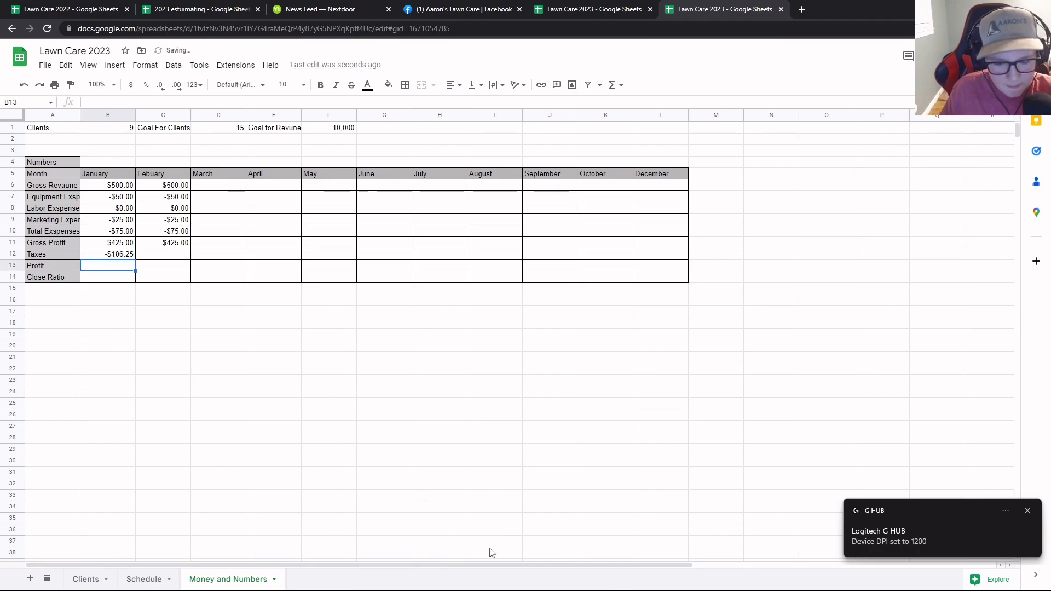
key(super)
click(677, 581)
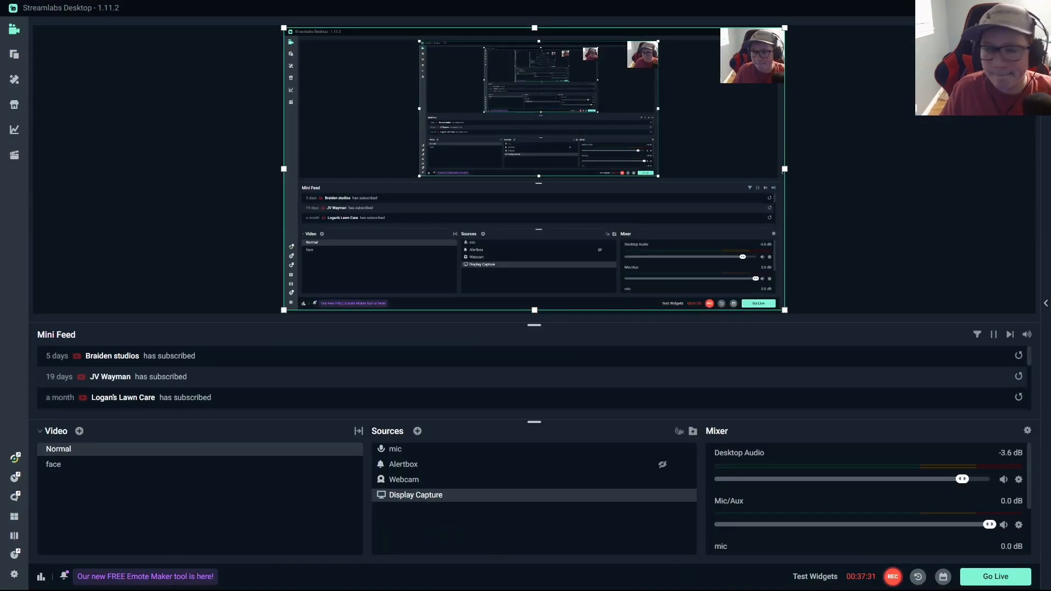
key(alt+Tab)
Copy January's tax amount from B12 into February's cell C12
click(102, 255)
key(ctrl+c)
click(177, 260)
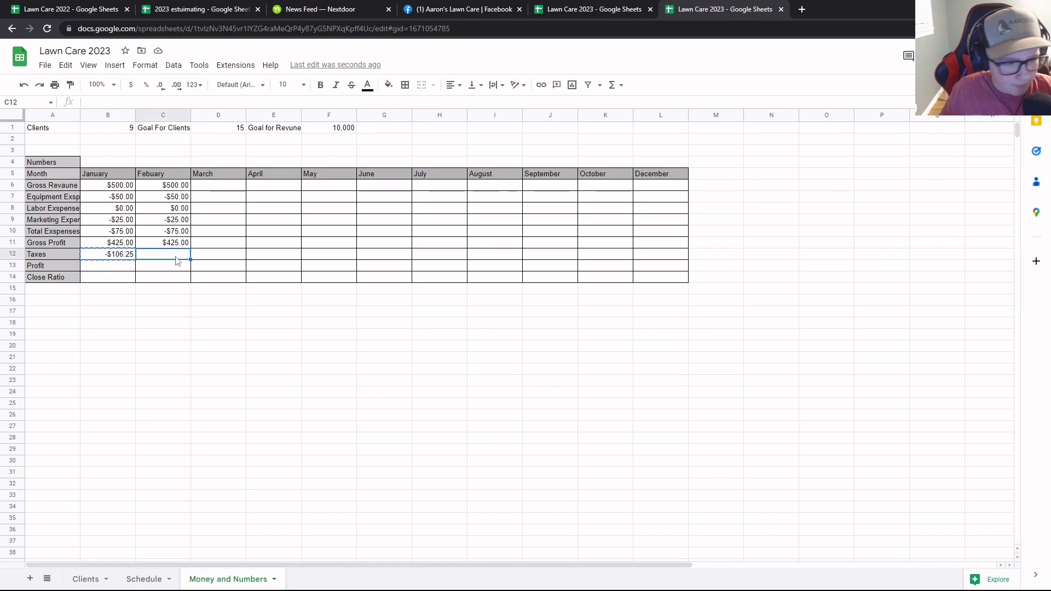
key(ctrl+v)
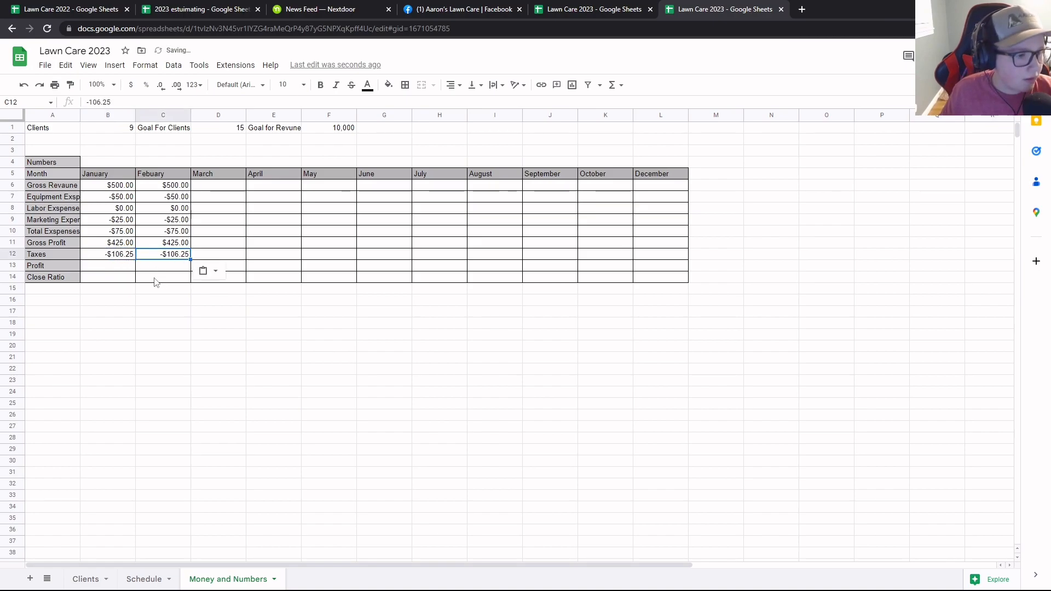
Calculate January's profit in B13 with a SUM of gross profit and taxes, B11:B12
click(122, 266)
click(613, 84)
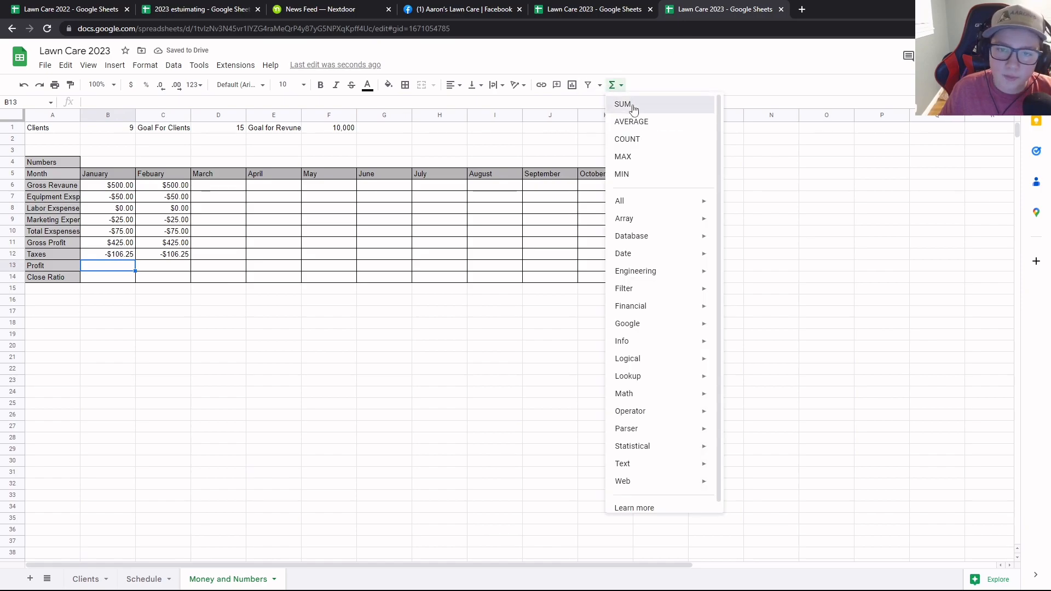
click(618, 104)
drag(110, 246, 112, 257)
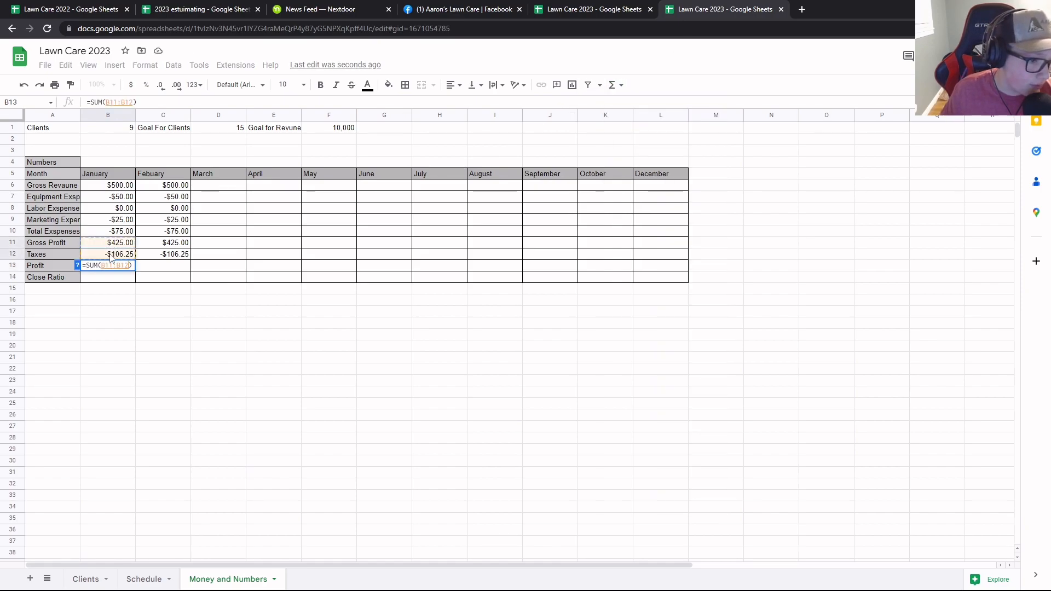
key(Return)
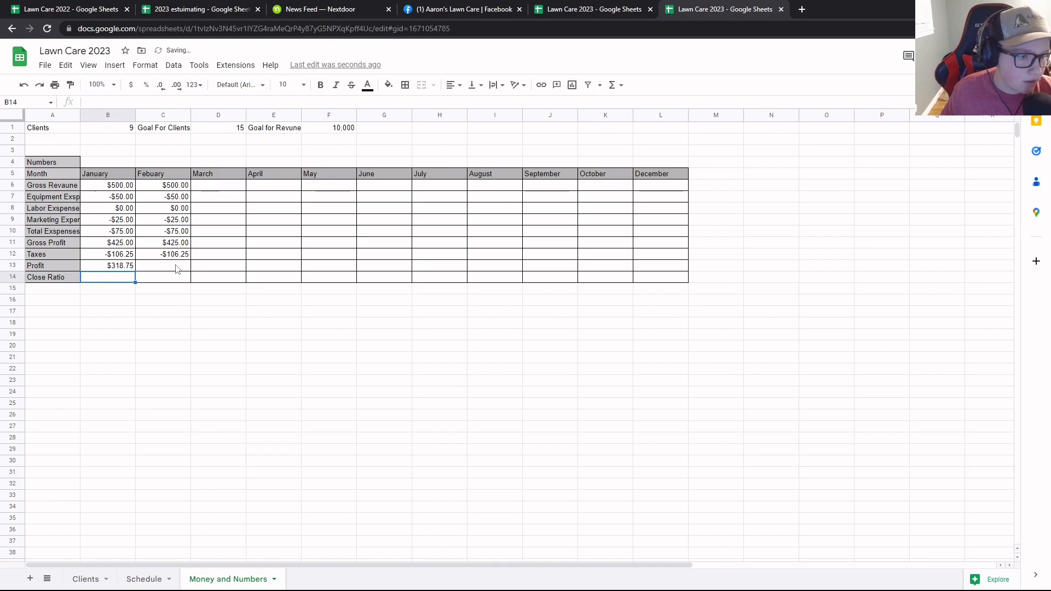
Calculate February's profit in C13 with a SUM of gross profit and taxes, C11:C12
click(176, 267)
click(613, 85)
click(619, 103)
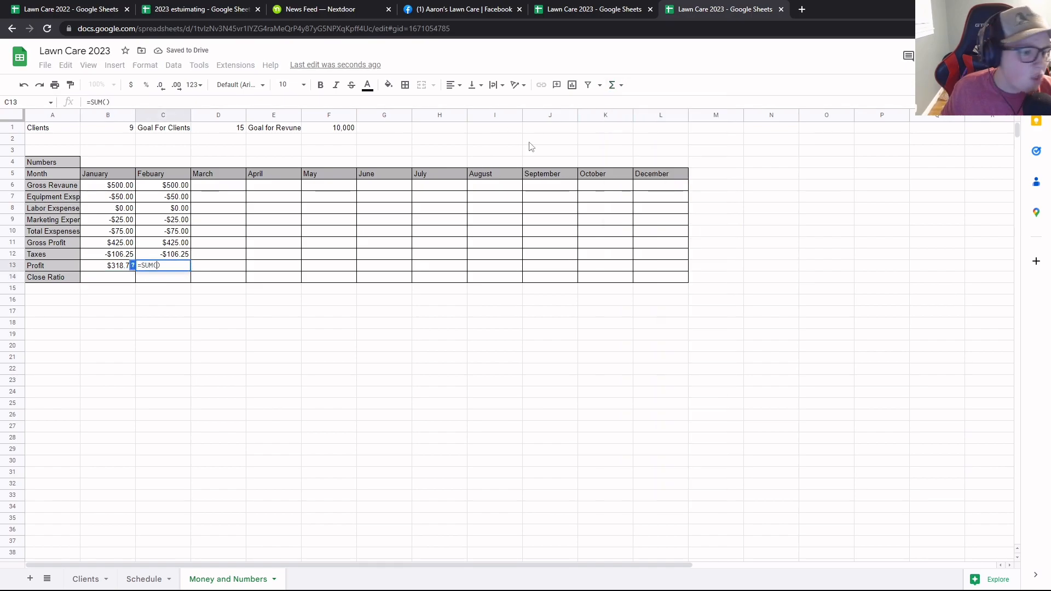
drag(162, 243, 162, 254)
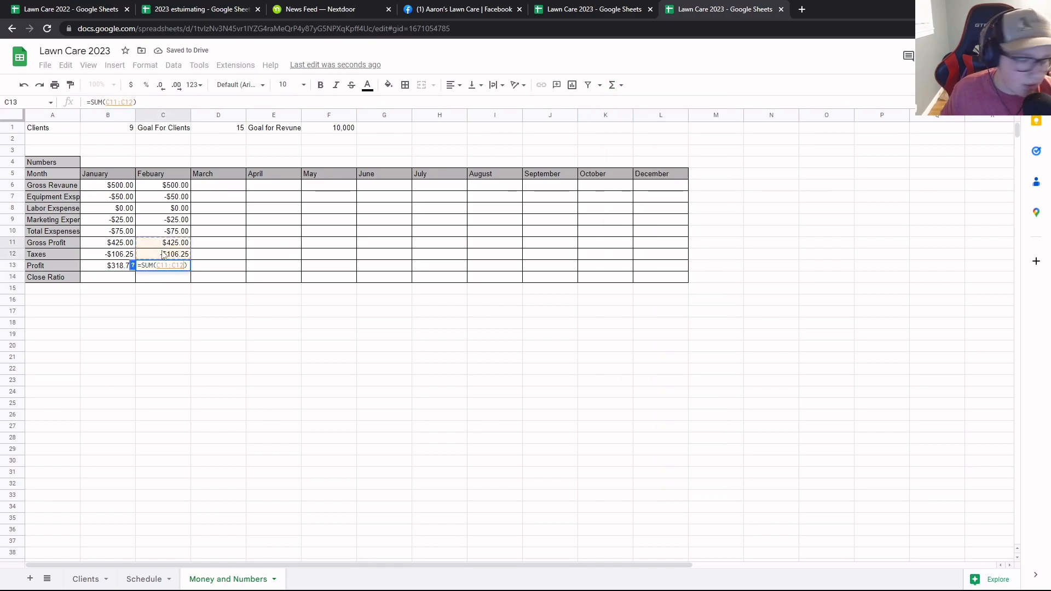
key(Return)
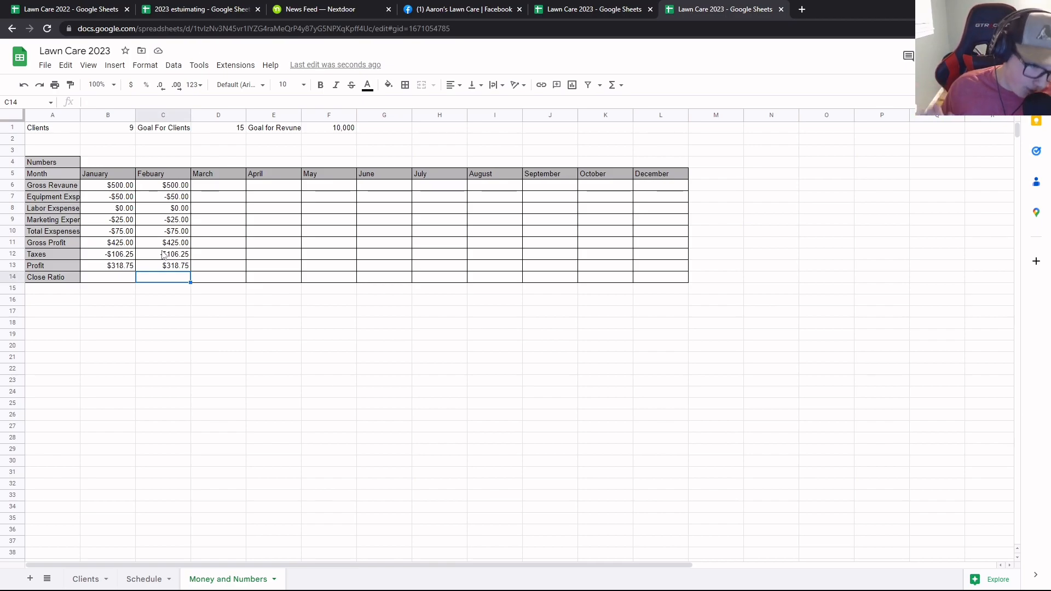
Format the Close Ratio cells from January through December (B14:L14) as percentages
click(120, 278)
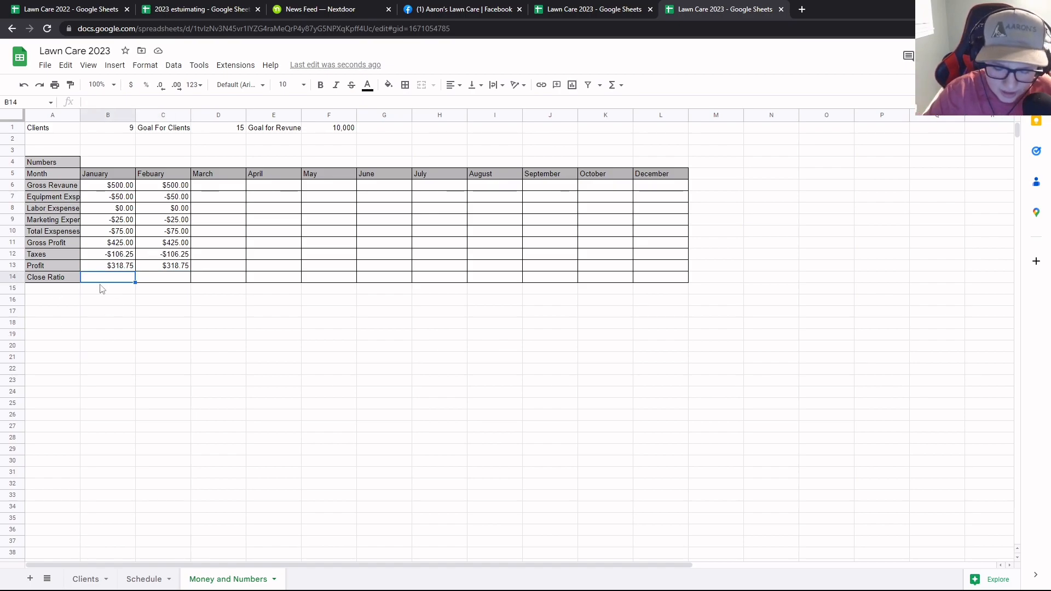
drag(110, 279, 665, 278)
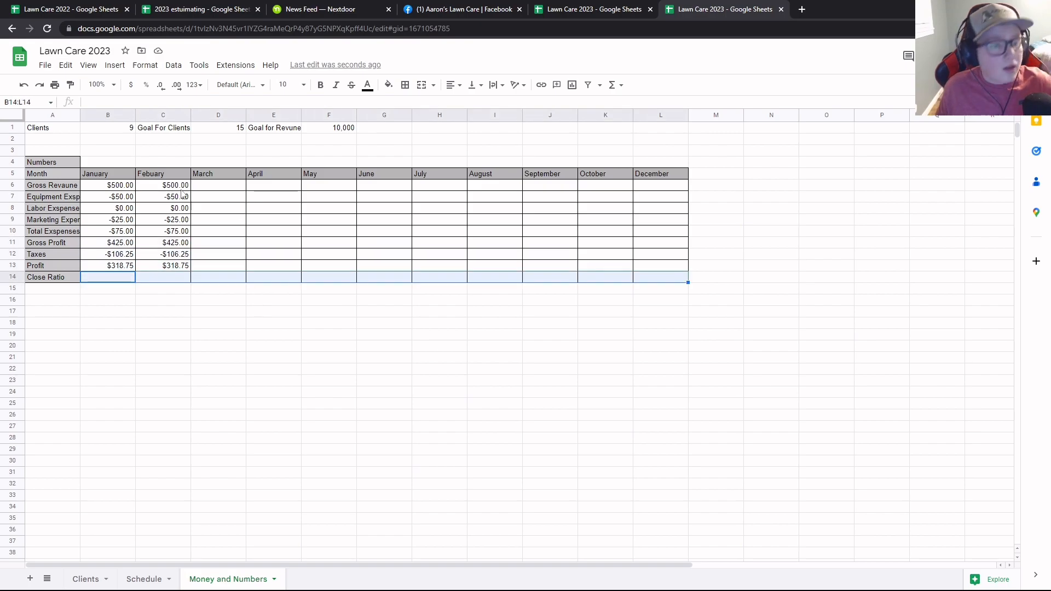
click(146, 85)
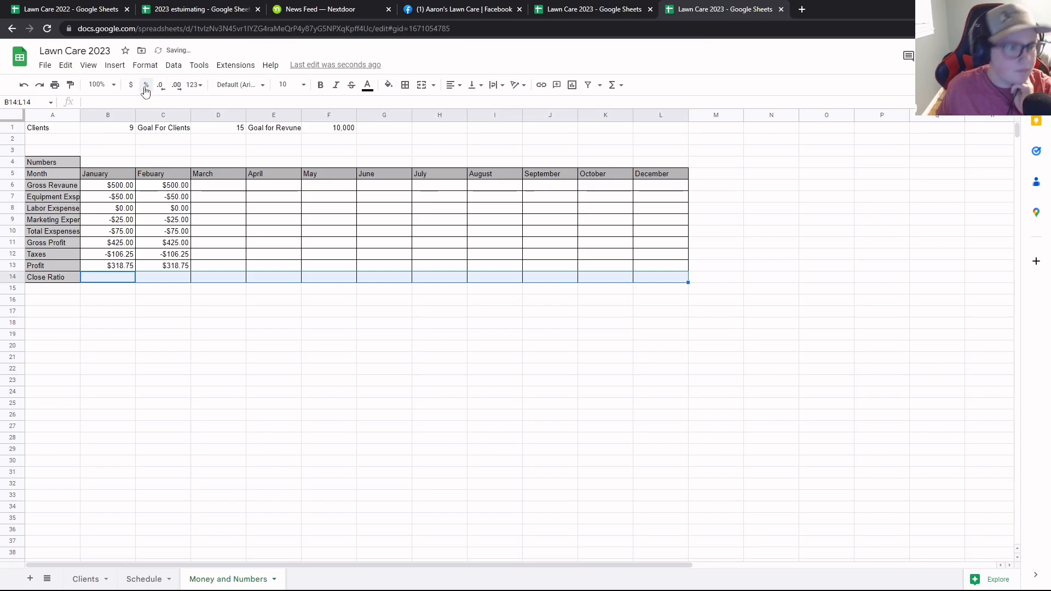
Enter a close ratio of 80% for both January and February
click(127, 282)
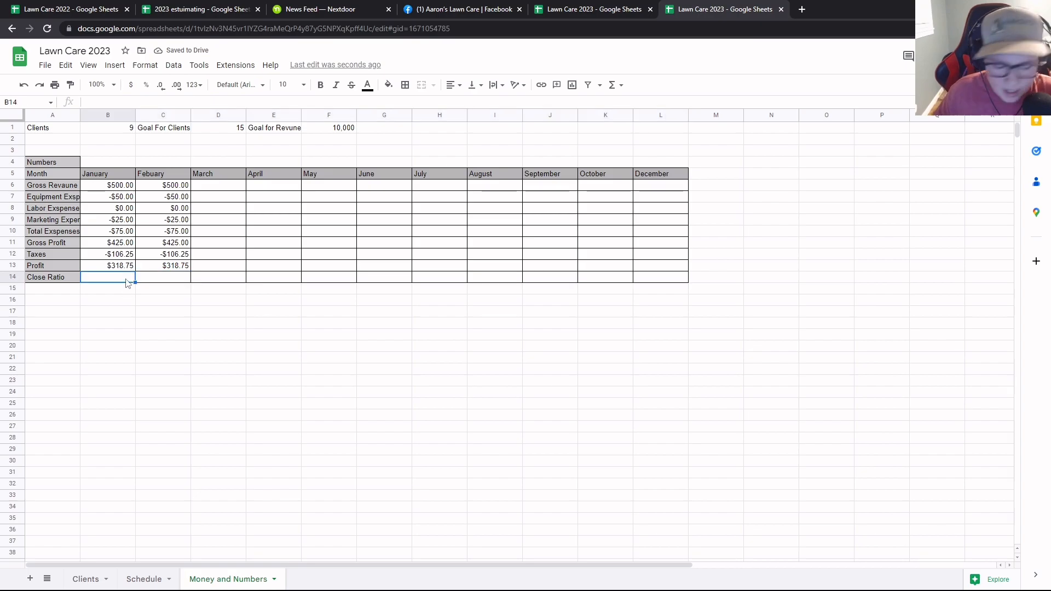
text(80%)
key(Return)
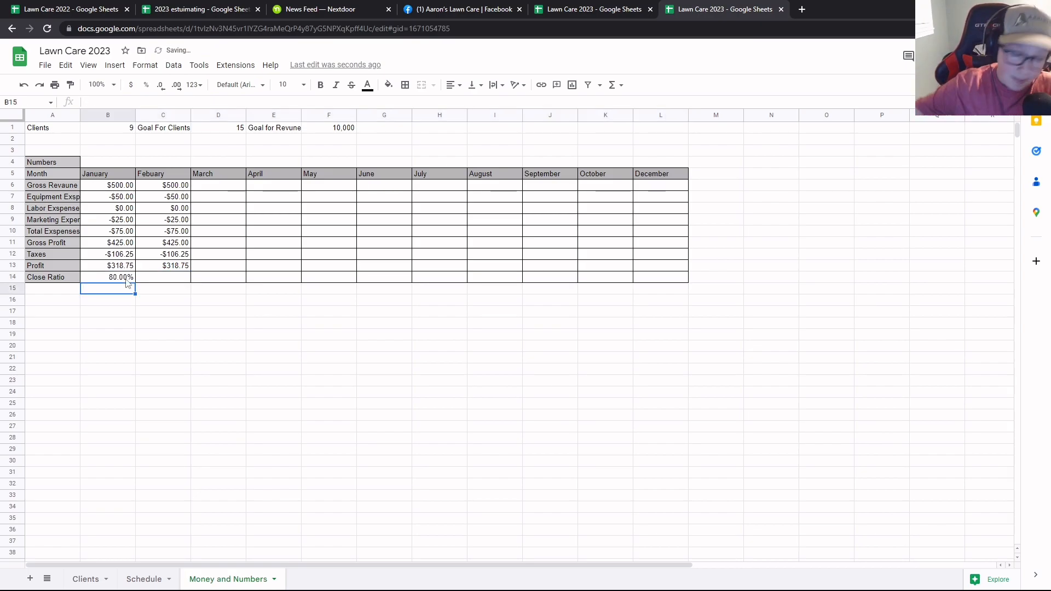
click(167, 280)
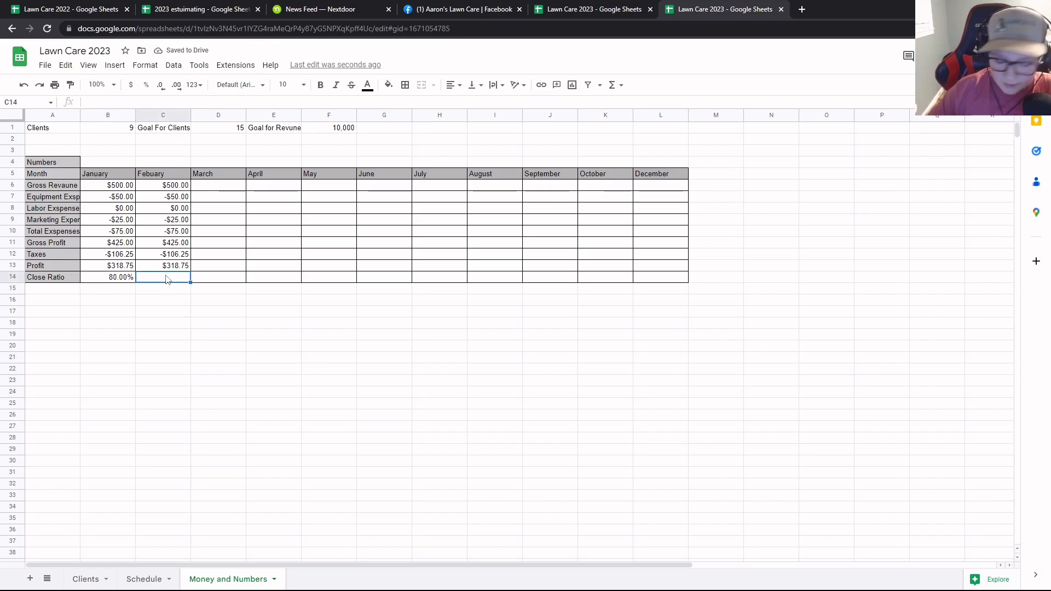
text(80%)
key(Return)
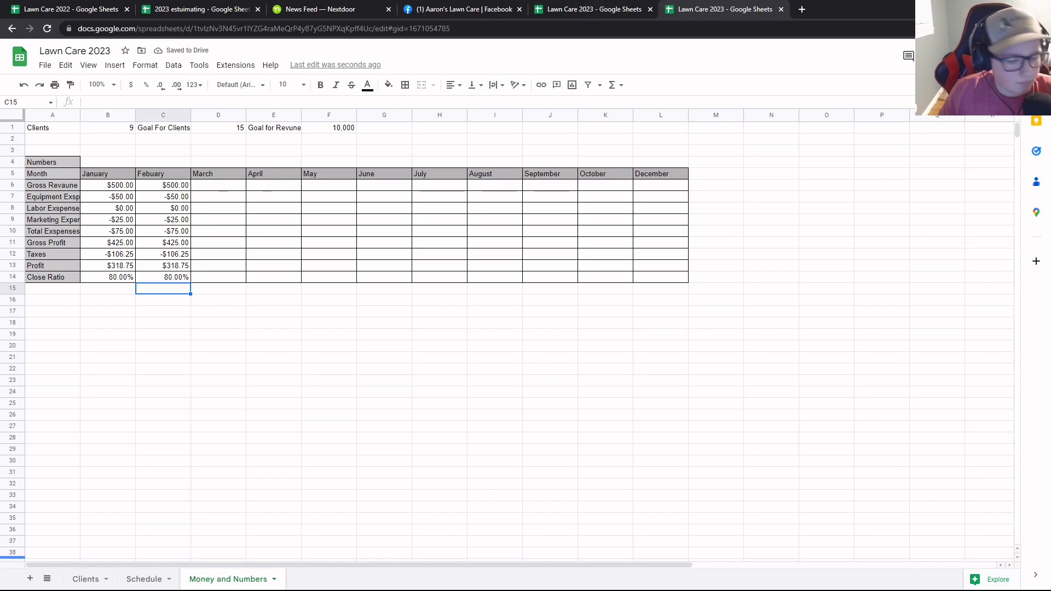
Look up the total monthly cost on the Clients sheet and enter 1,450 as April's gross revenue in Money and Numbers
click(219, 191)
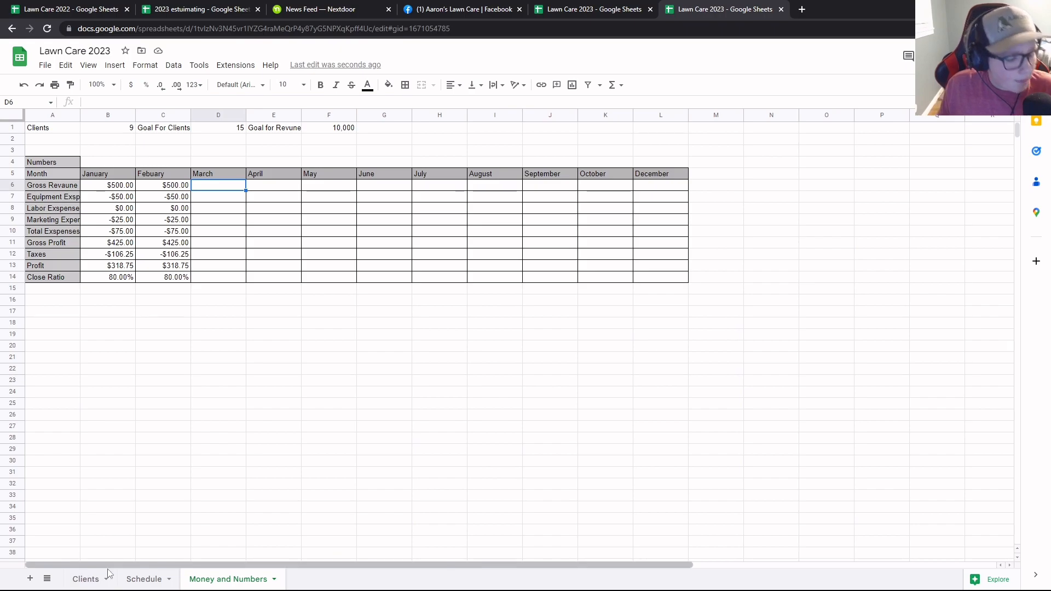
click(98, 580)
click(609, 199)
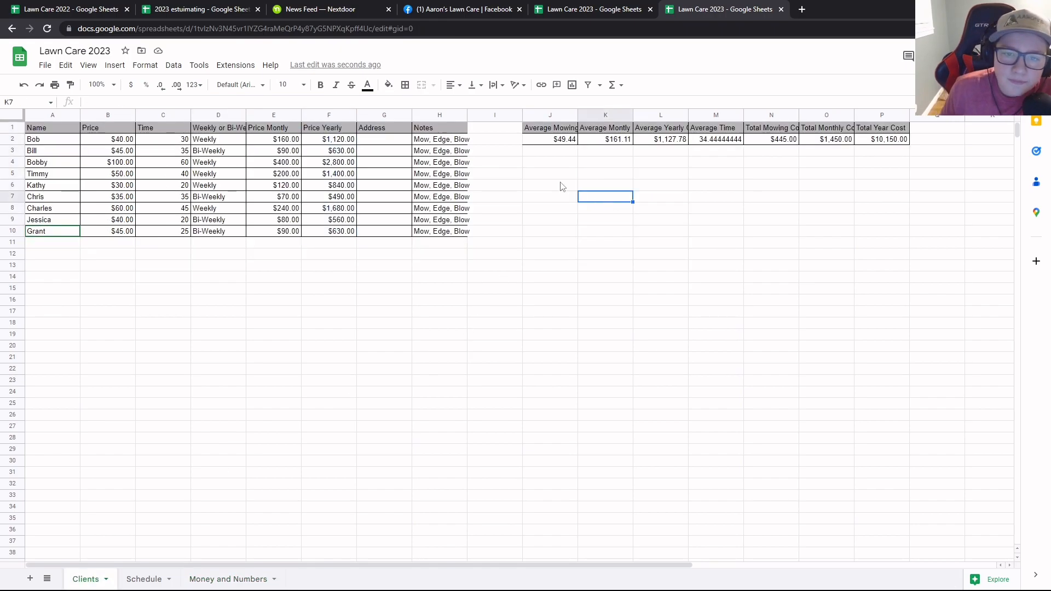
click(608, 142)
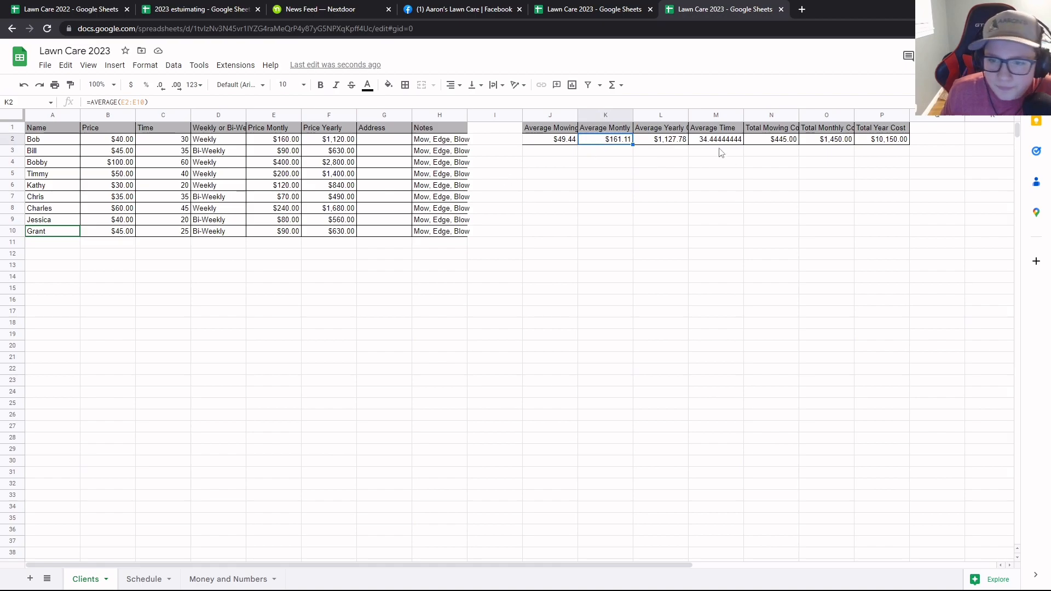
click(828, 139)
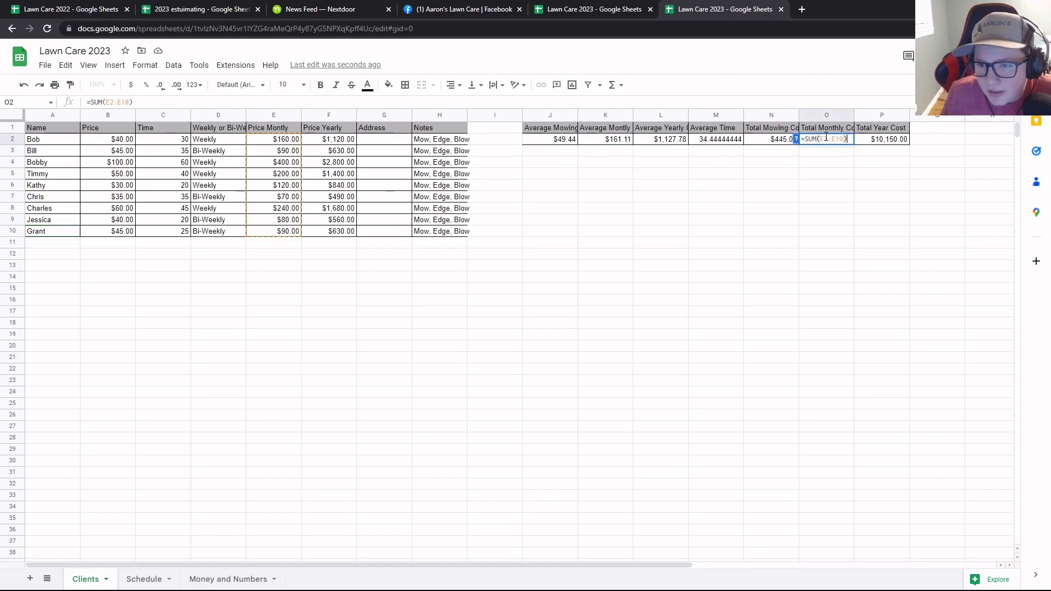
click(820, 170)
click(151, 582)
click(230, 580)
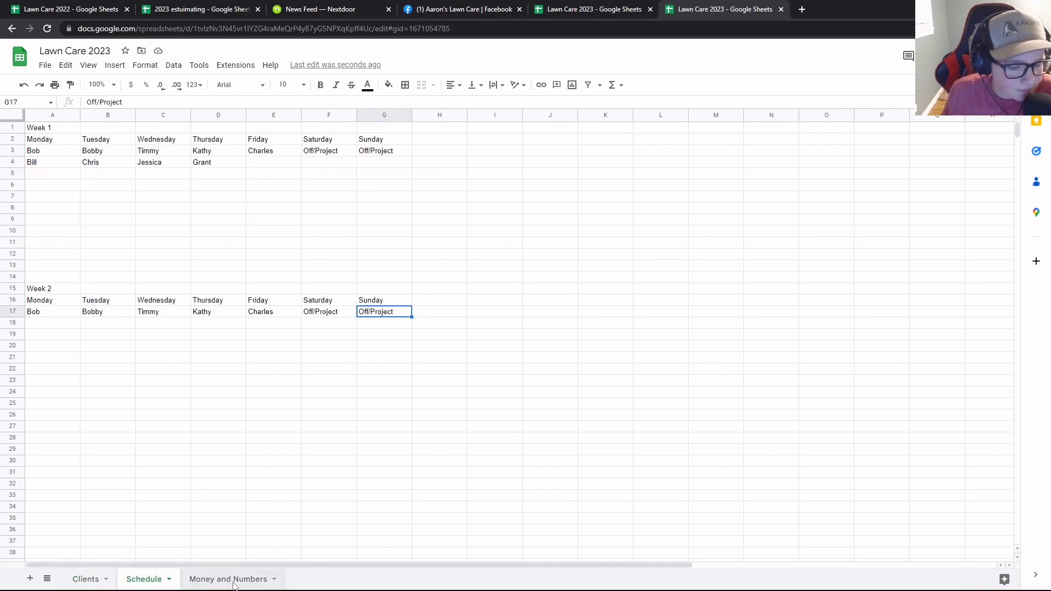
click(259, 186)
text(1,450)
key(Return)
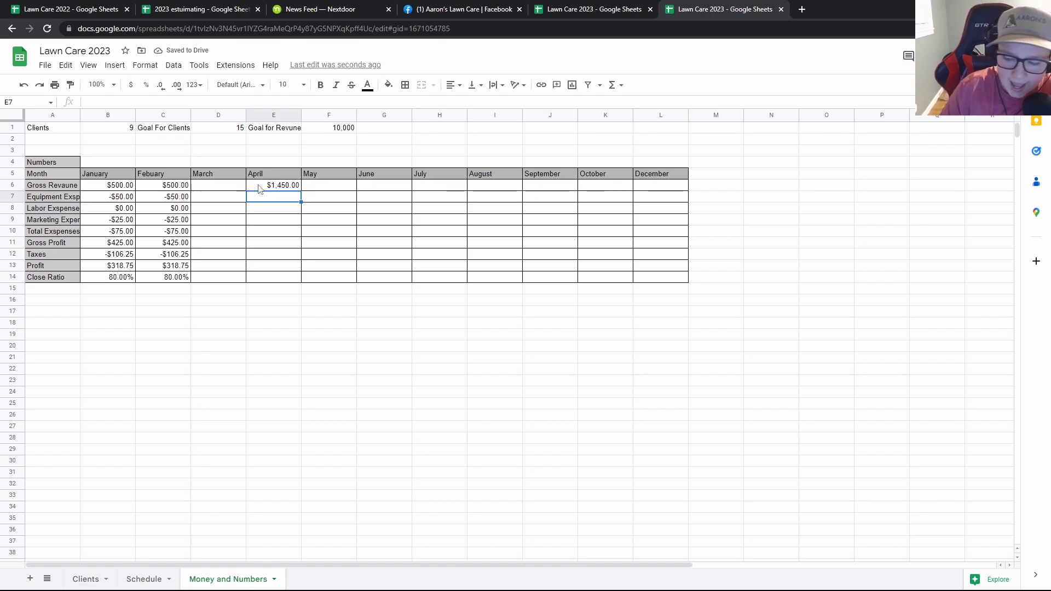
Enter 1,950 as the gross revenue for March
click(225, 187)
text(1)
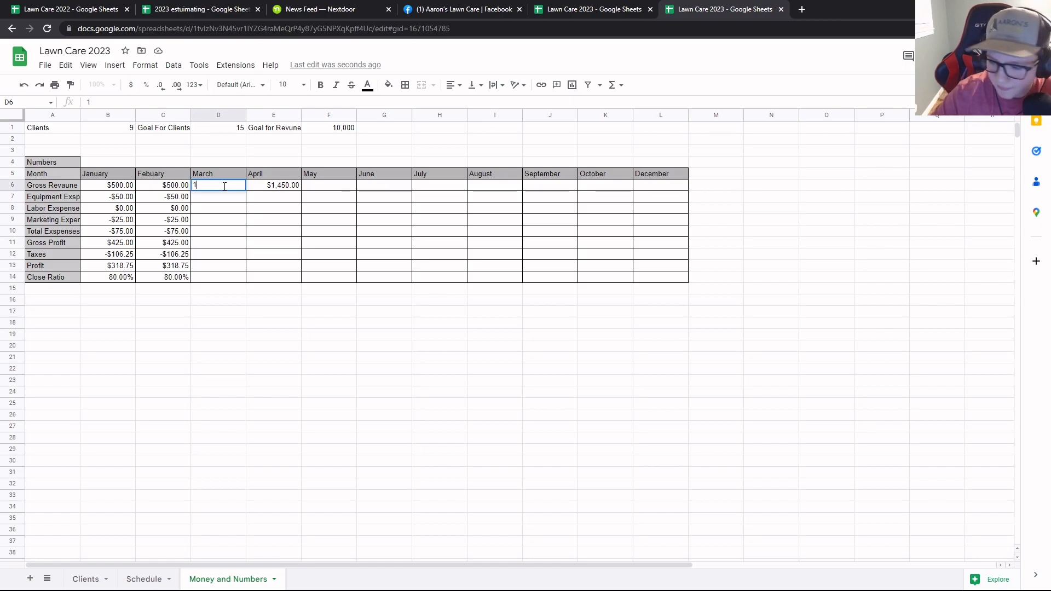
text(,950)
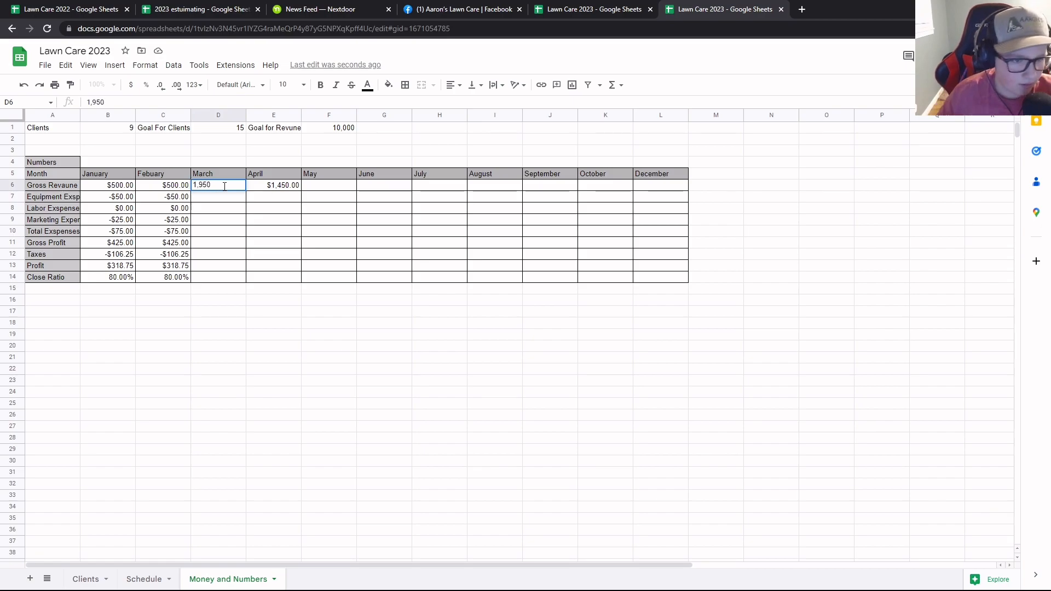
key(Return)
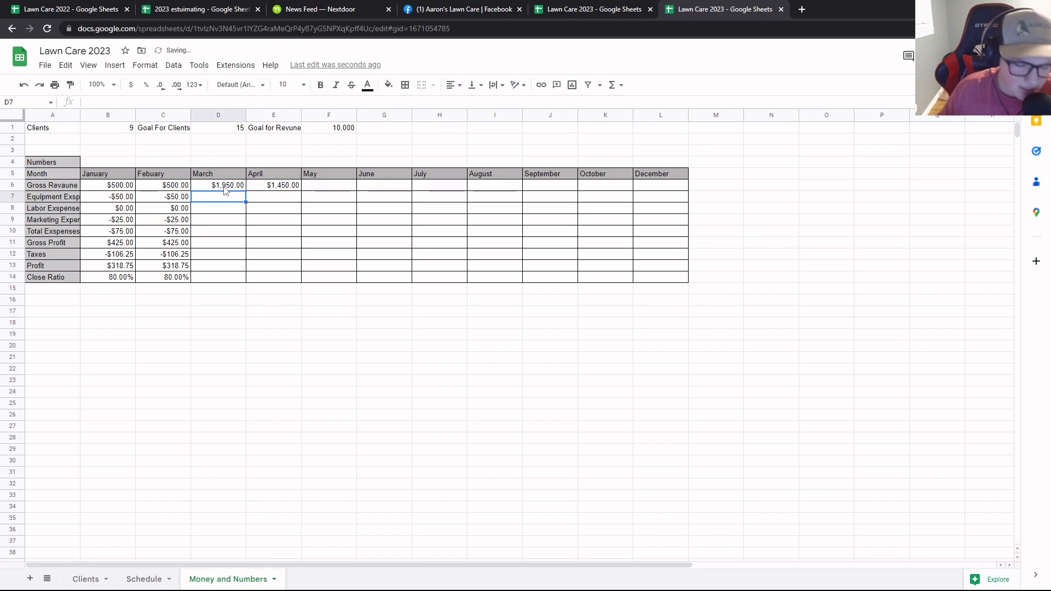
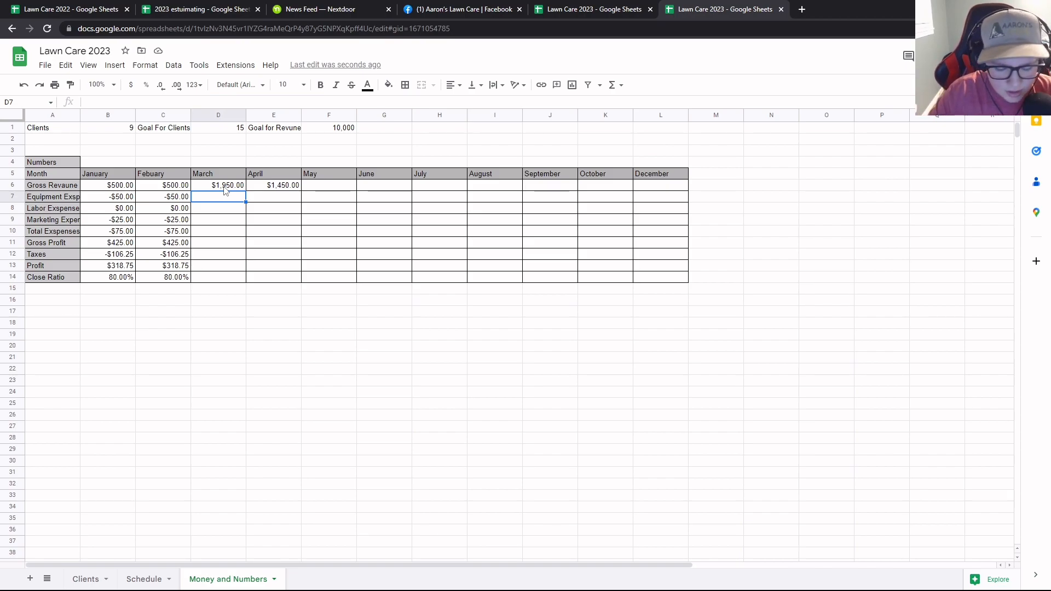
Fill in March's expenses: equipment -$150, labor 0 and marketing -$50
text(-$150)
key(Return)
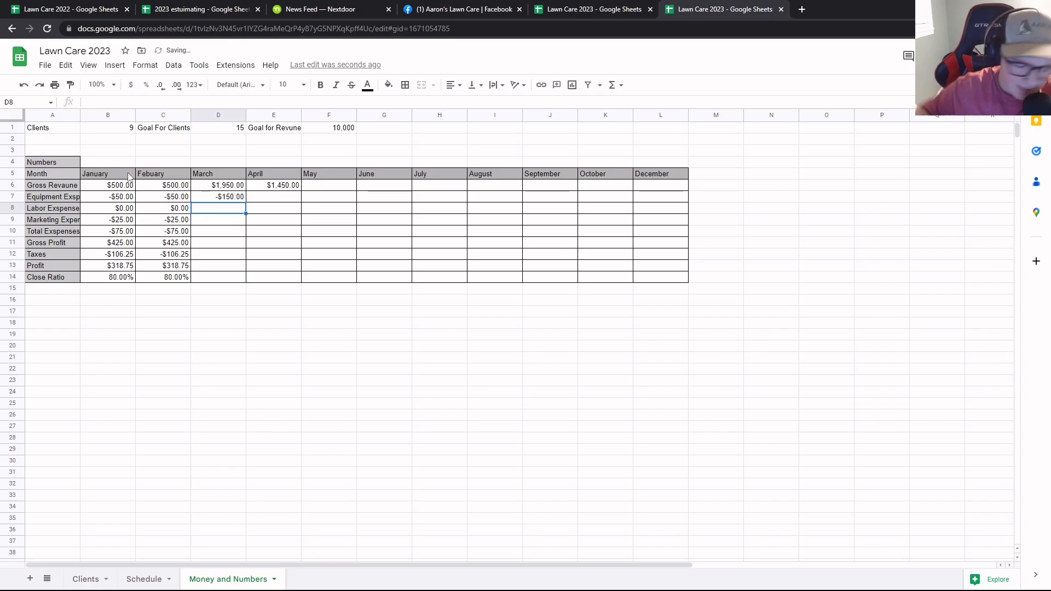
text(0)
key(Return)
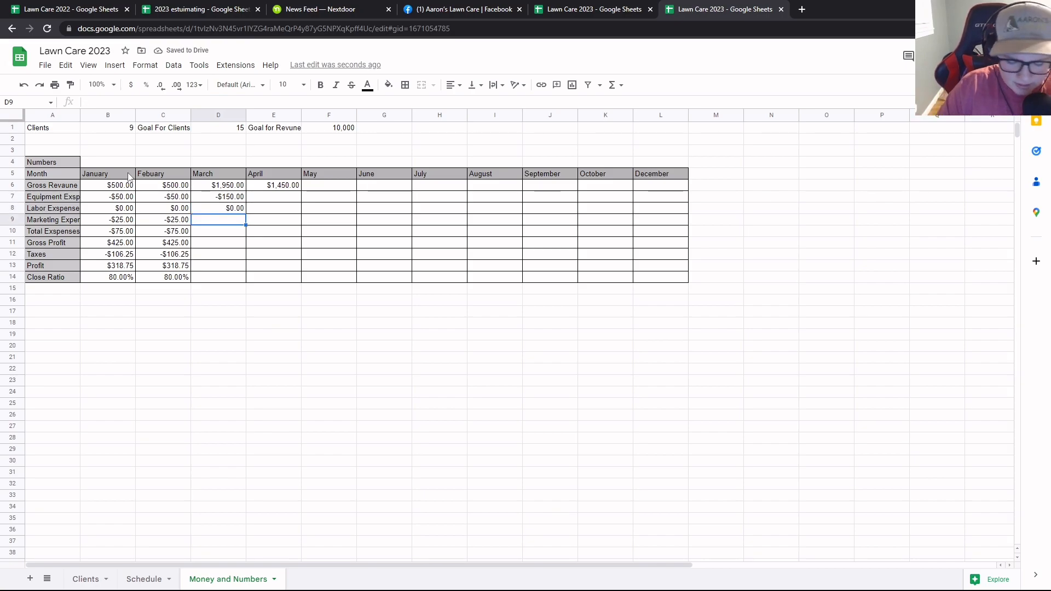
text(-$5)
text(0)
key(Return)
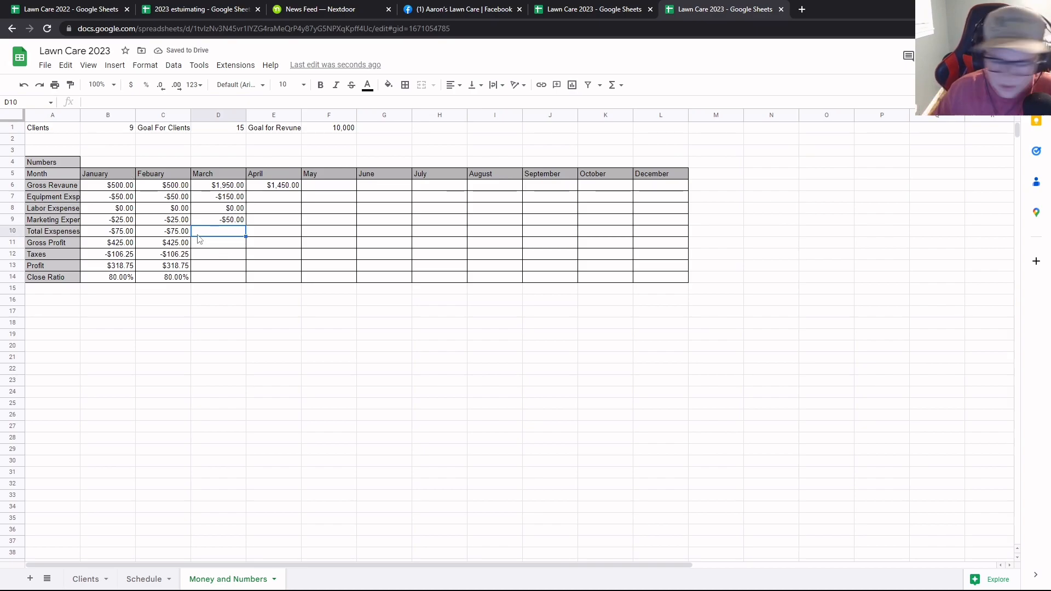
Calculate March's total expenses in D10 as the sum of D7:D9
click(613, 85)
click(625, 100)
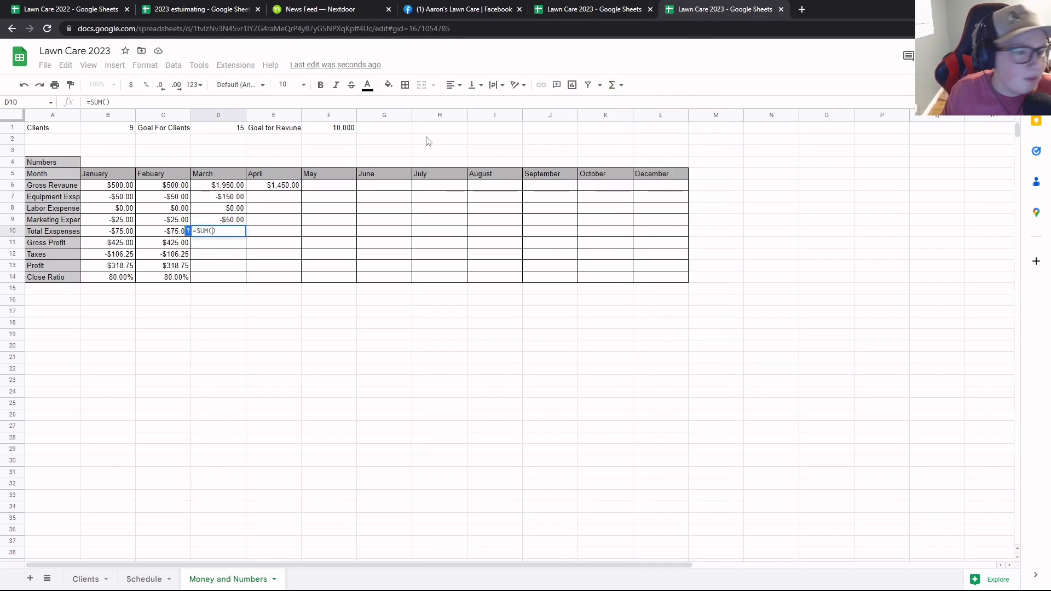
drag(244, 200, 237, 224)
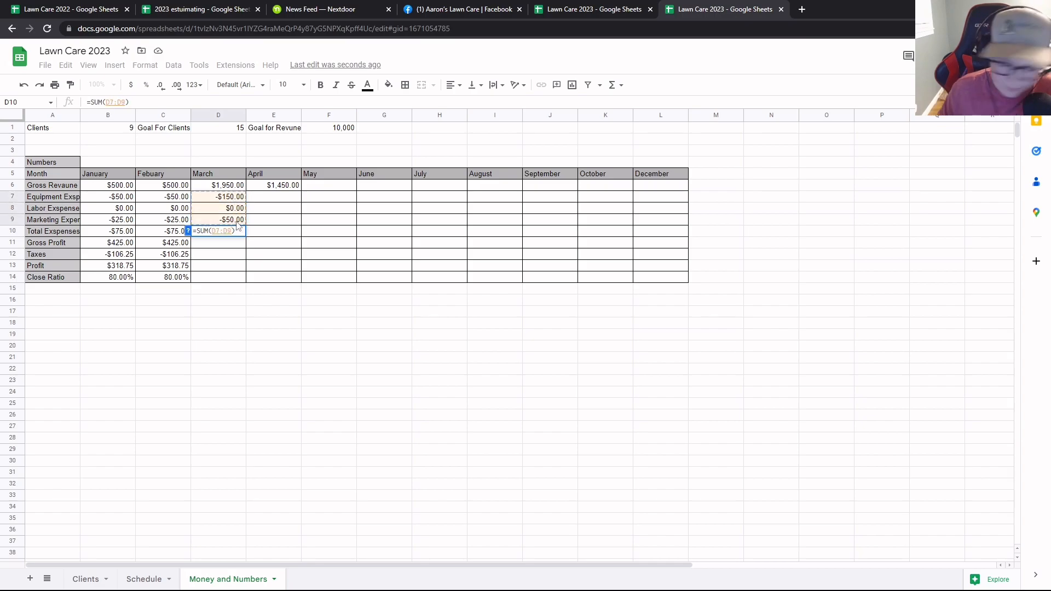
key(Return)
click(277, 313)
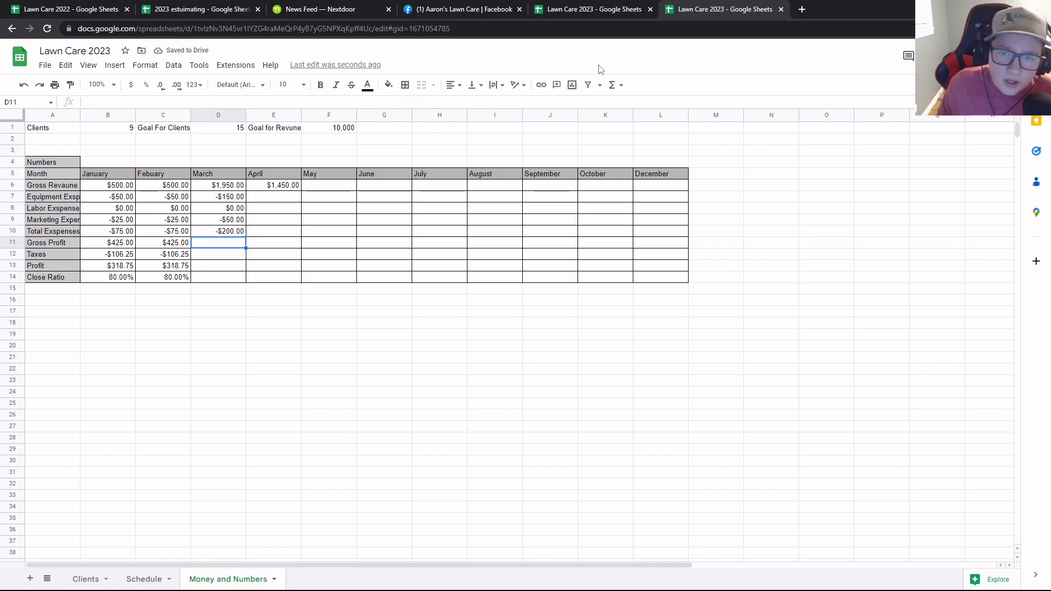
Calculate March's gross profit in D11 by summing the revenue and individual expenses in D6:D9
click(603, 87)
click(613, 85)
click(625, 103)
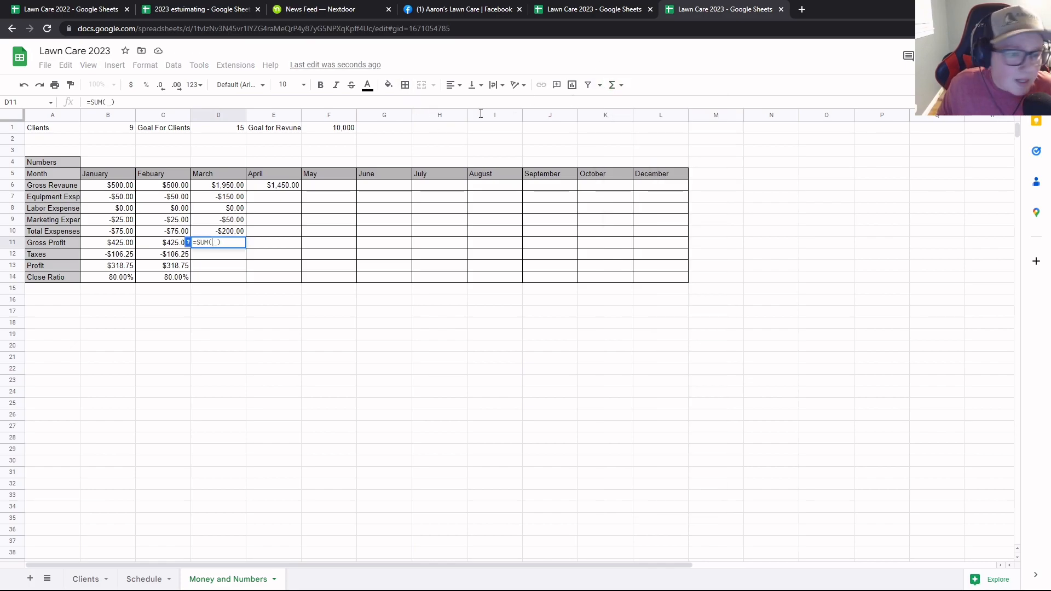
drag(227, 185, 232, 220)
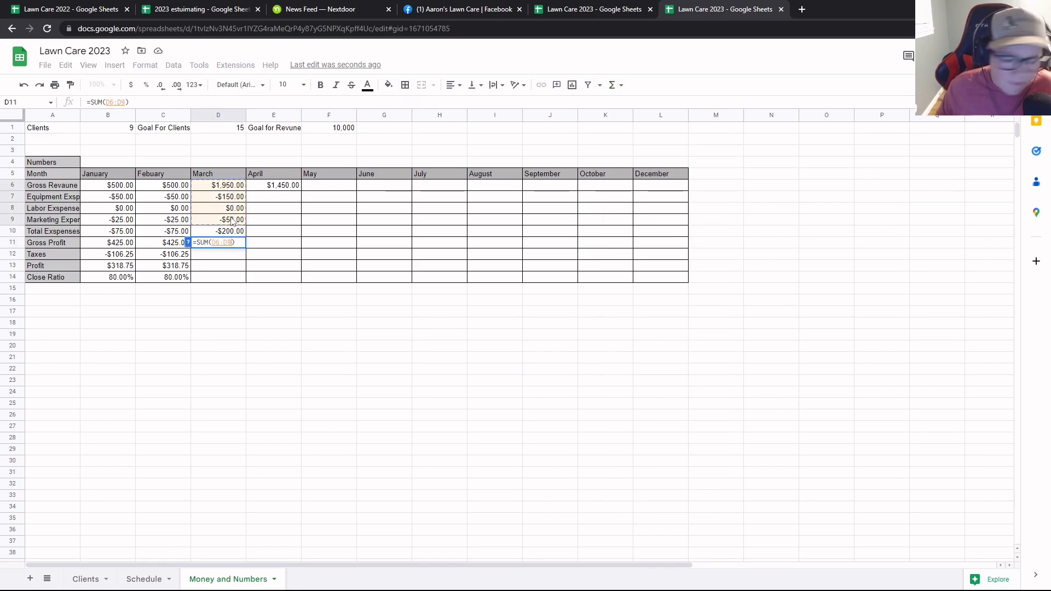
key(Return)
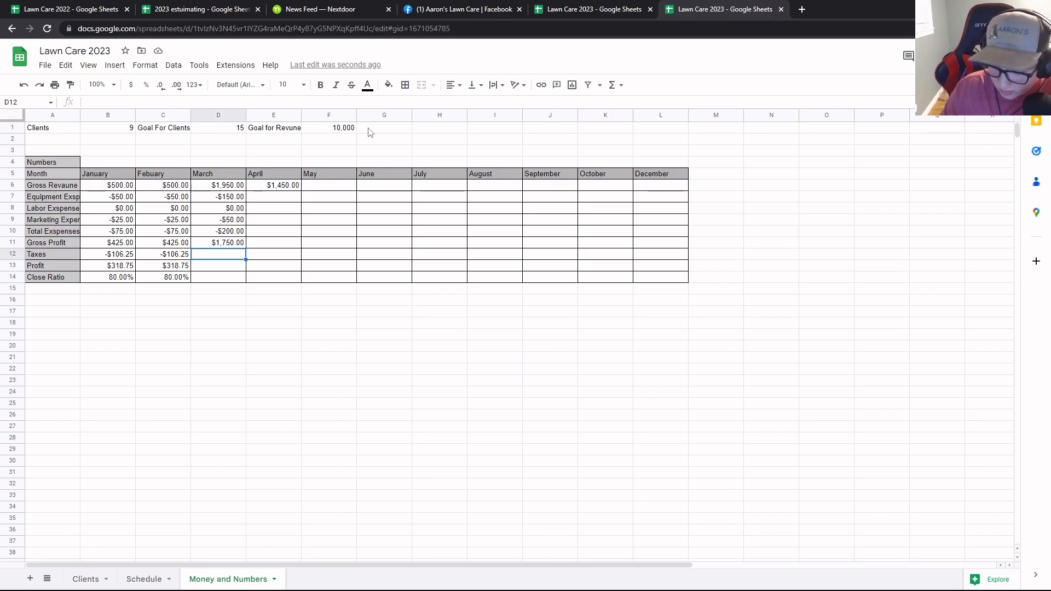
Enter March's taxes as the negative amount -437.5
text(3)
key(BackSpace)
text(43)
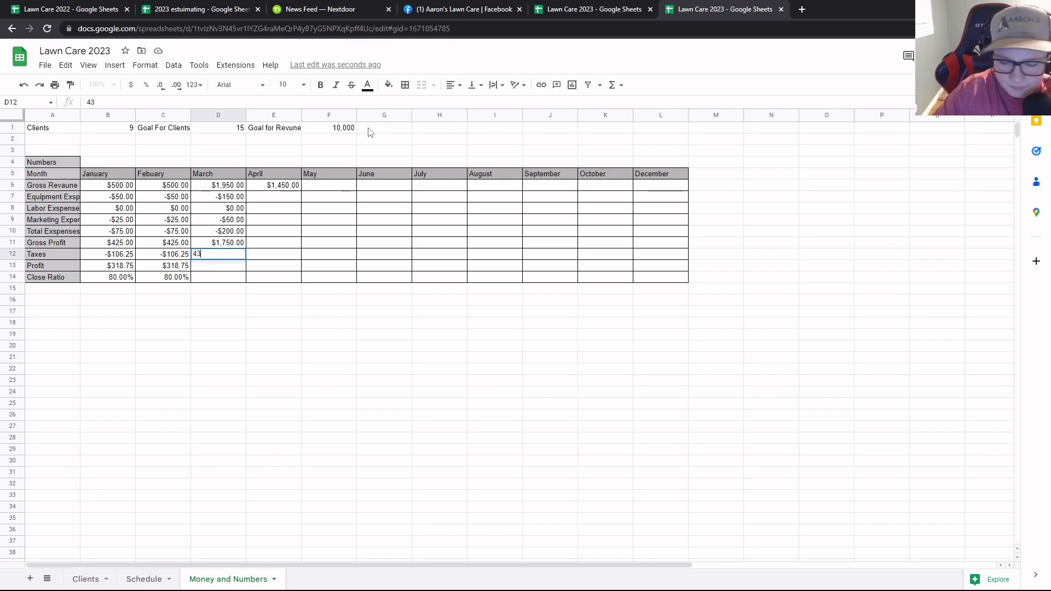
text(7.5)
key(Return)
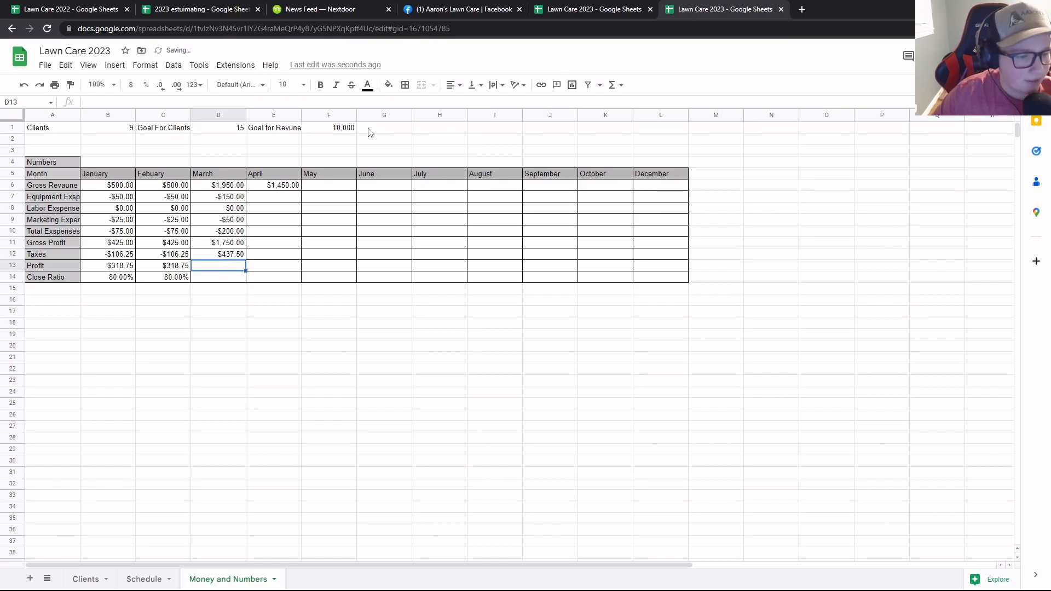
double_click(230, 255)
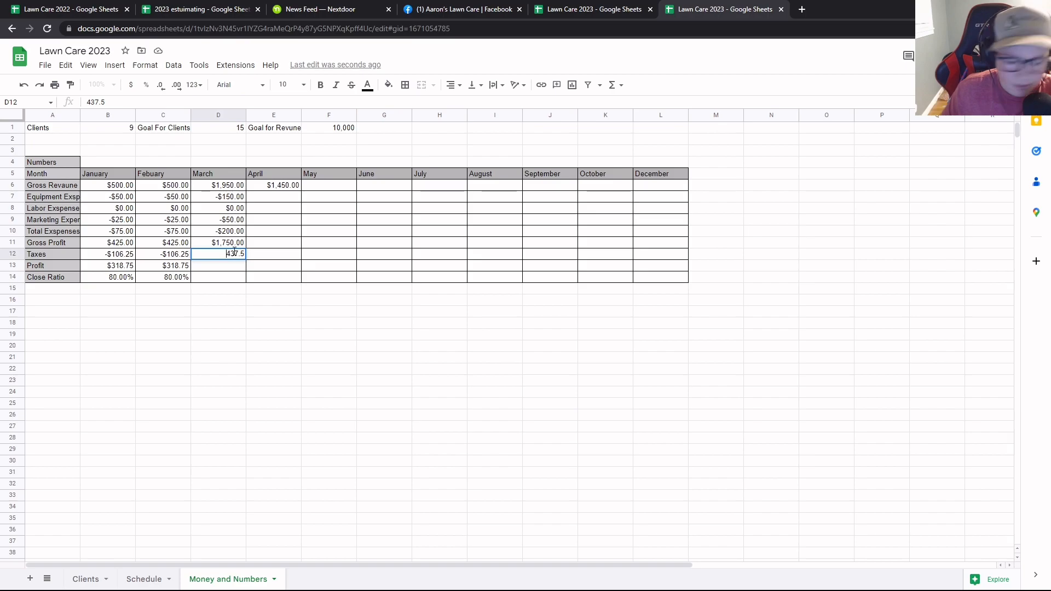
text(-)
key(Return)
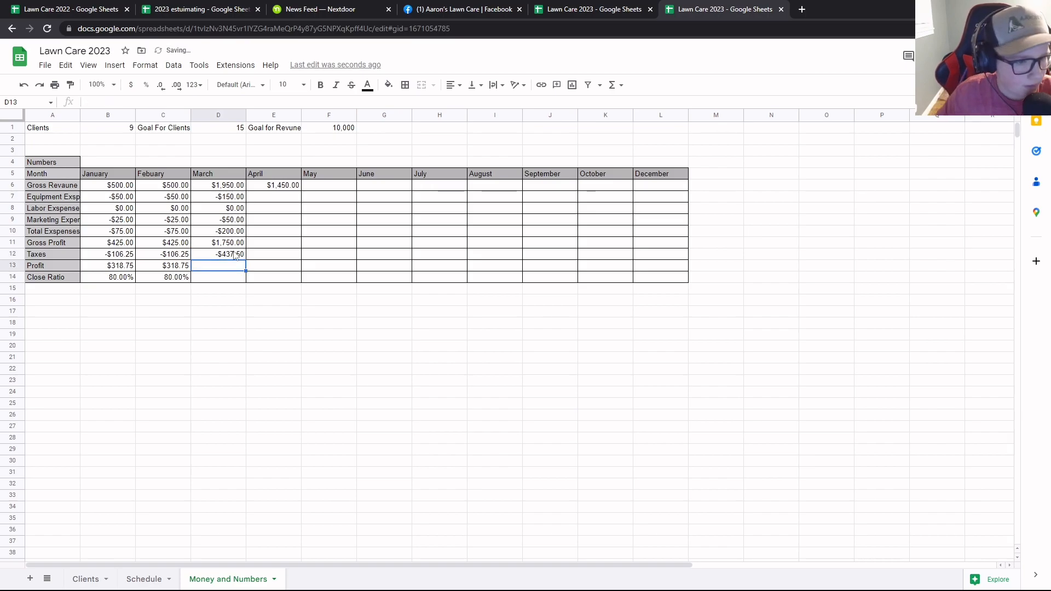
Calculate March's profit as the sum of its gross profit and taxes, and set its close ratio to 85%
click(615, 84)
click(621, 104)
drag(226, 243, 231, 256)
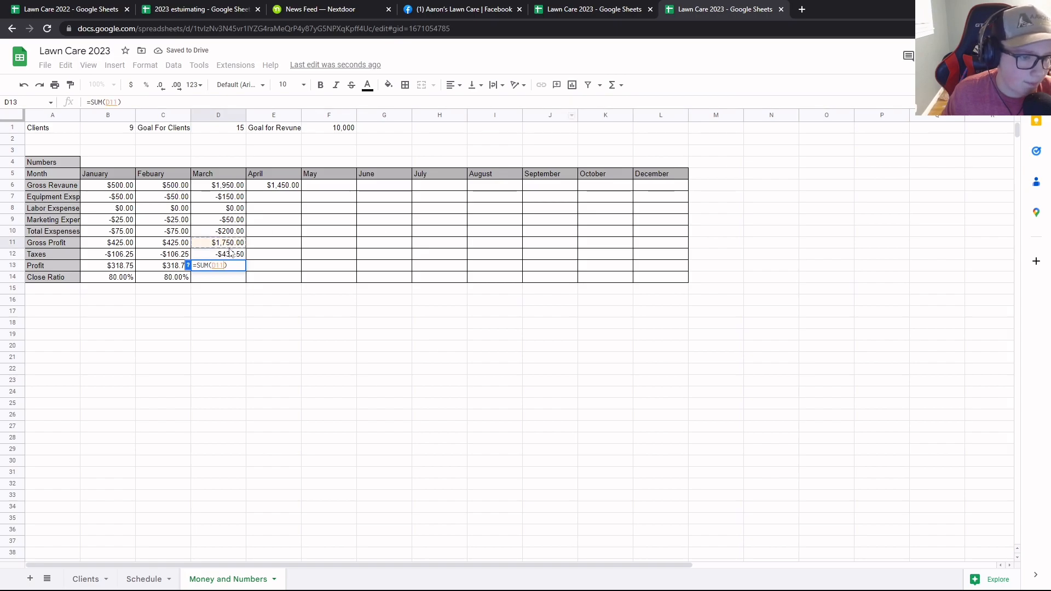
key(Return)
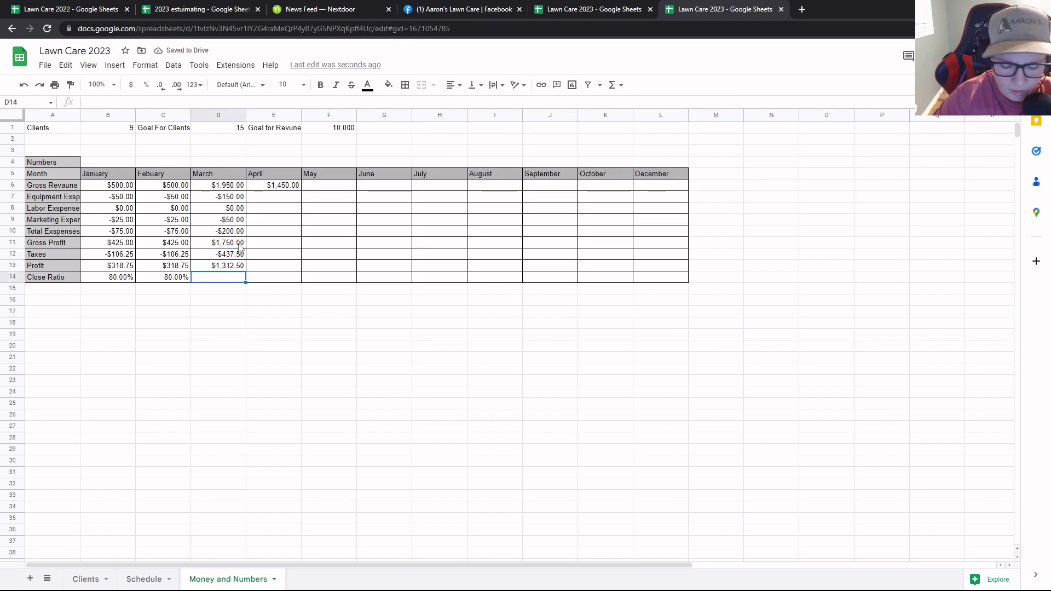
text(85%)
key(Return)
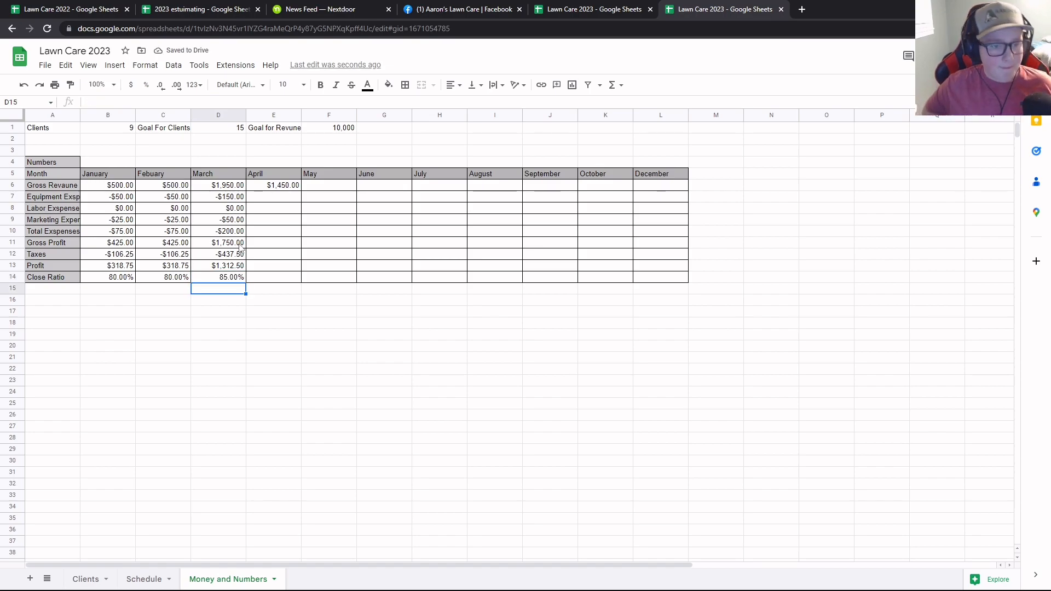
Enter April's equipment expense as the negative amount -100
click(283, 190)
click(281, 195)
text(1)
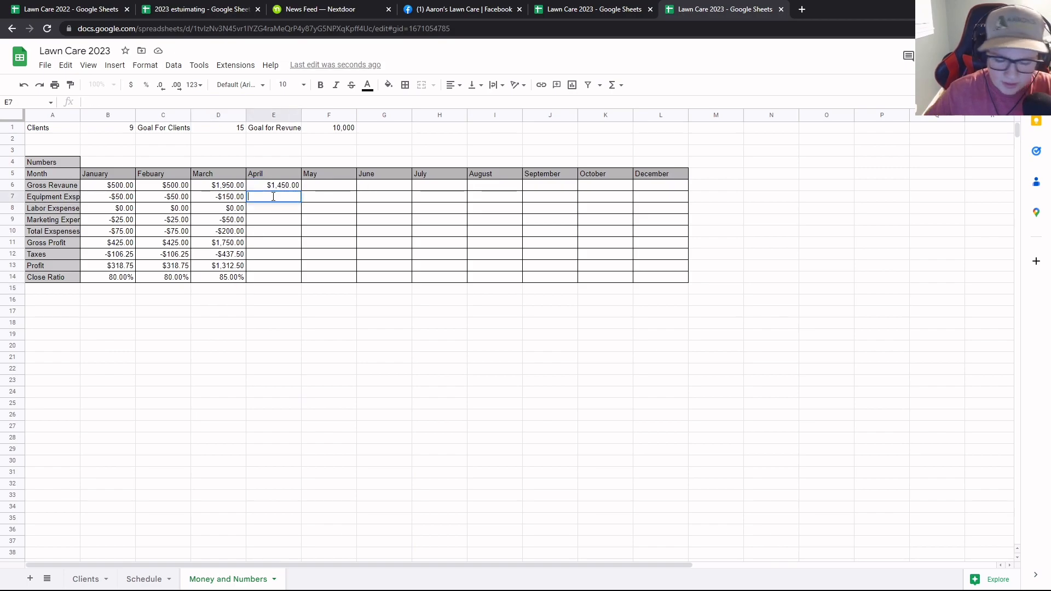
text(00)
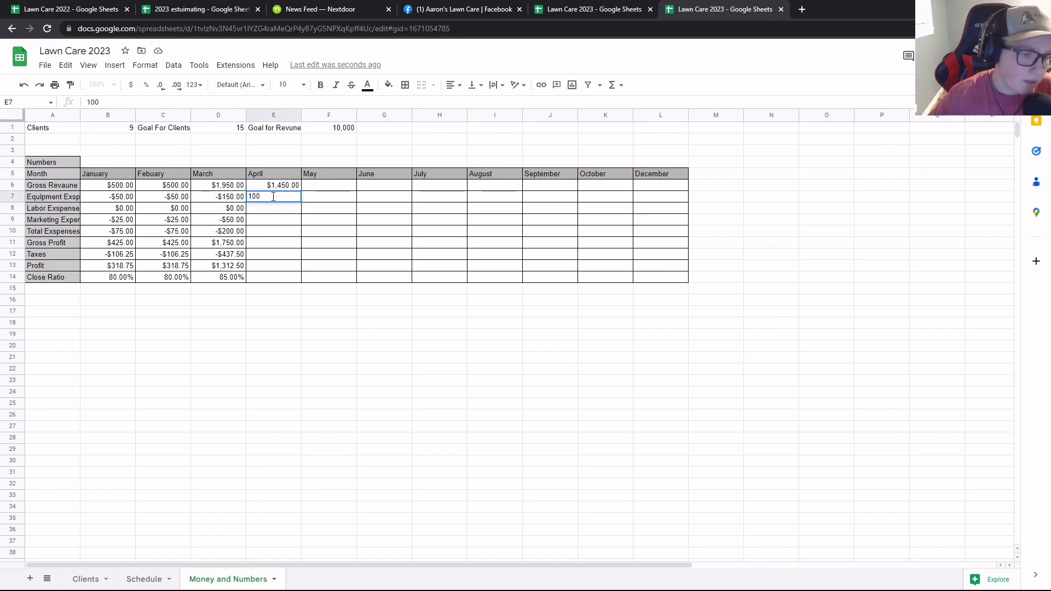
key(Return)
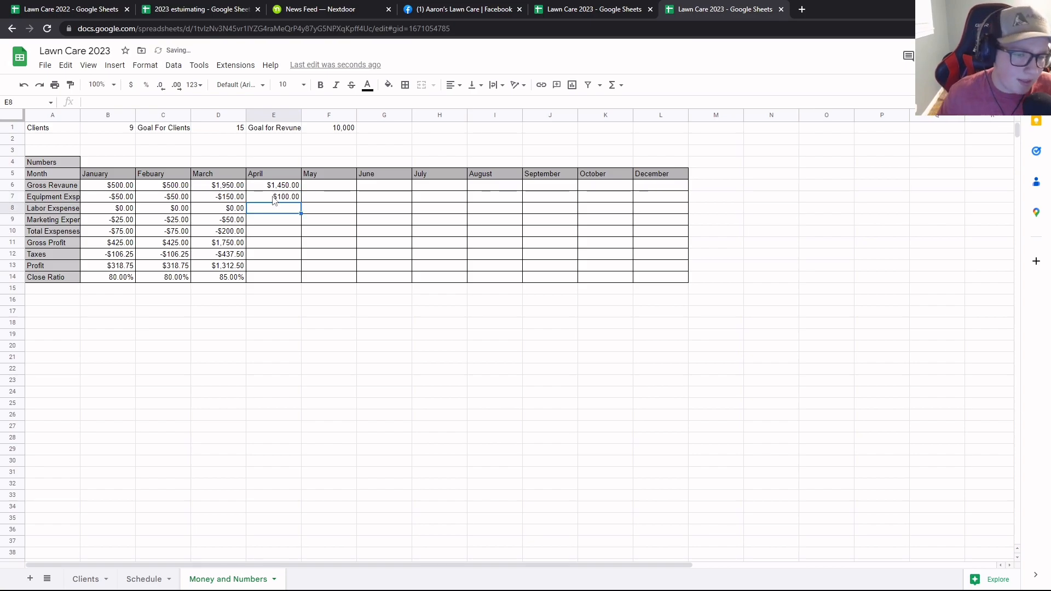
double_click(270, 197)
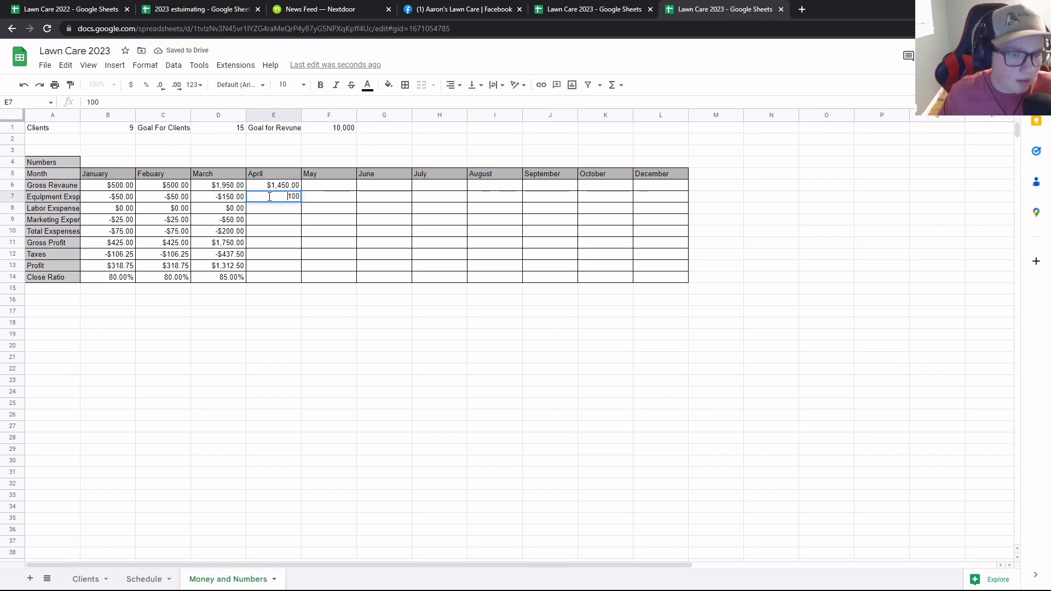
key(Home)
text(-)
key(Return)
Enter April's marketing expense as -25 and its labor expense as 0
click(280, 220)
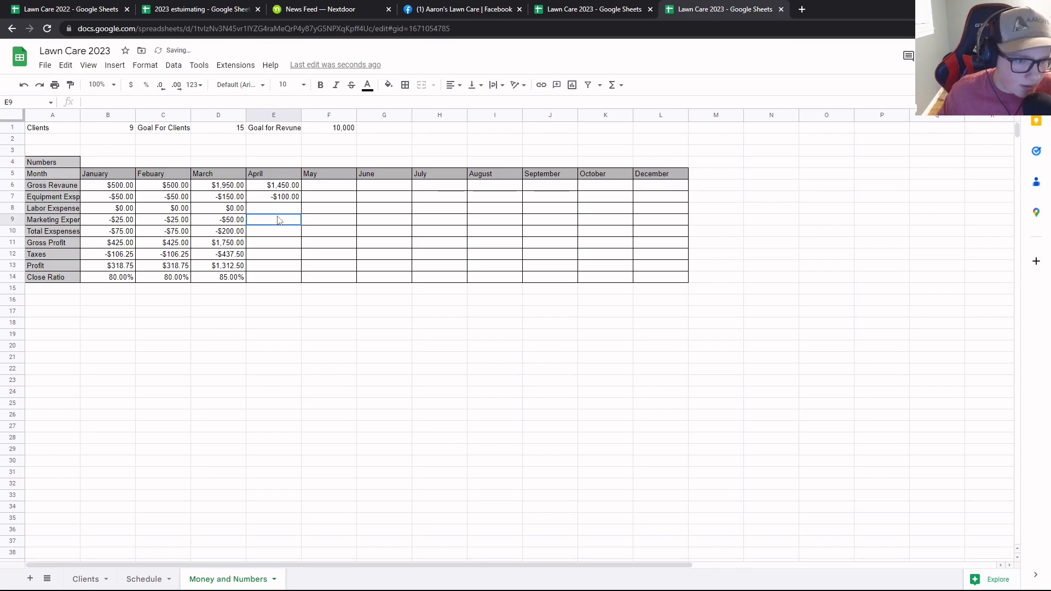
text(-25)
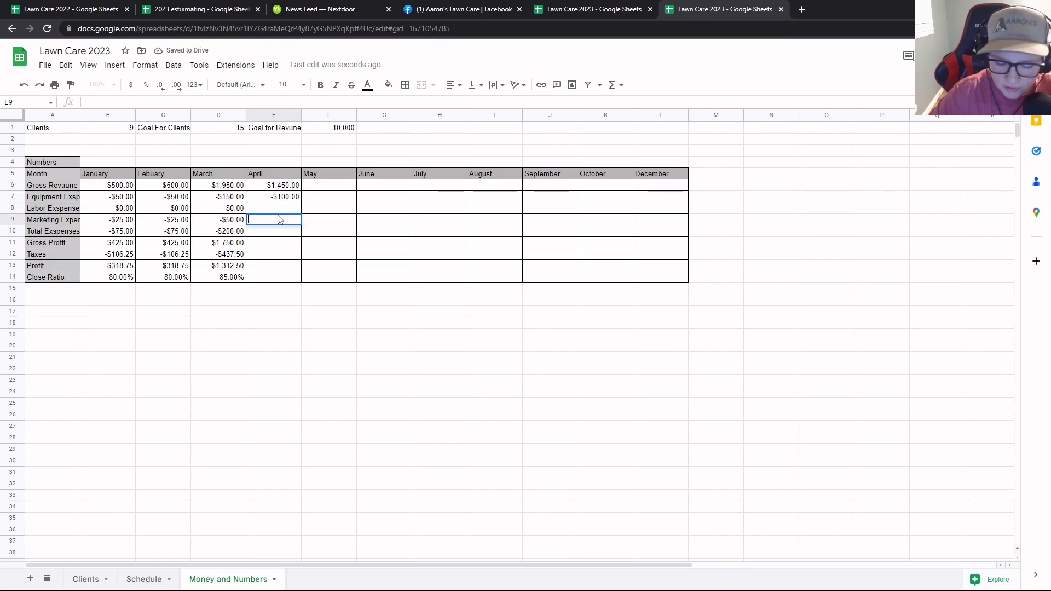
key(Return)
click(279, 211)
text(0)
key(Return)
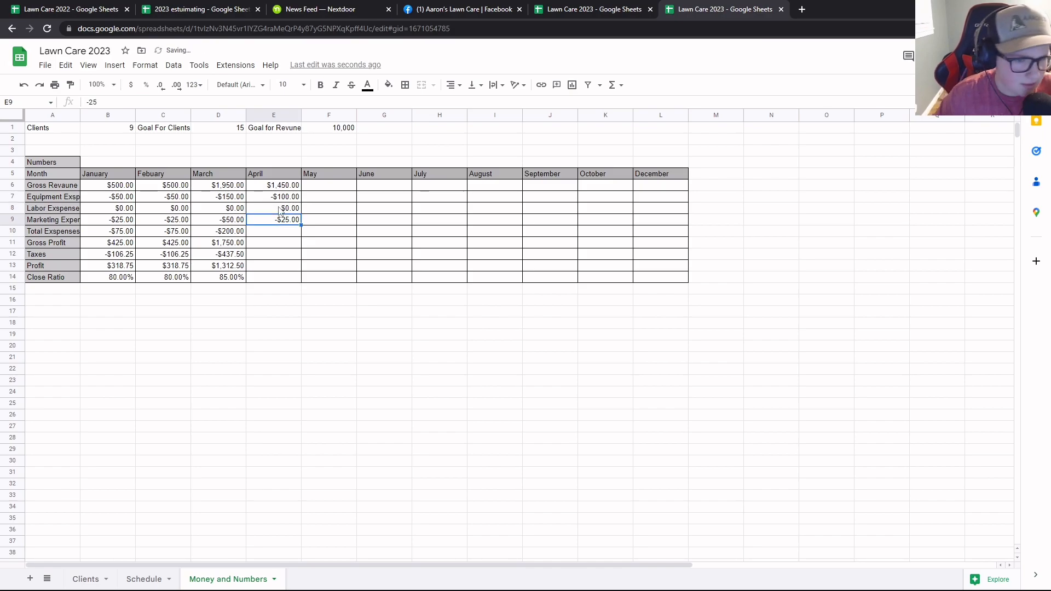
Calculate April's total expenses in E10 as the sum of E7:E9
click(286, 235)
click(613, 85)
click(618, 104)
drag(284, 189, 280, 222)
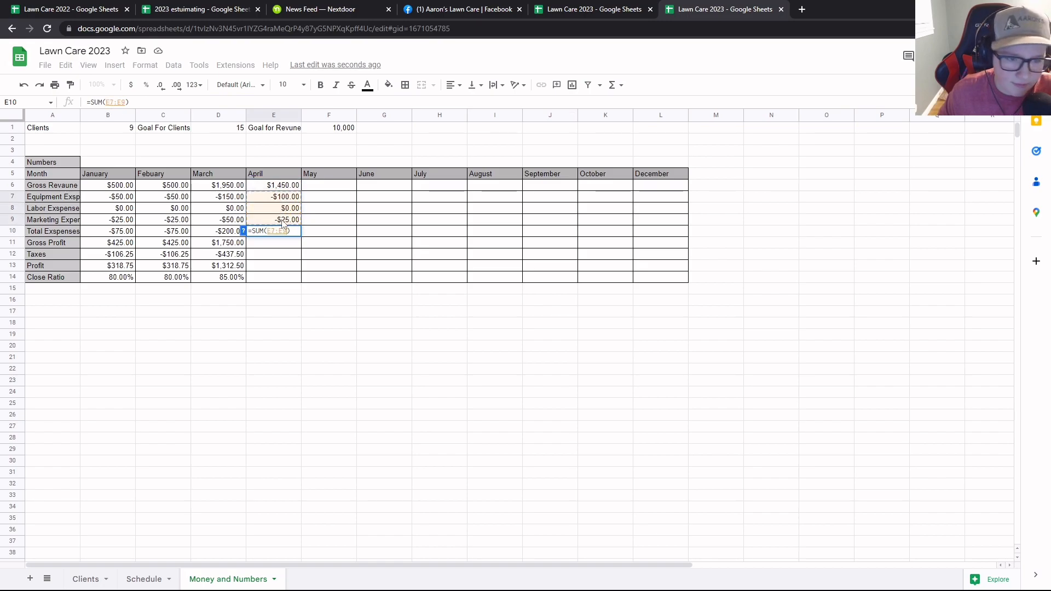
key(Return)
Calculate April's gross profit in E11 by summing the revenue and individual expenses in E6:E9
click(614, 85)
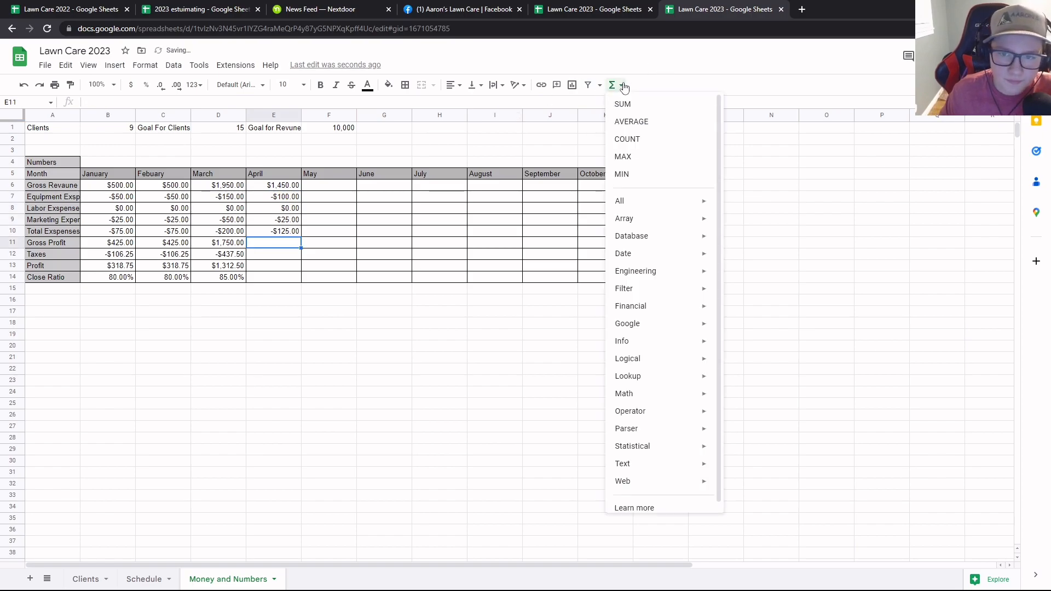
click(623, 104)
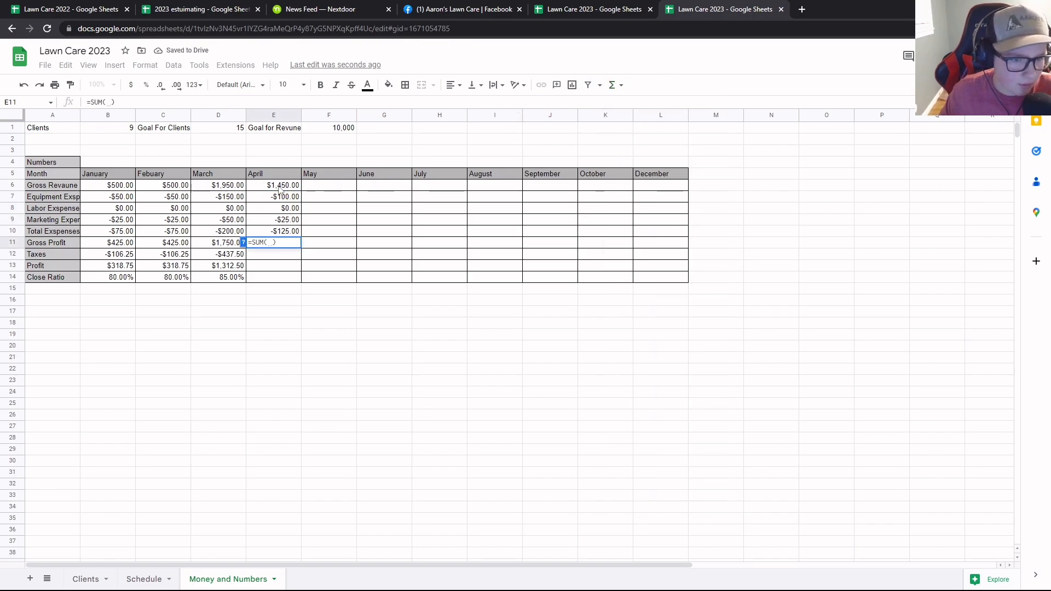
drag(282, 185, 285, 219)
key(Return)
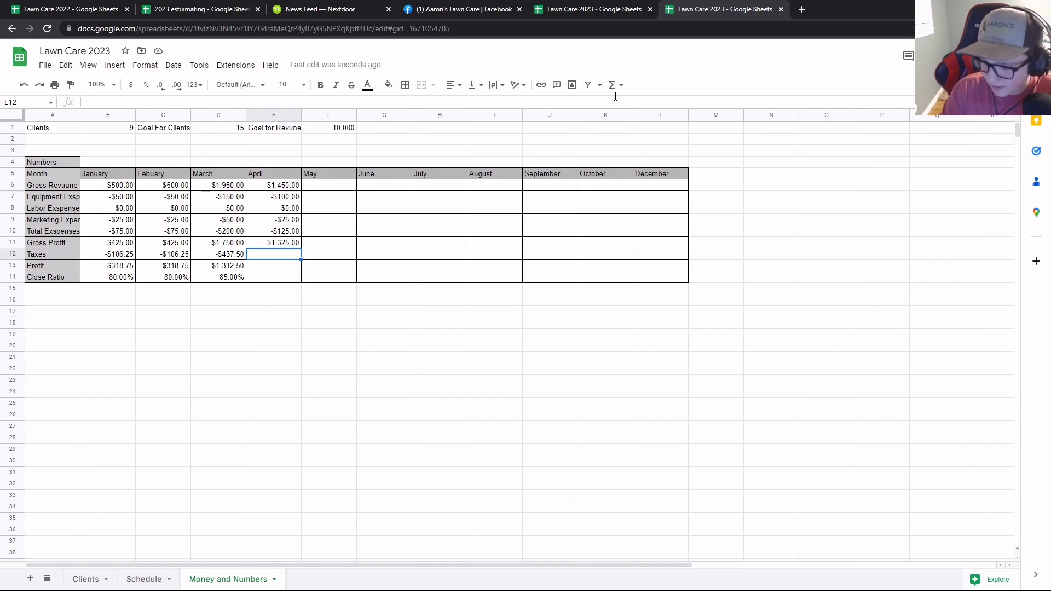
Enter April's taxes as the negative amount -331.25
text(331.25)
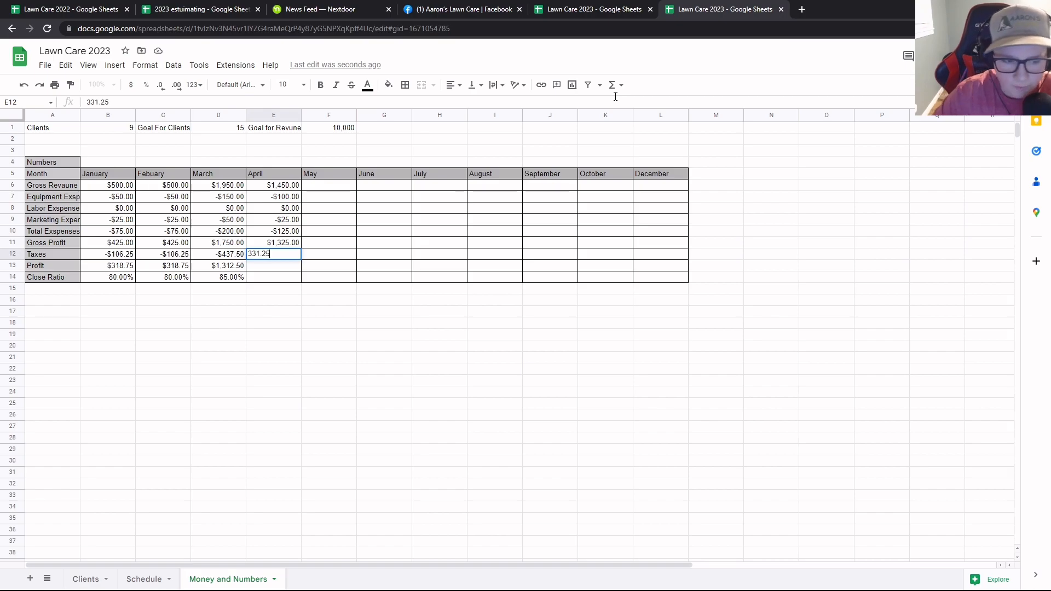
key(Return)
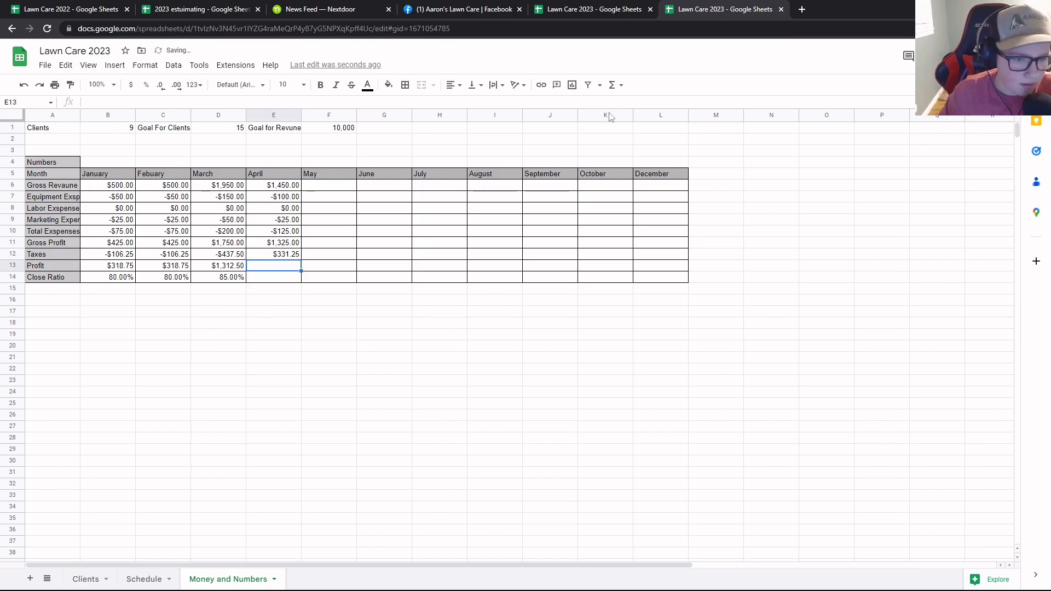
double_click(272, 256)
click(273, 255)
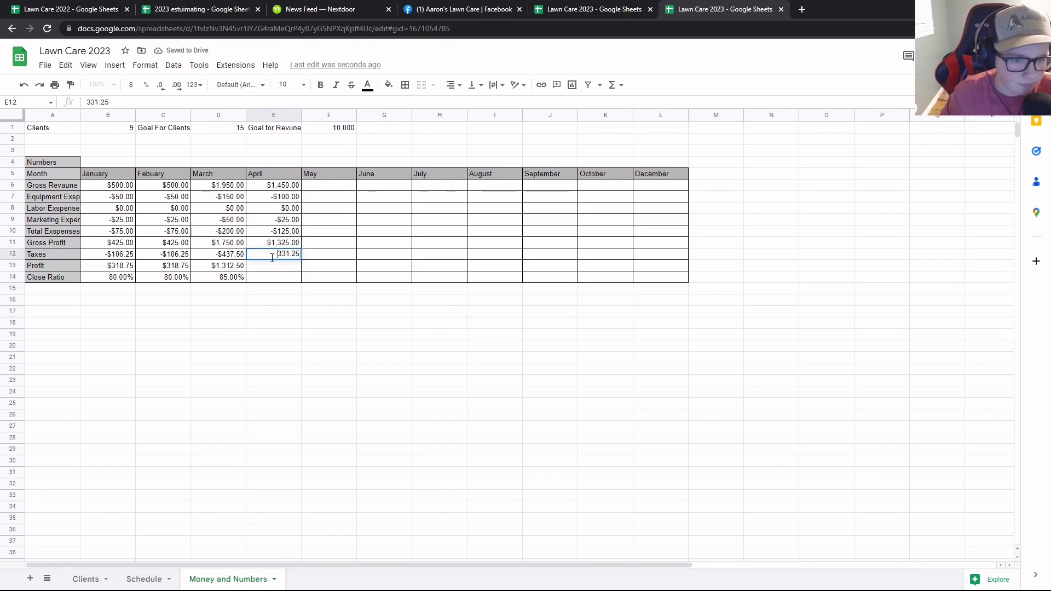
text(-)
key(Return)
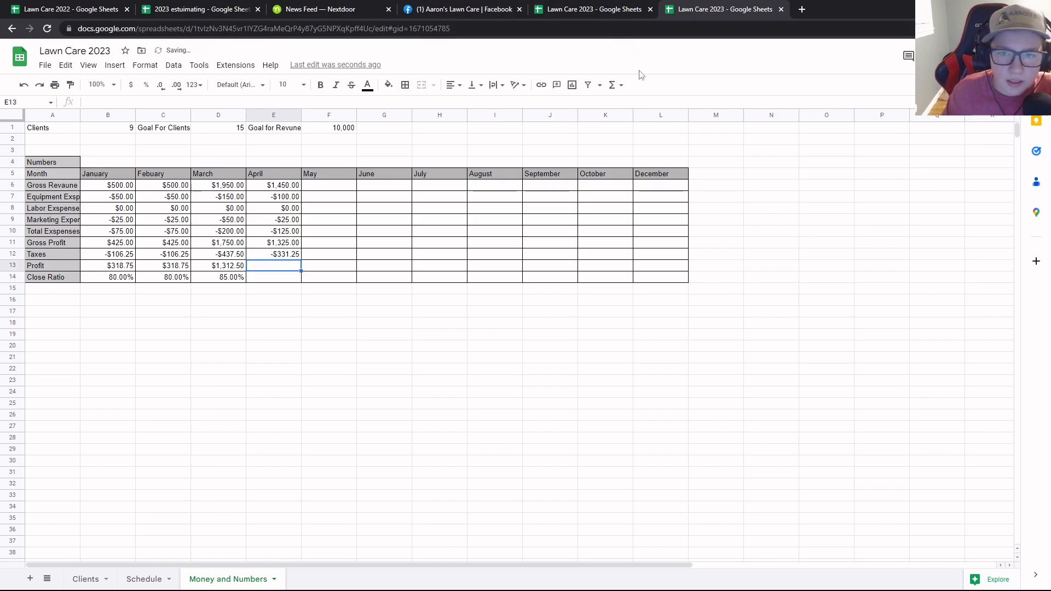
Calculate April's profit as the sum of its gross profit and taxes, and set its close ratio to 90%
click(613, 85)
click(619, 108)
drag(294, 244, 294, 255)
key(Return)
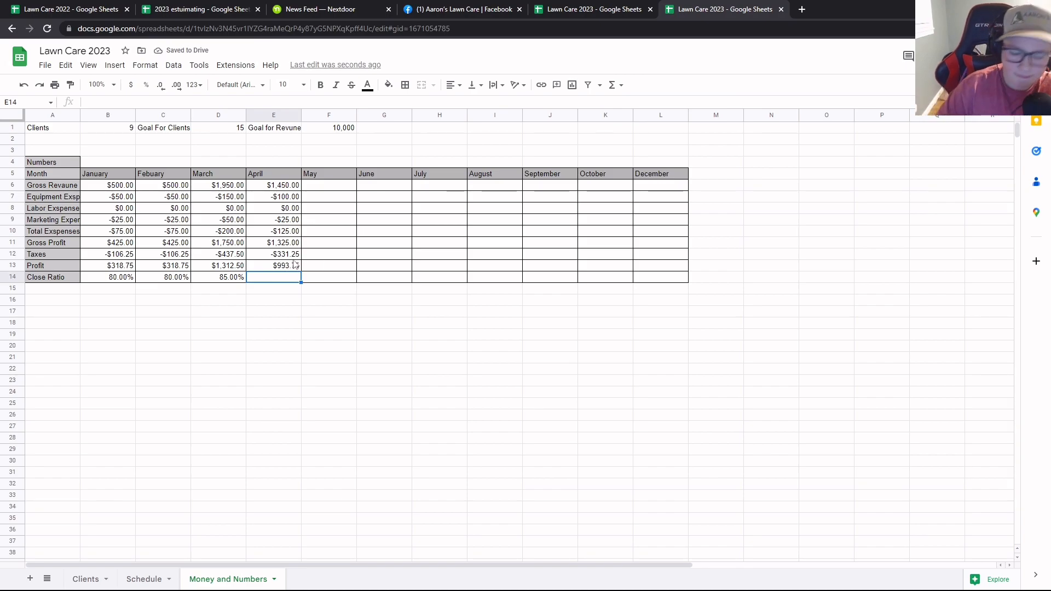
text(90%)
key(Return)
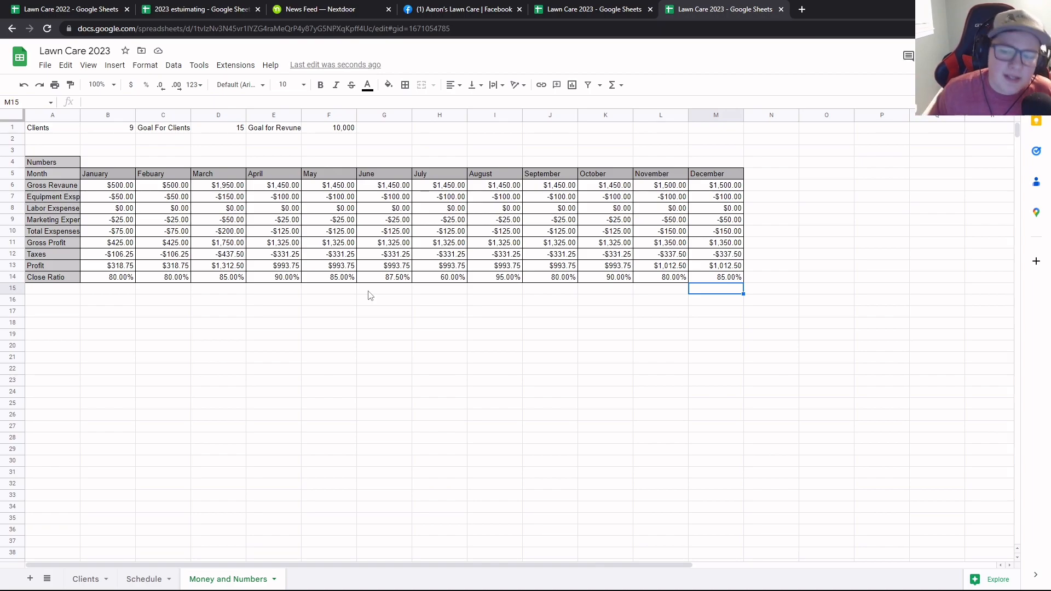
Copy the row labels in A5:A14 and enter the heading "Numbers for the Year" in A18
click(675, 187)
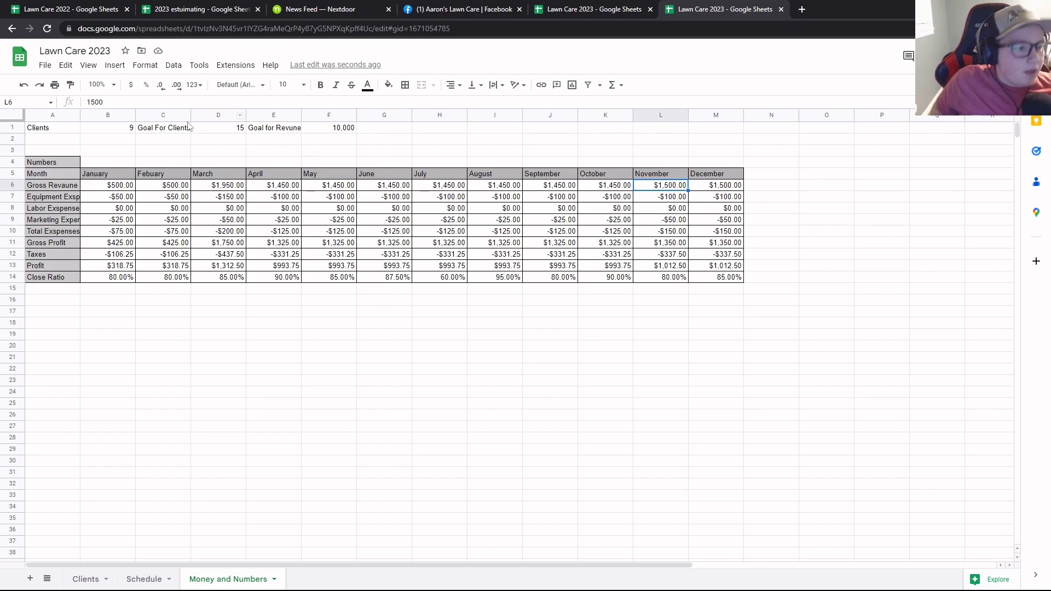
drag(58, 176, 57, 281)
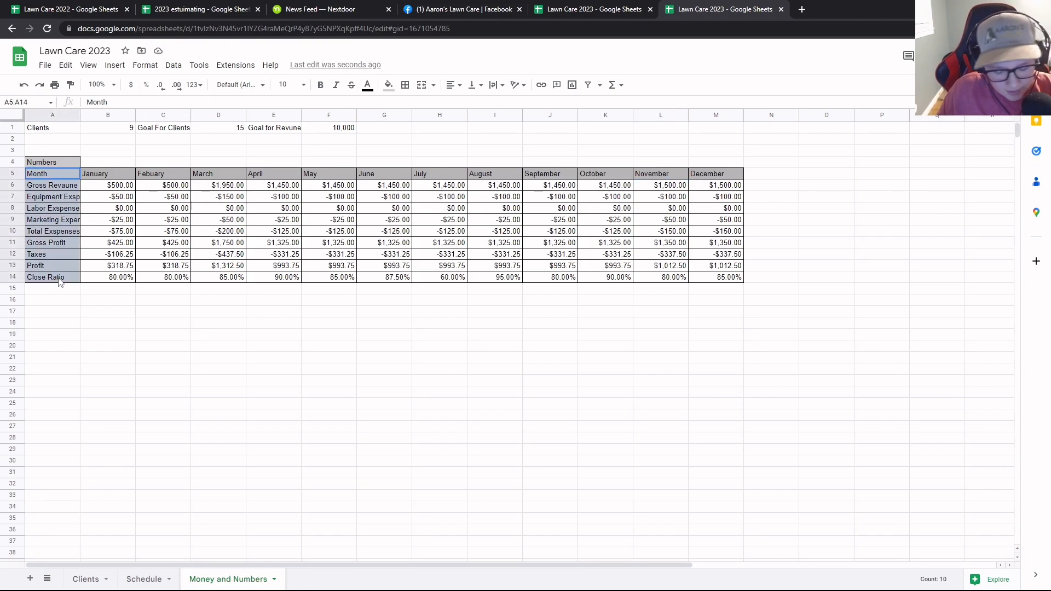
key(ctrl+c)
click(35, 312)
click(35, 325)
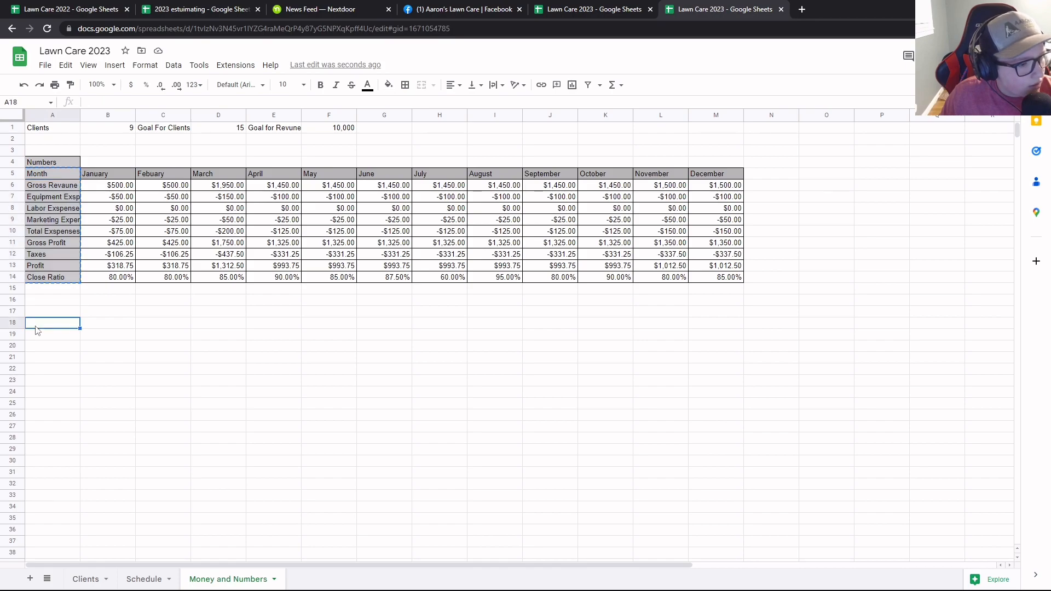
text(Numbers f)
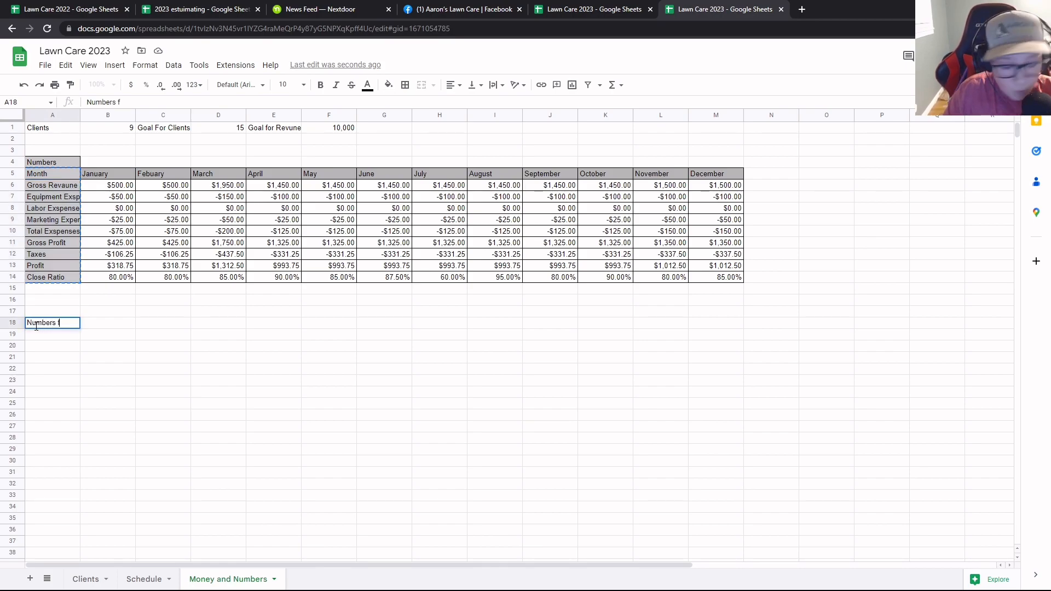
text(or the ye)
key(BackSpace)
key(BackSpace)
key(BackSpace)
text(Year)
Paste the copied row labels into A19:A28 under the yearly heading and delete the Month row
drag(43, 335, 31, 436)
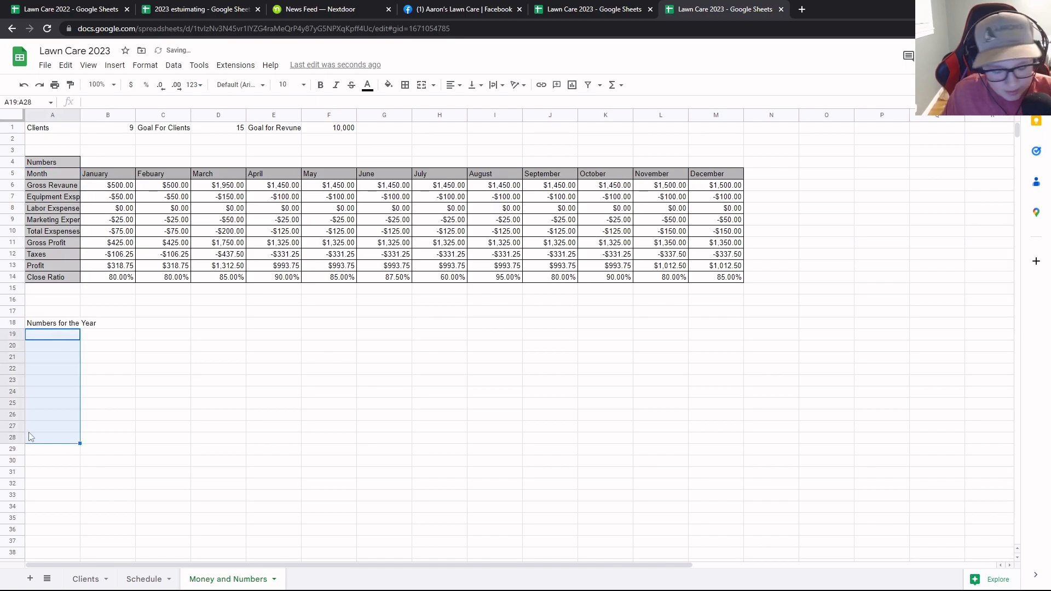
key(ctrl+v)
mouse_move(110, 324)
mouse_down()
mouse_move(126, 352)
mouse_move(115, 328)
mouse_up()
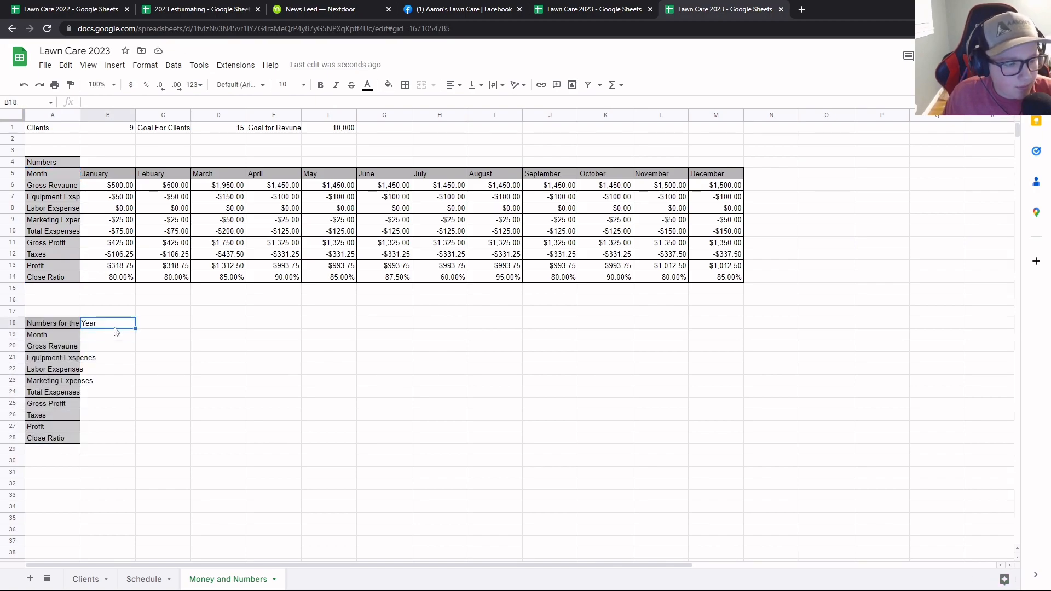
click(103, 336)
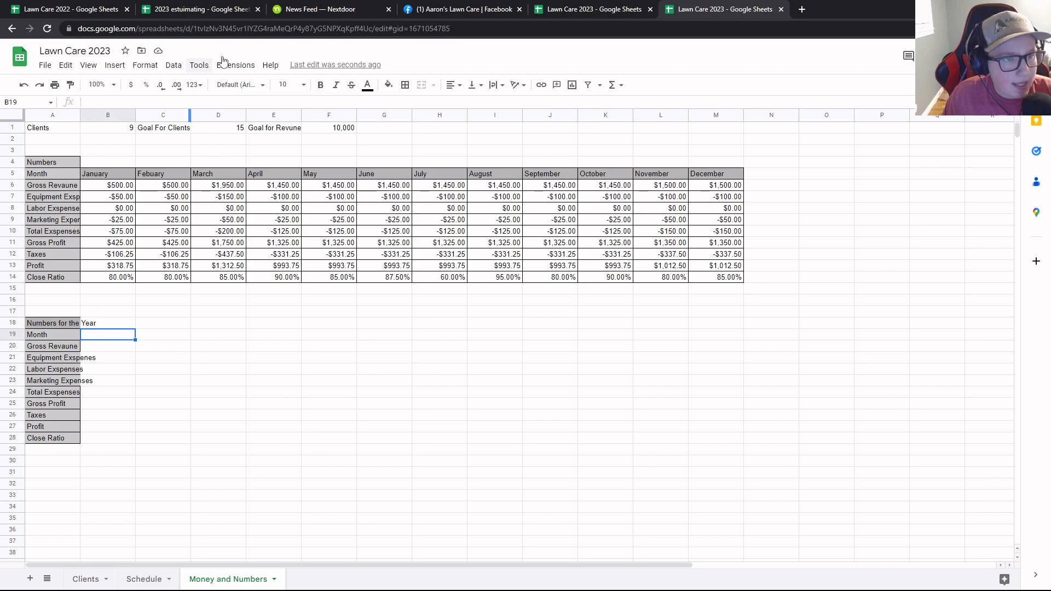
click(98, 337)
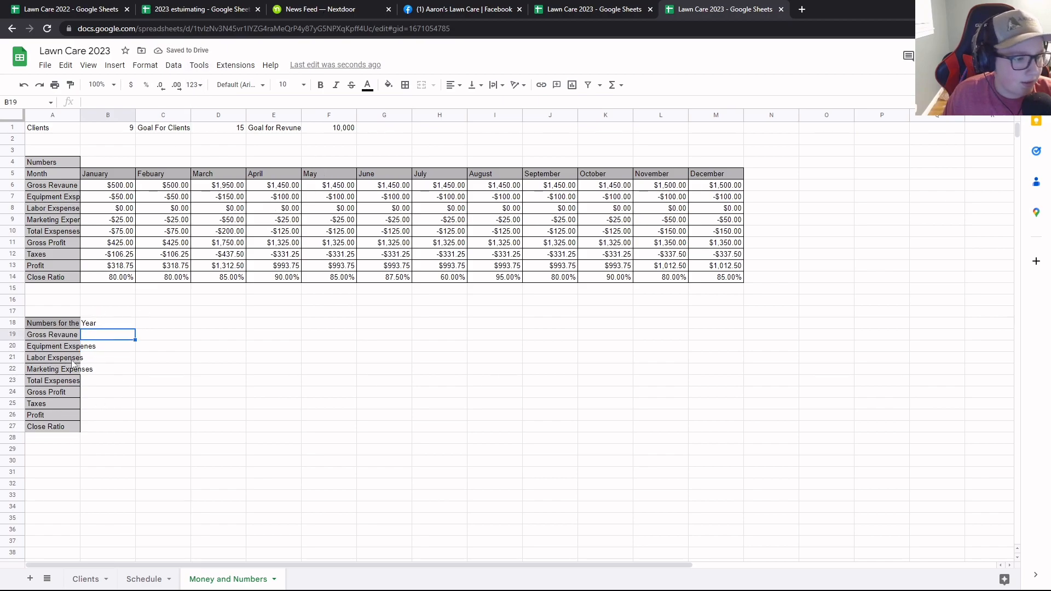
Apply all borders to the yearly value cells B19:B27
drag(113, 335, 113, 429)
click(405, 85)
click(410, 106)
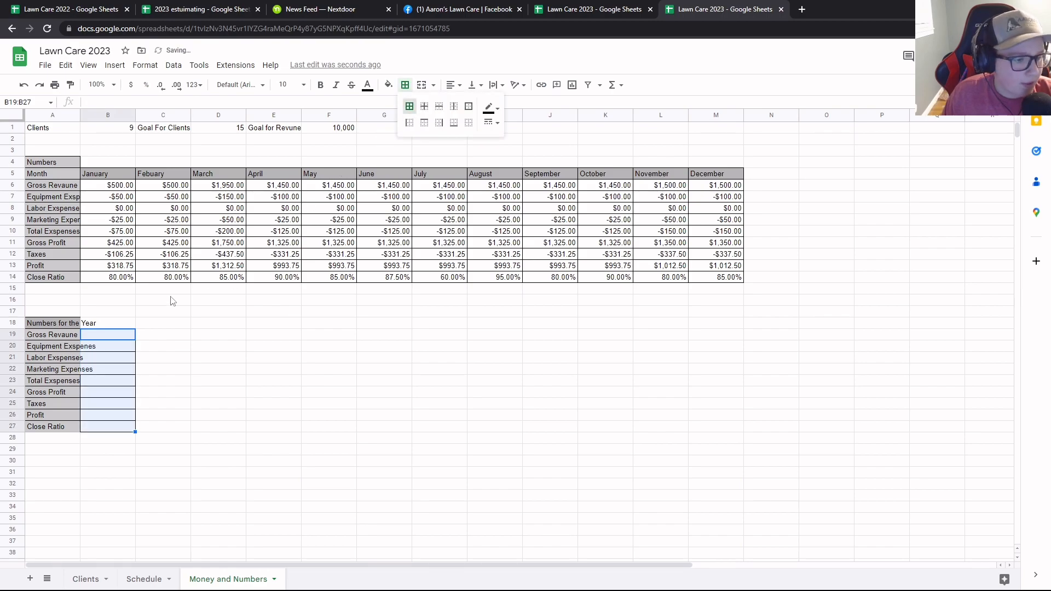
Calculate the yearly gross revenue in B19 as the sum of B6:M6, and format the revenue goal in F1 as currency
click(114, 335)
click(613, 84)
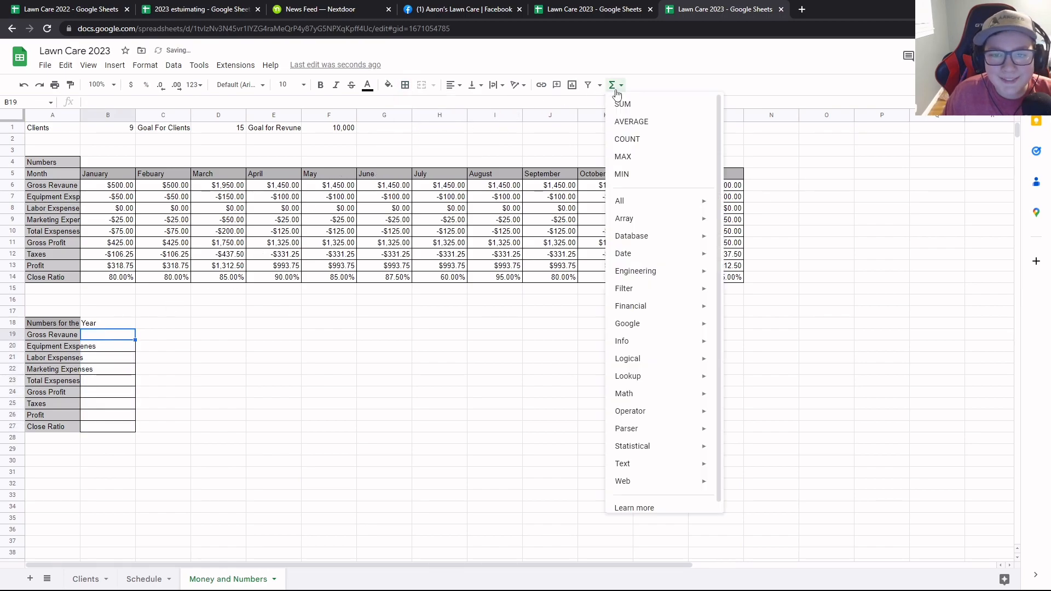
click(617, 101)
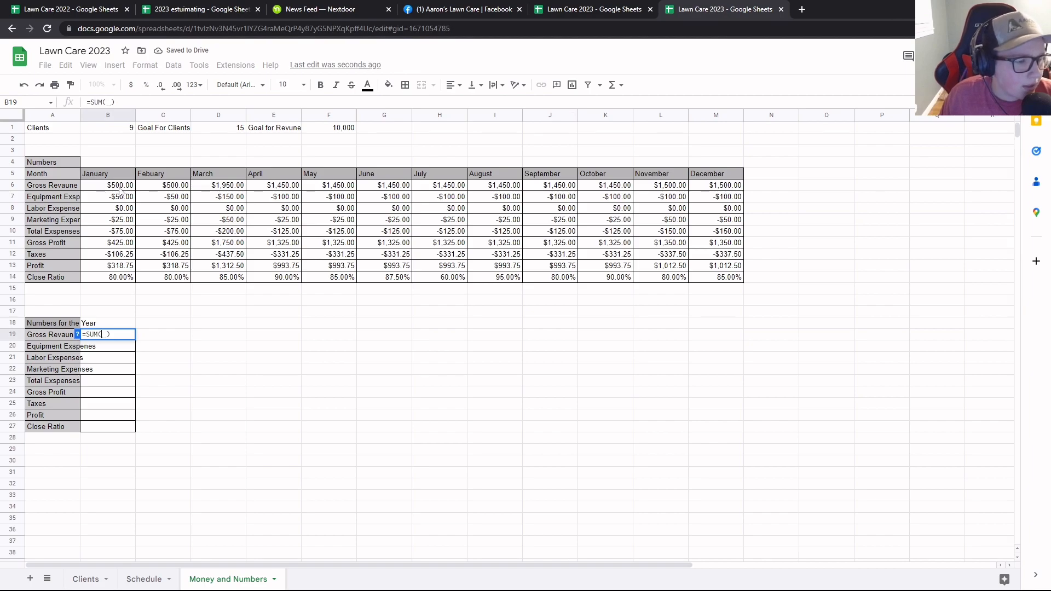
drag(119, 190, 711, 188)
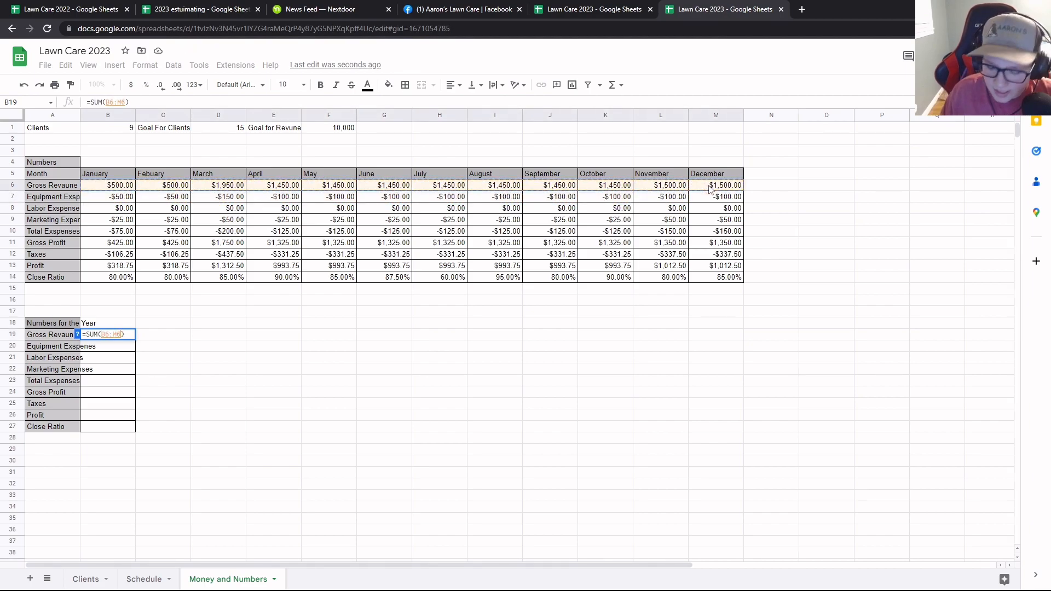
key(Return)
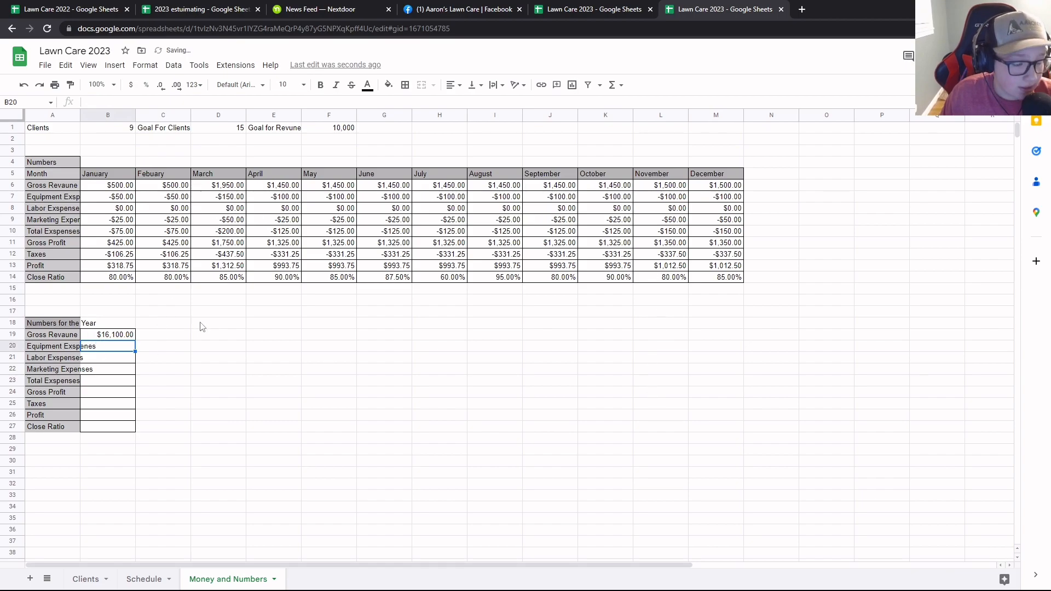
click(329, 131)
click(130, 84)
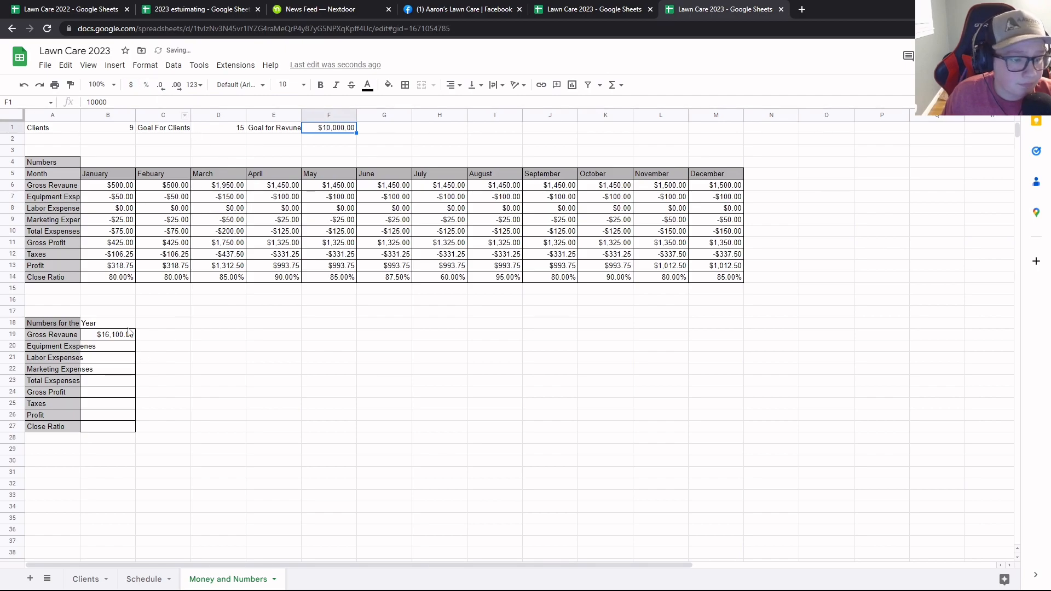
Calculate the yearly equipment expenses in B20 as the sum of B7:M7
click(116, 347)
click(616, 84)
click(624, 105)
drag(107, 199, 722, 200)
key(Return)
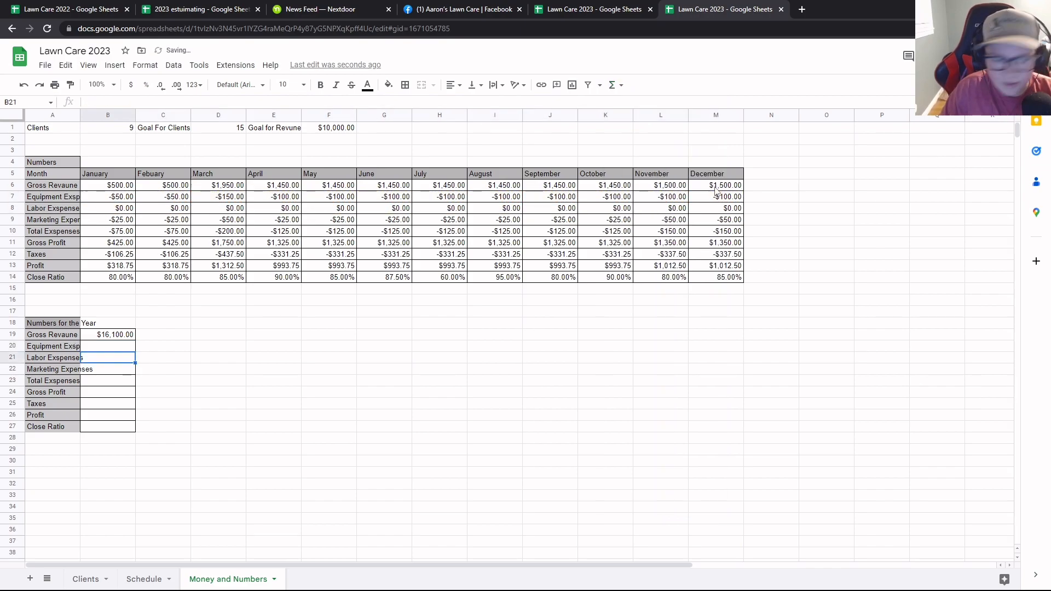
Fill the yearly labor expenses cell B21 with the sum of B9:M9
click(616, 85)
click(624, 104)
drag(114, 222, 732, 220)
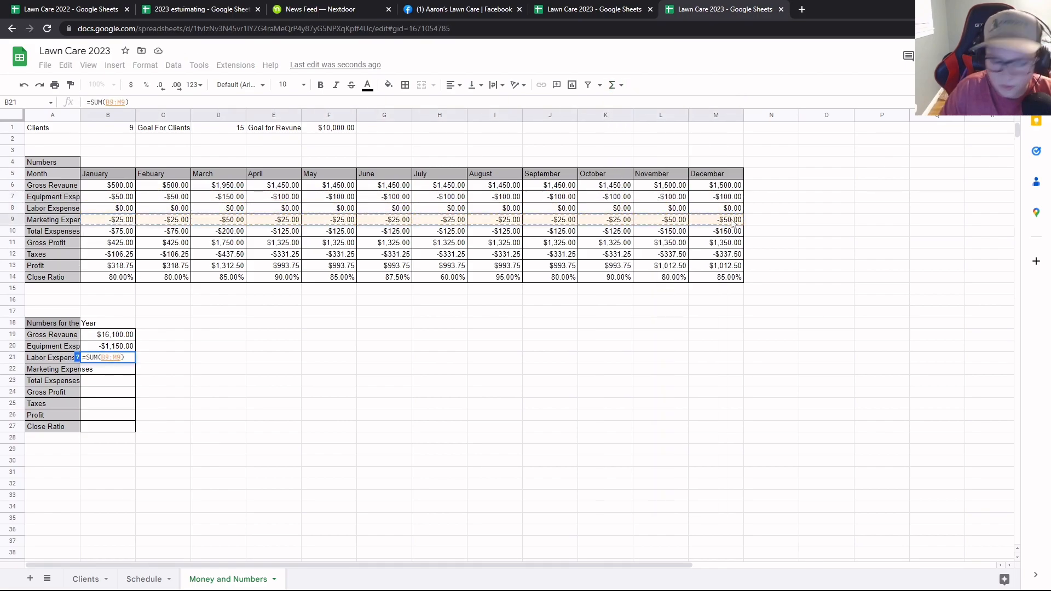
key(Return)
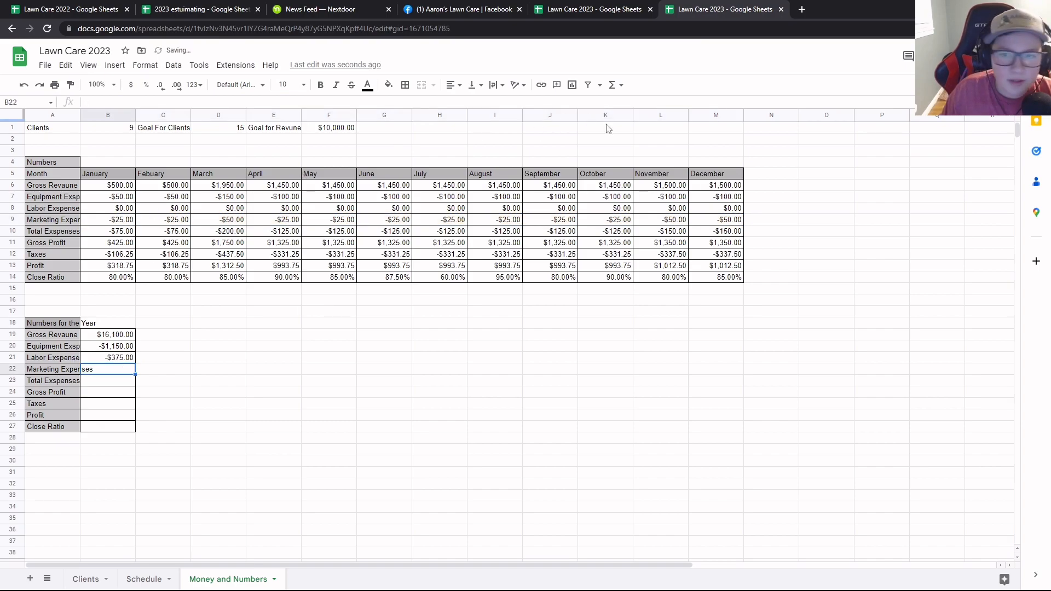
Calculate the yearly marketing expenses in B22 as the sum of B9:M9
click(612, 85)
click(622, 102)
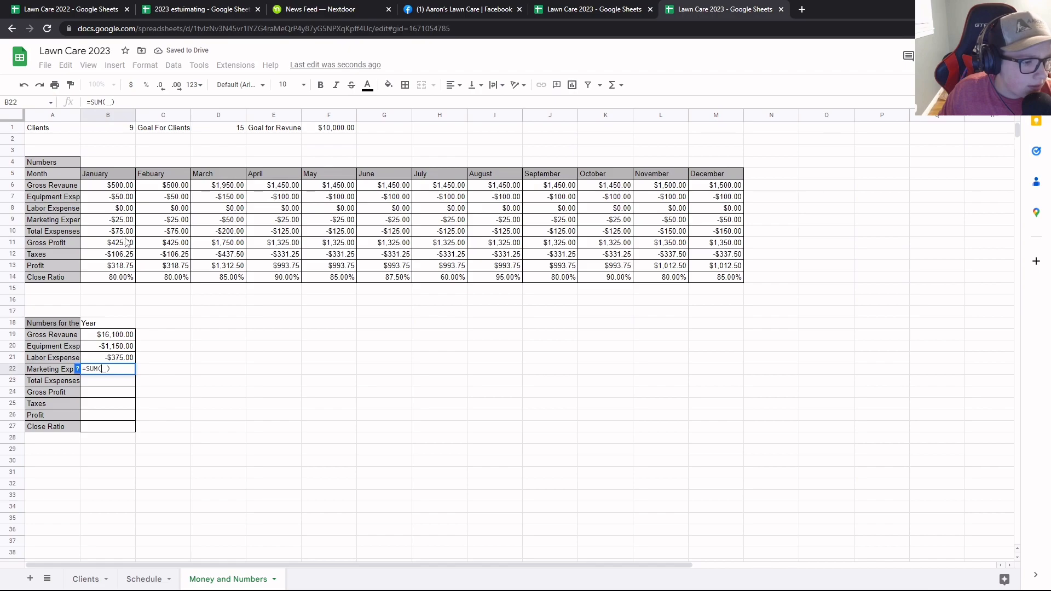
drag(124, 219, 708, 219)
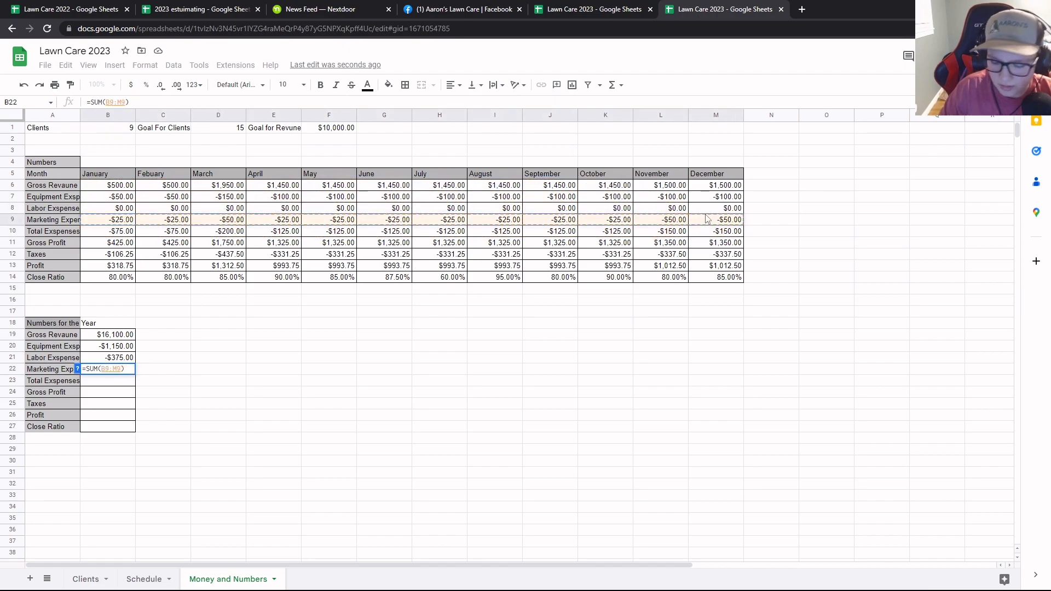
key(Return)
Correct the yearly labor expenses in B21 to the sum of B8:M8
key(Up)
key(Up)
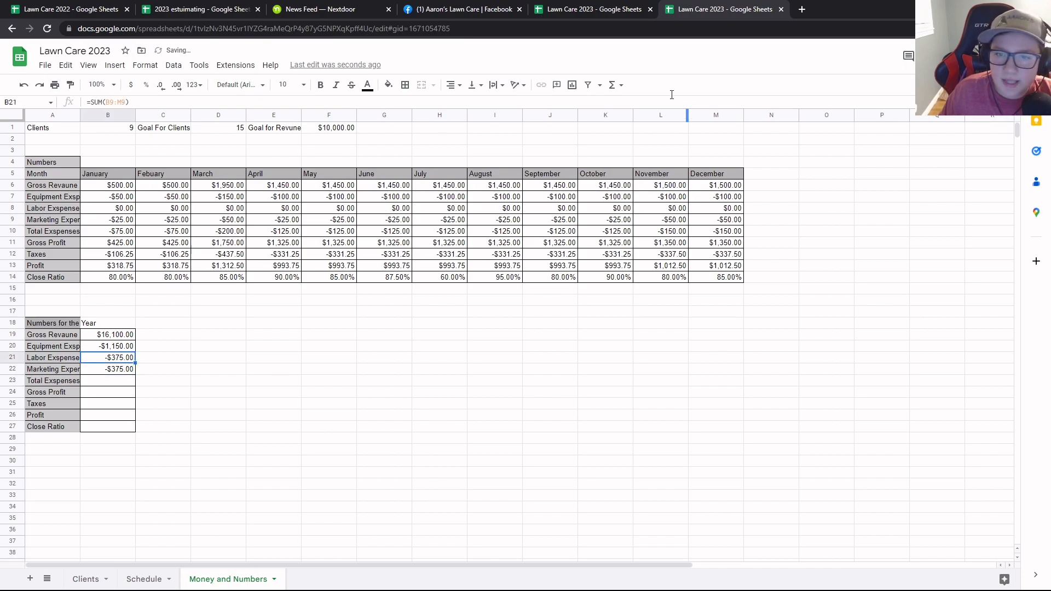
click(600, 85)
click(613, 85)
click(618, 100)
drag(104, 208, 716, 211)
key(Return)
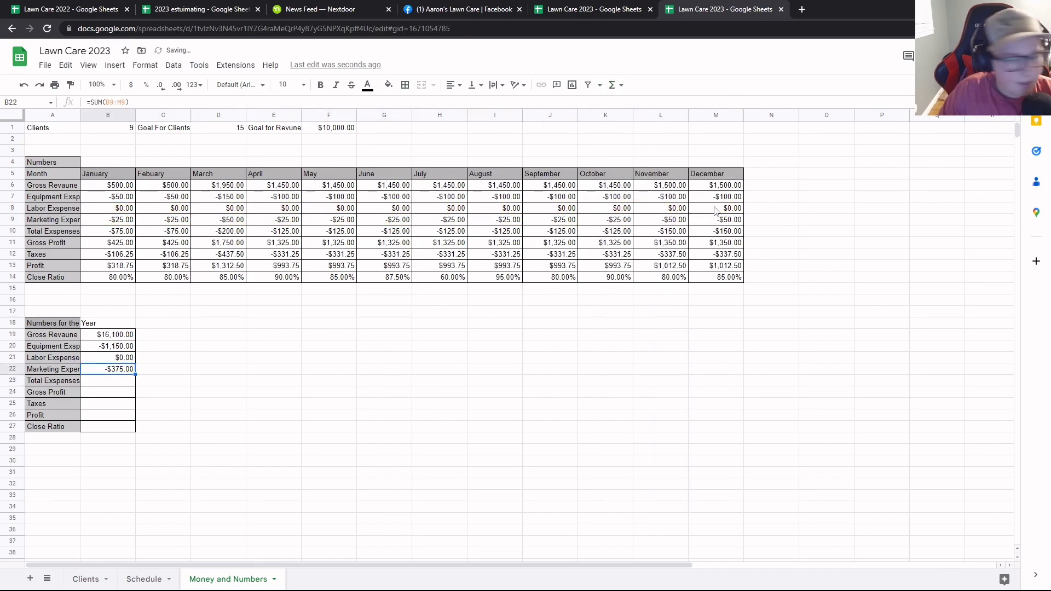
Calculate the yearly total expenses in B23 as the sum of B10:M10
click(110, 383)
click(620, 85)
click(621, 103)
drag(114, 233, 717, 235)
key(Return)
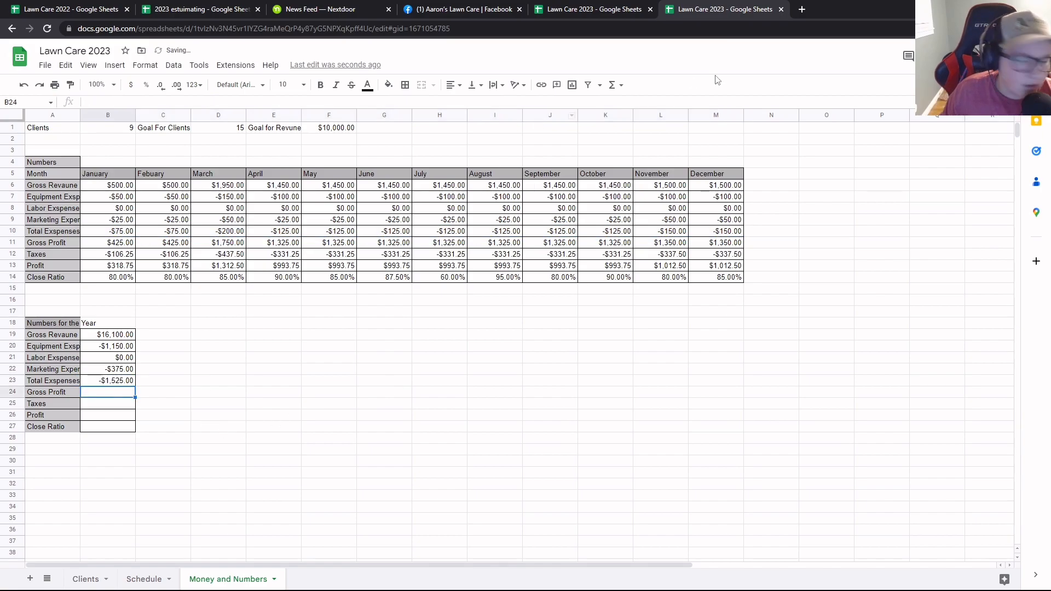
Fill the yearly gross profit, taxes and profit cells B24:B26 with sums of their monthly rows, and relabel A27 as Close Ratio Average
click(619, 85)
click(621, 104)
drag(88, 245, 723, 247)
key(Return)
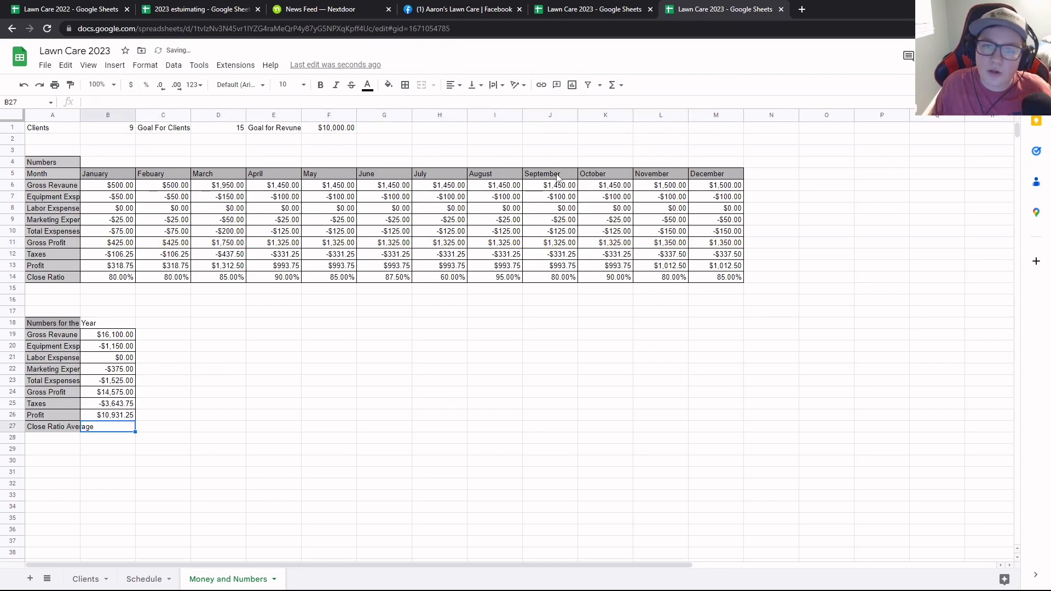
Calculate the yearly close ratio in B27 as the average of B14:M14
click(616, 86)
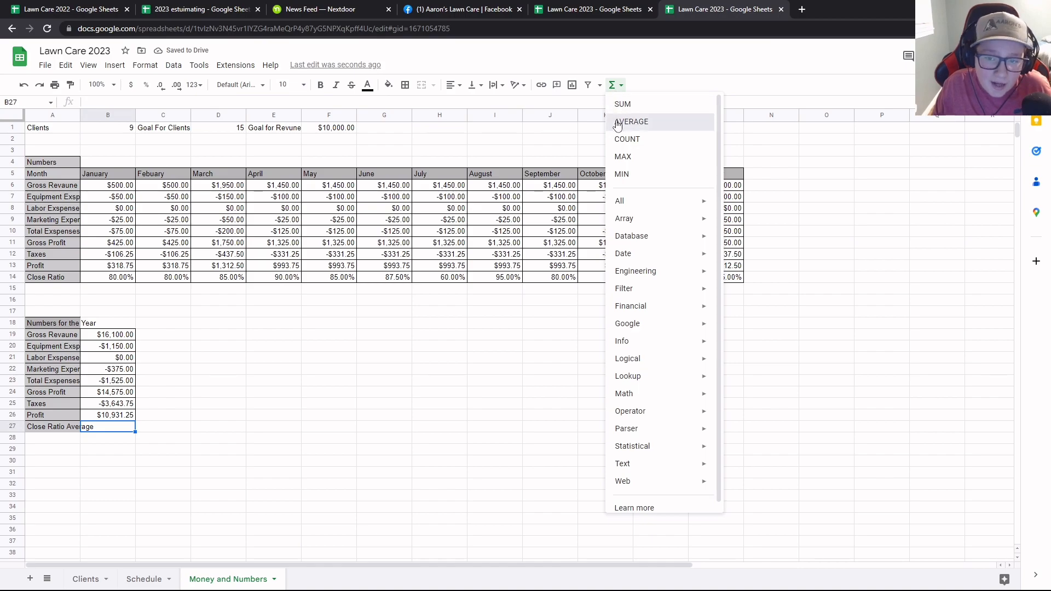
click(623, 119)
drag(108, 283, 712, 280)
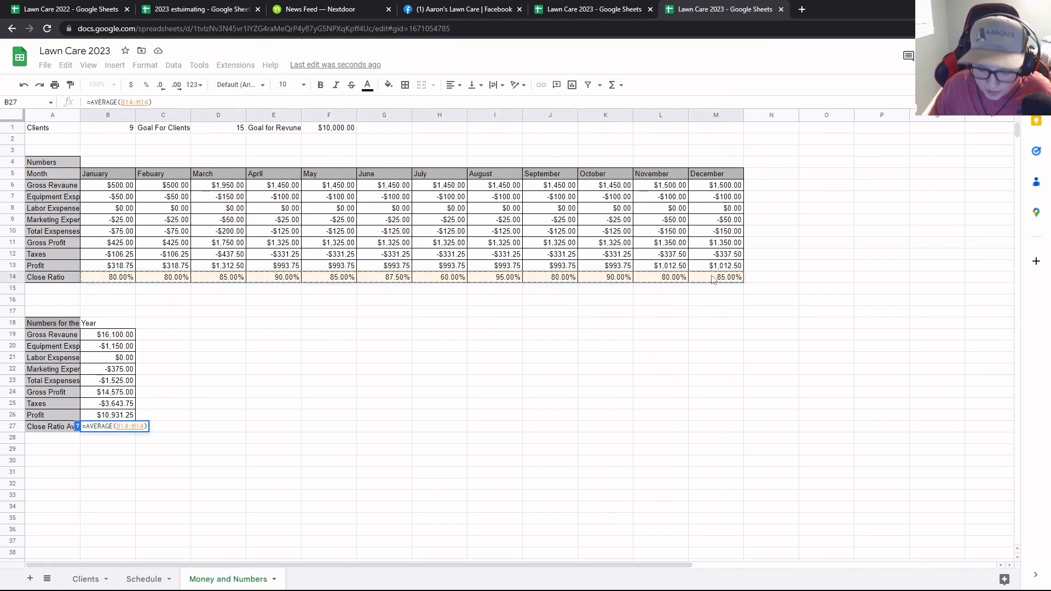
key(Return)
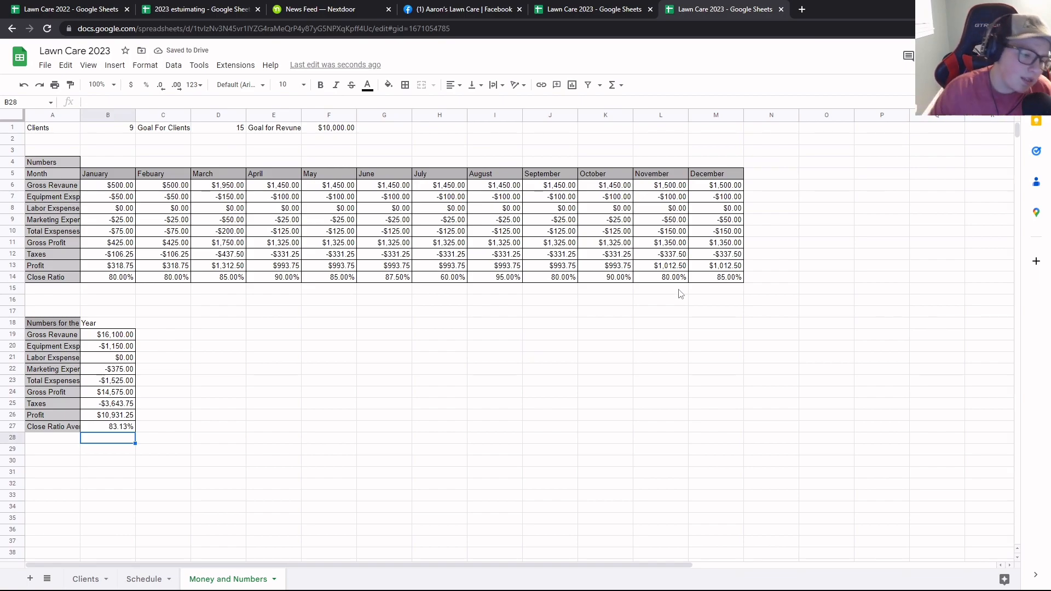
click(127, 379)
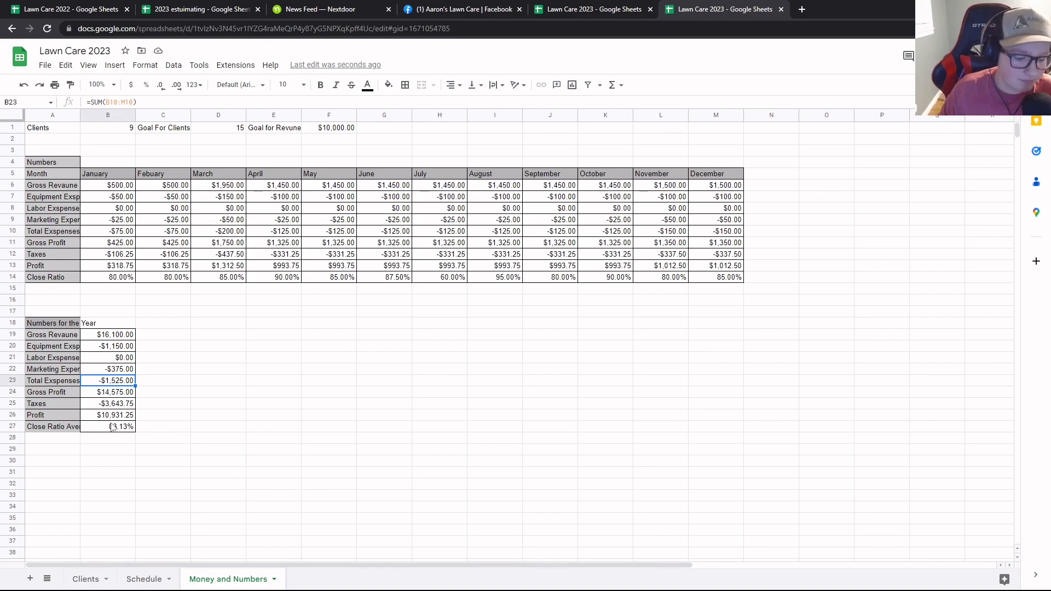
Add a new sheet to the spreadsheet and name it Dates and Jobs
click(30, 579)
double_click(309, 580)
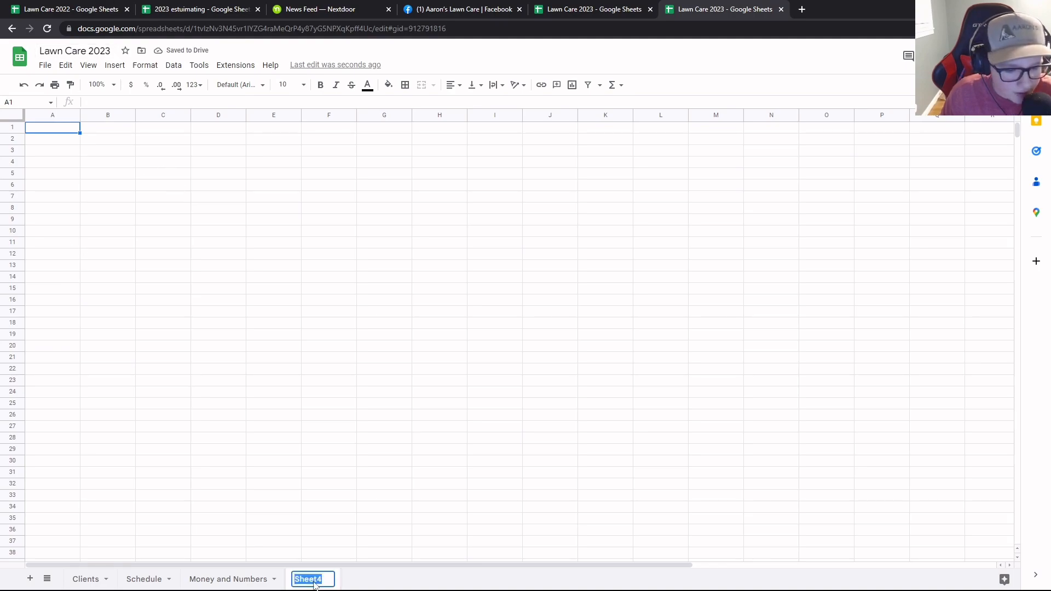
text(Dates)
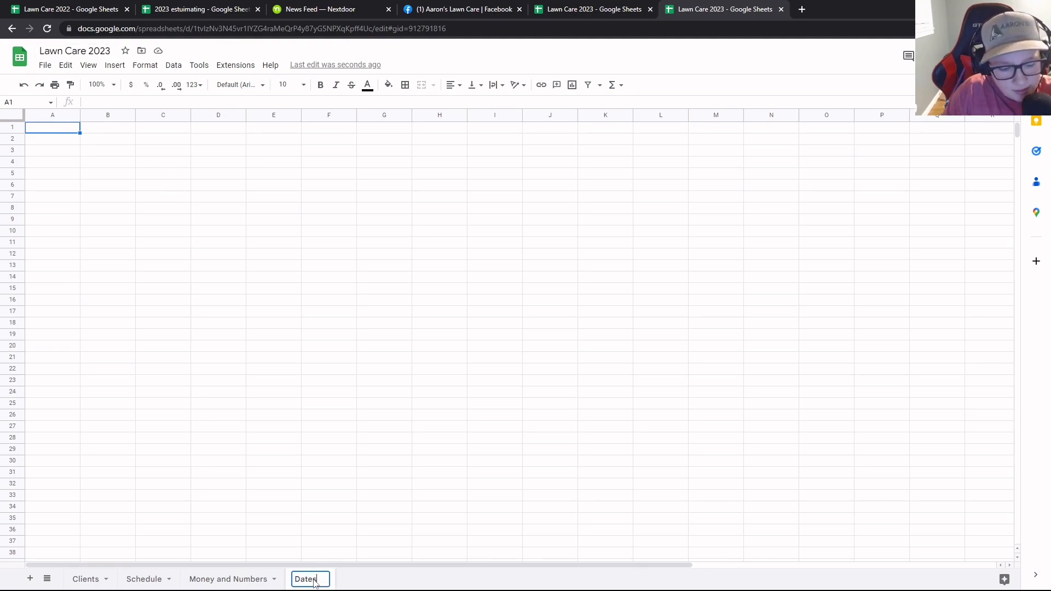
text( and )
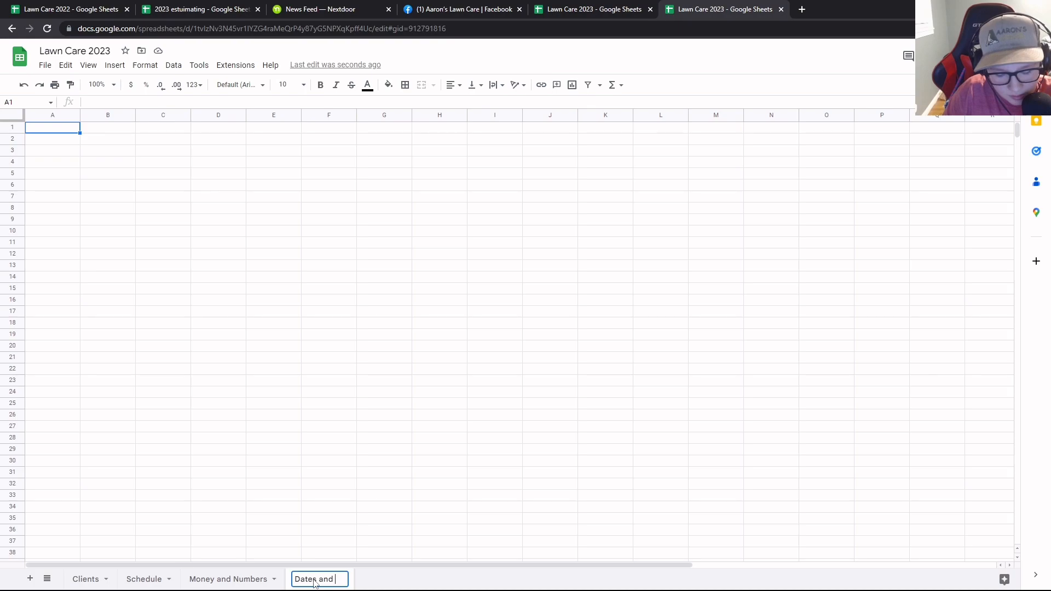
text(Jobs)
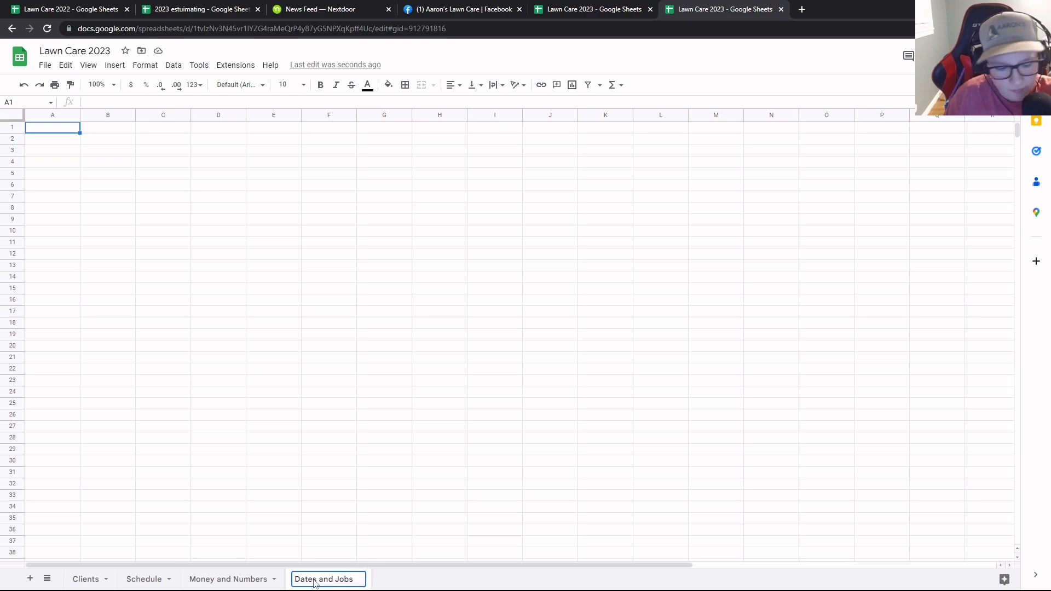
click(58, 137)
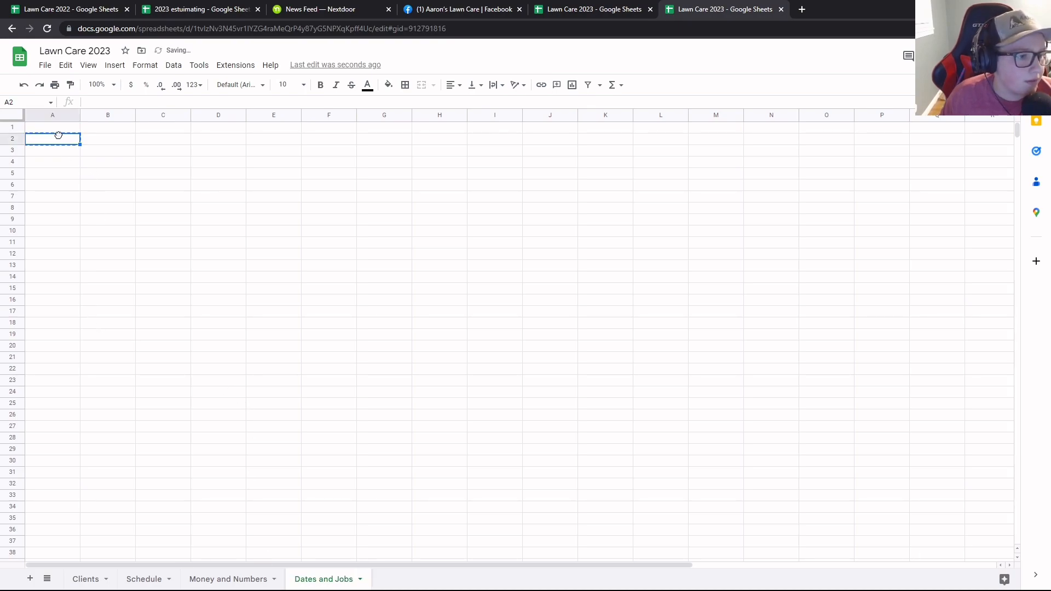
Enter the date heading on the new sheet, with January in A1 and 1 in B1
double_click(61, 129)
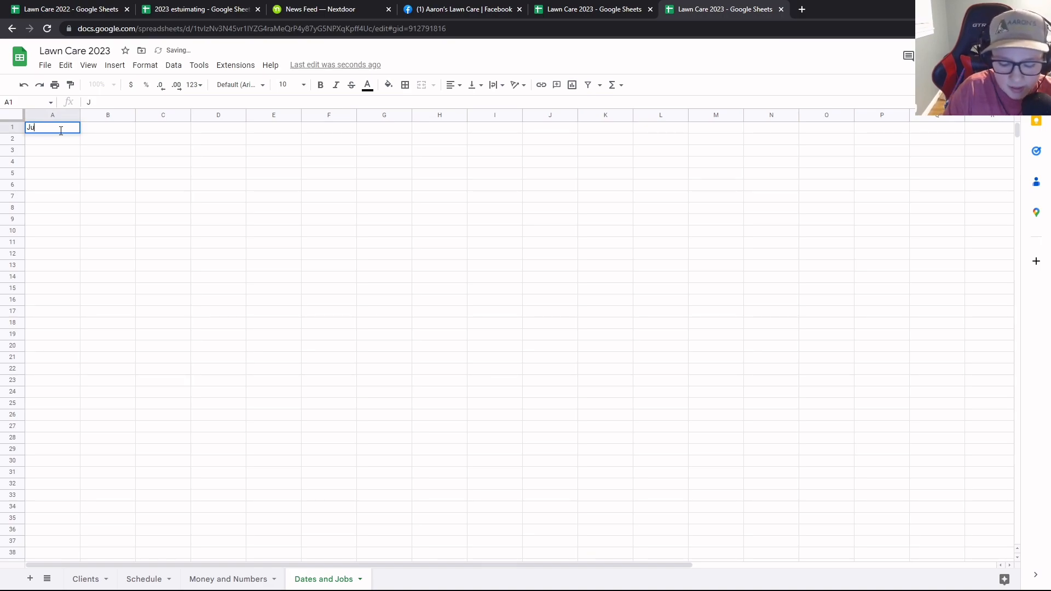
key(Escape)
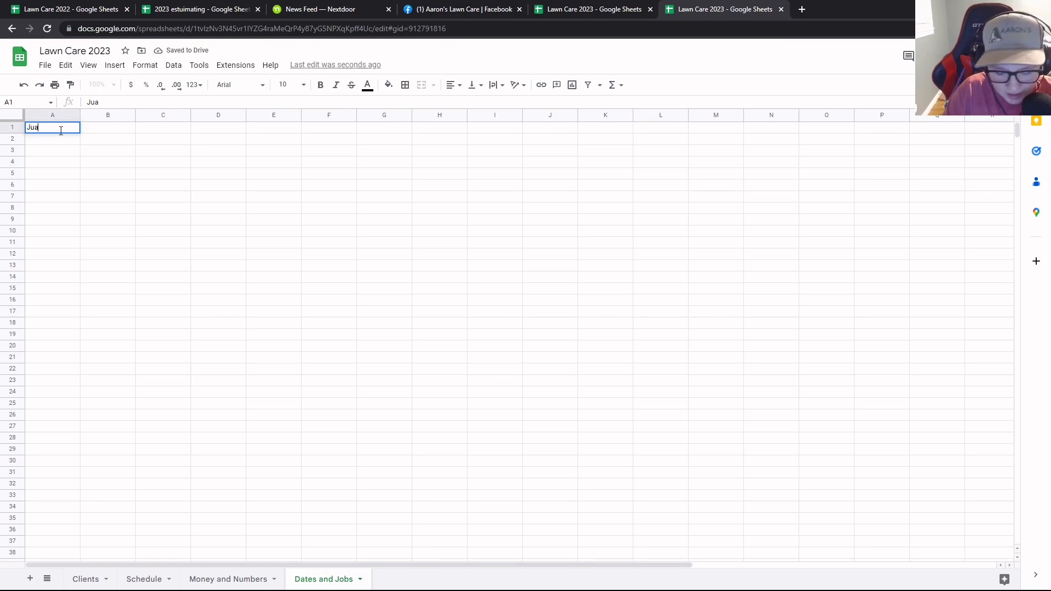
text(January)
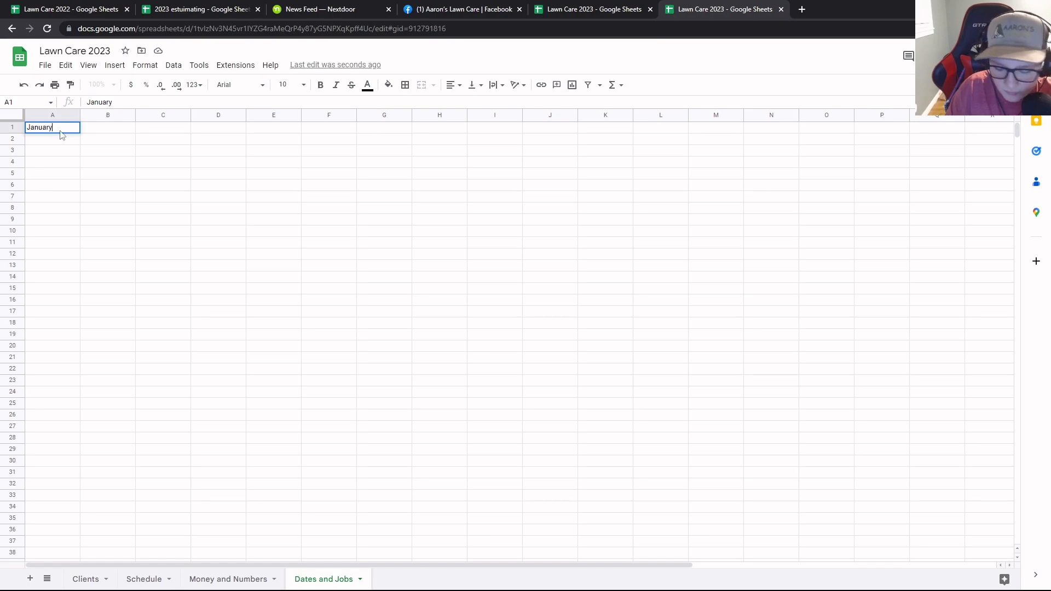
key(Return)
click(125, 131)
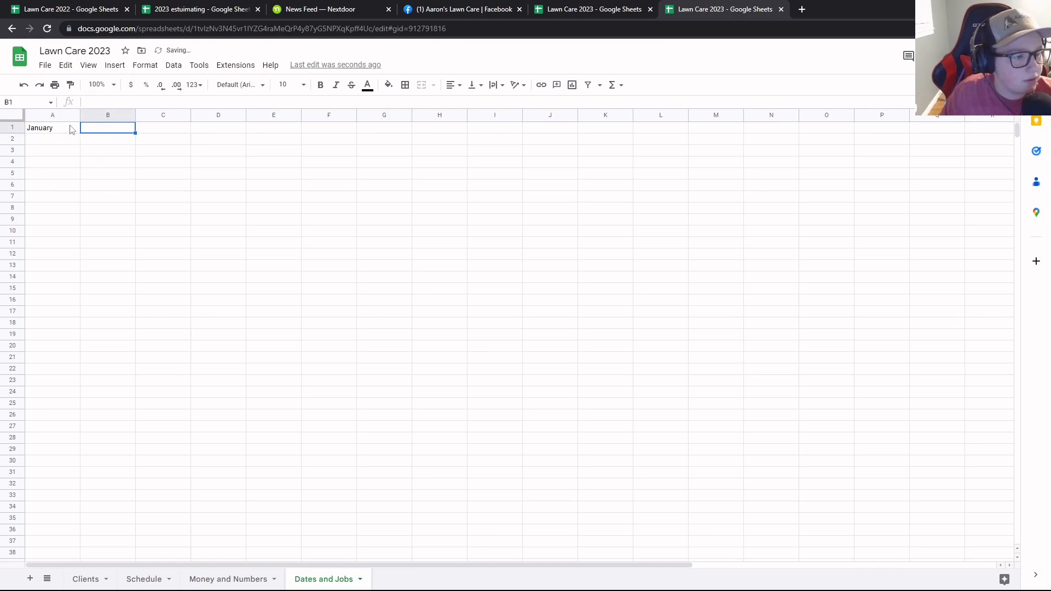
text(1)
key(Return)
Enter the column headings Clients, Type of Job, Money Made, Time and Tip in C1:G1
click(161, 133)
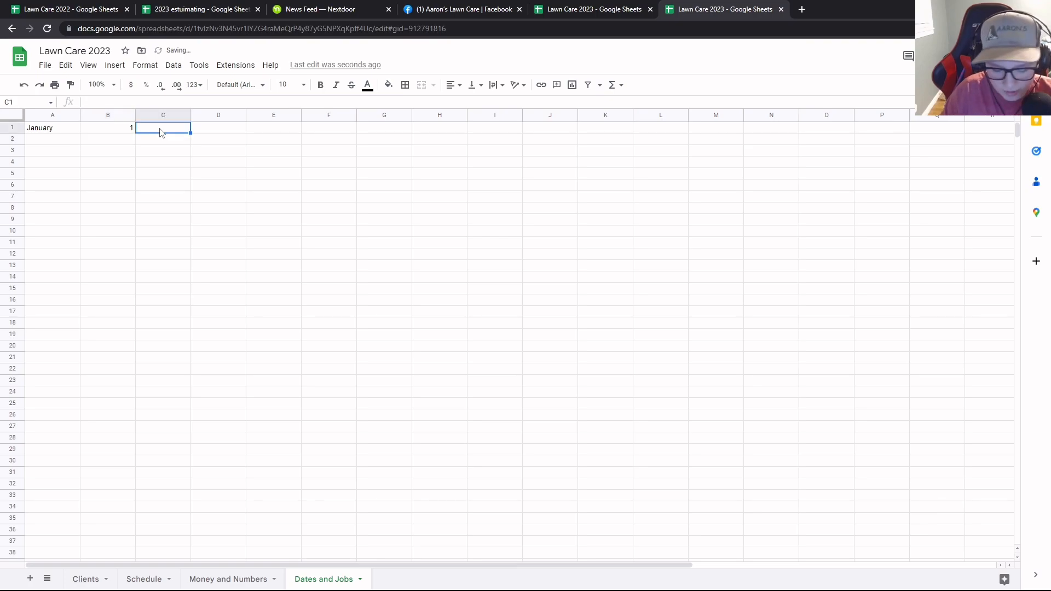
text(Clients)
click(223, 132)
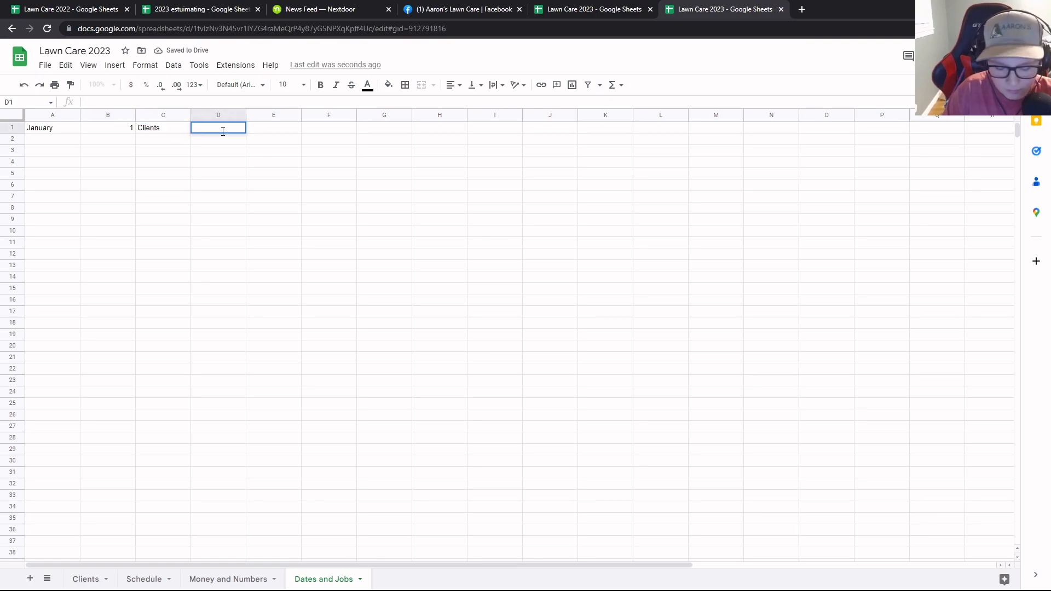
text(Type of Job)
click(260, 128)
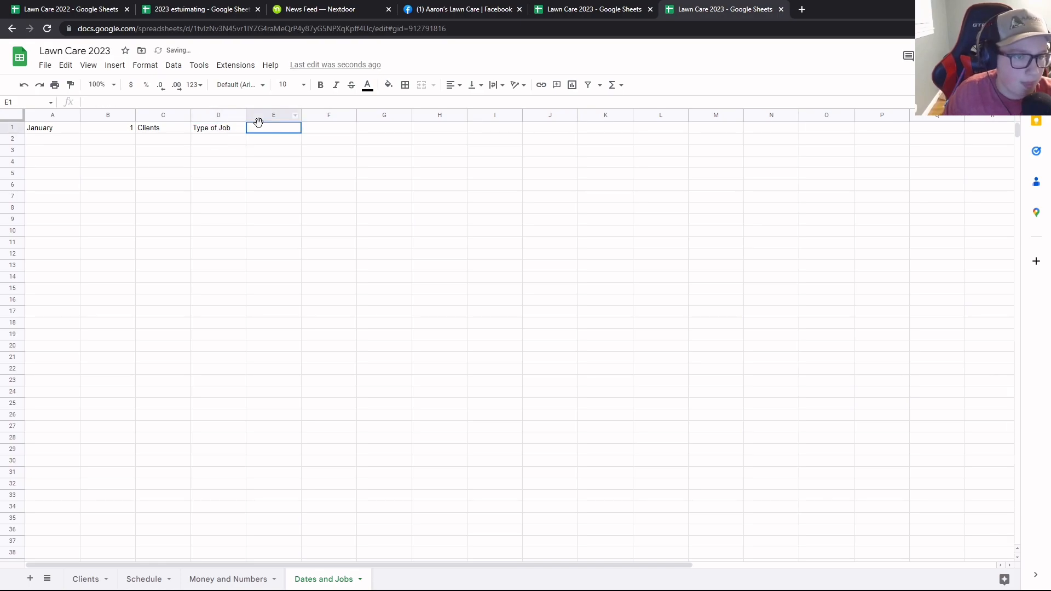
text(Money Made)
click(322, 132)
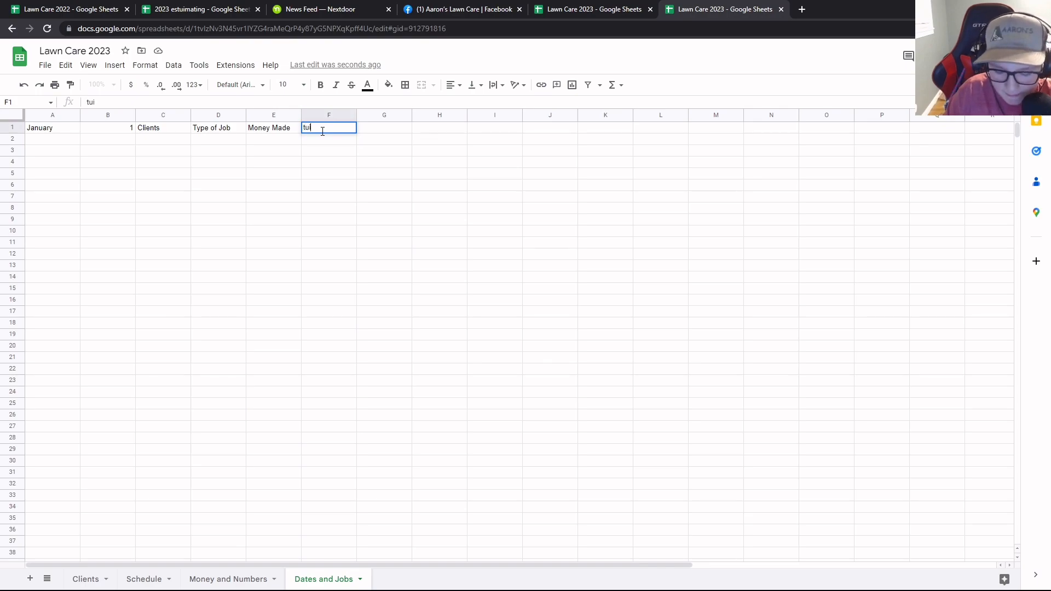
text(tu)
key(BackSpace)
text(ime)
click(371, 128)
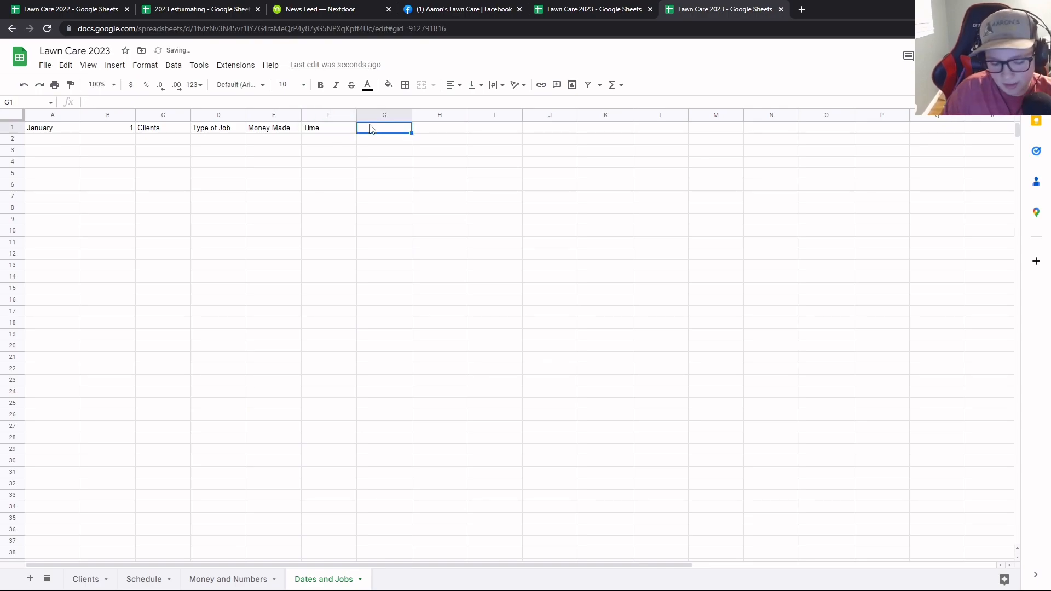
text(Tip)
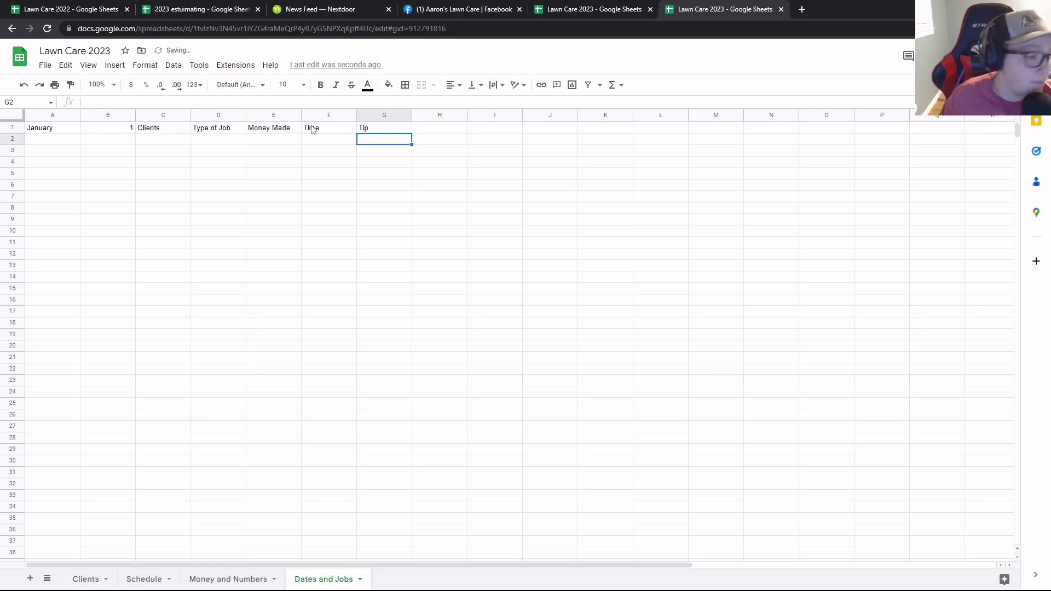
Enter four clients' first names under the Clients heading in C2:C5
click(153, 141)
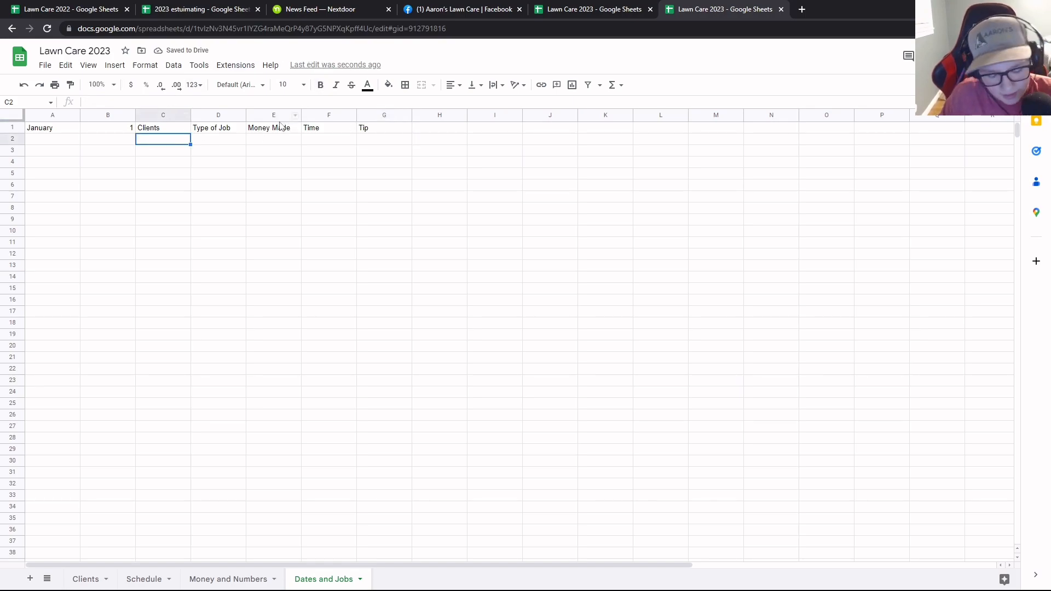
text(Bo)
key(Return)
text(Biilly)
key(Return)
text(Jane)
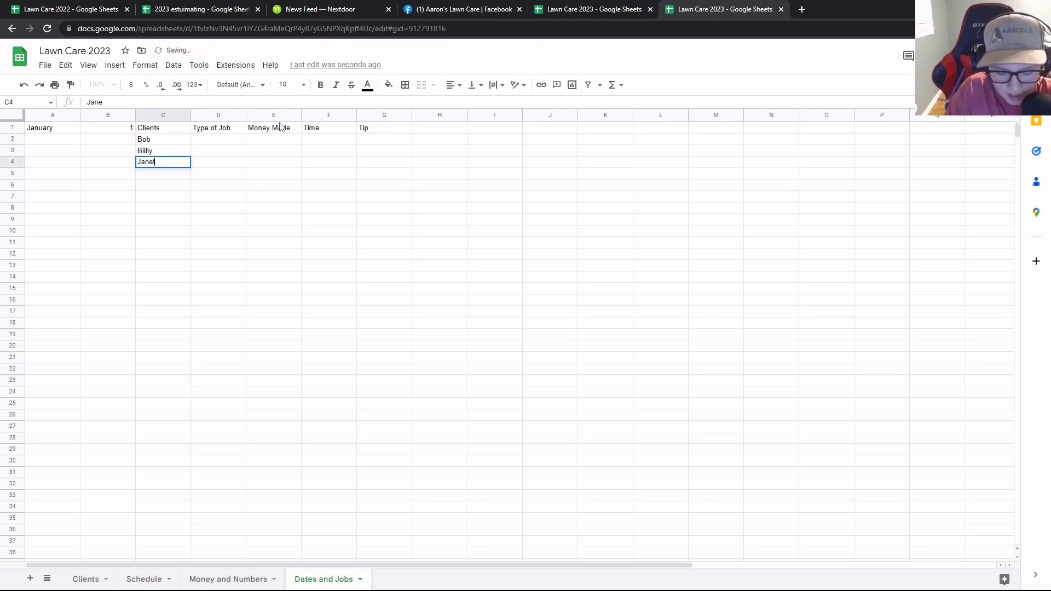
text(t)
key(Return)
text(Jerry)
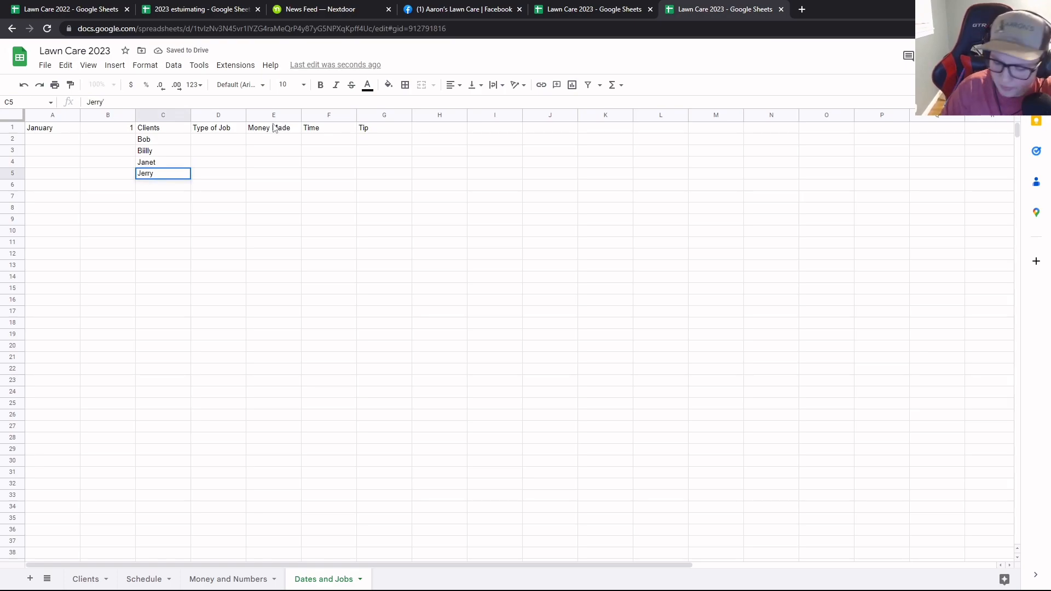
key(Return)
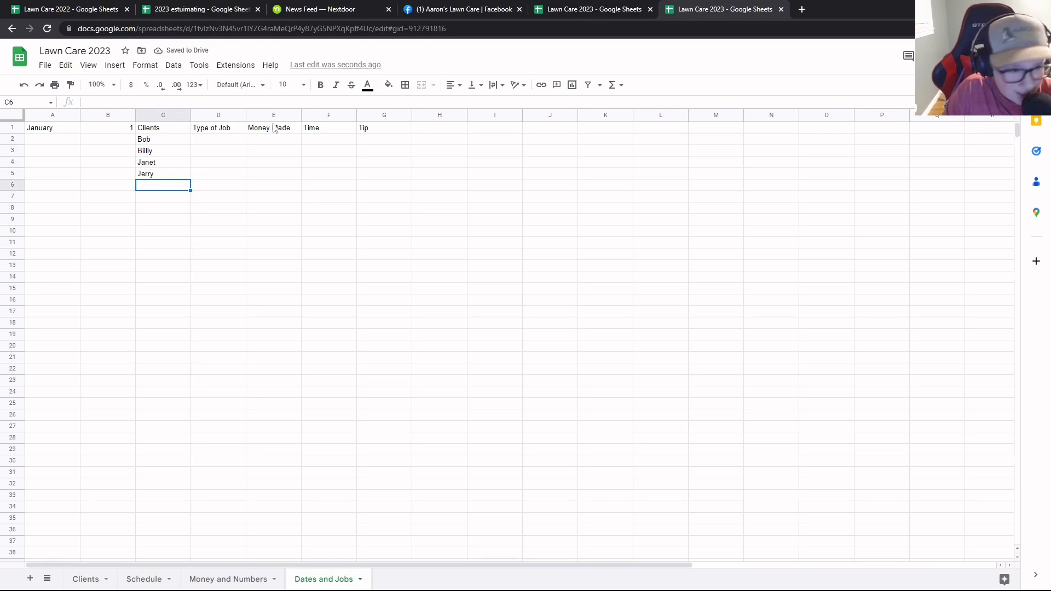
Enter the fifth client's first name in C6 and correct its spelling
text(BO)
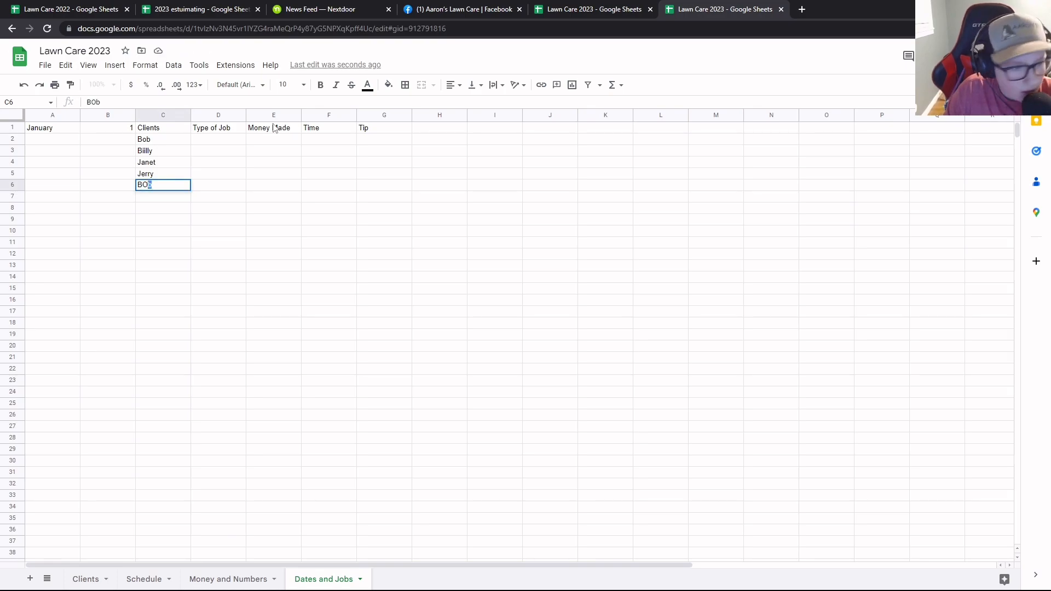
text(illl)
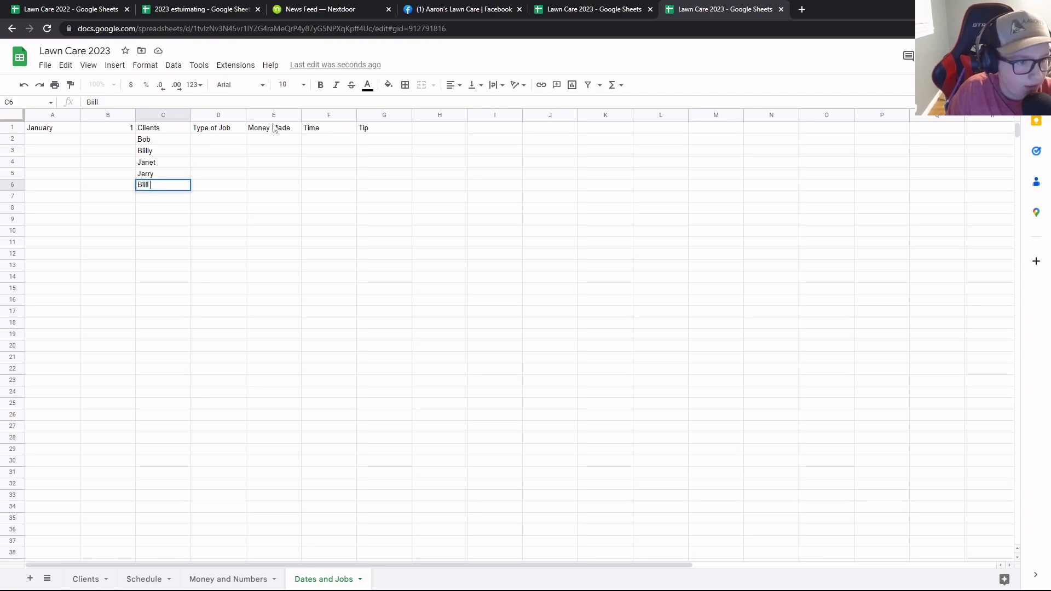
key(Return)
click(143, 187)
double_click(143, 187)
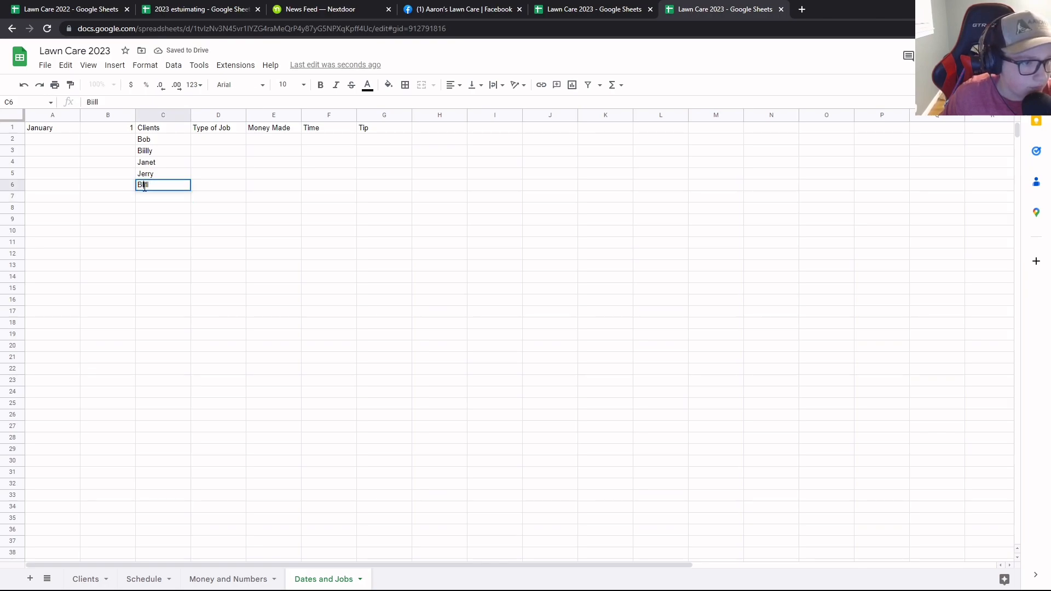
key(Return)
Fill the Type of Job cells D2:D6 with Snow Removal for all five clients
click(236, 141)
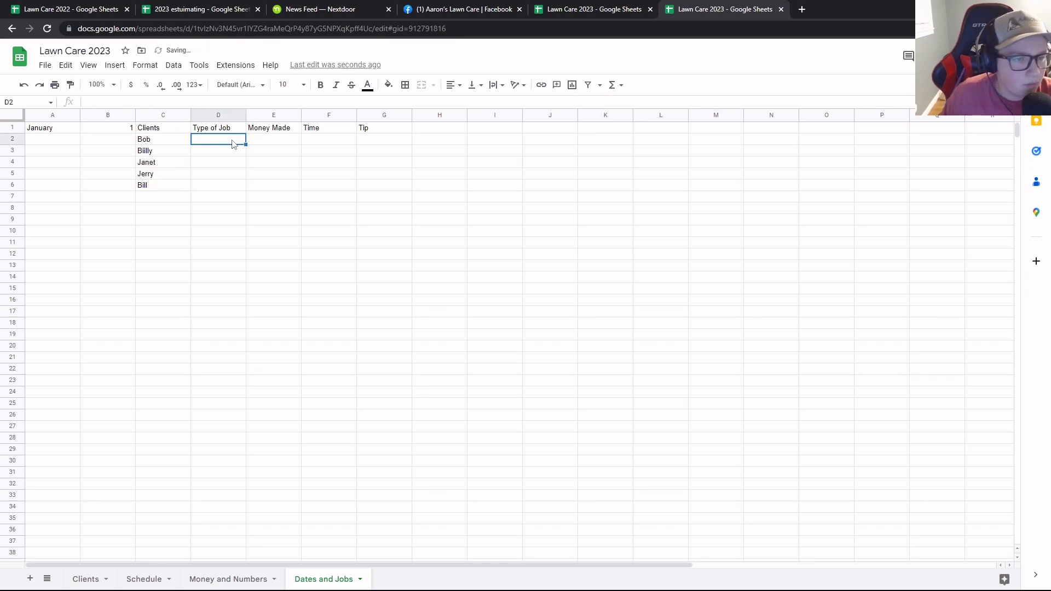
text(Snow Removal)
key(Return)
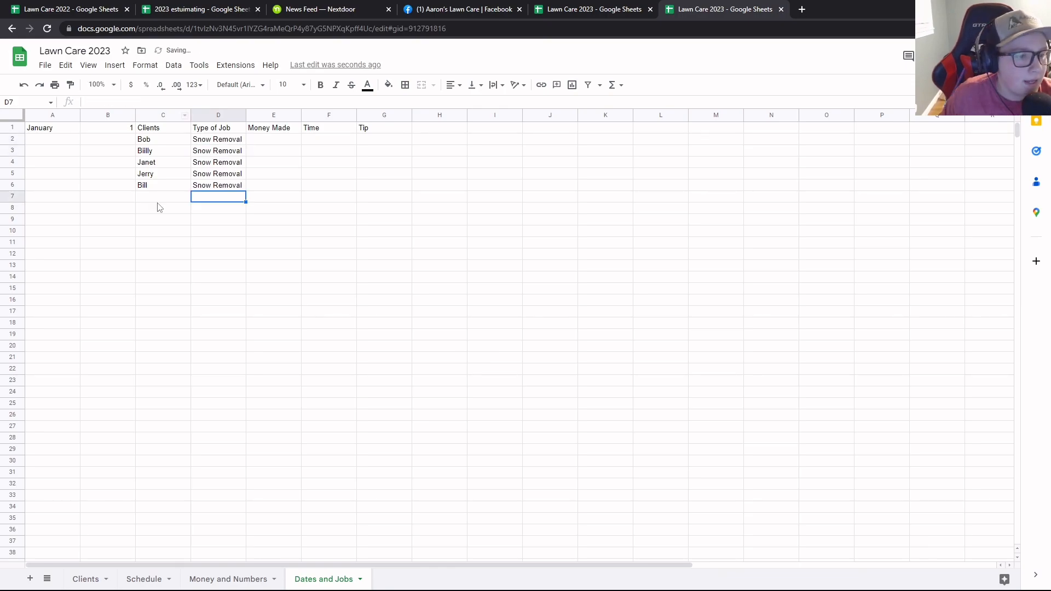
click(158, 202)
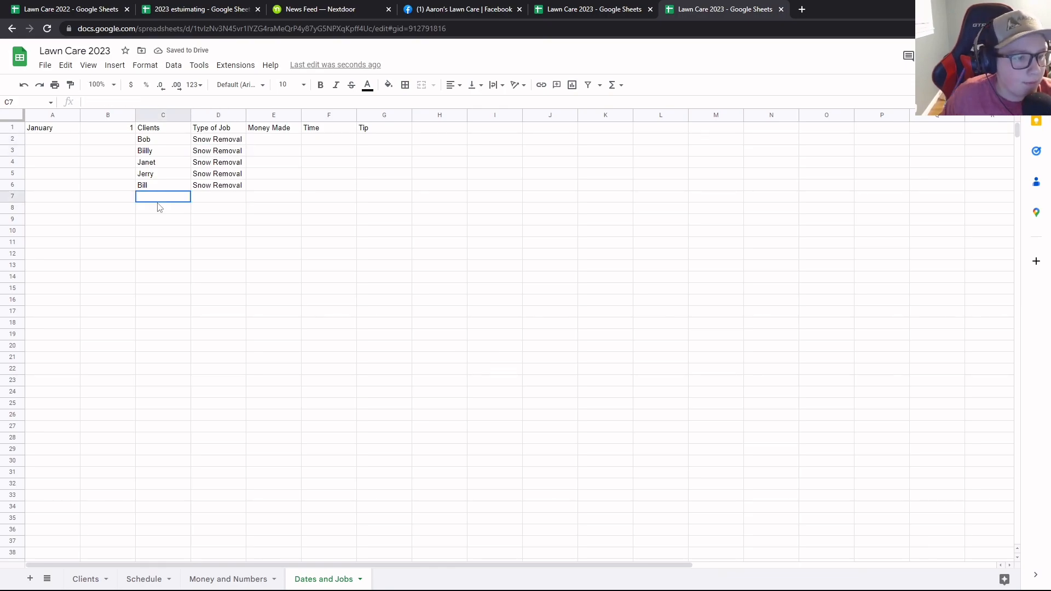
Enter the summary labels Total Clients in C7 and Total Money Made in E7
text(Total Clients)
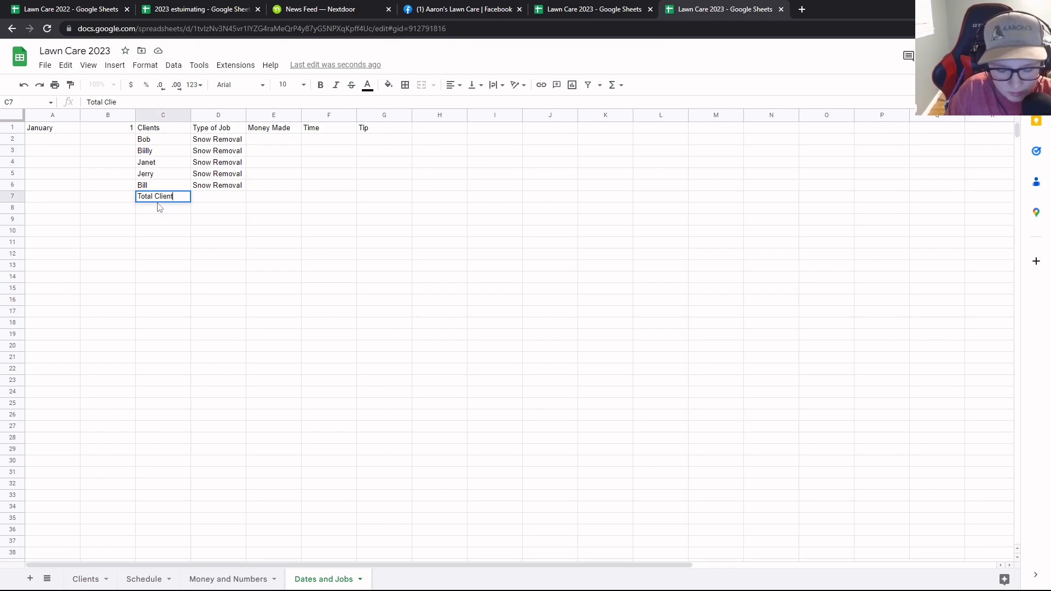
key(Return)
double_click(220, 198)
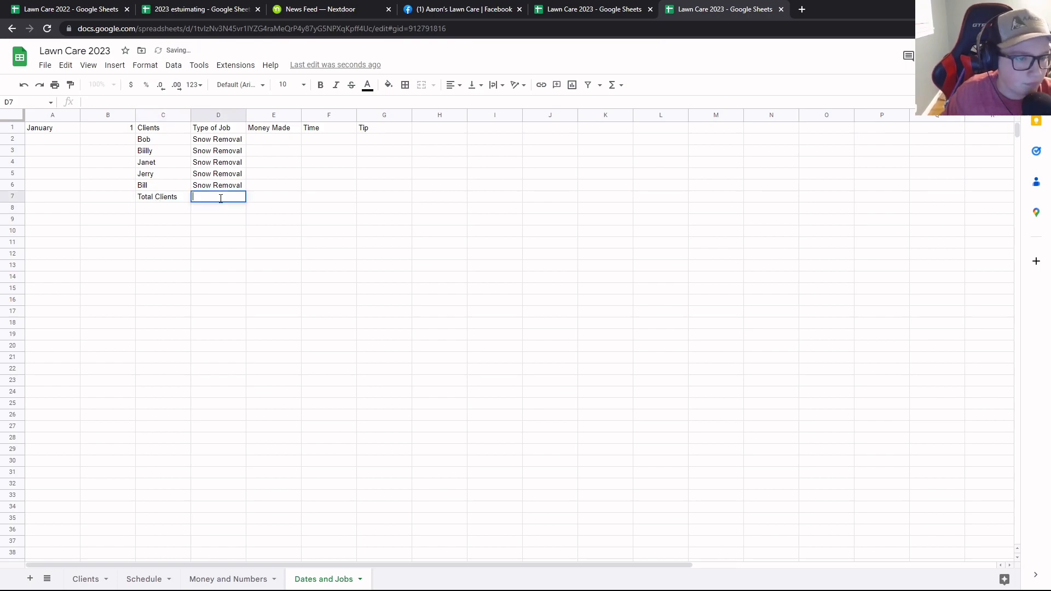
click(264, 198)
text(Total Money Made)
key(Tab)
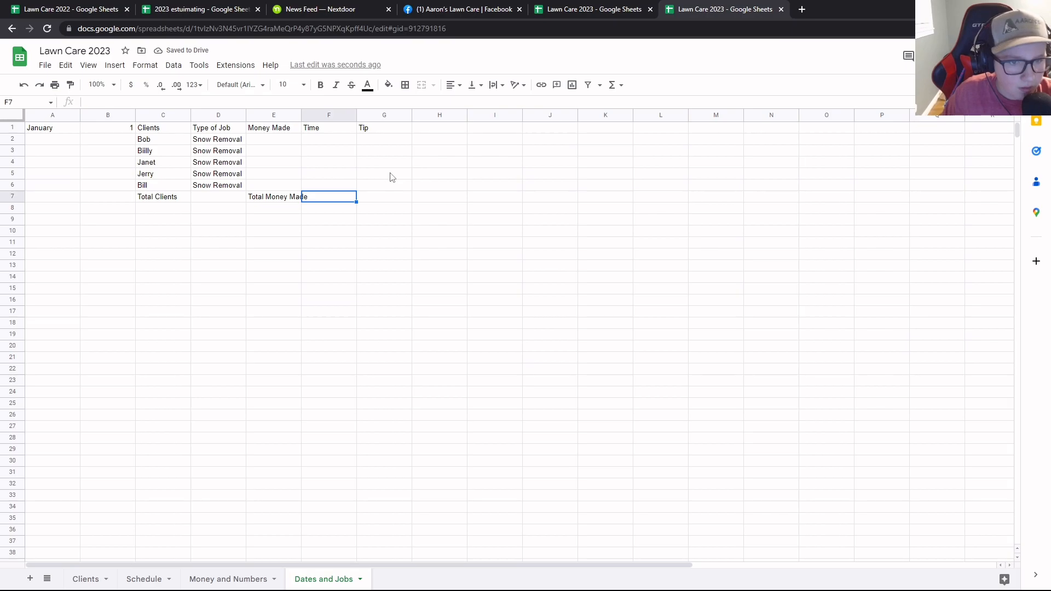
Enter the label Total Tip in G7, below the Tip column
click(381, 198)
text(Total)
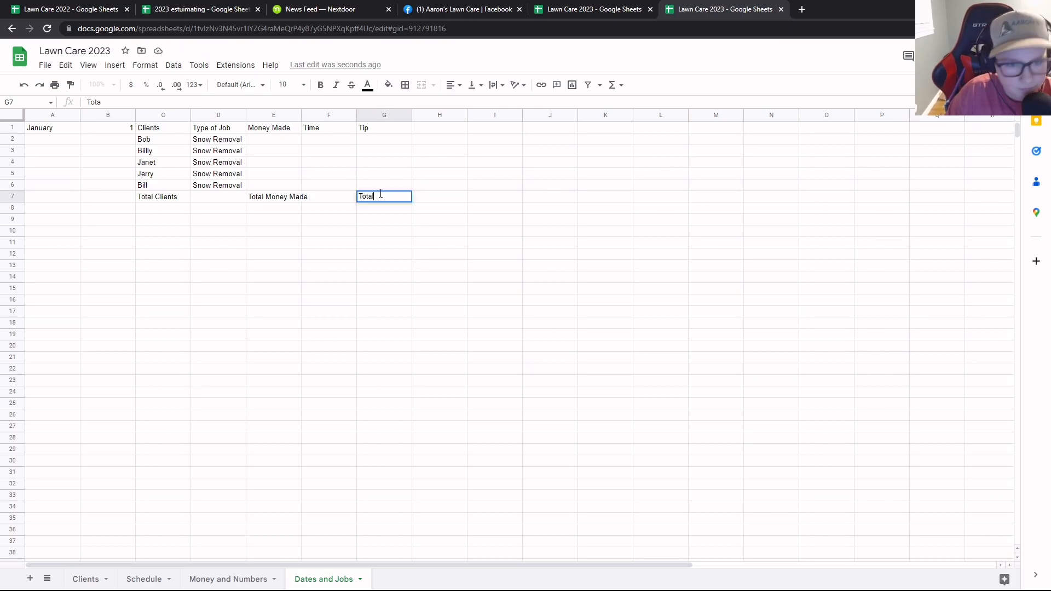
key(BackSpace)
text(Tip)
key(Return)
Enter the label Gross Revune in H7, next to Total Tip
click(437, 201)
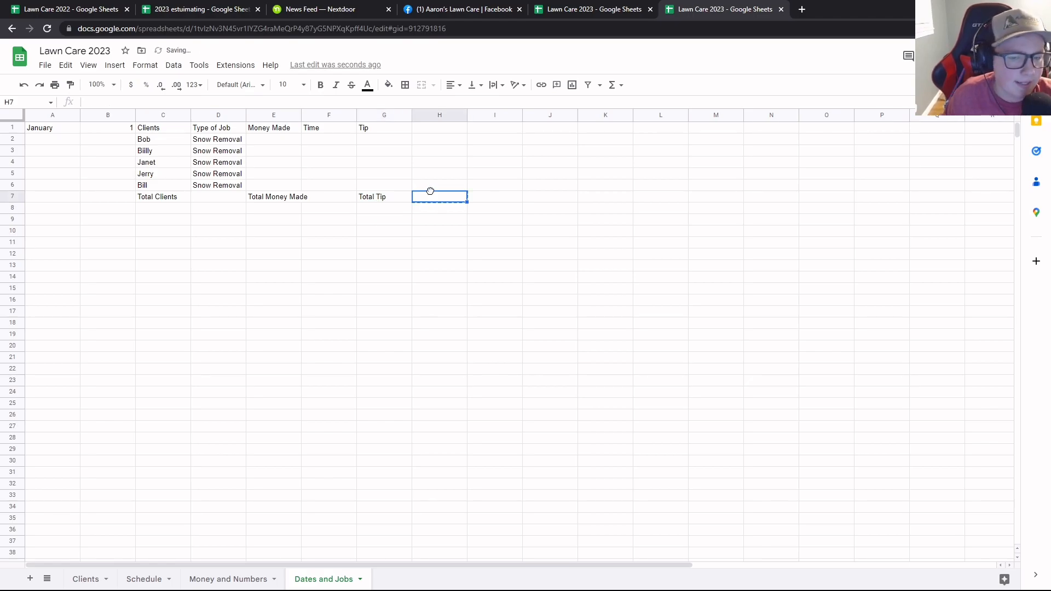
double_click(436, 196)
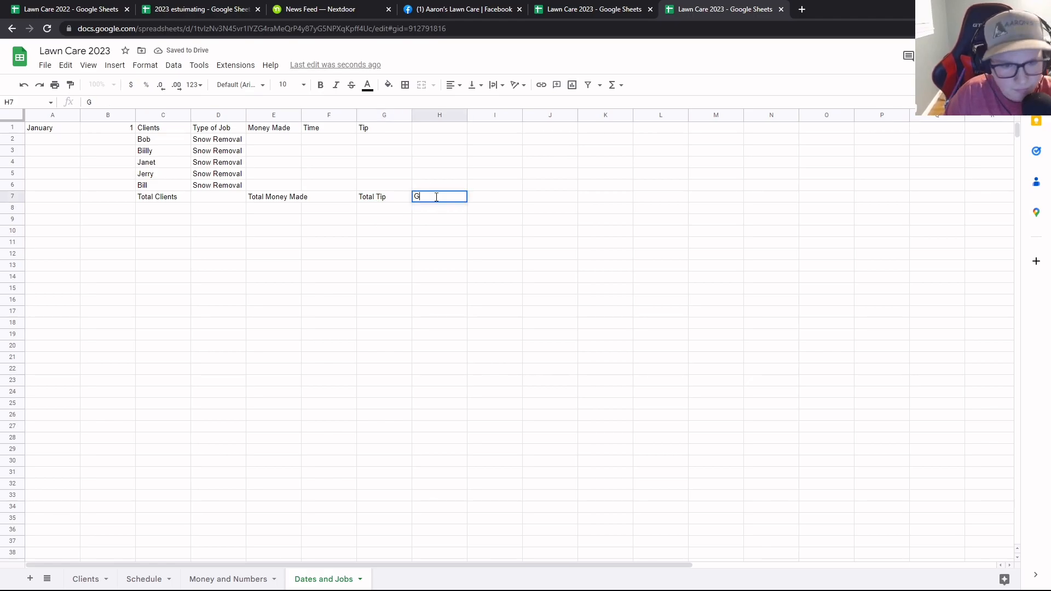
text(Grosas)
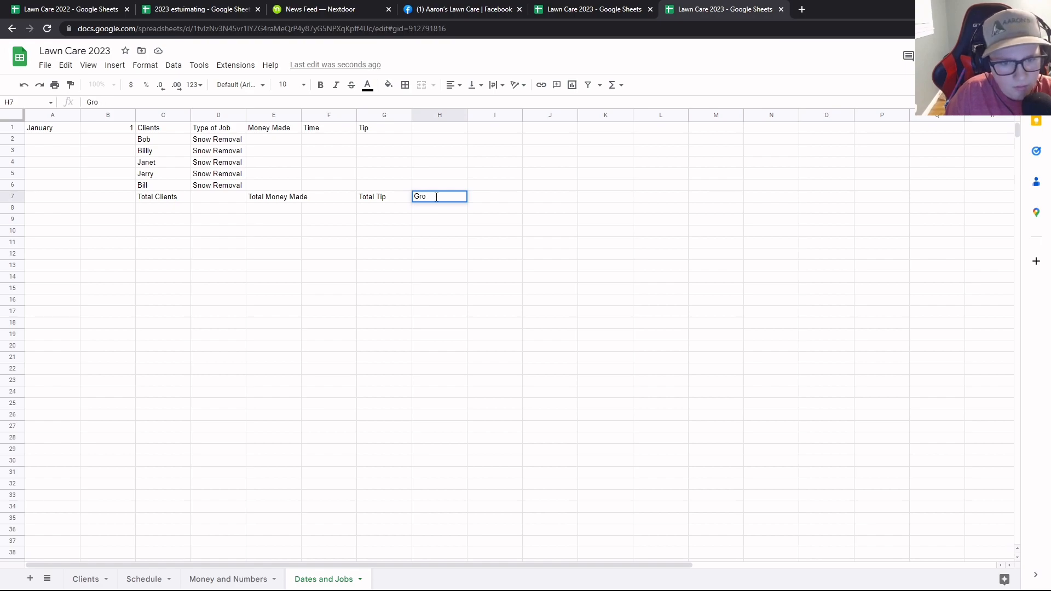
key(Return)
click(437, 196)
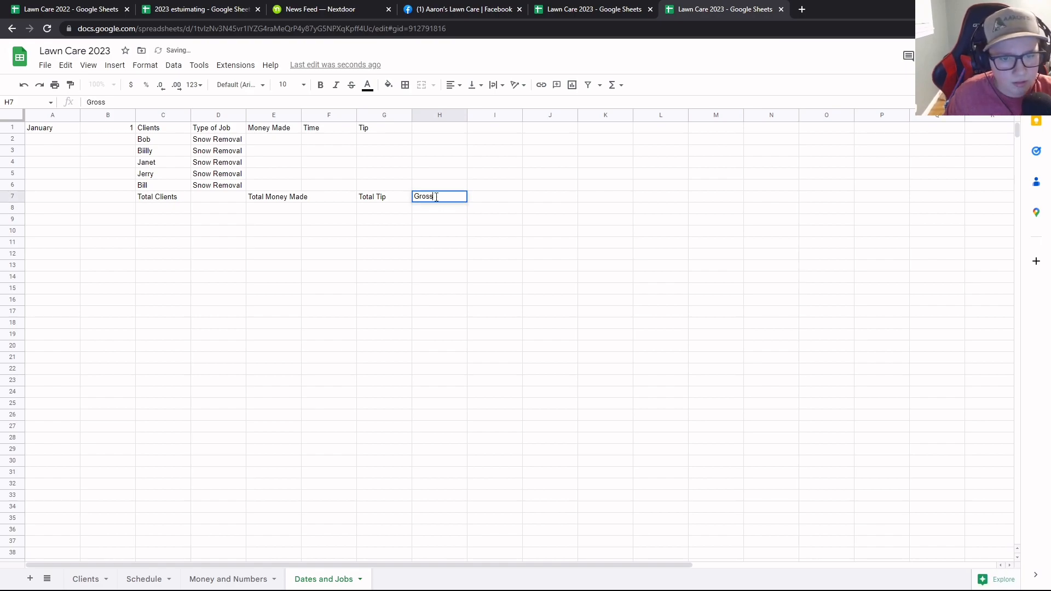
text(Pr)
text(vune)
key(Tab)
Enter the label Exspenes in I7, next to the gross revenue label
text(E)
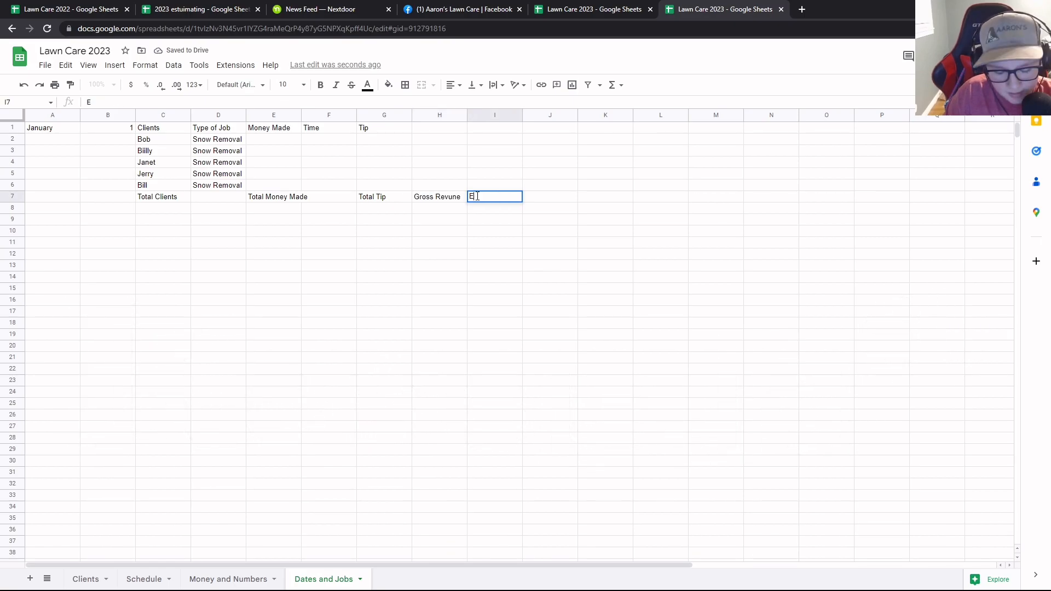
text(xs)
key(BackSpace)
text(pene)
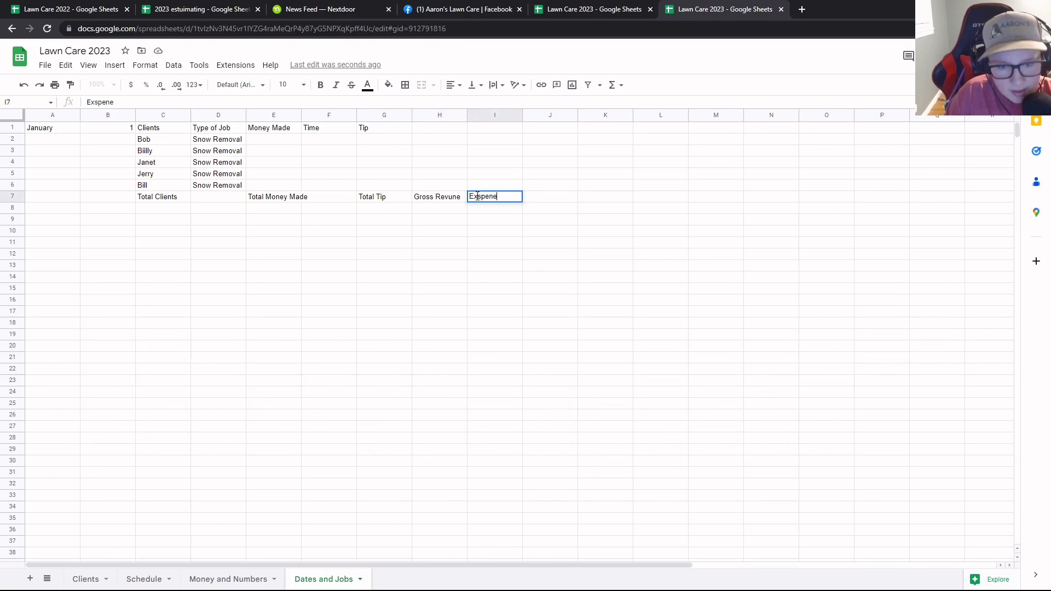
text(s)
Enter the label Profit in J7 to finish the row of summary labels
click(549, 200)
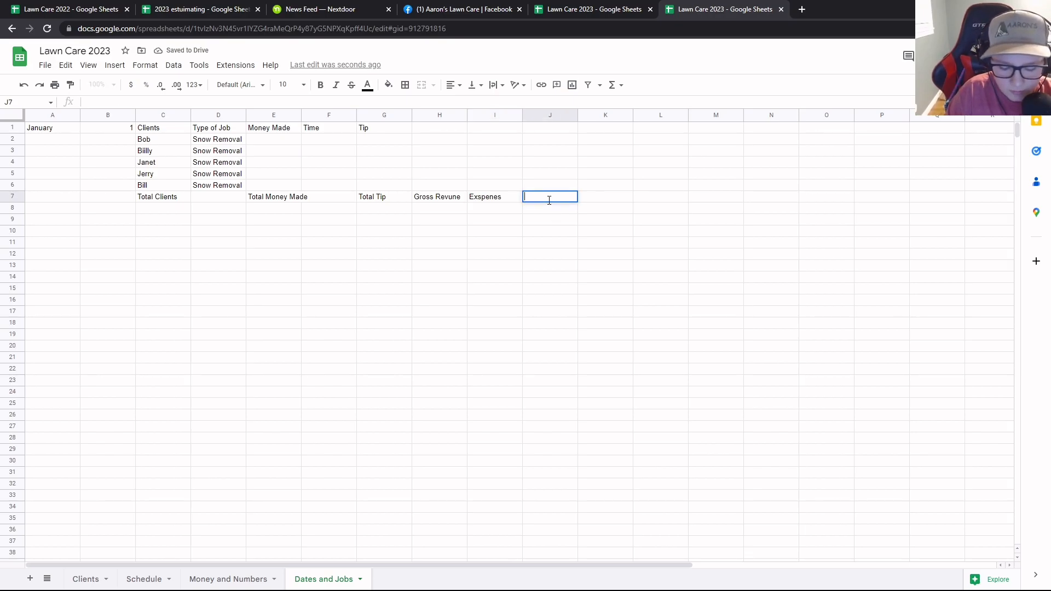
text(pro)
key(BackSpace)
key(BackSpace)
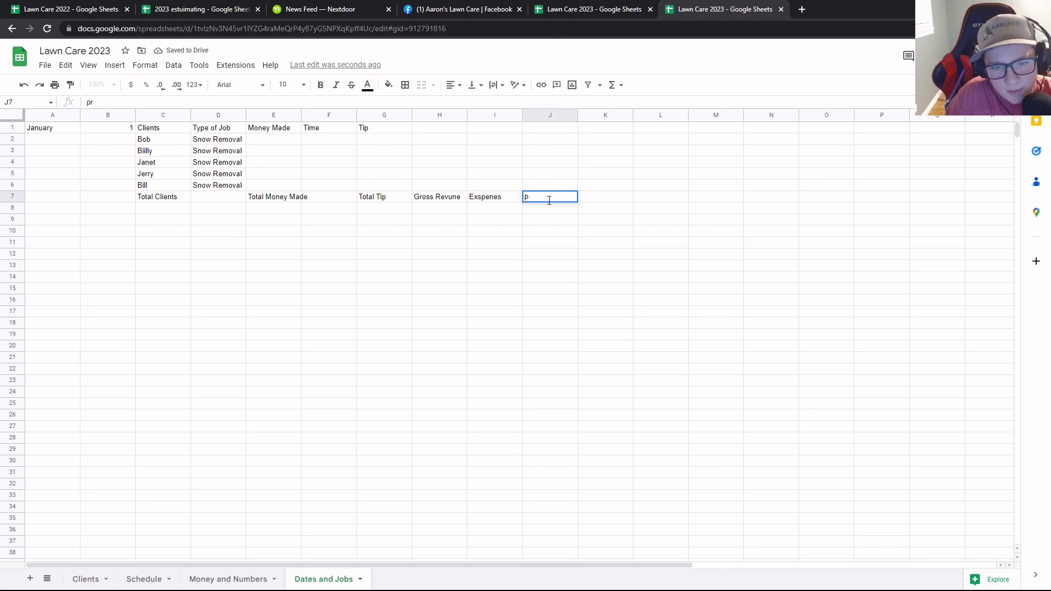
text(Profity)
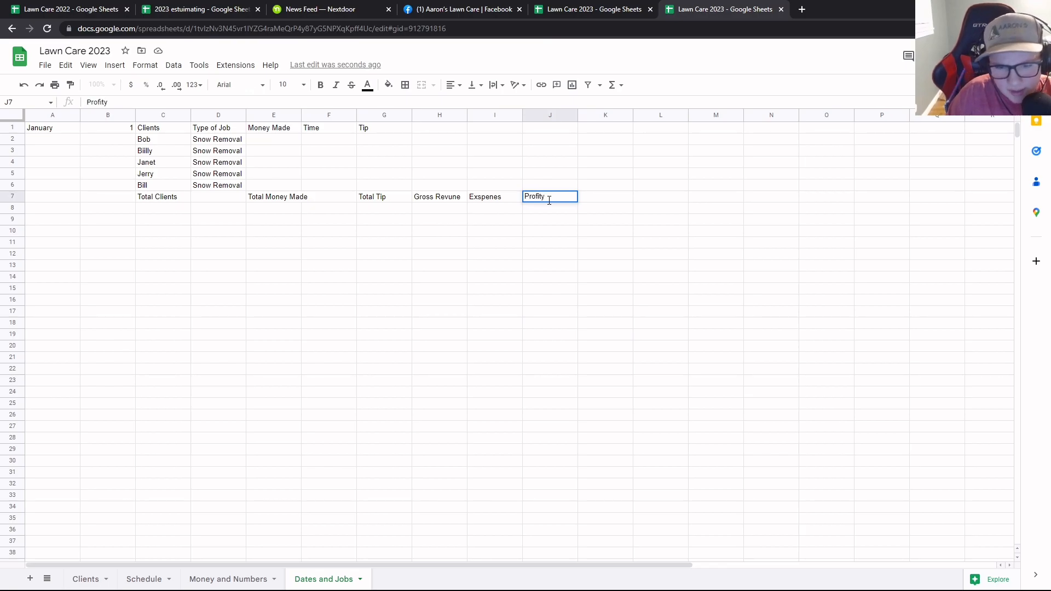
key(Return)
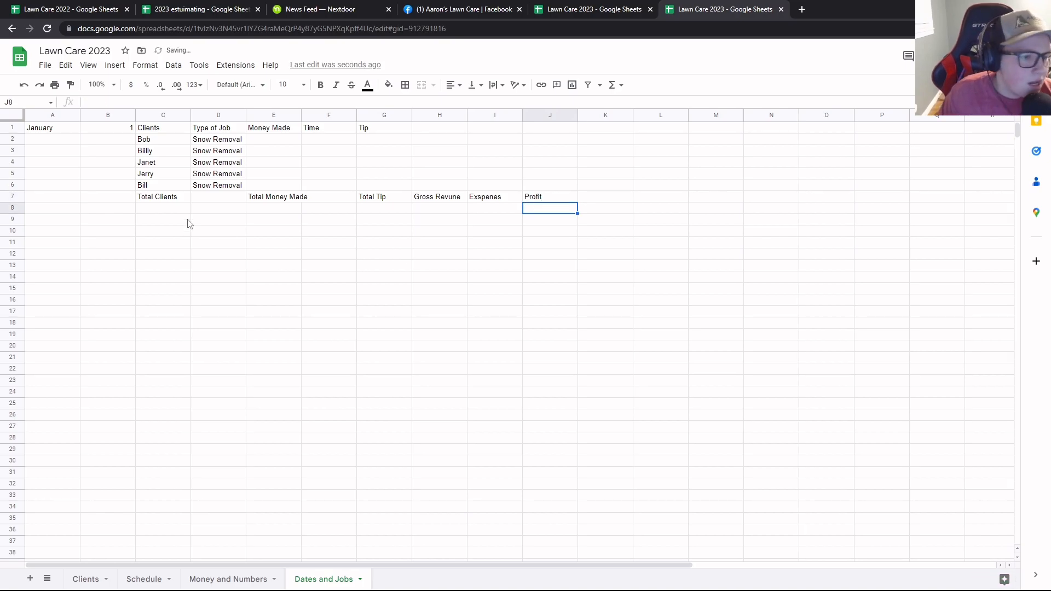
Count the clients listed in the Clients column and enter 5 under Total Clients in C8
click(176, 210)
click(176, 149)
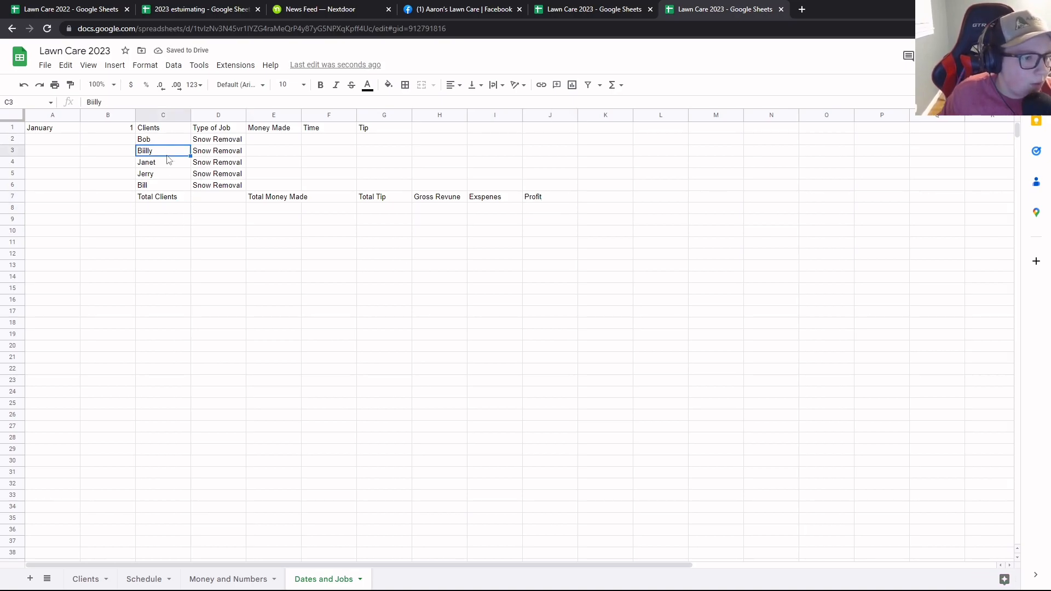
click(168, 163)
click(170, 175)
click(167, 186)
click(176, 211)
text(5)
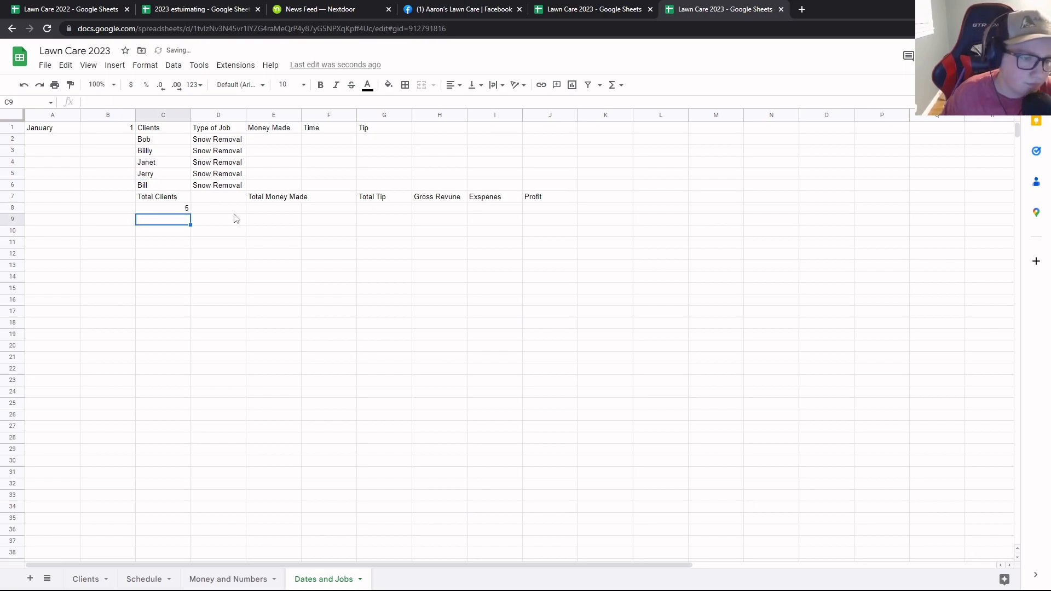
Enter 40 and 30 in the Money Made cells E2 and E3 for the first two clients
click(256, 211)
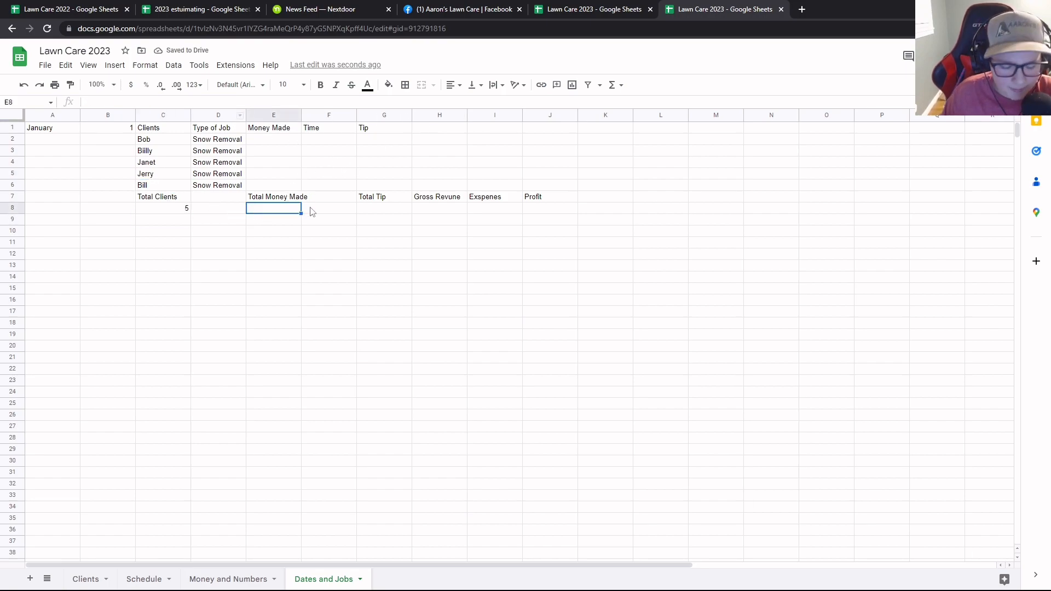
click(276, 143)
text(40)
key(Return)
text(30)
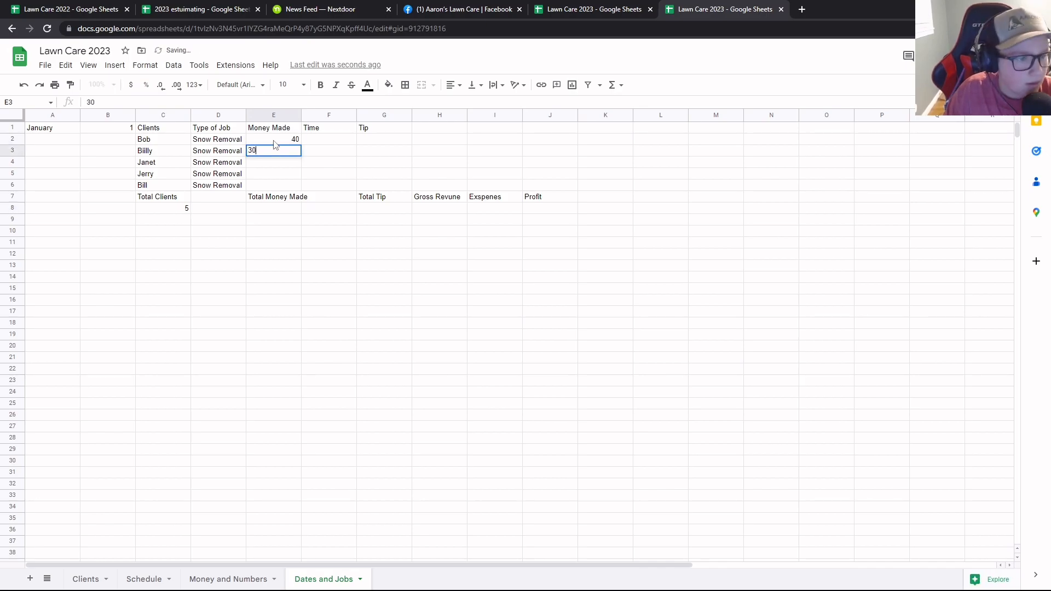
key(Return)
Format the Money Made cells E2:E6 and the Tip cells G2:G6 as currency
drag(275, 143, 278, 185)
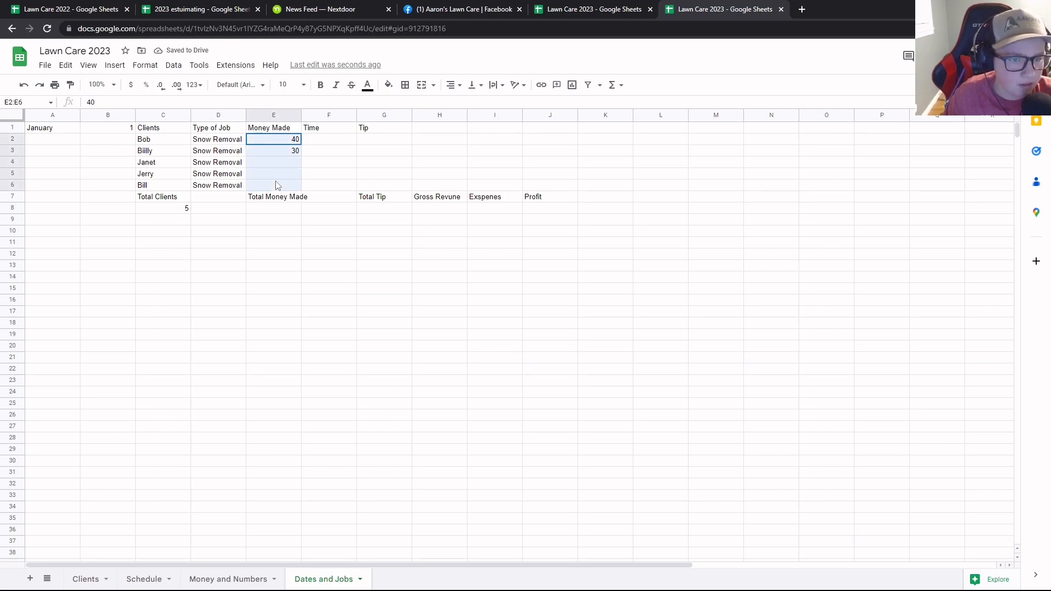
click(130, 84)
drag(372, 141, 384, 187)
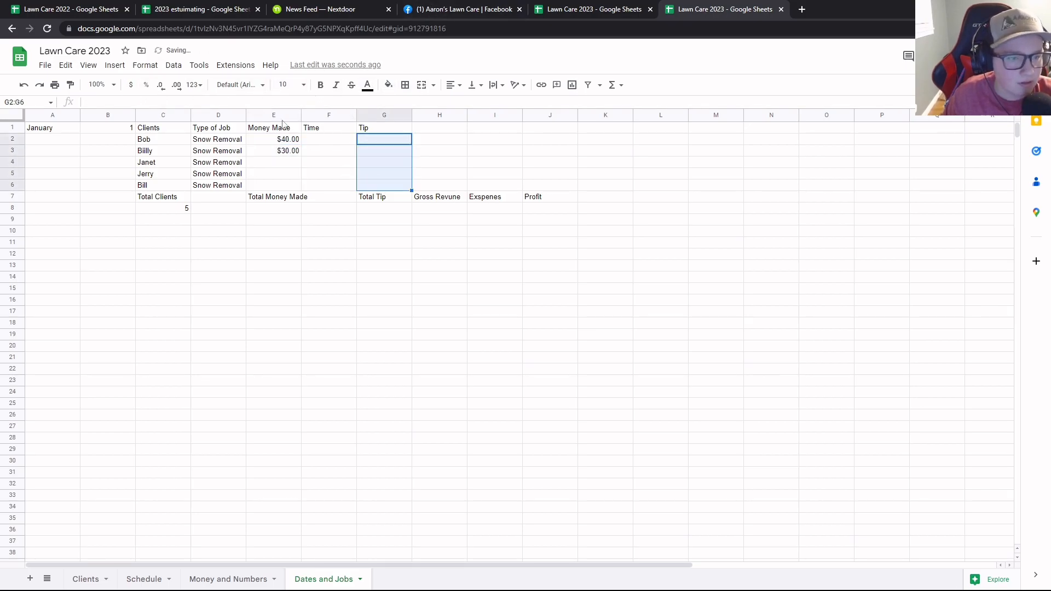
Enter 80, 20 and 70 in the Money Made cells E4:E6 for the remaining three clients
click(279, 165)
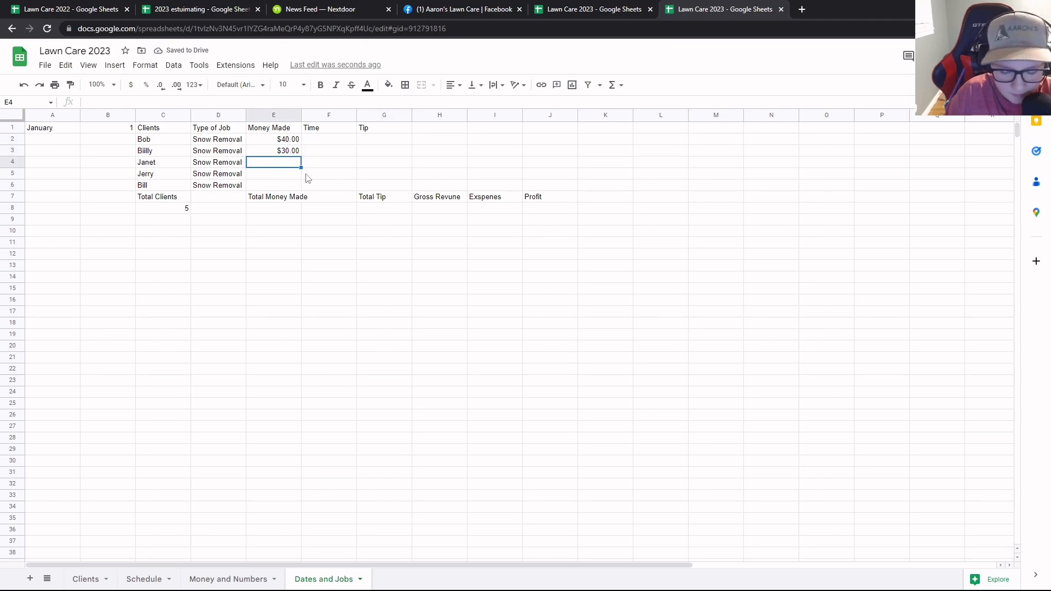
text(80)
key(Return)
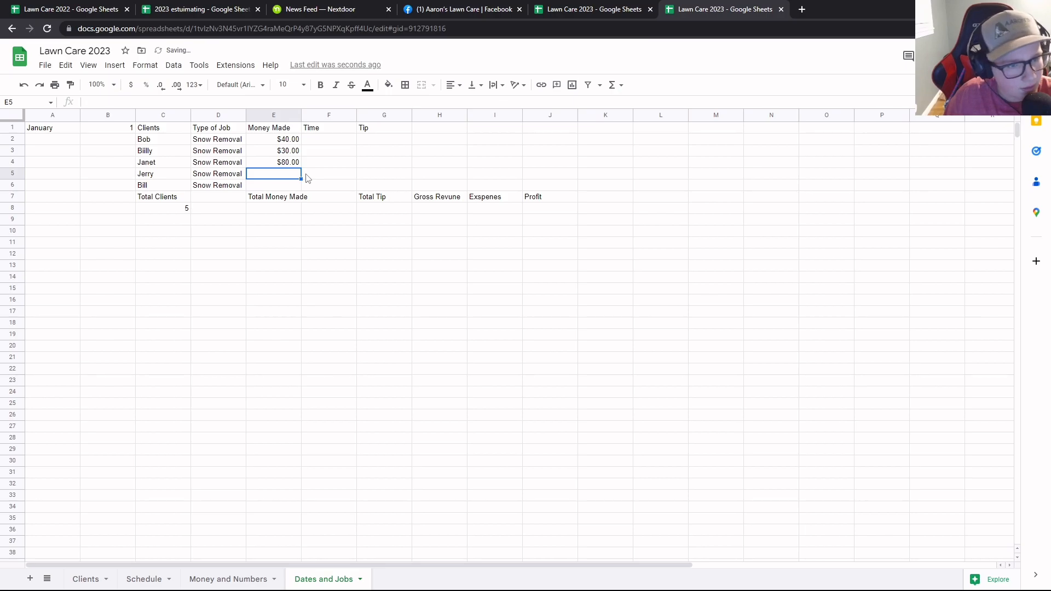
text(20)
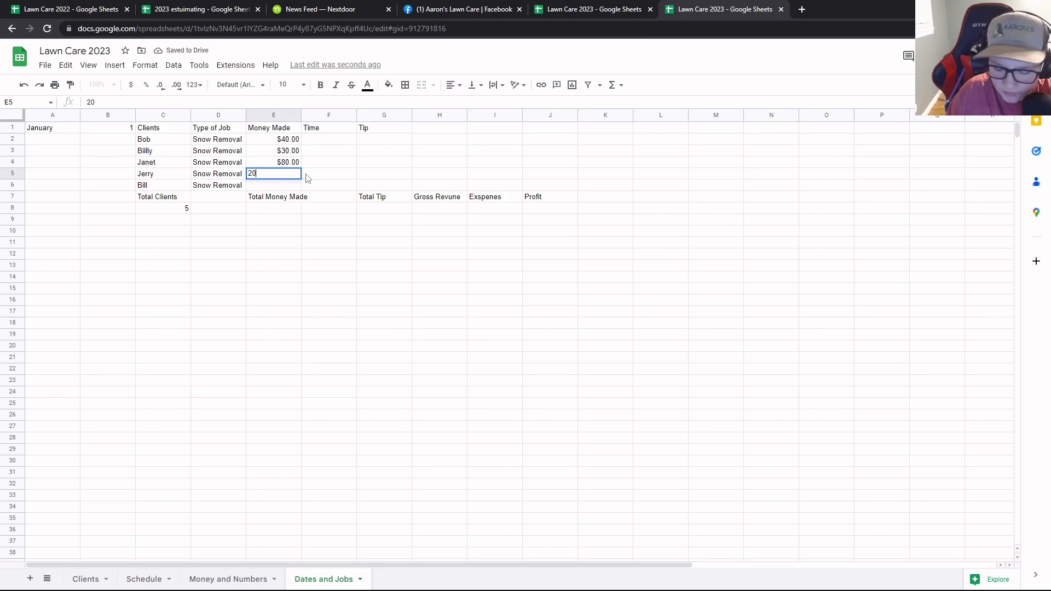
key(Return)
text(70)
key(Return)
Enter the tips 30, 25, 10, 0 and 30 in G2:G6 for the five clients
mouse_move(384, 144)
mouse_down()
mouse_move(382, 176)
mouse_move(378, 147)
mouse_up()
text(30)
key(Return)
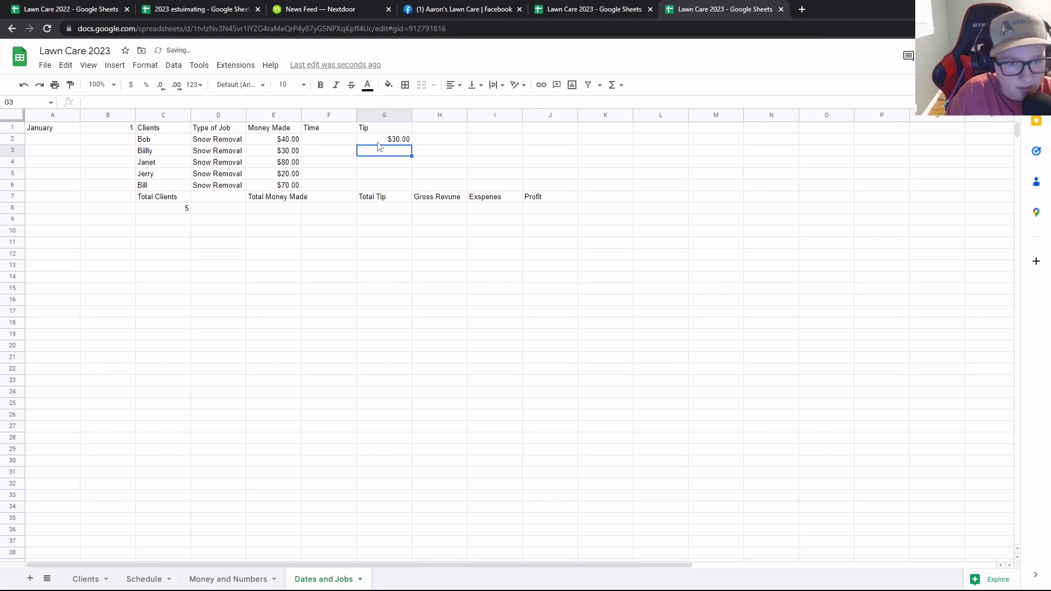
text(25)
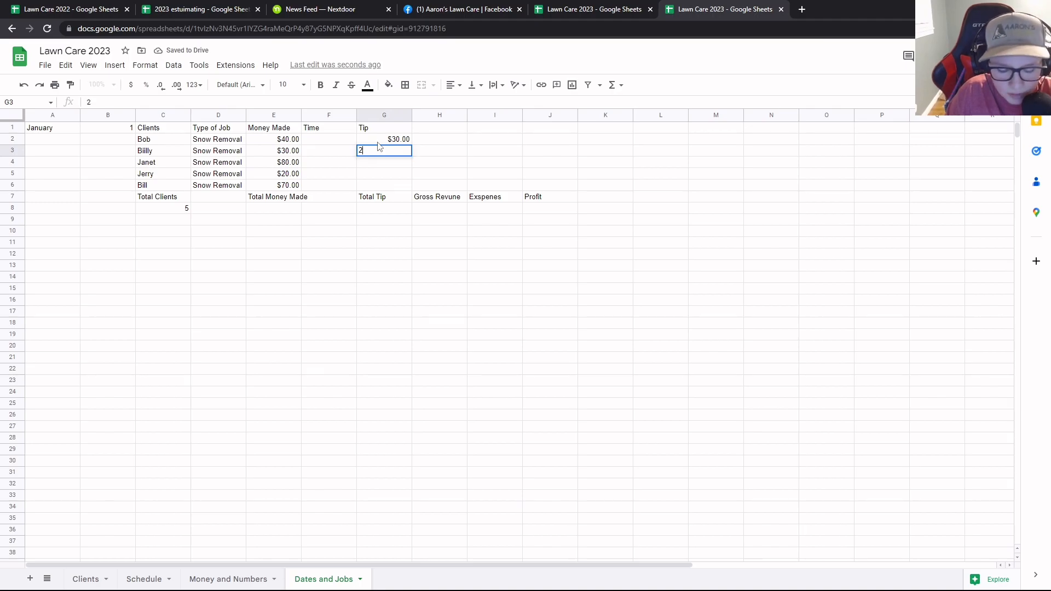
key(Return)
text(10)
key(Return)
text(0)
key(Return)
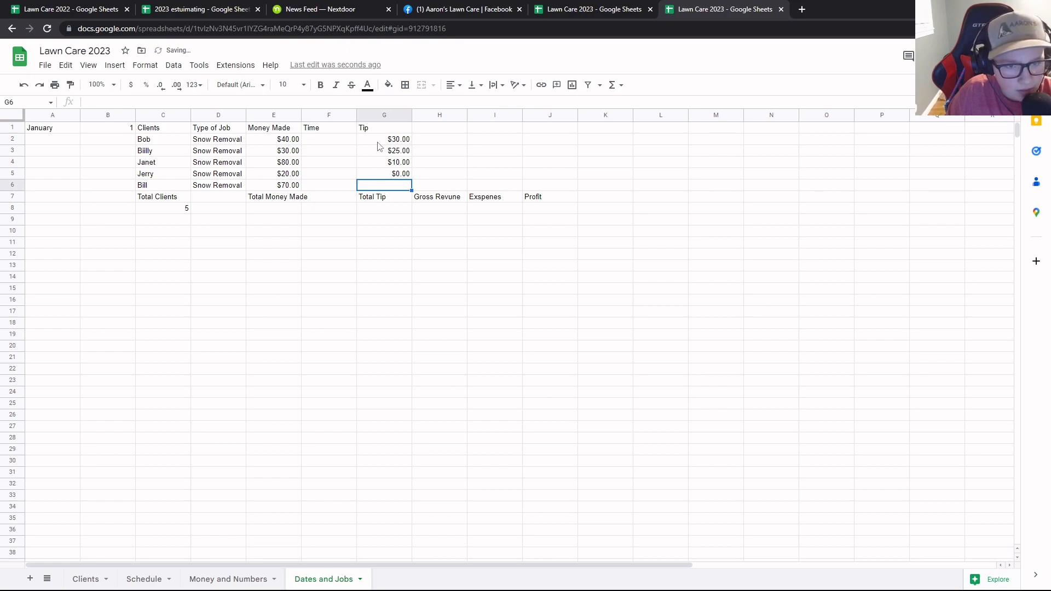
text(30)
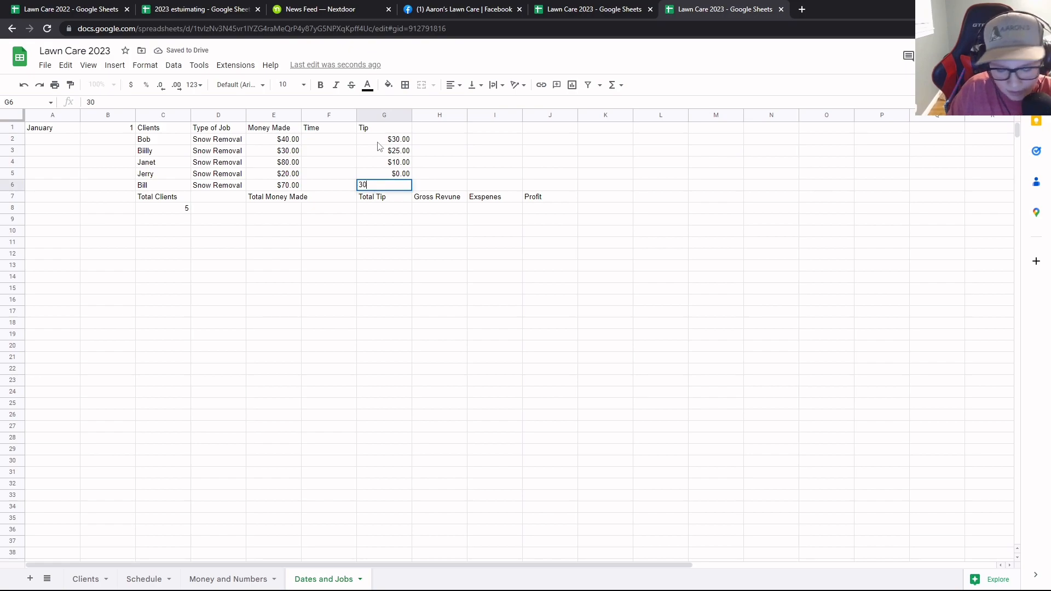
key(Return)
Total the Money Made values E2:E6 with a SUM formula in E8
click(272, 211)
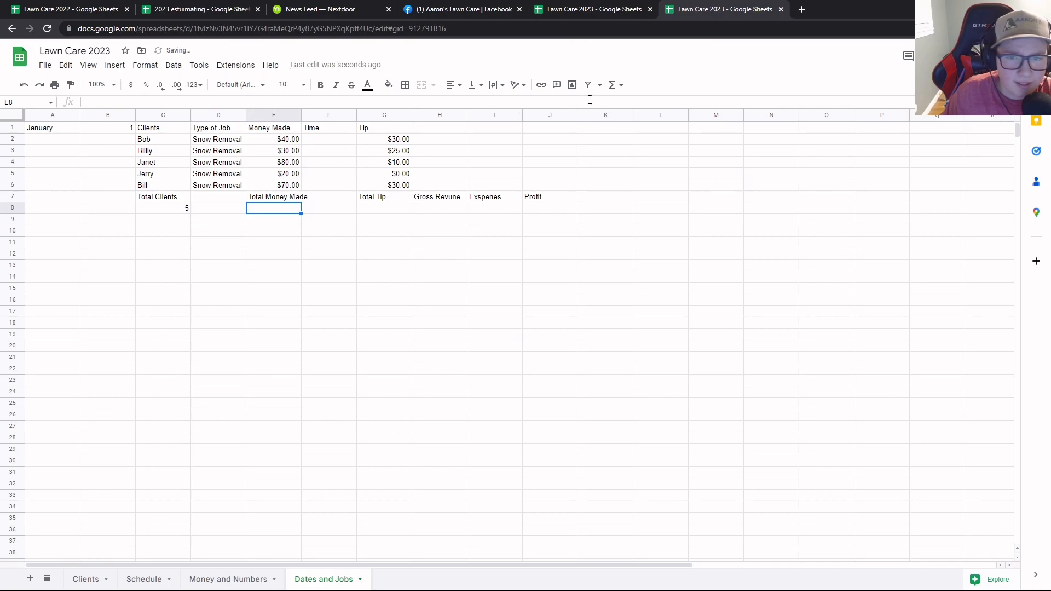
click(612, 85)
click(621, 101)
drag(296, 141, 294, 187)
key(Return)
Total the Tip values G2:G6 with a SUM formula in G8
click(384, 210)
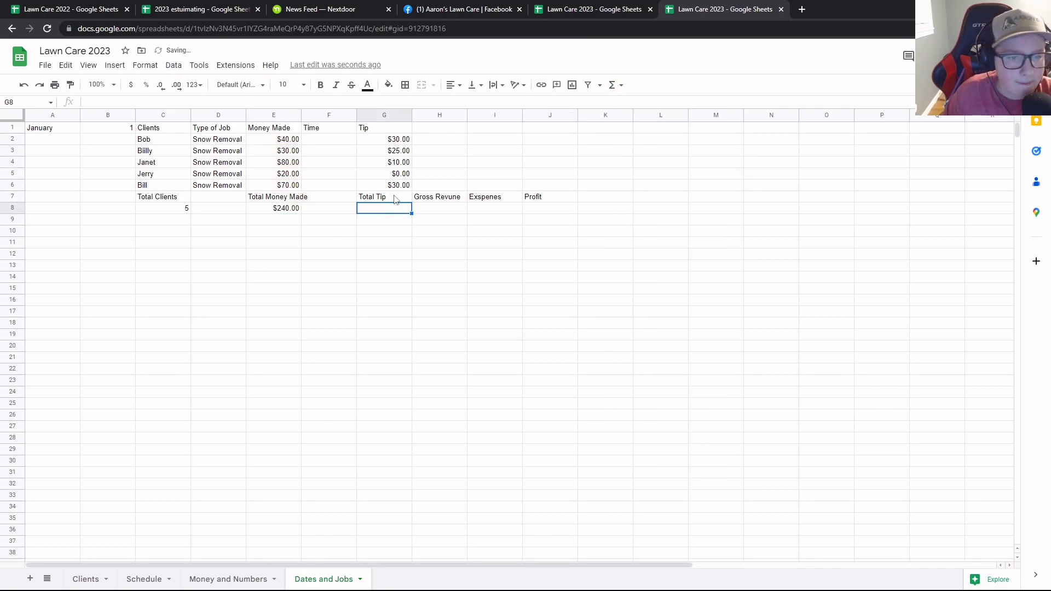
click(612, 85)
click(625, 102)
drag(403, 141, 400, 189)
key(Return)
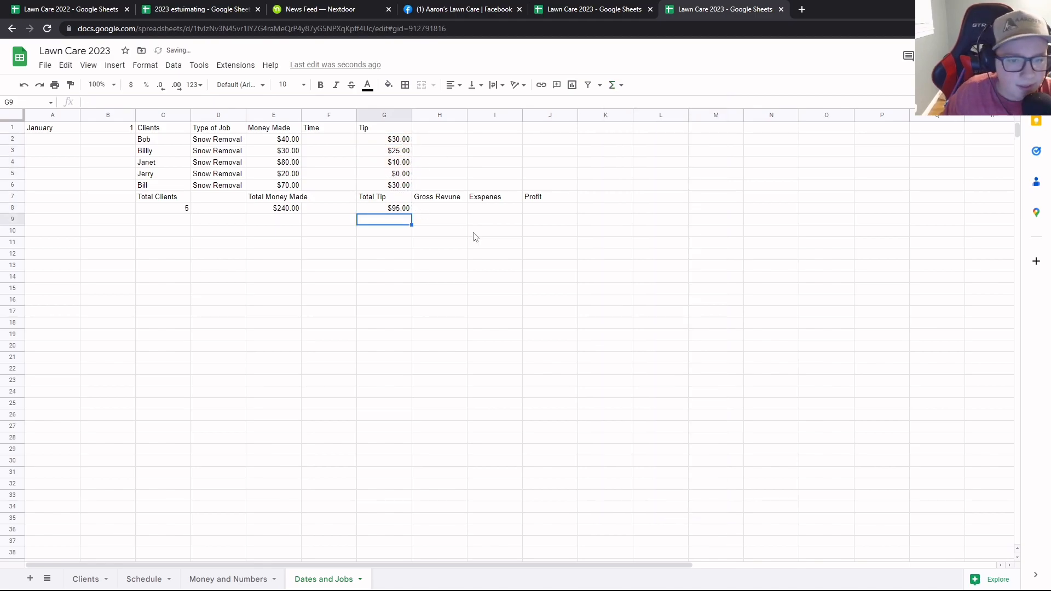
Calculate the gross revenue in H8 with the formula =SUM(E8,G8)
click(445, 208)
click(612, 85)
click(624, 102)
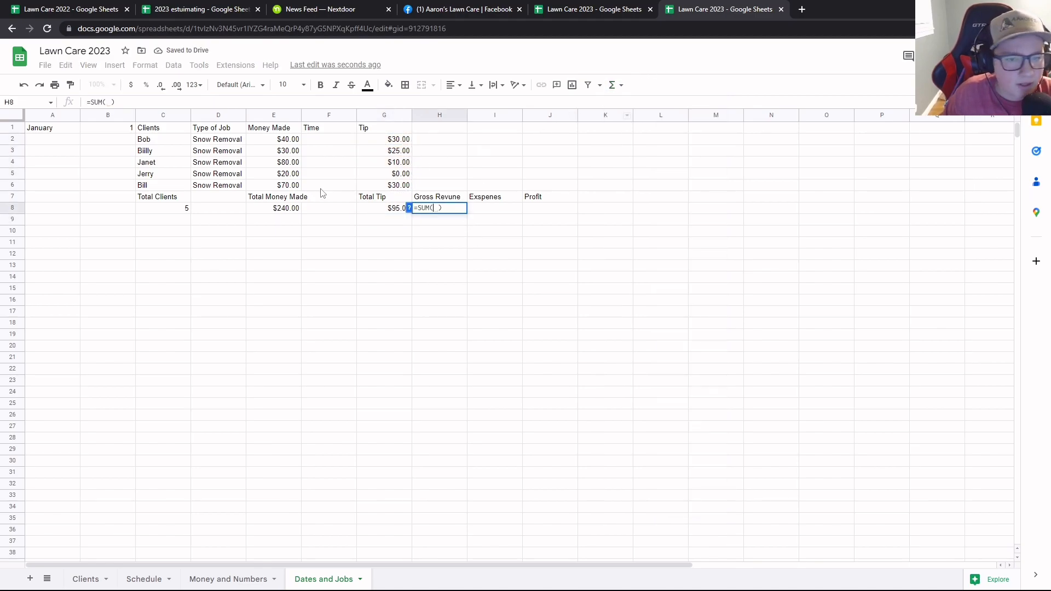
mouse_move(289, 209)
mouse_down()
mouse_move(383, 210)
mouse_move(290, 211)
mouse_up()
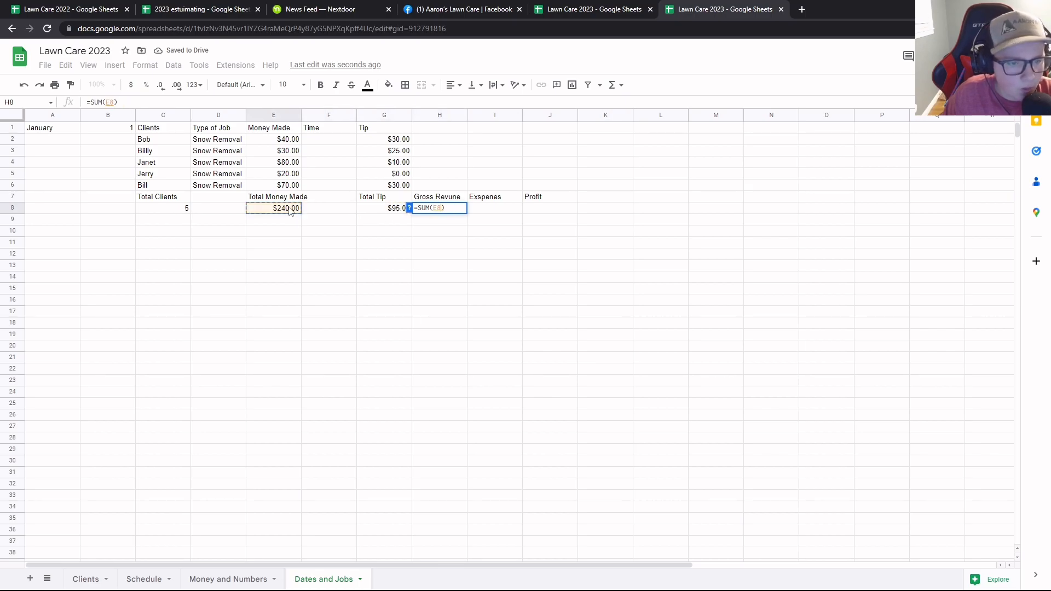
text(,)
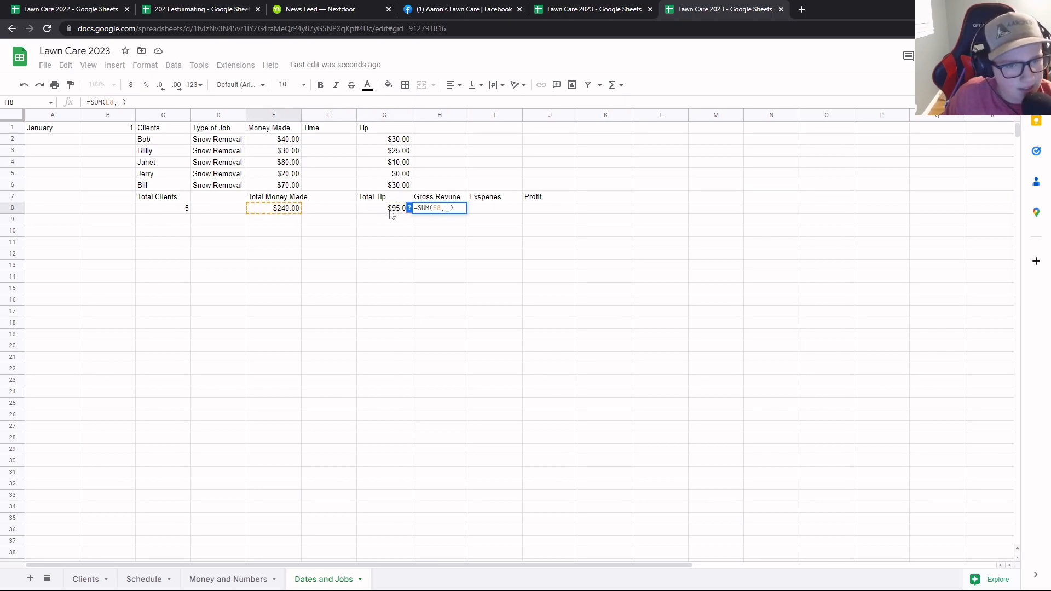
text(,)
click(391, 209)
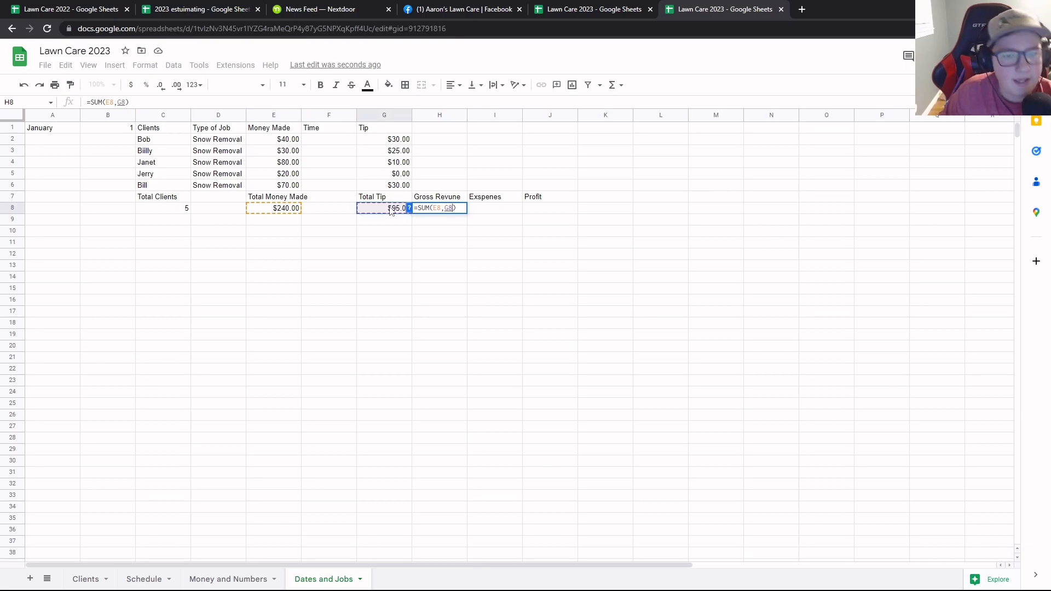
key(Return)
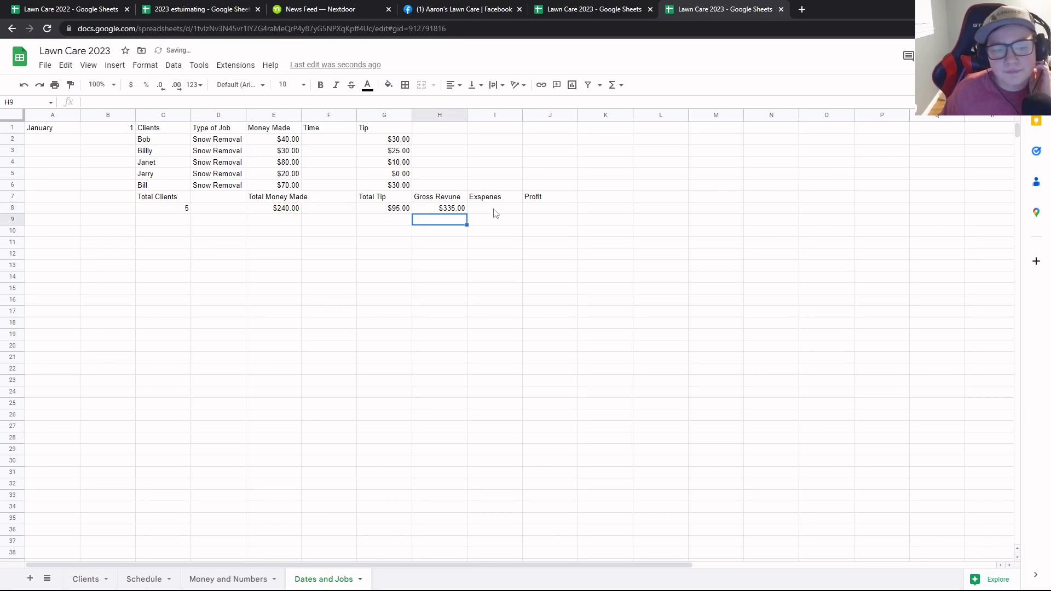
Enter -20 as the expenses amount in I8
click(493, 213)
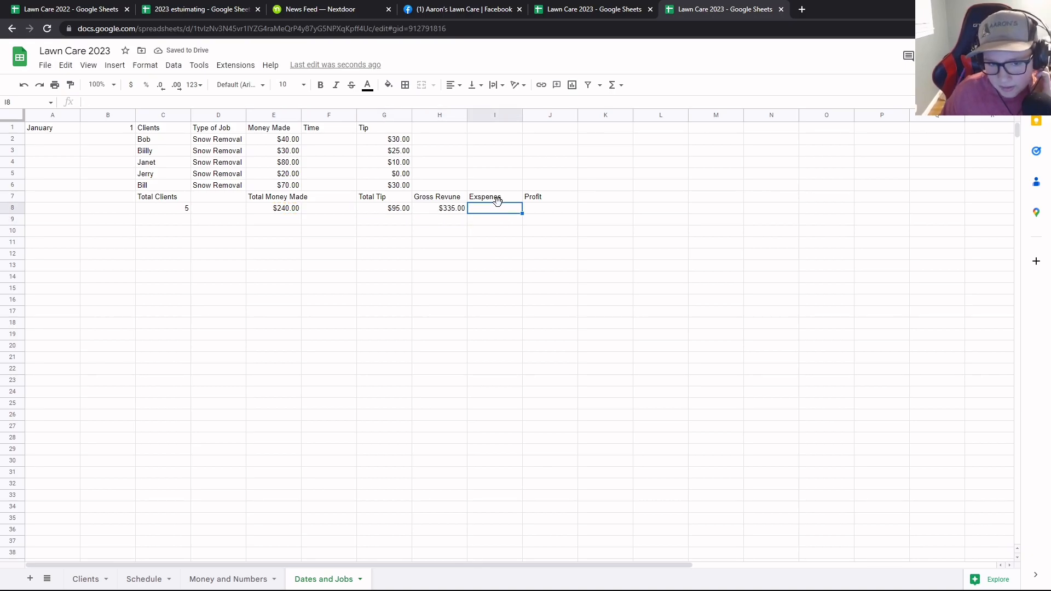
text(-20)
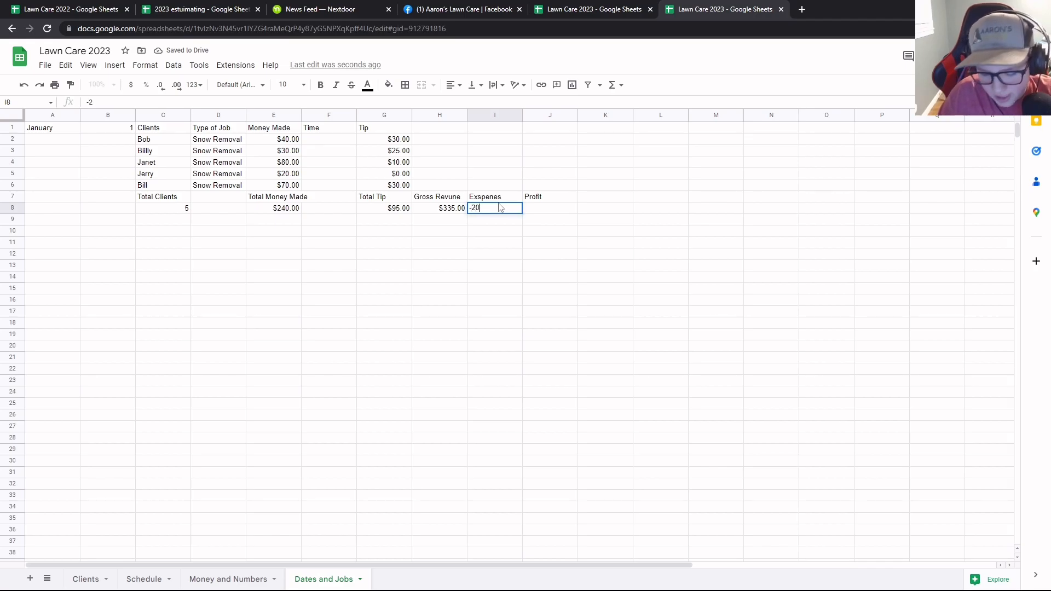
key(Return)
key(Up)
key(Up)
key(Return)
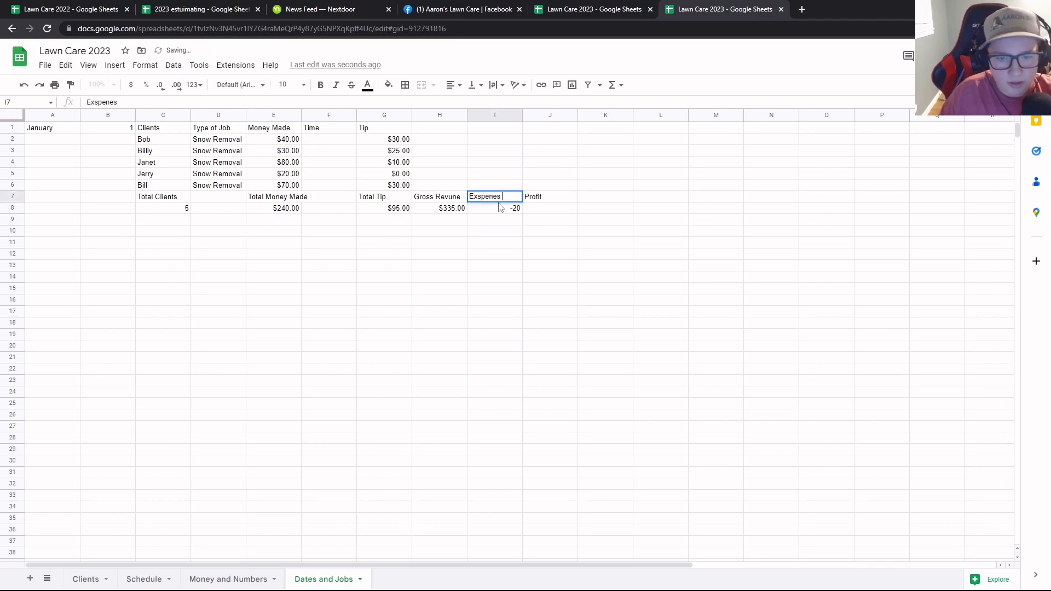
Replace the expenses amount in I8 with -35
click(506, 209)
double_click(514, 209)
drag(520, 208, 507, 208)
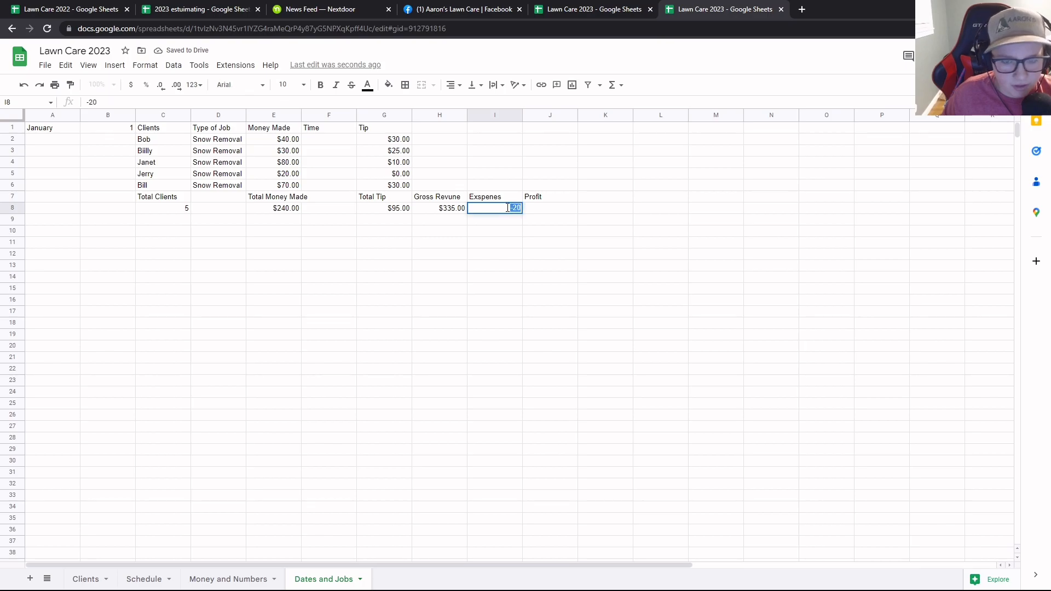
text(-35)
key(Return)
Format the expenses and profit cells I8:J8 as currency
click(530, 210)
drag(517, 210, 549, 209)
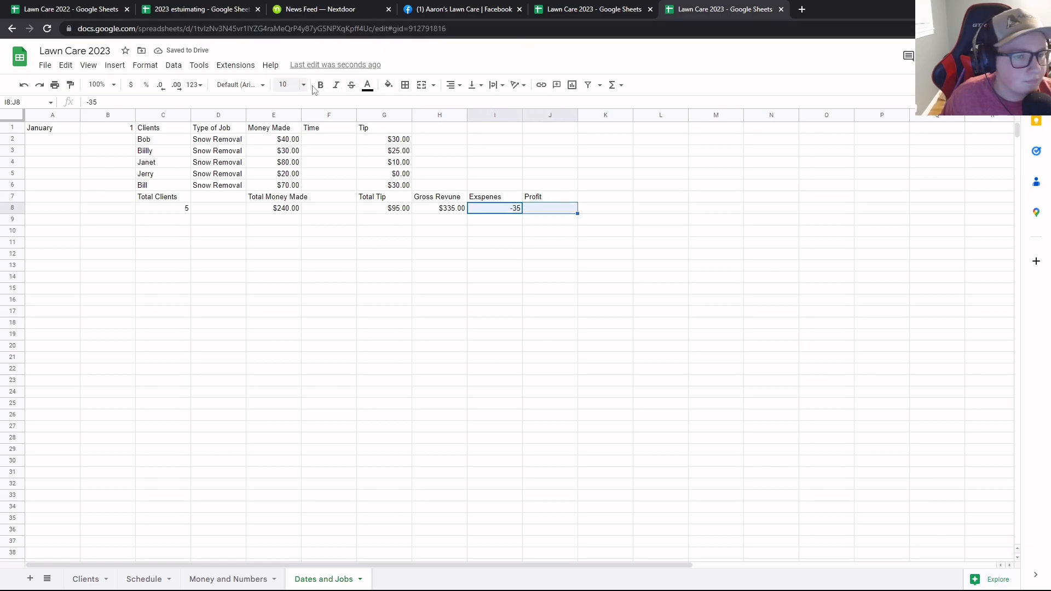
click(131, 85)
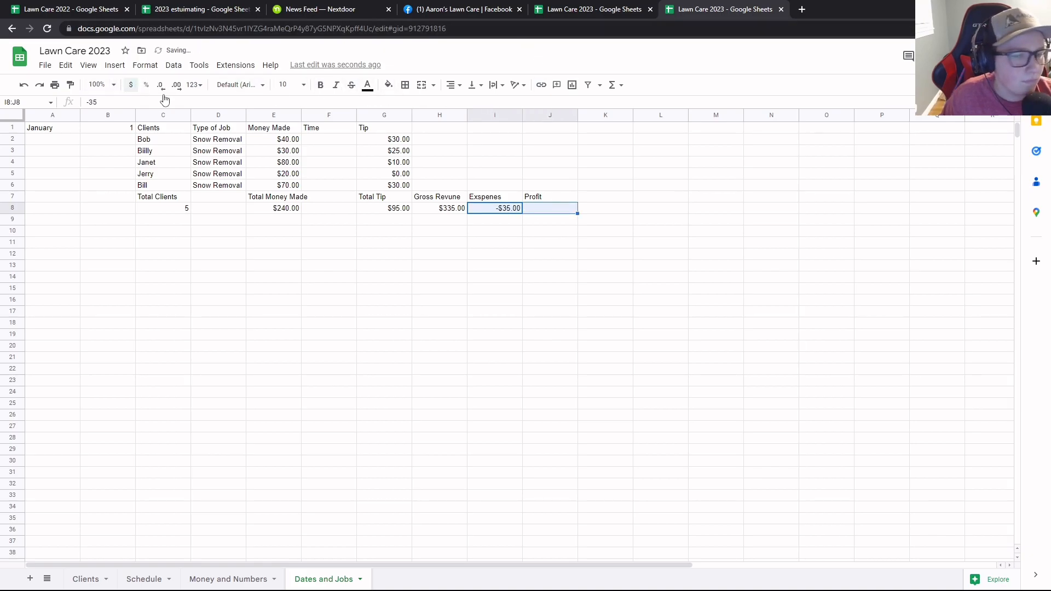
Calculate the profit in J8 with a SUM formula over the gross revenue and expenses in H8:I8
click(545, 211)
click(614, 85)
click(622, 104)
drag(447, 212, 480, 211)
key(Return)
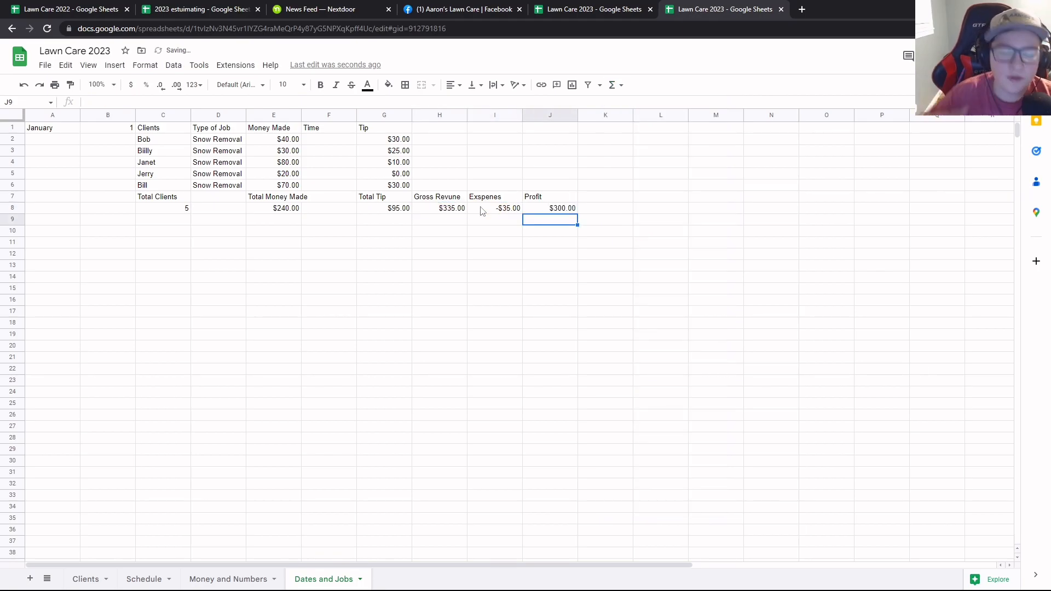
Copy the January heading row A1:G1 into row 9, starting at A9
drag(47, 131, 384, 131)
key(ctrl+c)
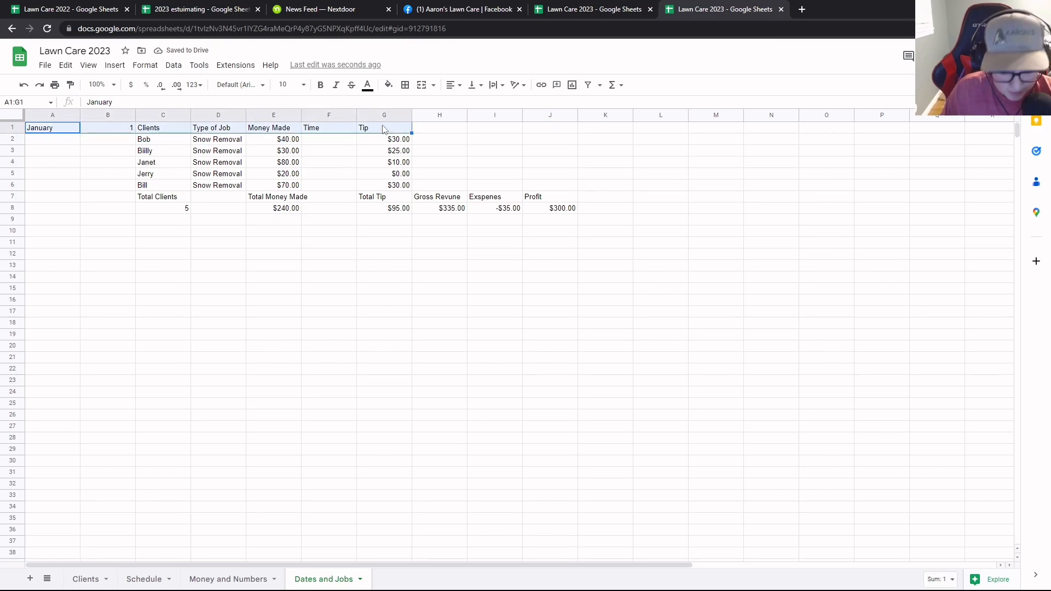
drag(67, 220, 402, 223)
key(ctrl+v)
Set the day number in B9 to 2
click(126, 223)
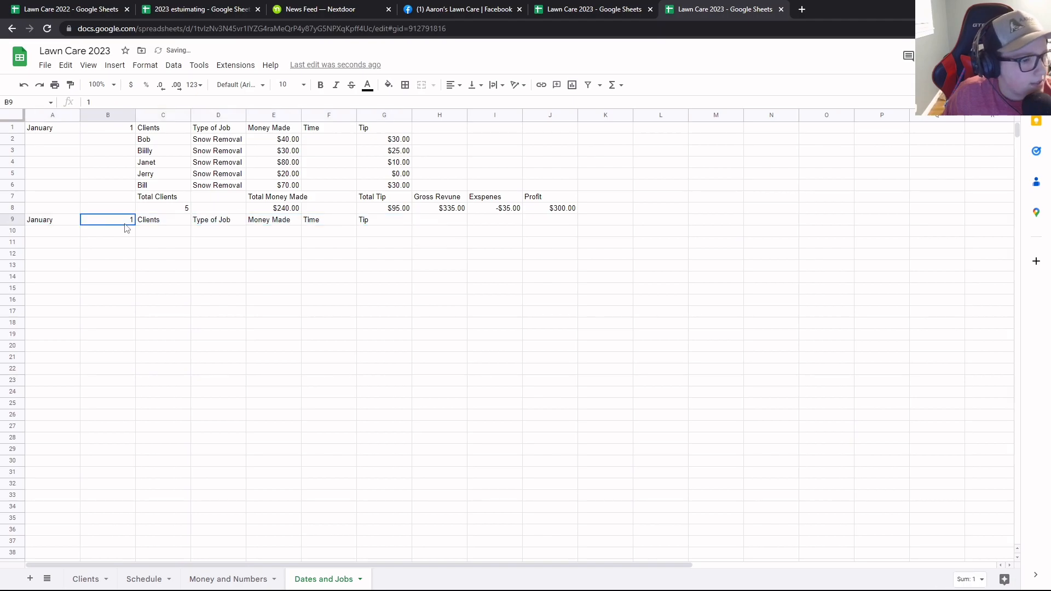
text(2)
key(Return)
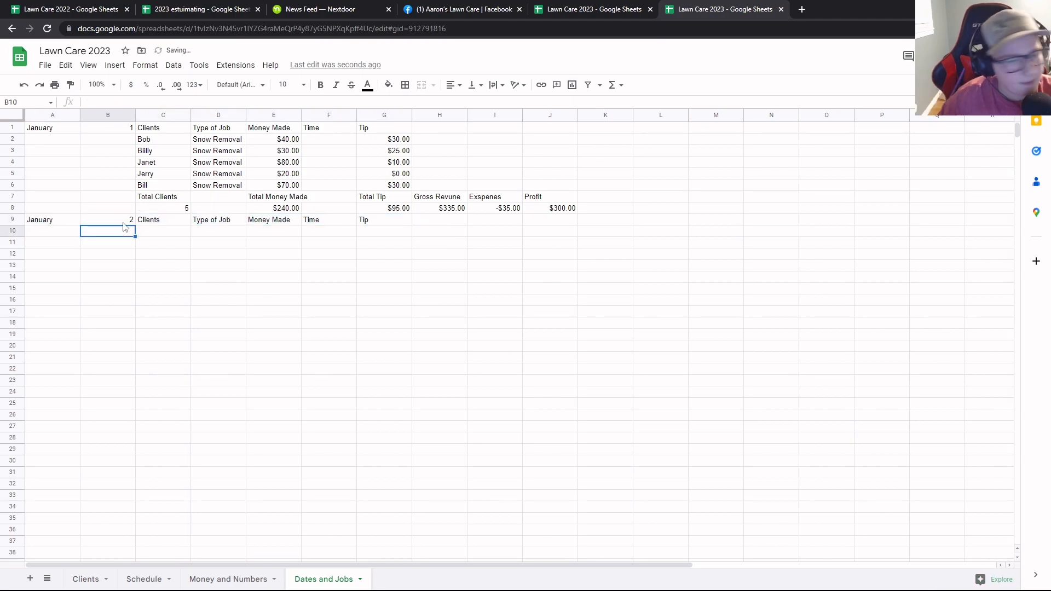
Change the day number in B9 to 10
click(120, 223)
key(BackSpace)
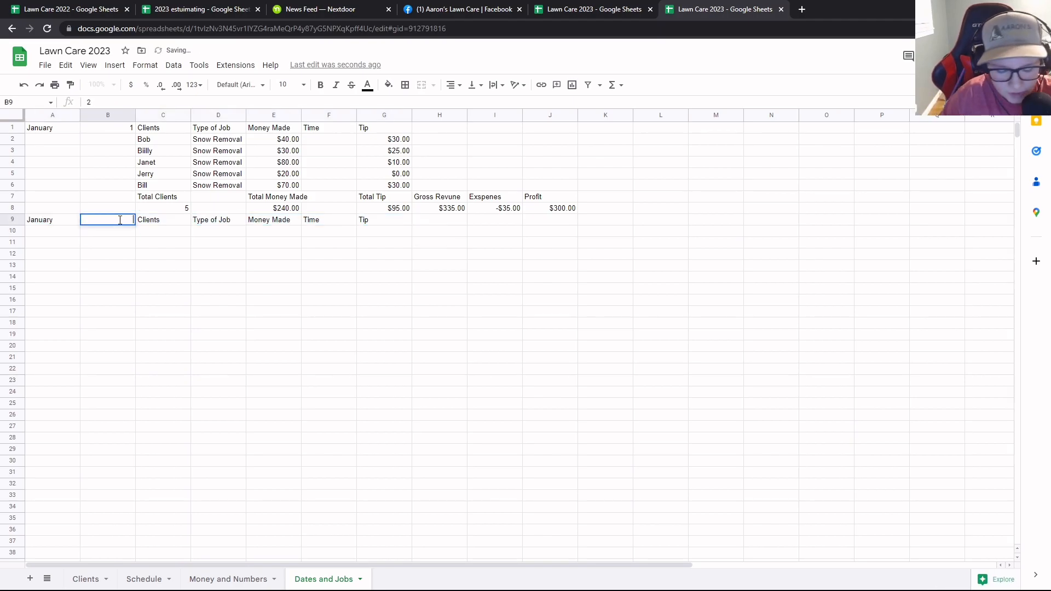
text(10)
key(Return)
drag(153, 139, 329, 173)
drag(174, 199, 318, 213)
click(293, 300)
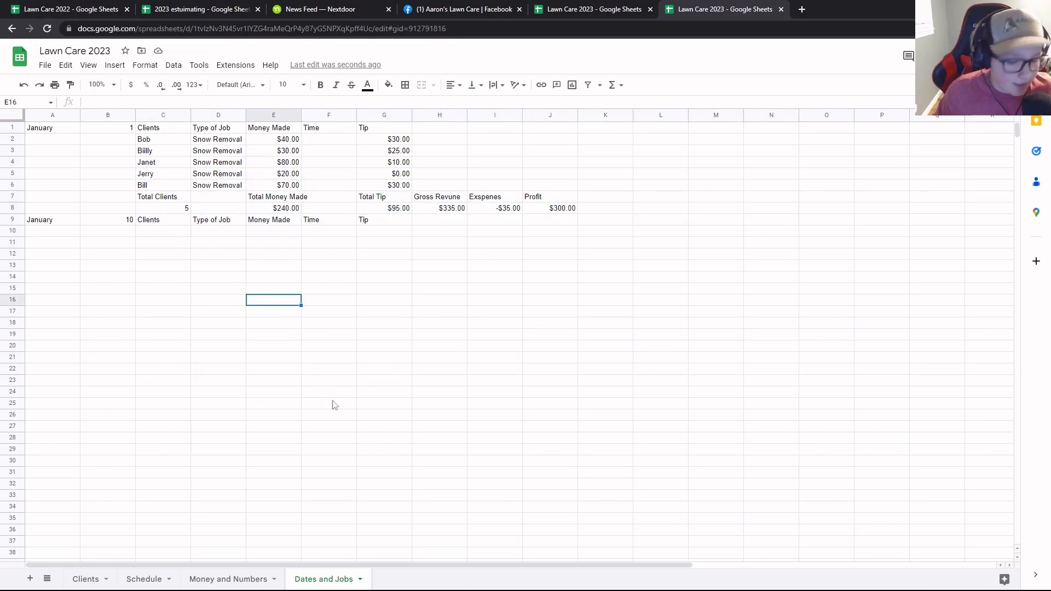
Add a new sheet named Estimates and paste the copied column headings, Month through Notes, into A1:M1
click(30, 579)
double_click(400, 584)
text(Estimes)
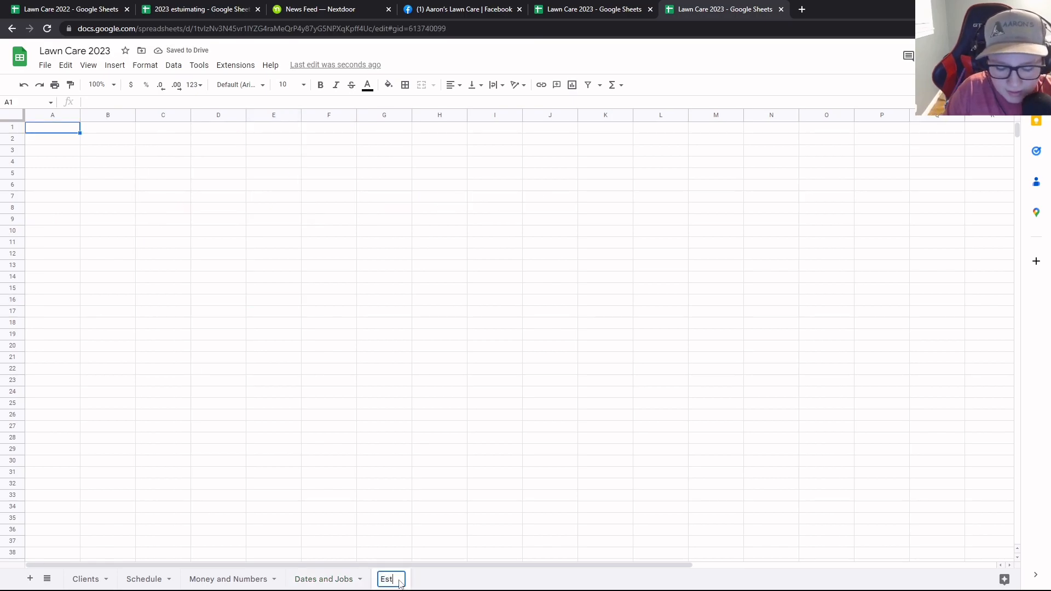
key(BackSpace)
key(BackSpace)
text(ates)
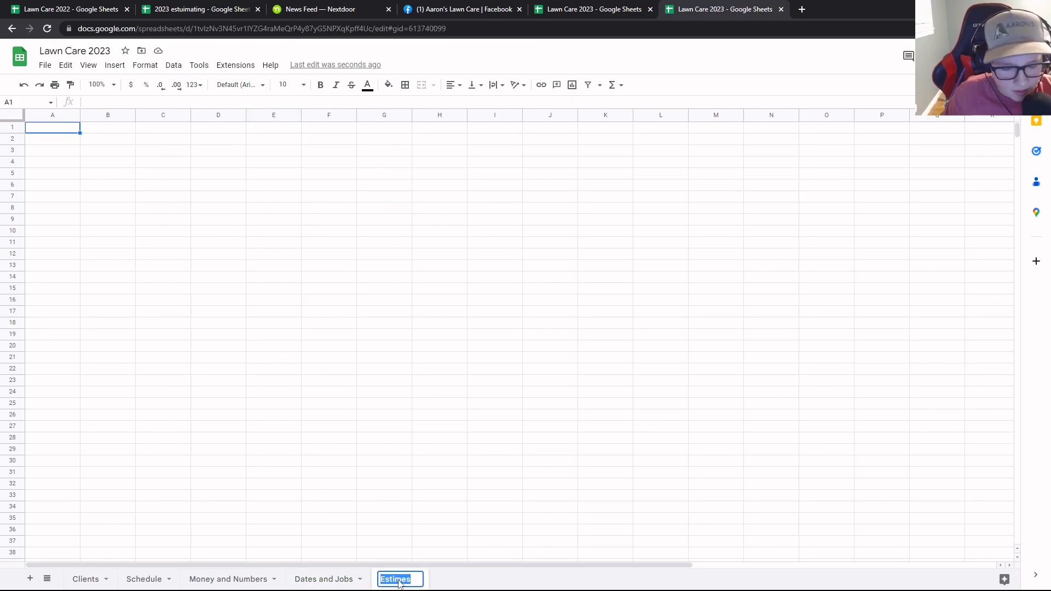
key(Return)
key(ctrl+v)
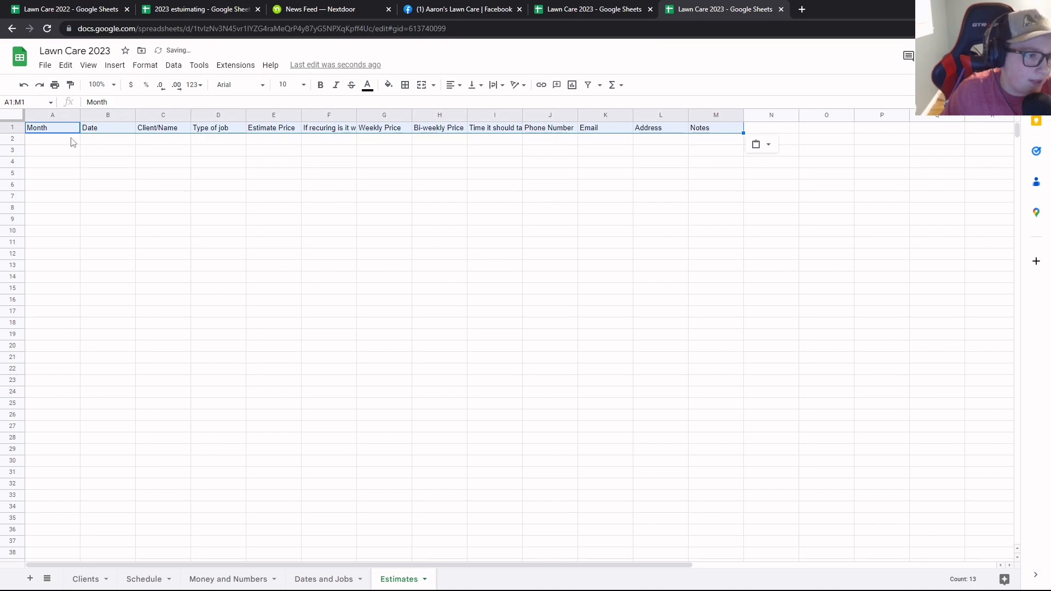
Review the Estimates column headings in row 1, from Date through Notes
click(123, 132)
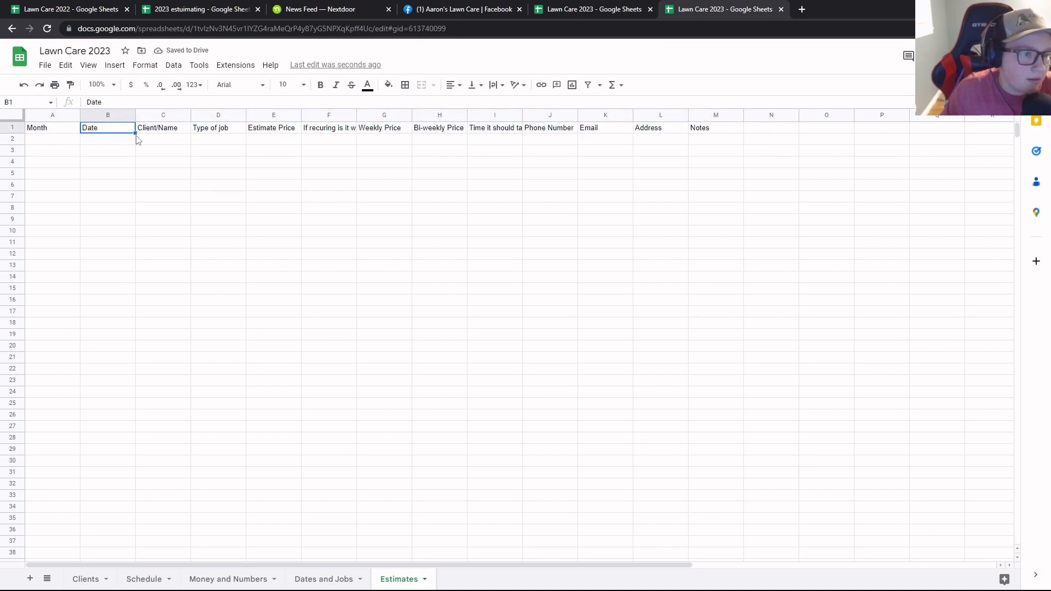
click(172, 133)
click(298, 132)
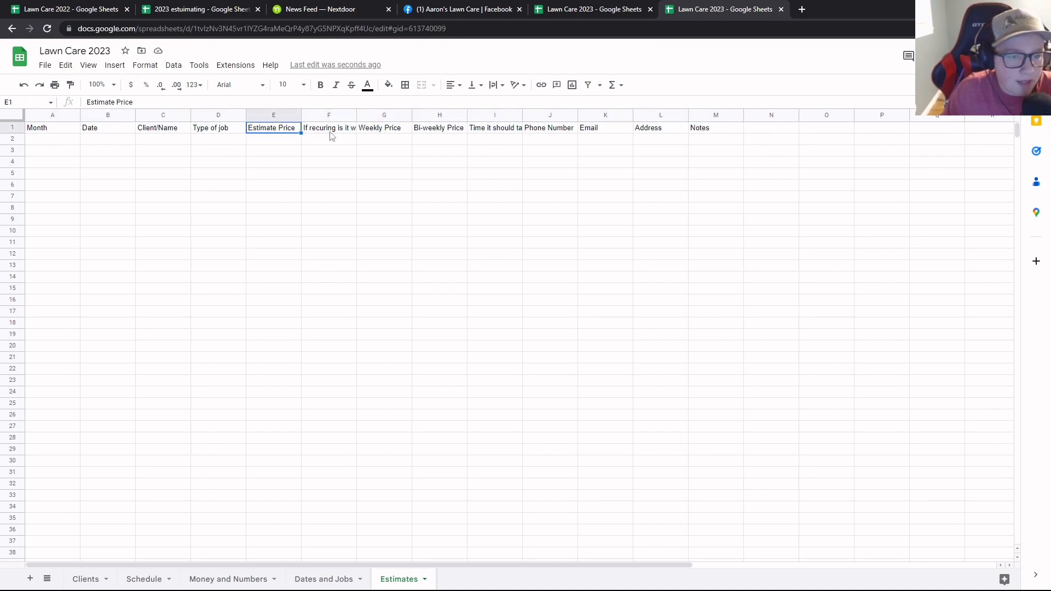
click(335, 136)
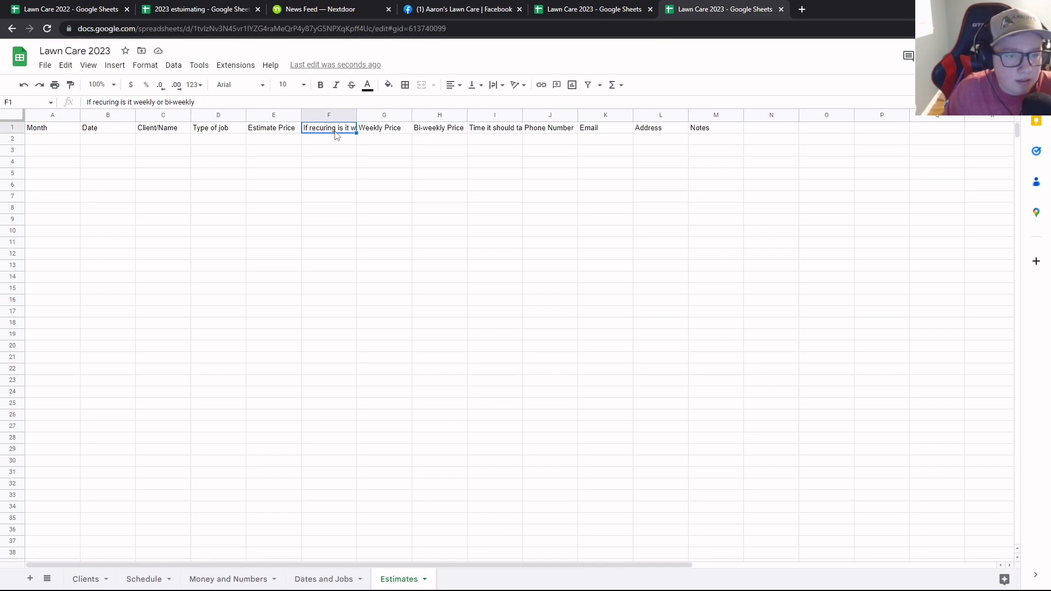
click(390, 135)
click(452, 136)
click(519, 132)
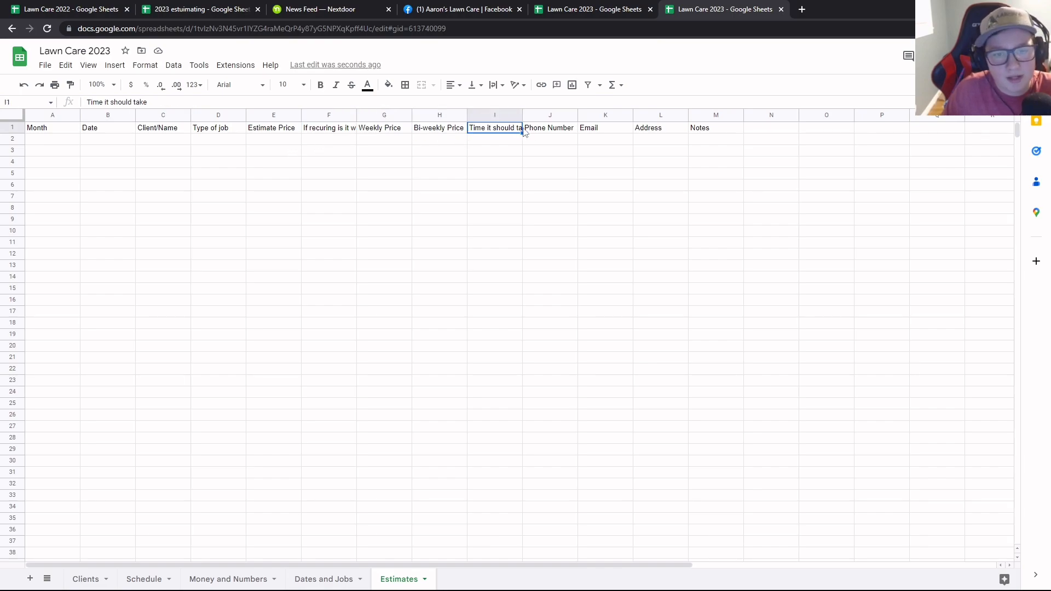
click(551, 131)
click(605, 134)
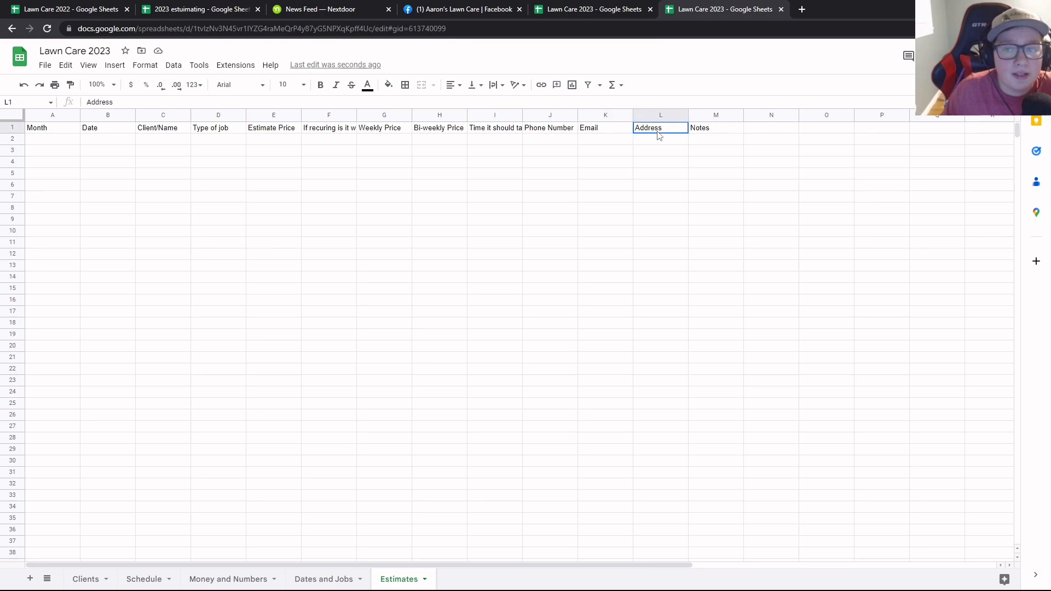
click(660, 134)
click(733, 134)
Enter January as the month in A2 and 1 as the date in B2
click(29, 141)
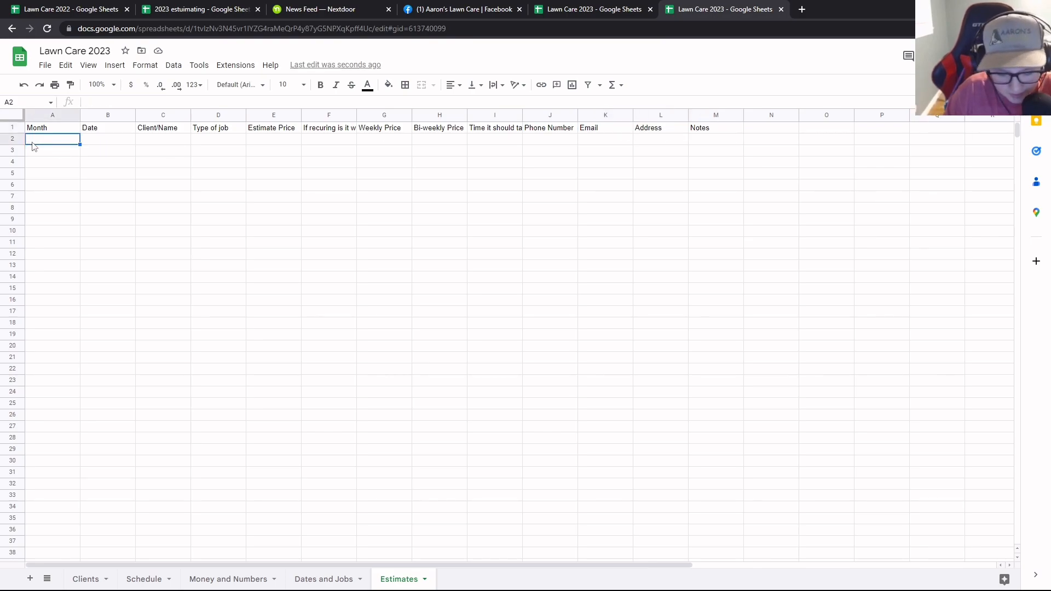
text(January)
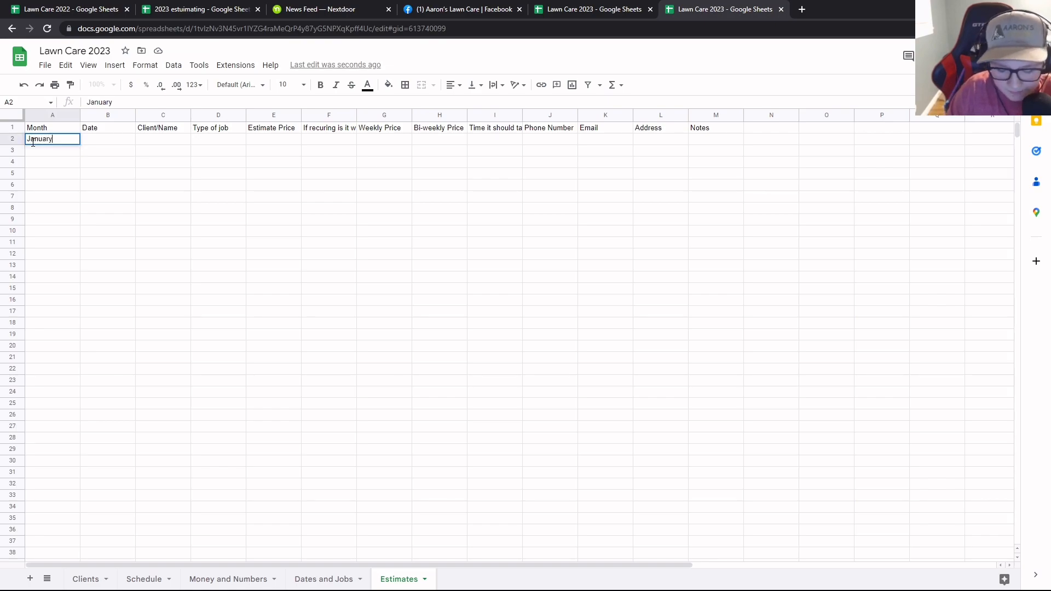
click(87, 144)
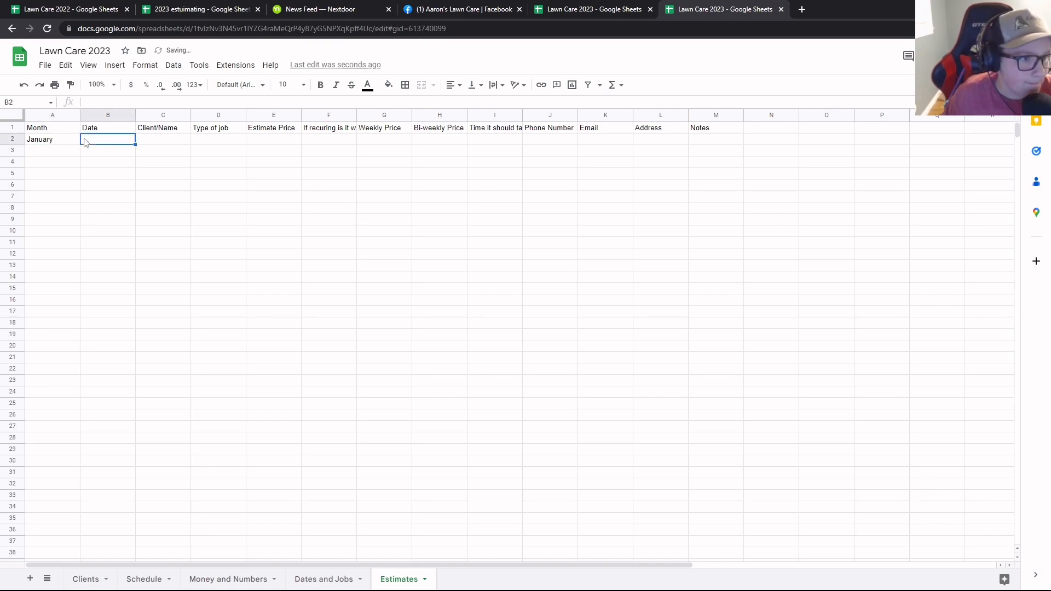
text(1)
key(Return)
Enter the client's first name in C2 under Client/Name
click(173, 144)
click(170, 146)
double_click(177, 139)
text(Jerr)
key(BackSpace)
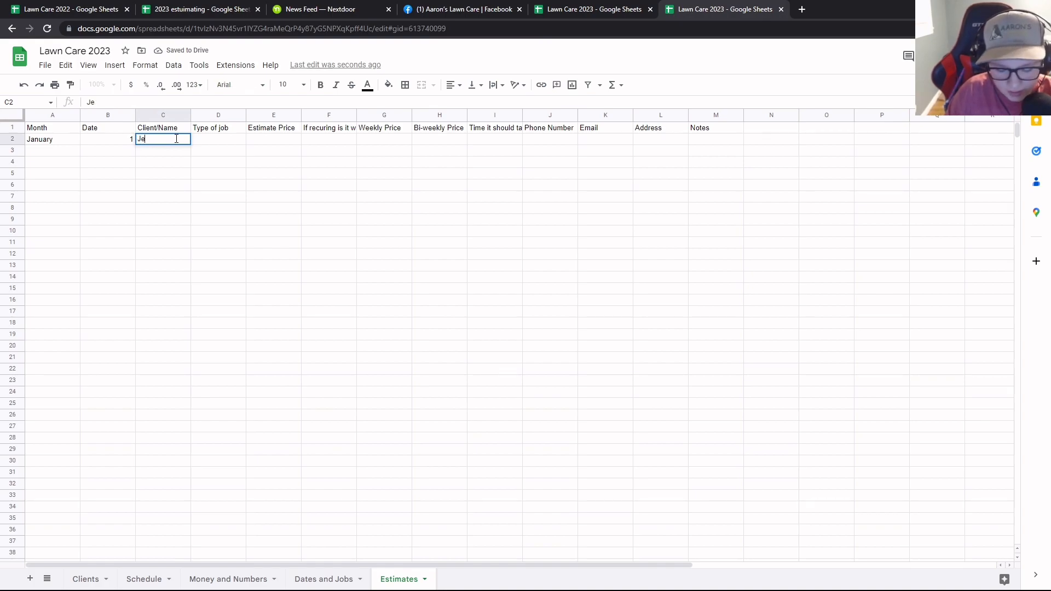
text(net)
key(Return)
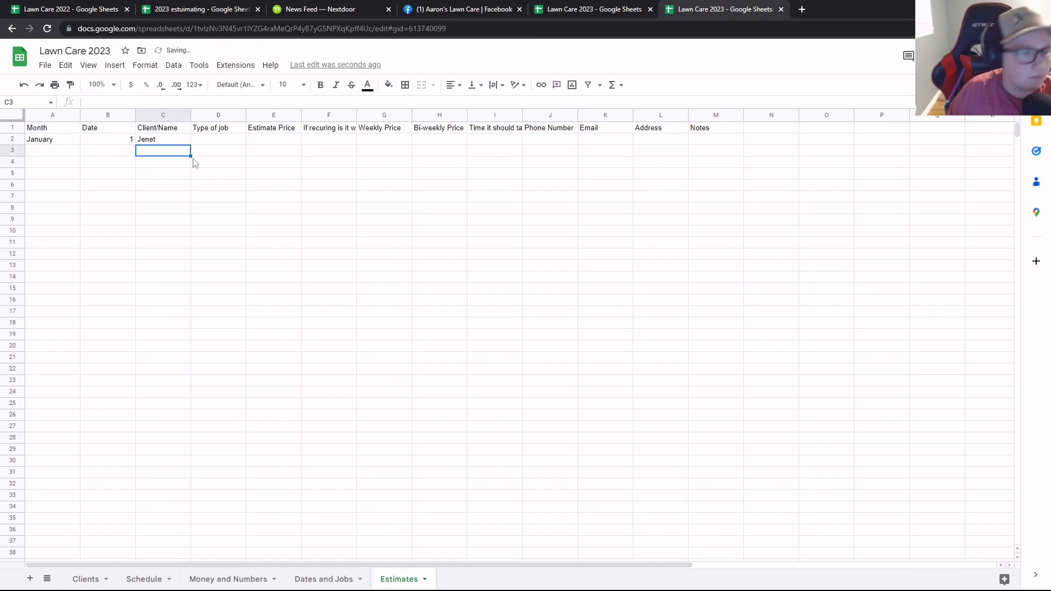
Enter Snow Removal as the type of job in D2 and 80 as the estimate price in E2
click(217, 133)
click(212, 138)
double_click(211, 137)
text(Snow Removal)
click(297, 143)
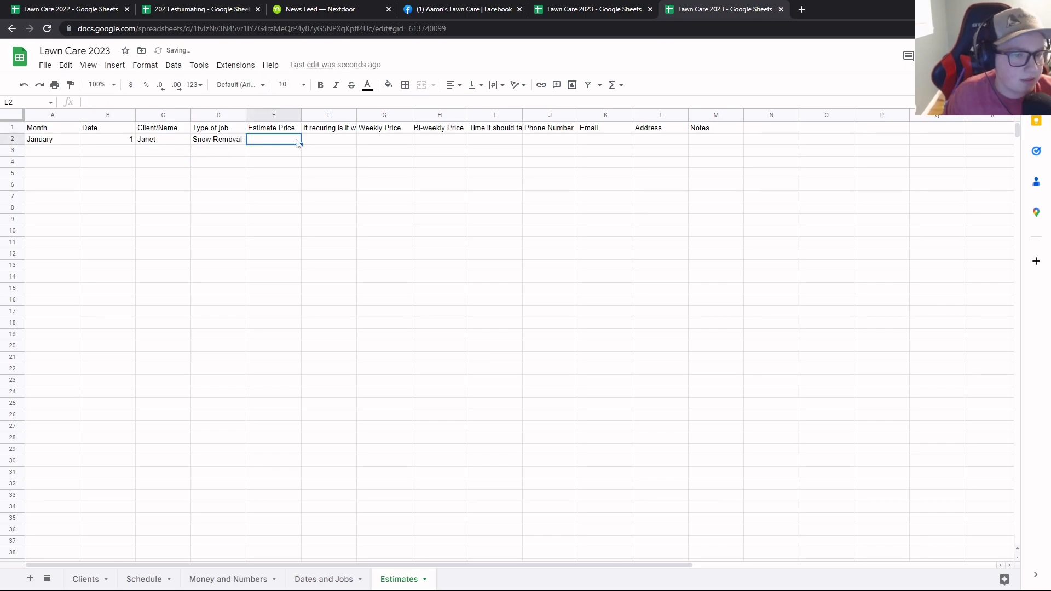
text(80)
key(Return)
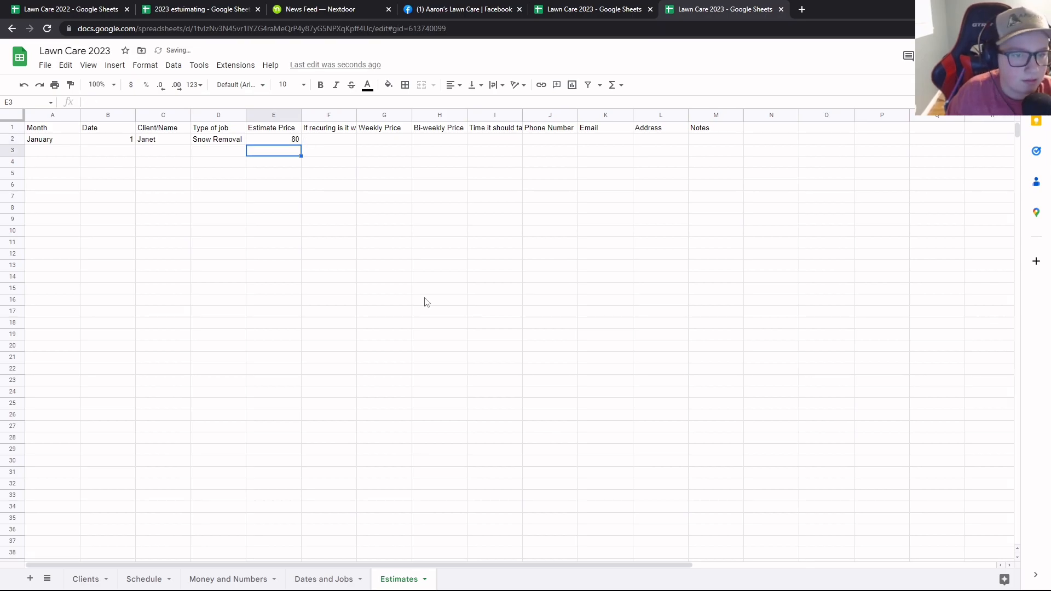
Enter No for the recurring question in F2 and N/A as the weekly price in G2
click(325, 143)
text(No)
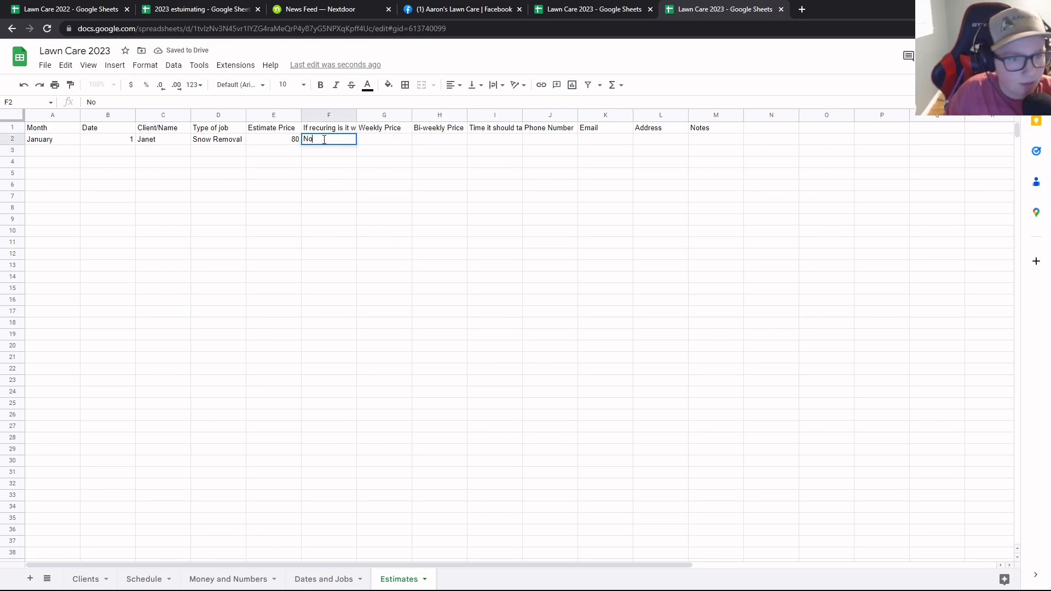
click(366, 144)
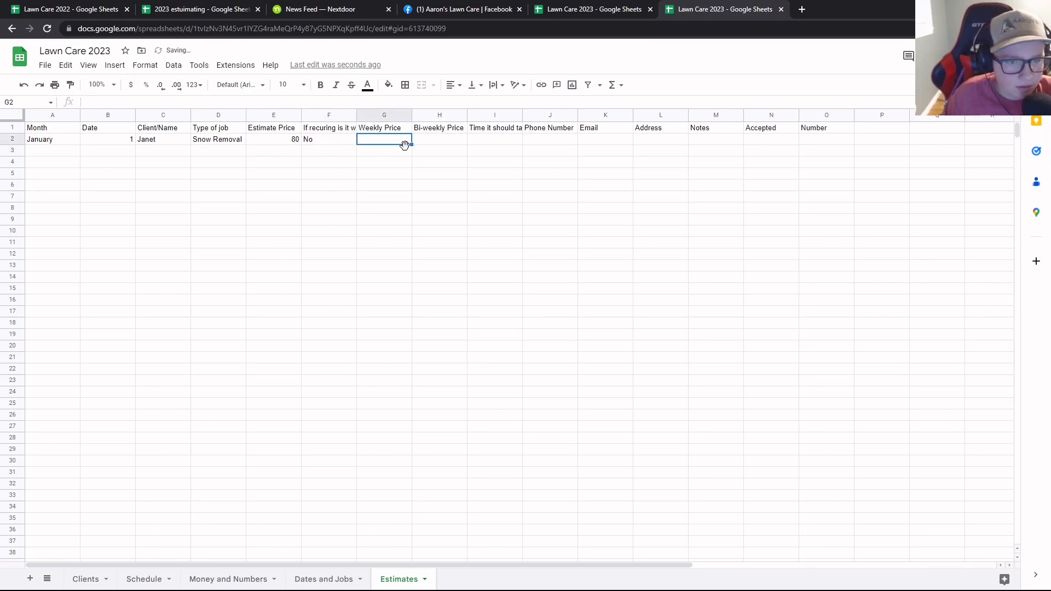
text(N/A)
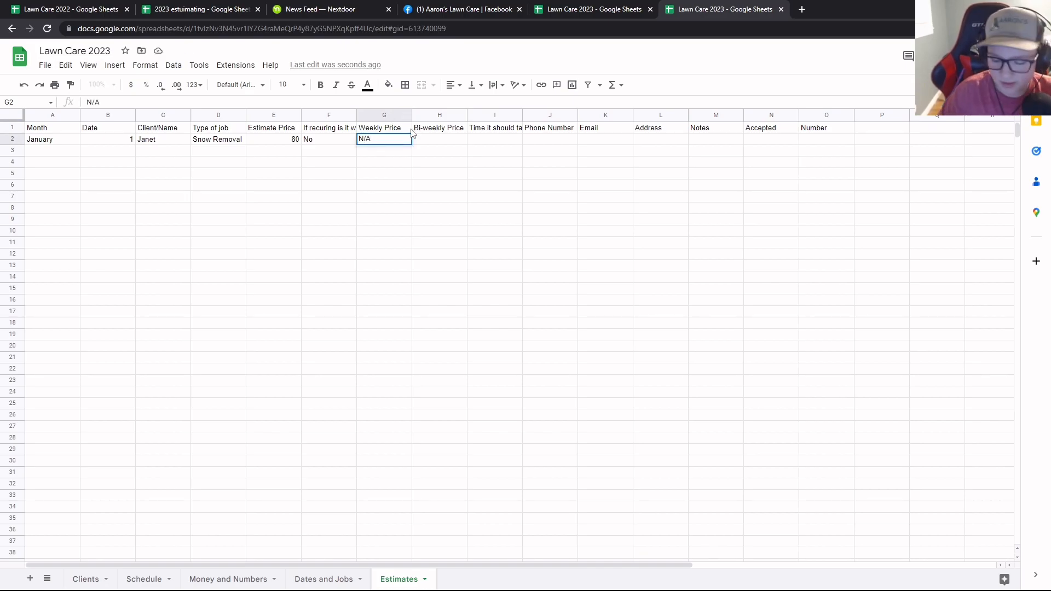
key(Return)
Enter No as the bi-weekly price in H2
click(432, 145)
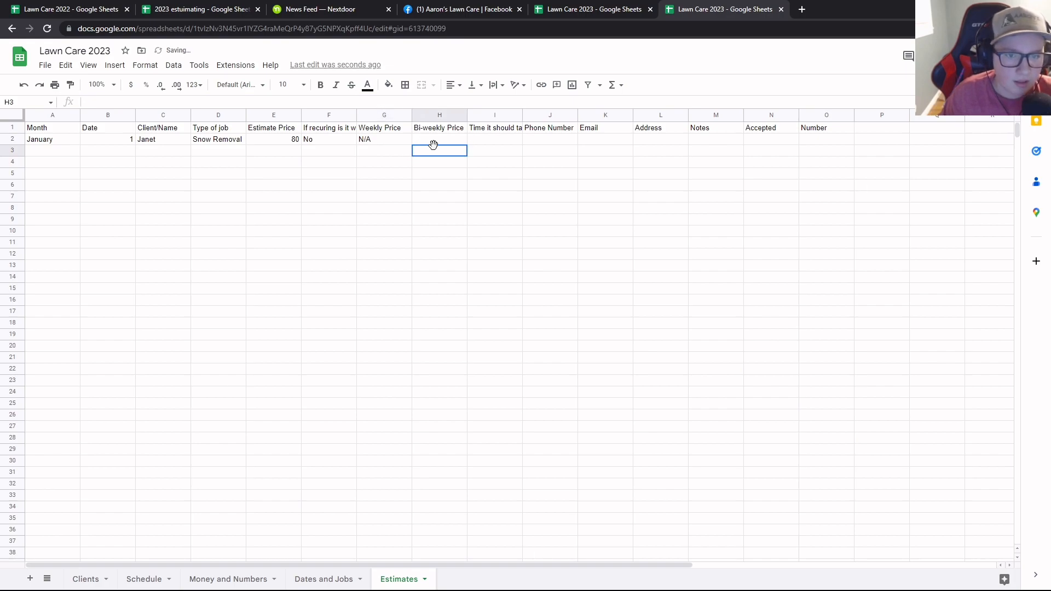
double_click(432, 137)
text(No)
key(Return)
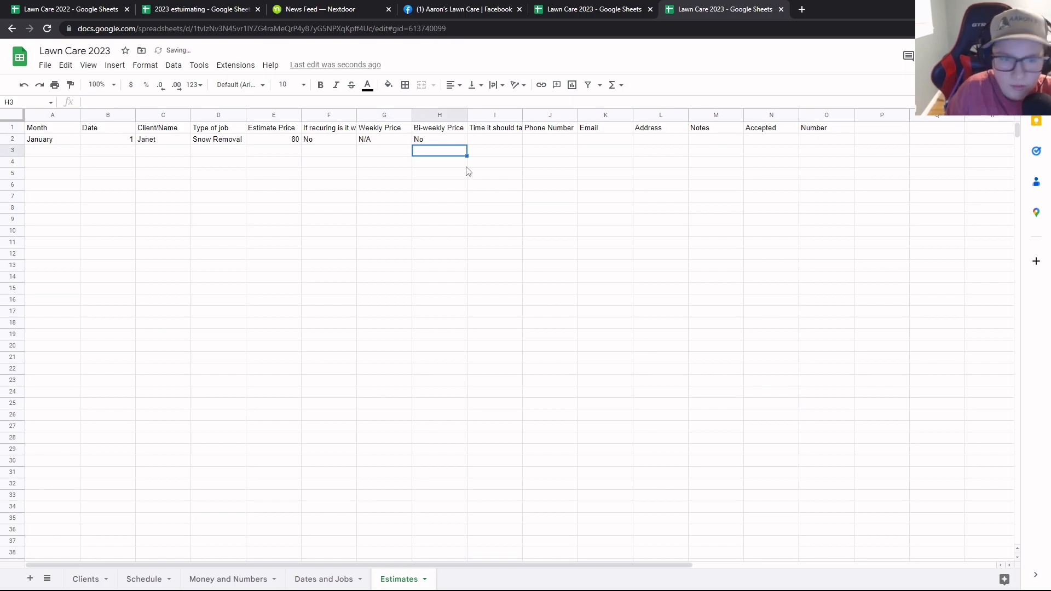
Enter 120/ 2 Hours in I2 as the time the job should take
click(491, 139)
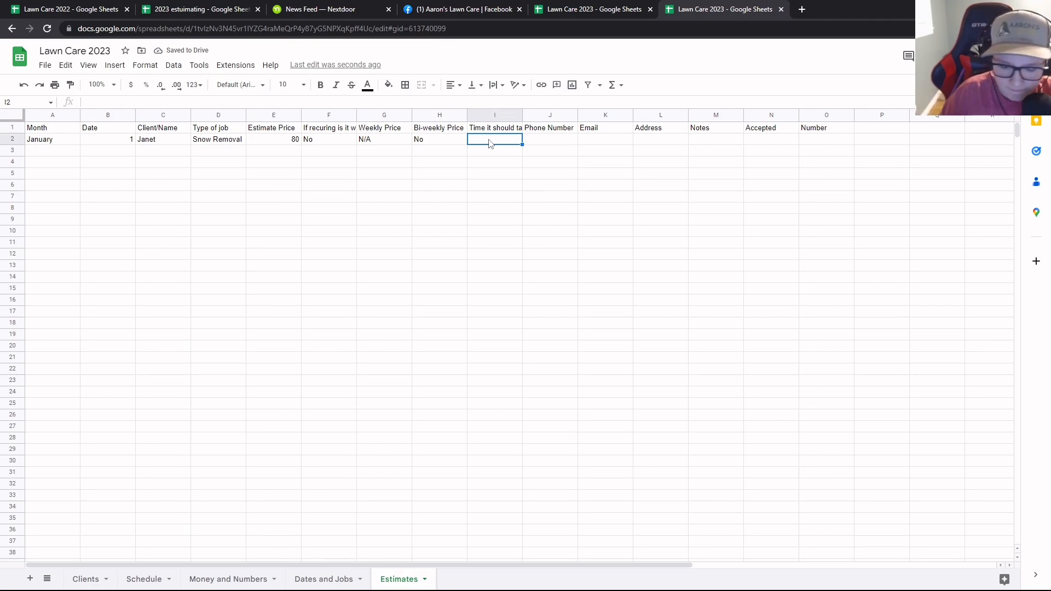
text(20/ 2 Hours)
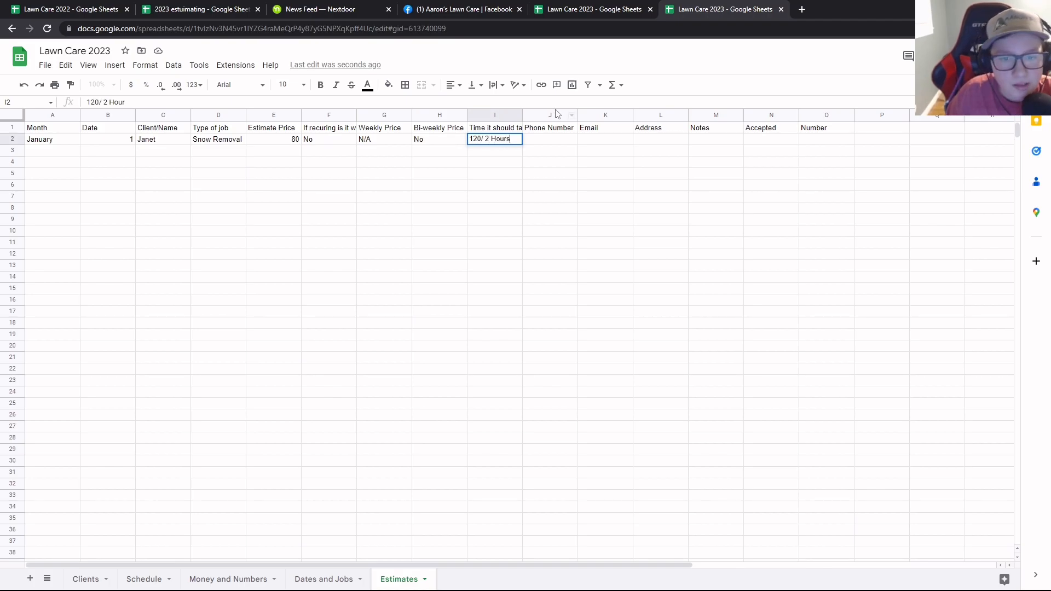
click(539, 140)
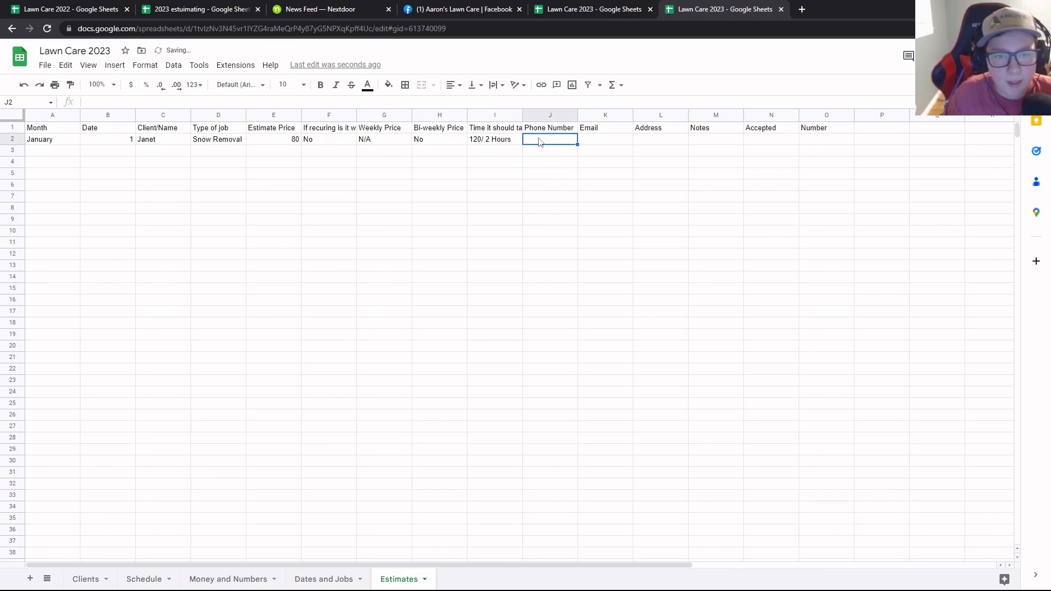
text(931890)
key(BackSpace)
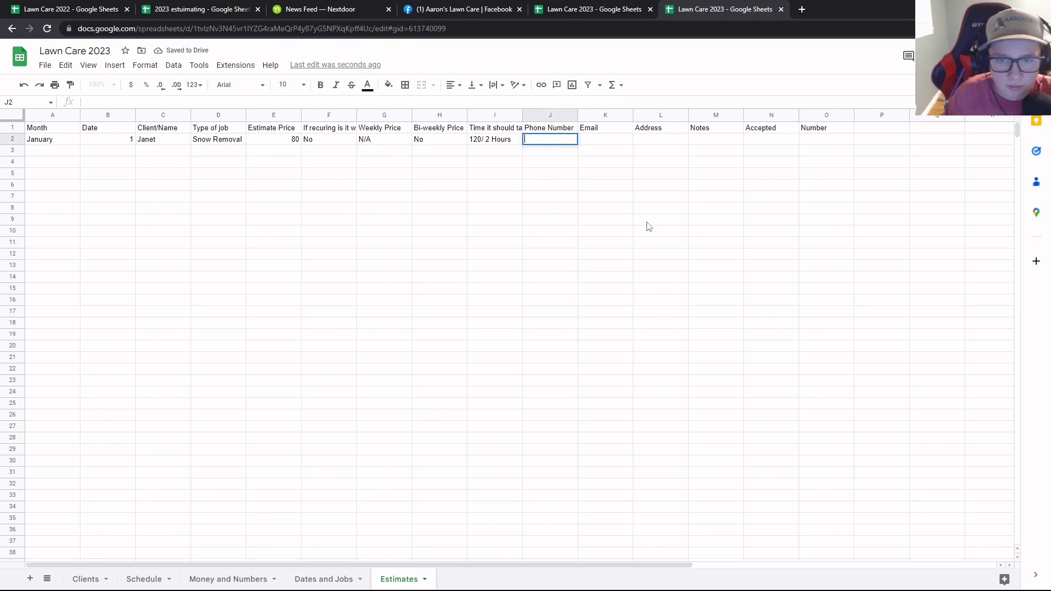
click(601, 141)
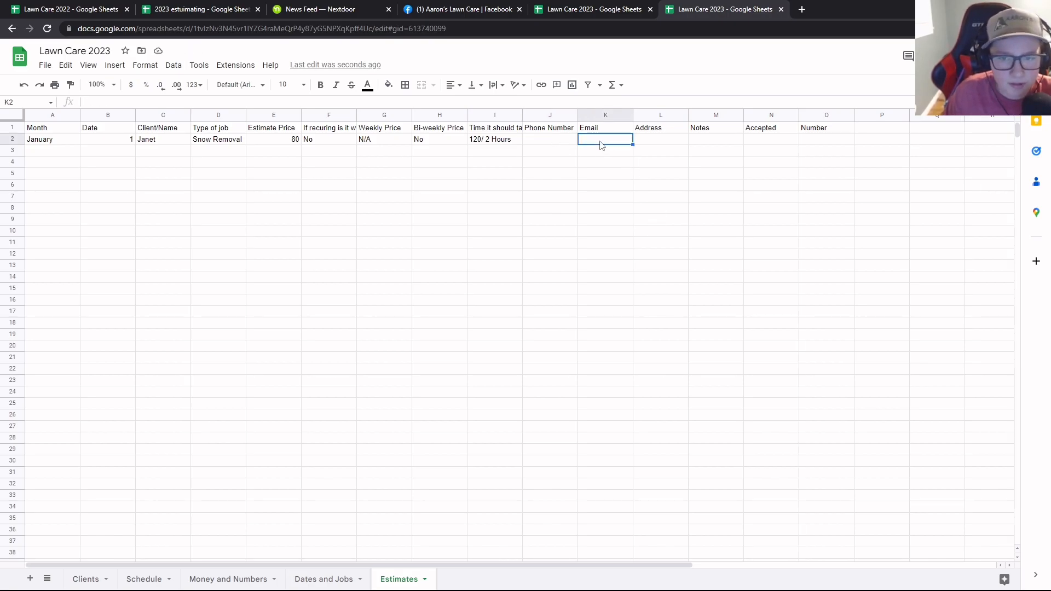
click(673, 143)
click(748, 143)
Enter Clean driveway and sidewalks as the notes in M2
click(706, 143)
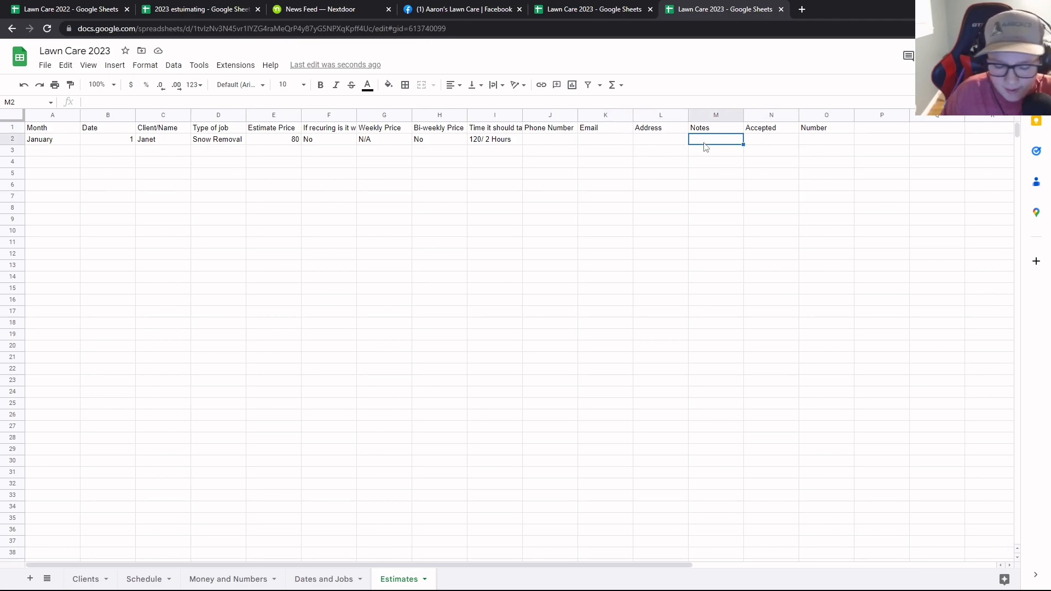
text(Pci)
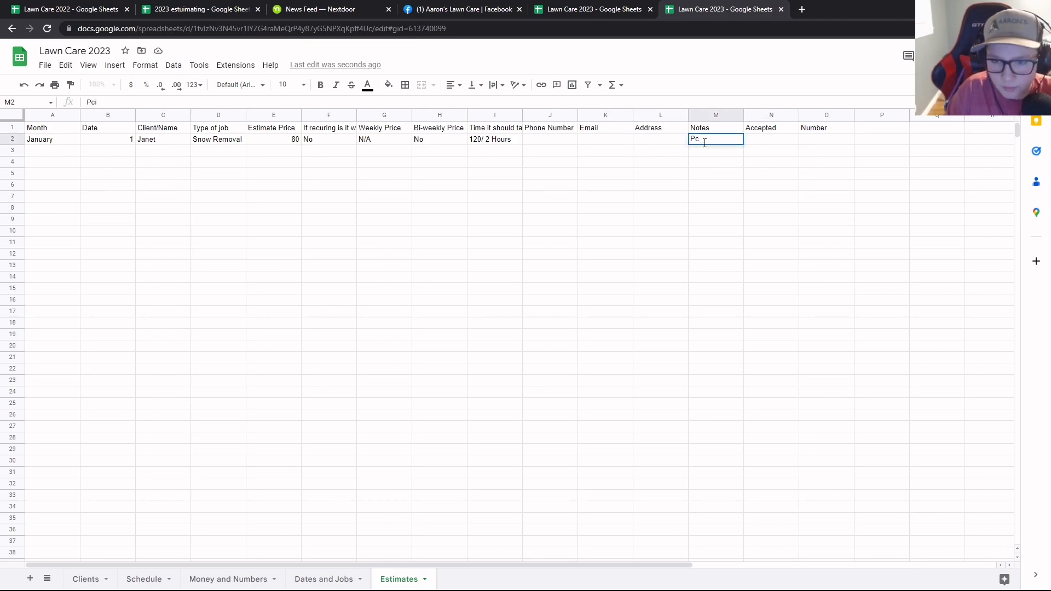
key(BackSpace)
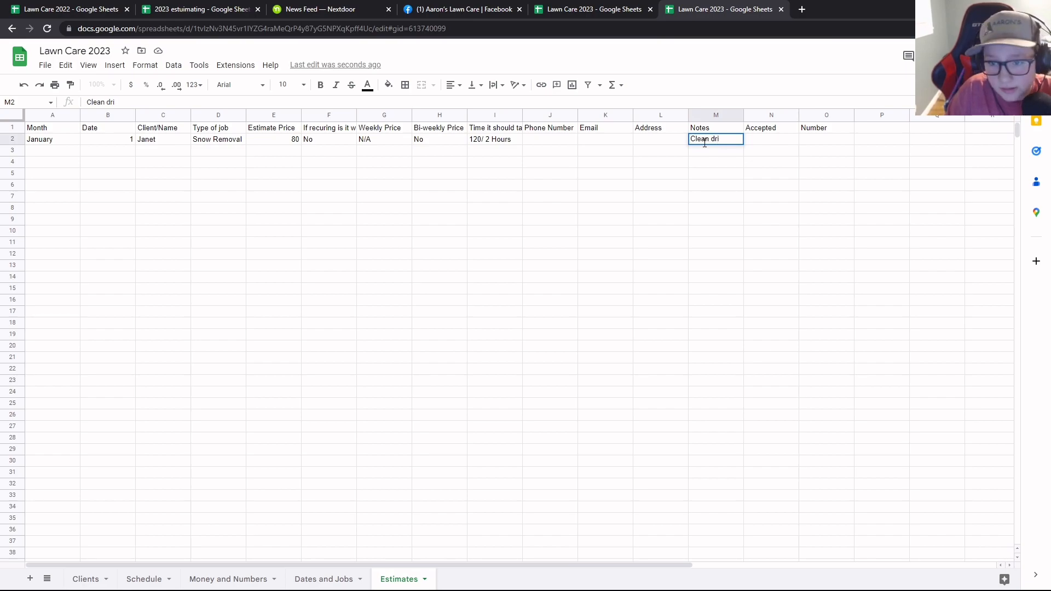
text(Clean driveway and)
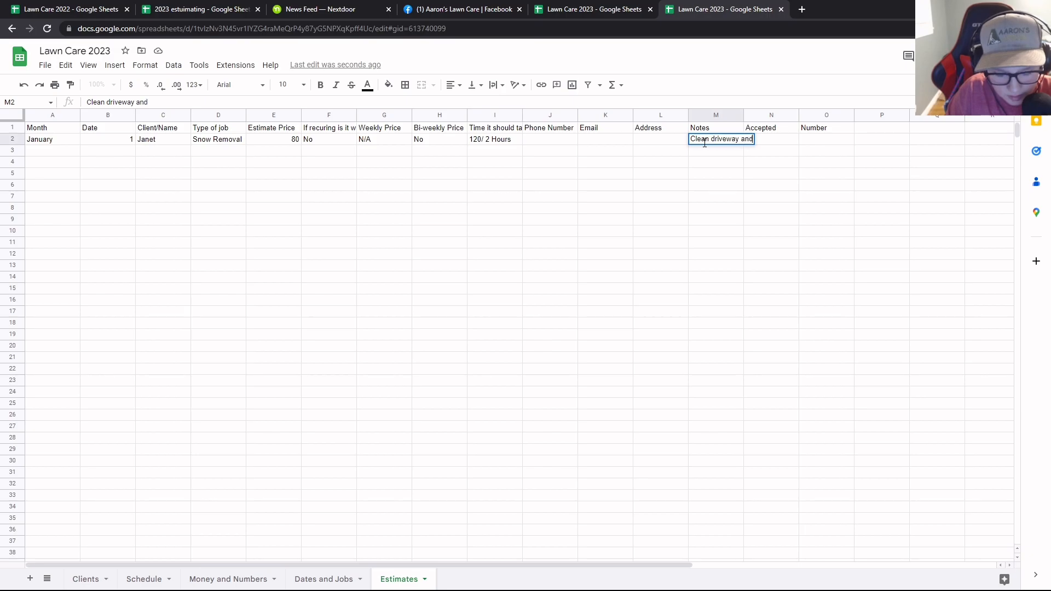
text( sidewalks)
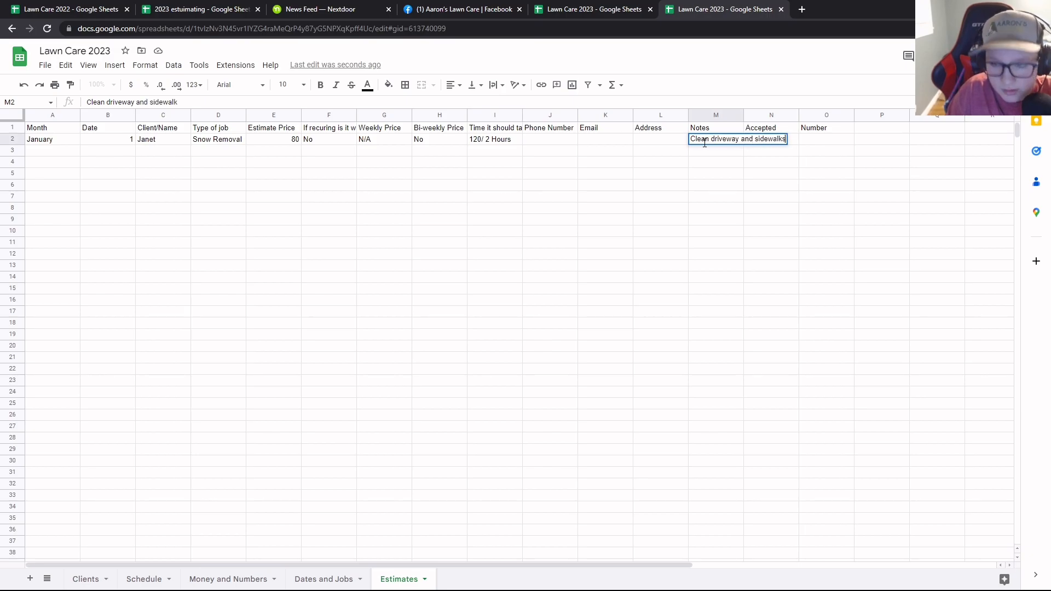
key(Return)
Enter Yes under Accepted in N2 and 1 under Number in O2
click(755, 140)
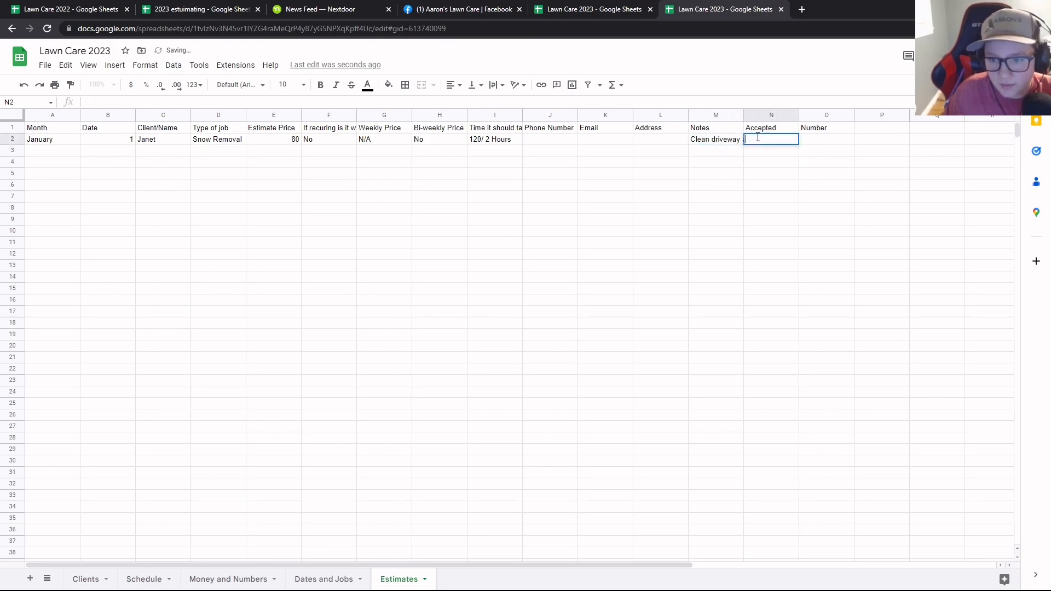
text(Yes)
key(Return)
click(805, 139)
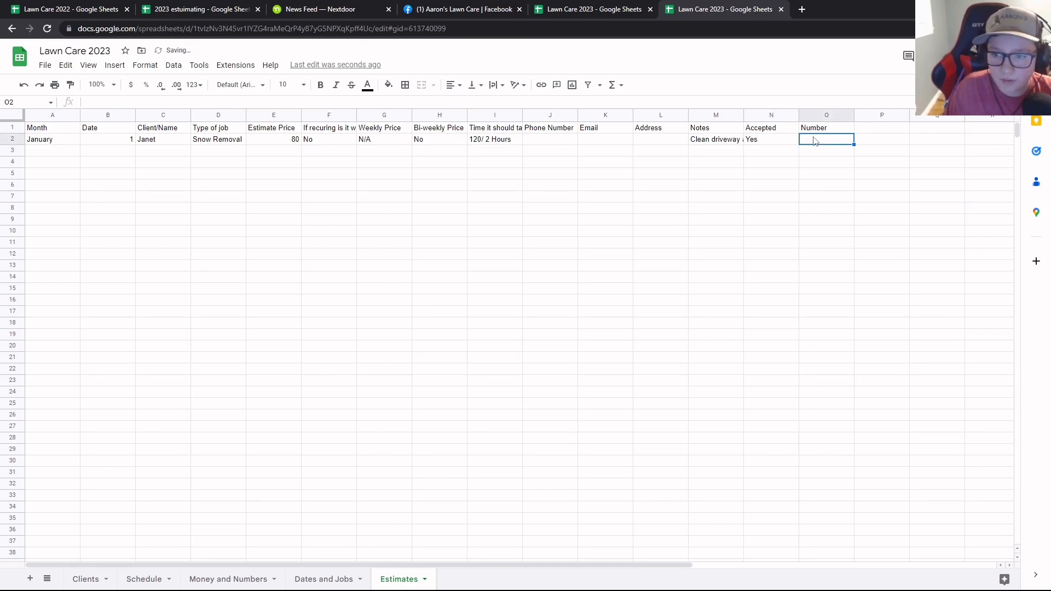
text(1)
key(Return)
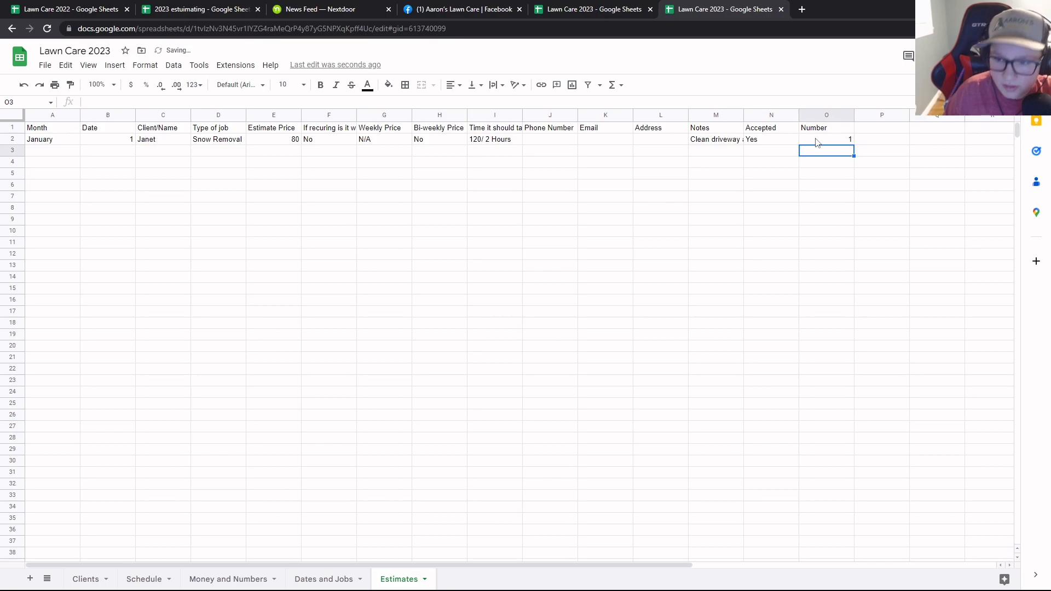
Add the heading Total Jobs in Q1
click(898, 140)
click(931, 141)
click(939, 127)
text(TIotal)
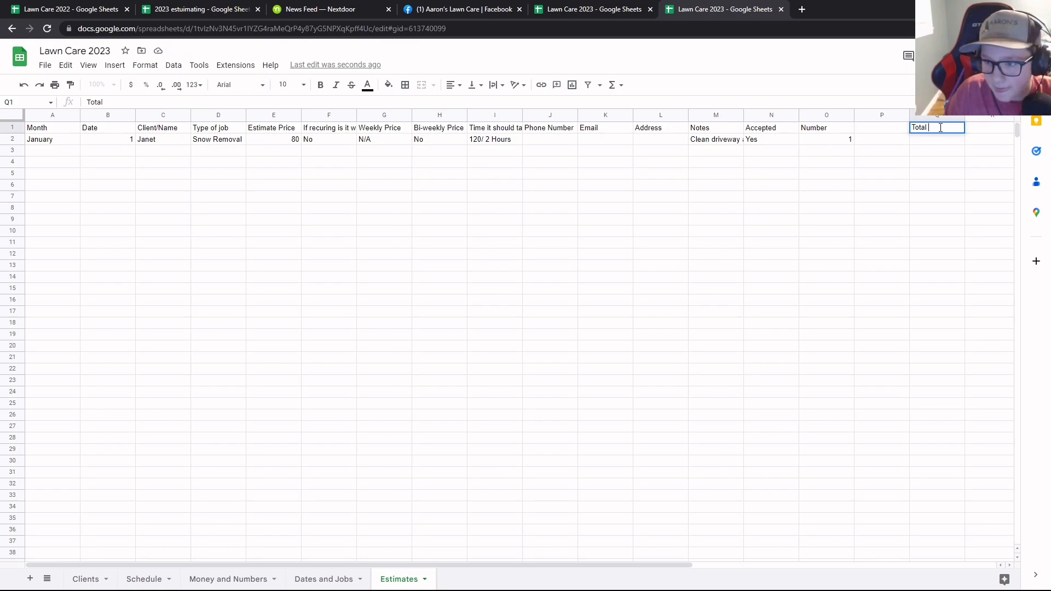
text( Jobs)
key(BackSpace)
key(BackSpace)
key(BackSpace)
key(BackSpace)
text(Jobes)
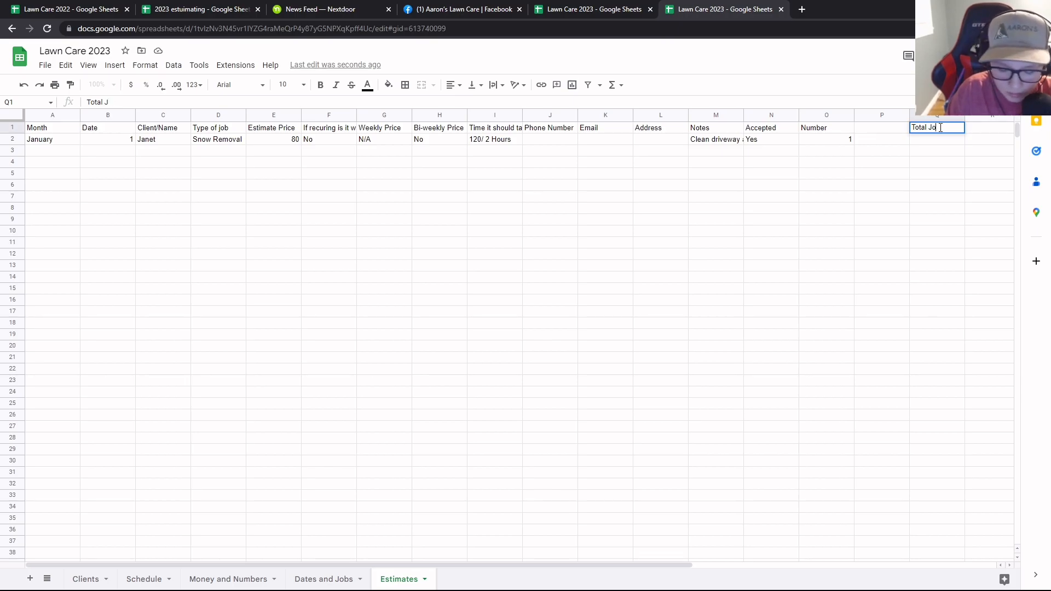
key(BackSpace)
key(BackSpace)
text(s)
Fill the Accepted column from N2 to N6 with 1, 0, 1, 1 and 0, replacing the text entry in N2
triple_click(768, 142)
text(1)
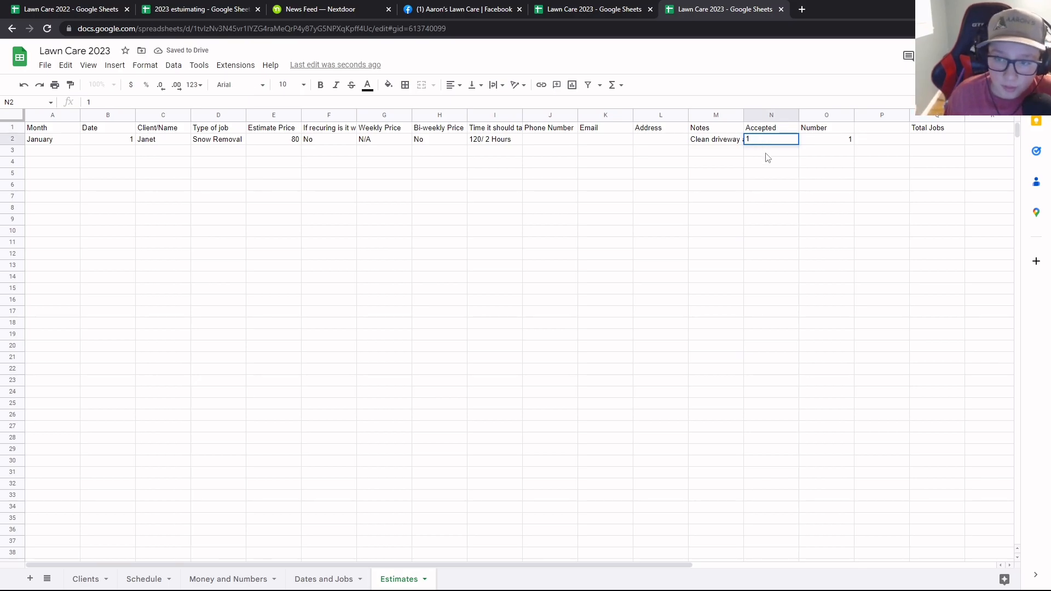
key(Return)
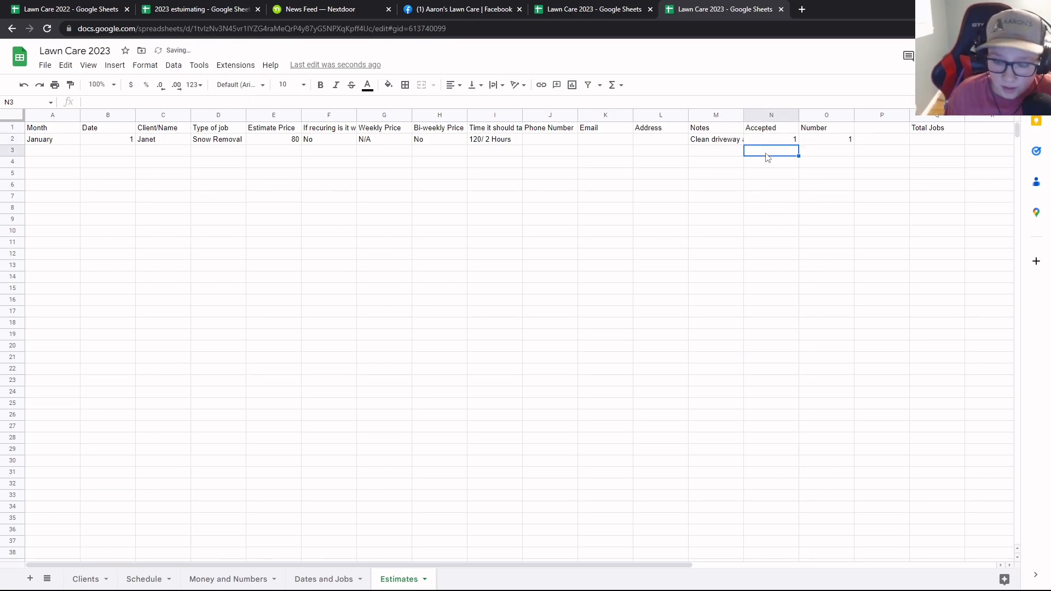
text(0)
key(Return)
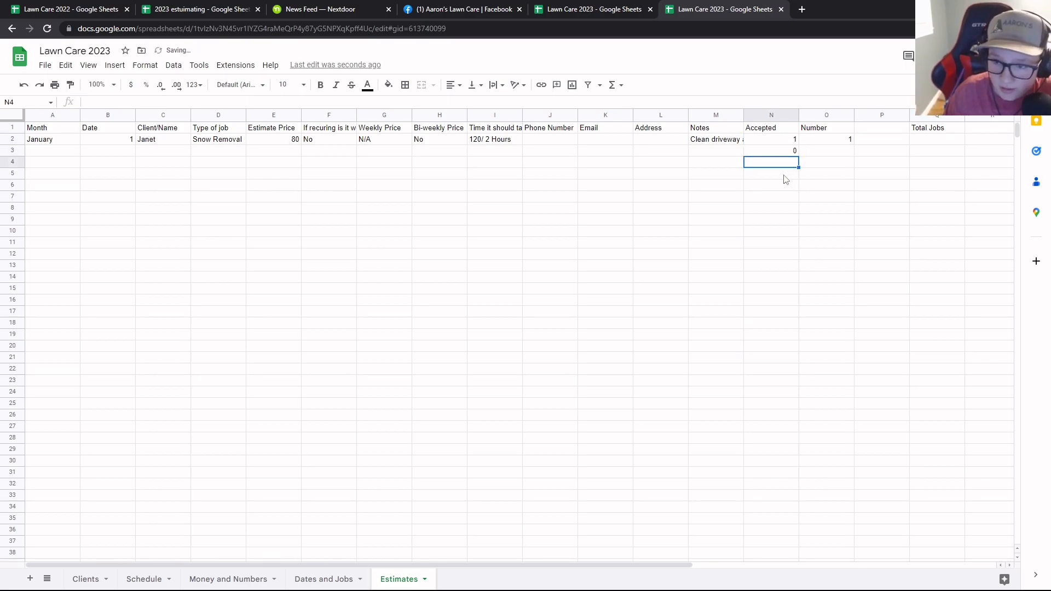
text(10)
key(BackSpace)
key(Return)
text(10)
key(BackSpace)
key(Return)
text(0)
key(Return)
Enter 1 in each Number cell from O3 to O6
click(824, 156)
text(1)
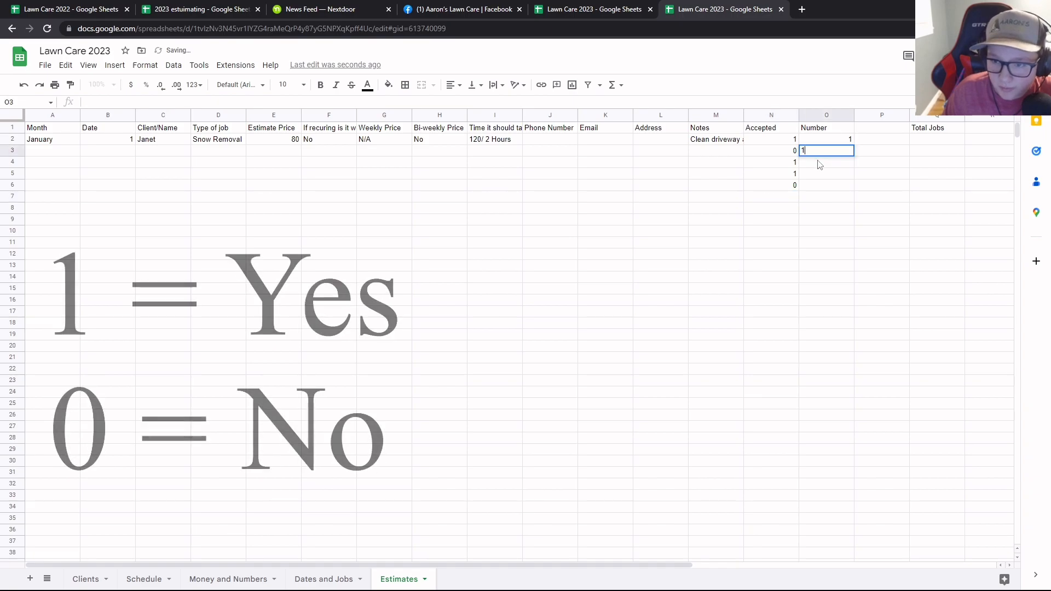
key(Return)
text(1)
key(Return)
text(1)
key(Return)
text(1)
key(Tab)
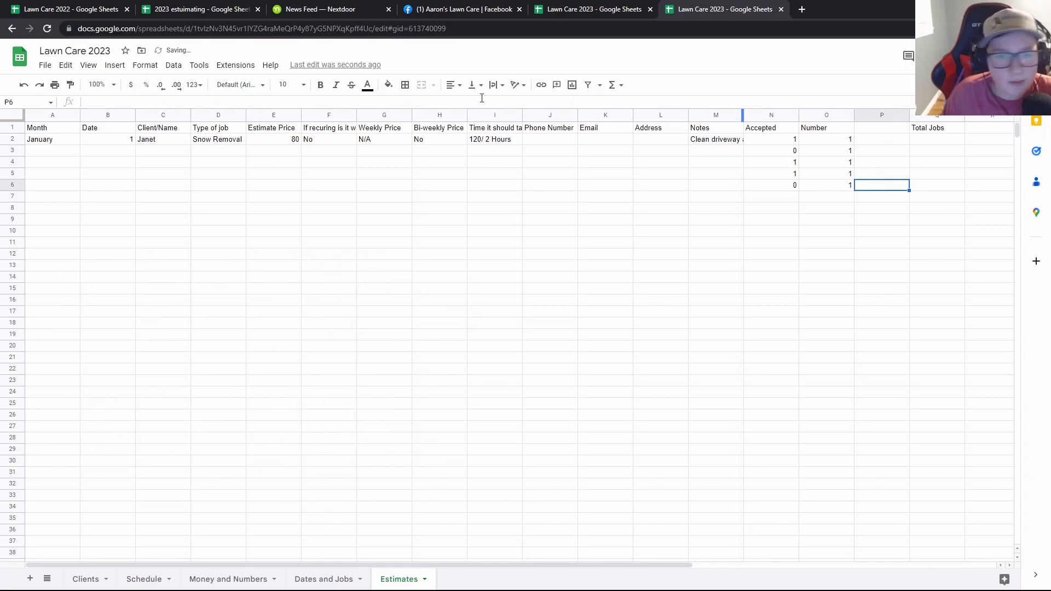
Total the Number column in Q2 with a SUM of O2:O6
click(615, 86)
click(635, 107)
click(929, 140)
click(615, 86)
click(635, 99)
drag(818, 137, 821, 183)
key(Return)
Add the heading Accepted in R1, next to Total Jobs
click(973, 129)
text(T)
key(BackSpace)
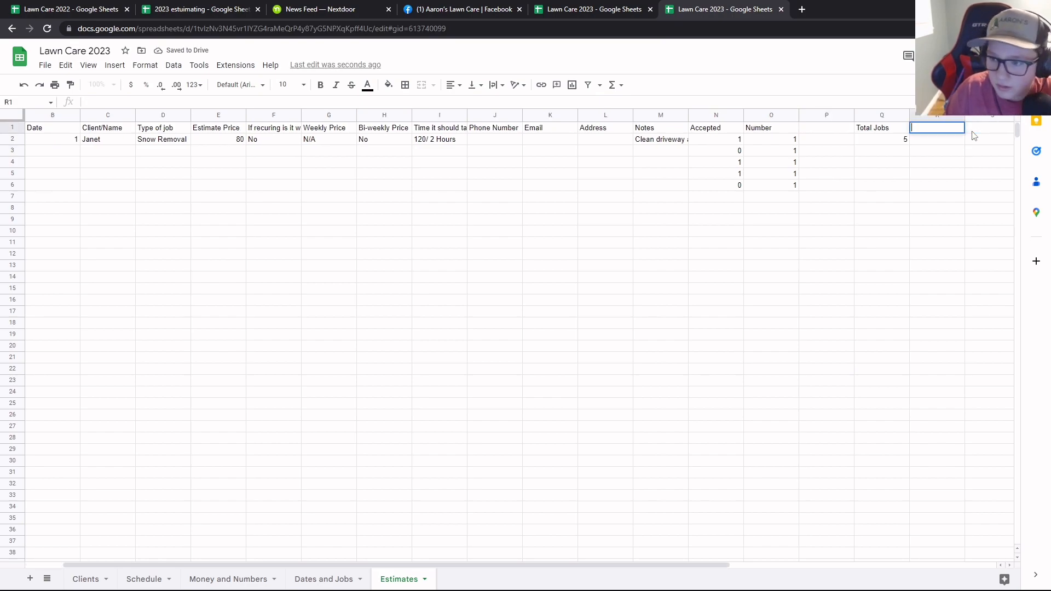
text(Accepted)
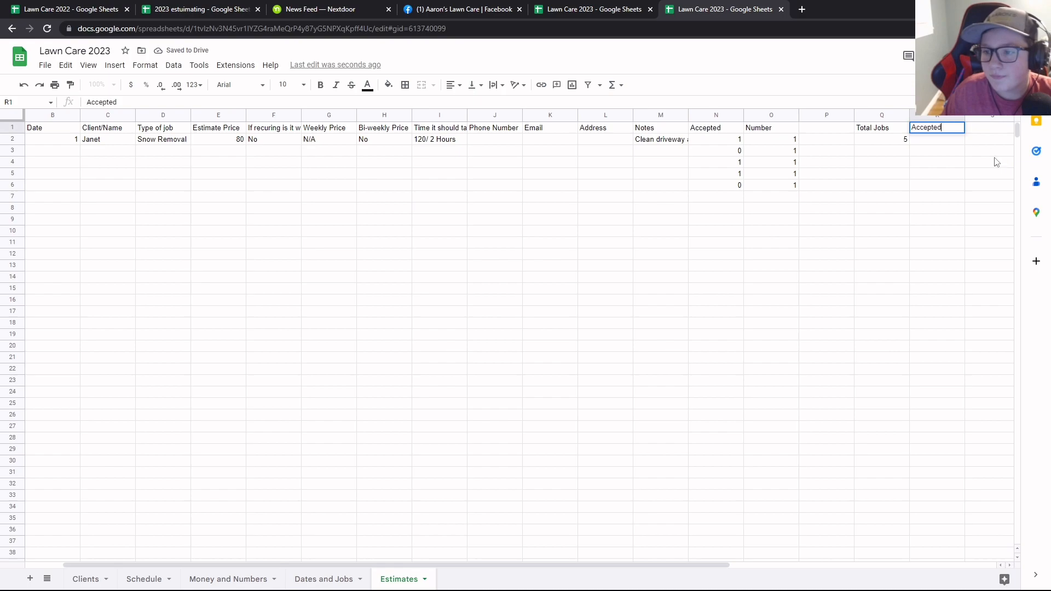
key(Return)
Total the accepted jobs in R2 with a SUM of N2:N6
click(613, 85)
click(643, 105)
drag(717, 140, 726, 186)
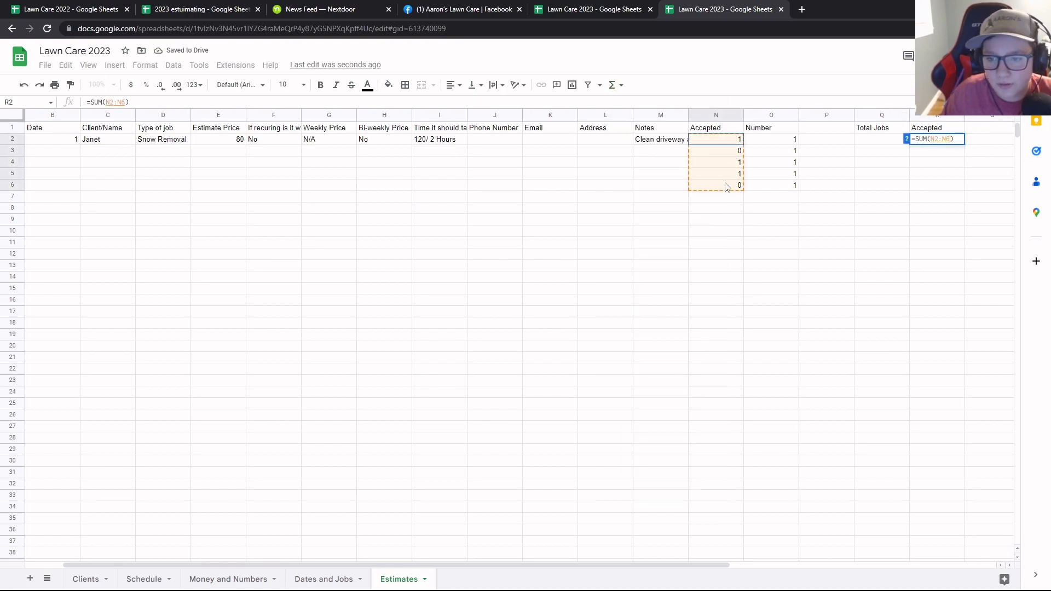
key(Return)
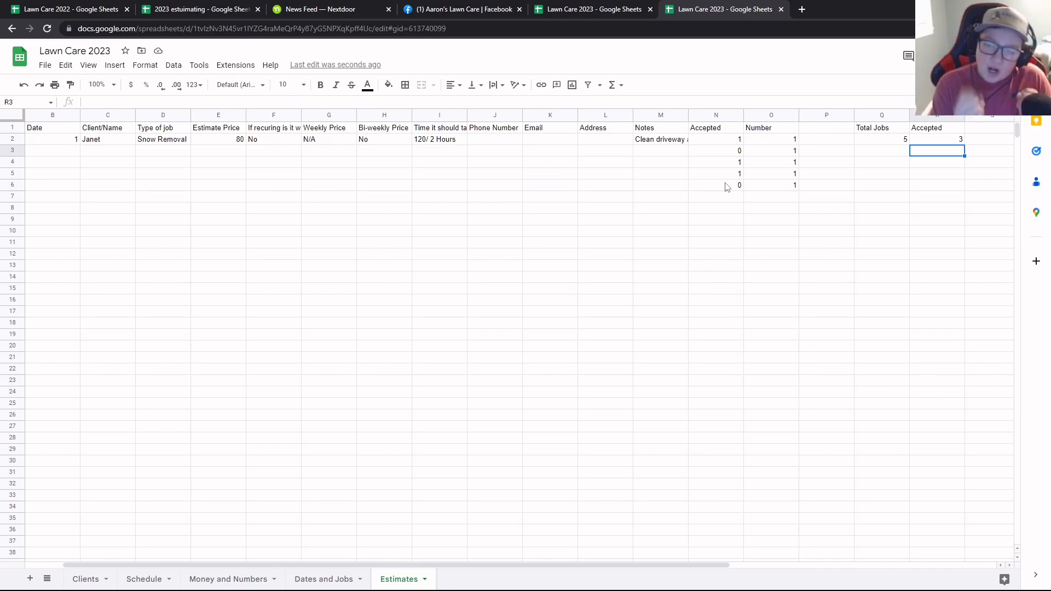
Add an Expenses sheet and fill B1:F1 with What is it from, What is it, How much it cost, Receipt and Date
key(shift+F11)
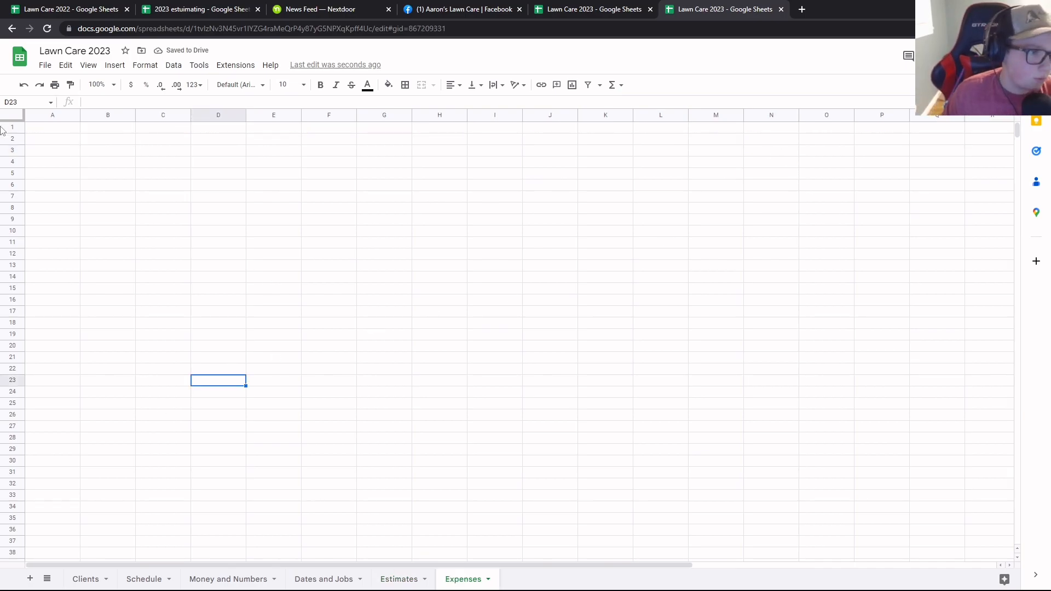
click(40, 129)
drag(85, 130, 219, 128)
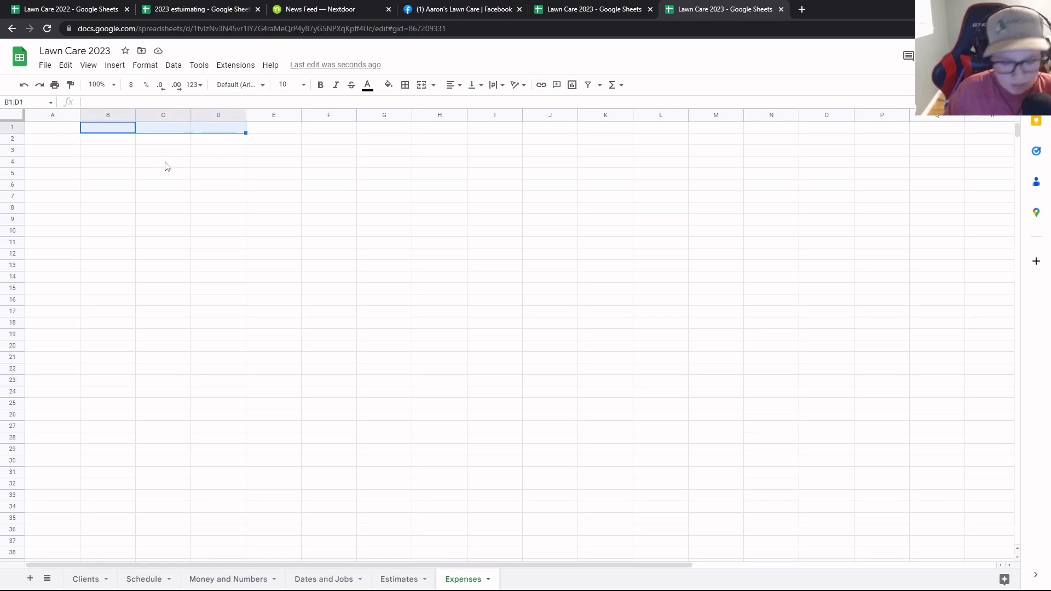
drag(102, 132, 424, 142)
text(What is it from	What is it	How much it cost	Receipt	Date)
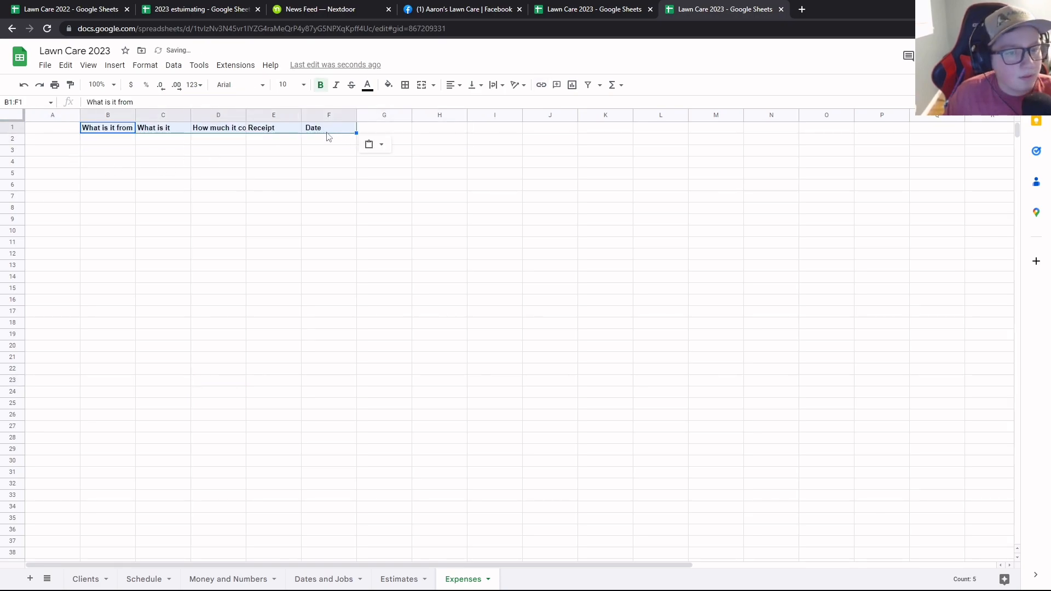
Enter the heading What type of Expense in A1 of the Expenses sheet
click(47, 130)
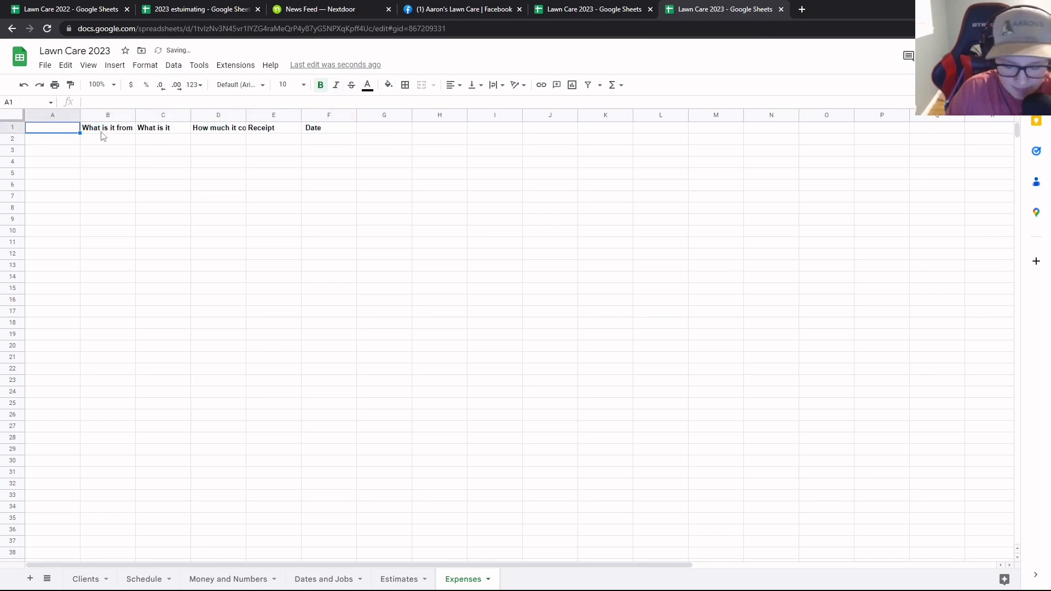
text(What type of E)
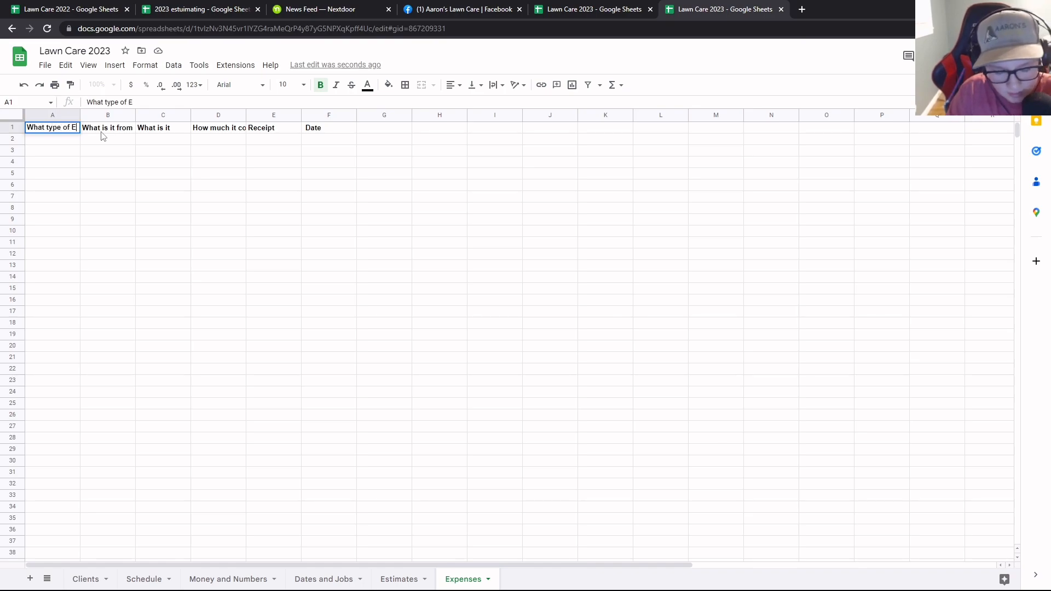
text(xpense)
click(114, 142)
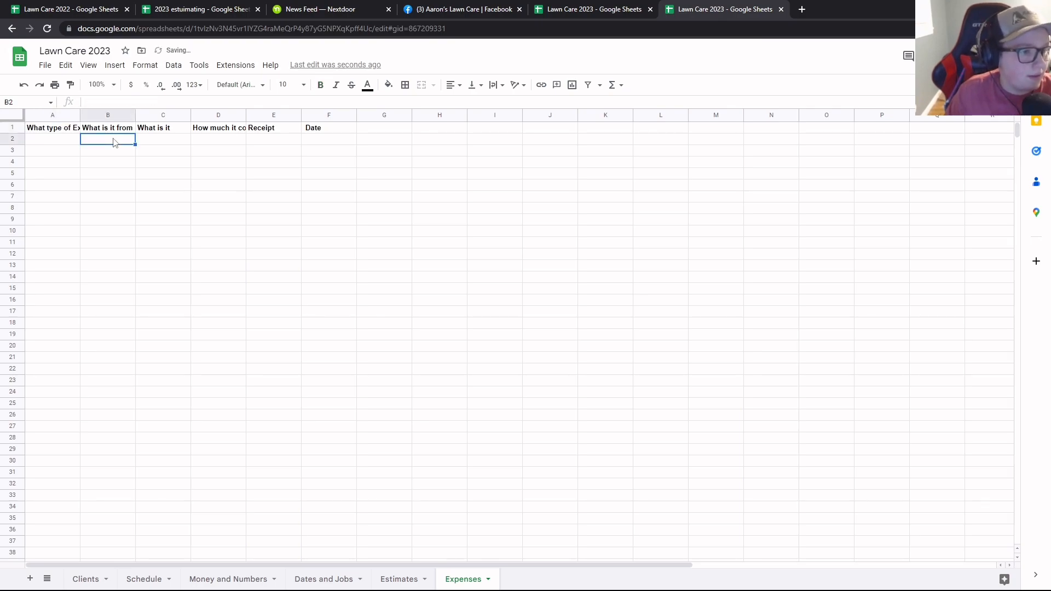
click(63, 129)
Enter Equipment as the expense type in A2 and Home Depot as the source in B2
click(70, 140)
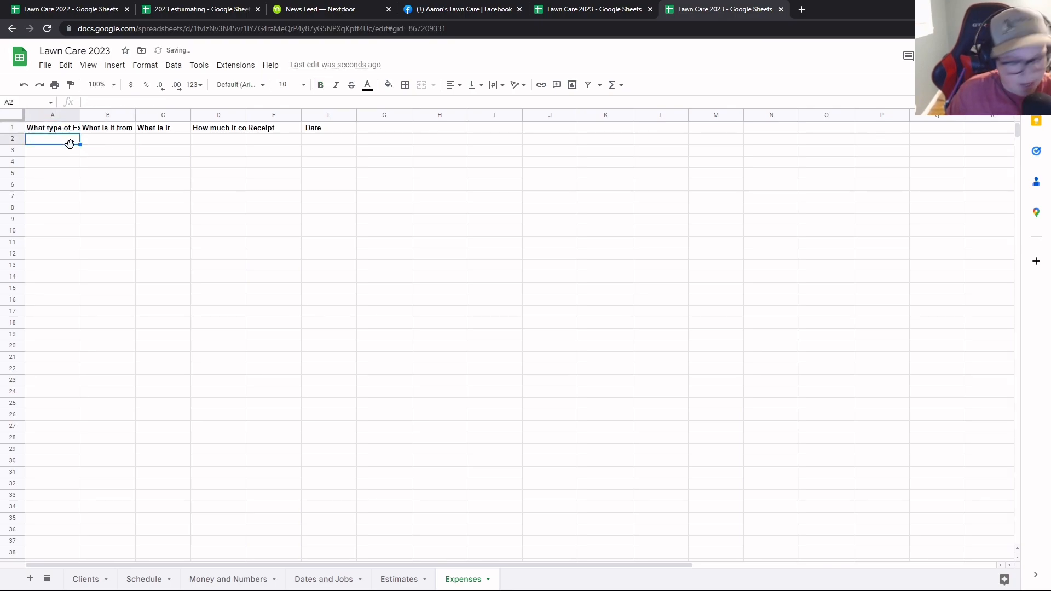
text(Equipment)
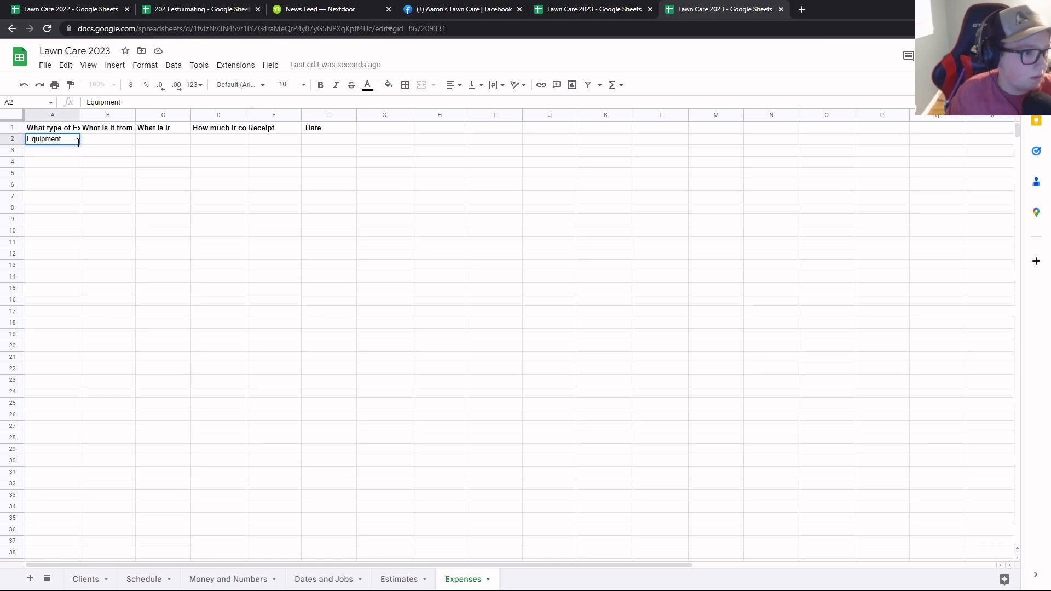
click(107, 144)
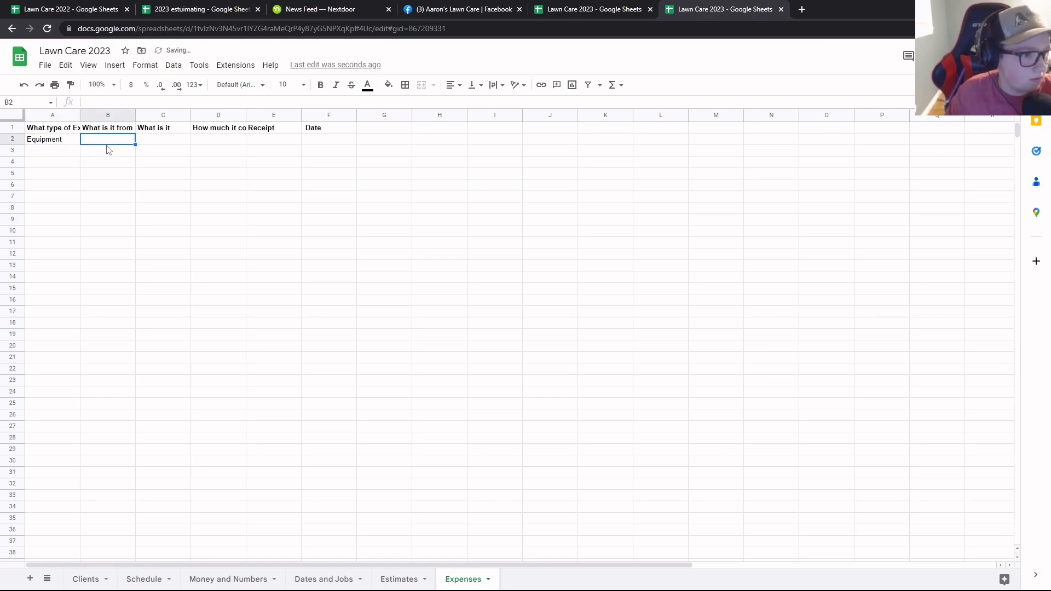
text(Home De)
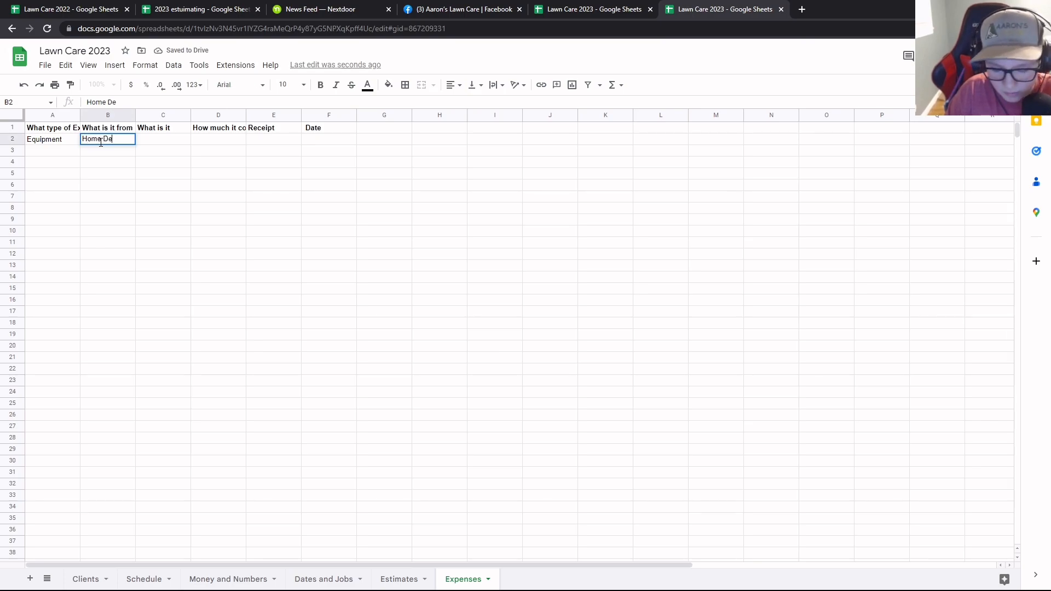
Enter Snow Shovel as the item in C2 and 30 as its cost in D2
click(147, 143)
text(Sho)
key(BackSpace)
key(BackSpace)
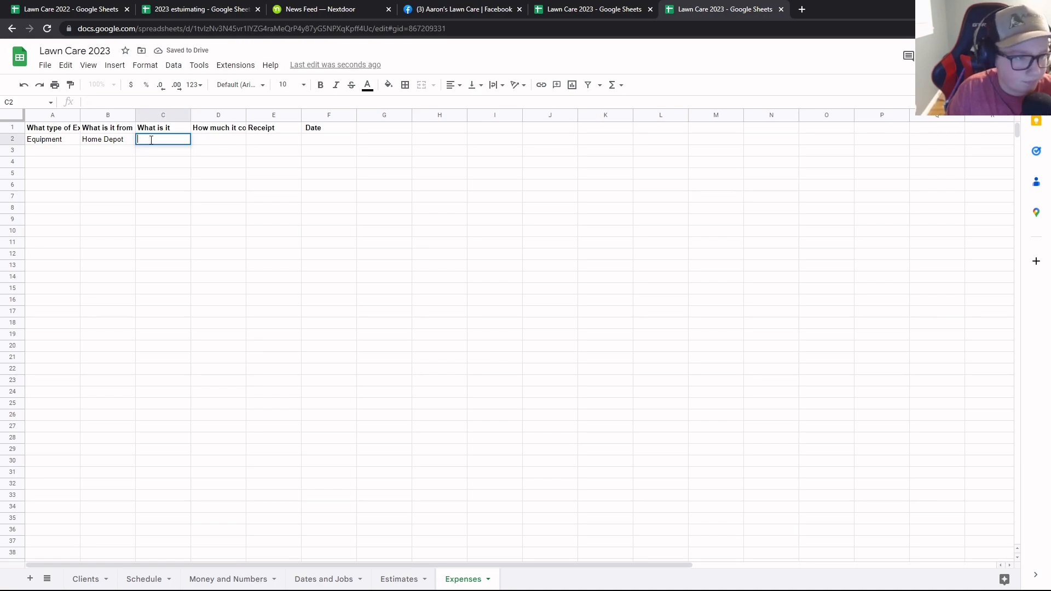
text(now Sho)
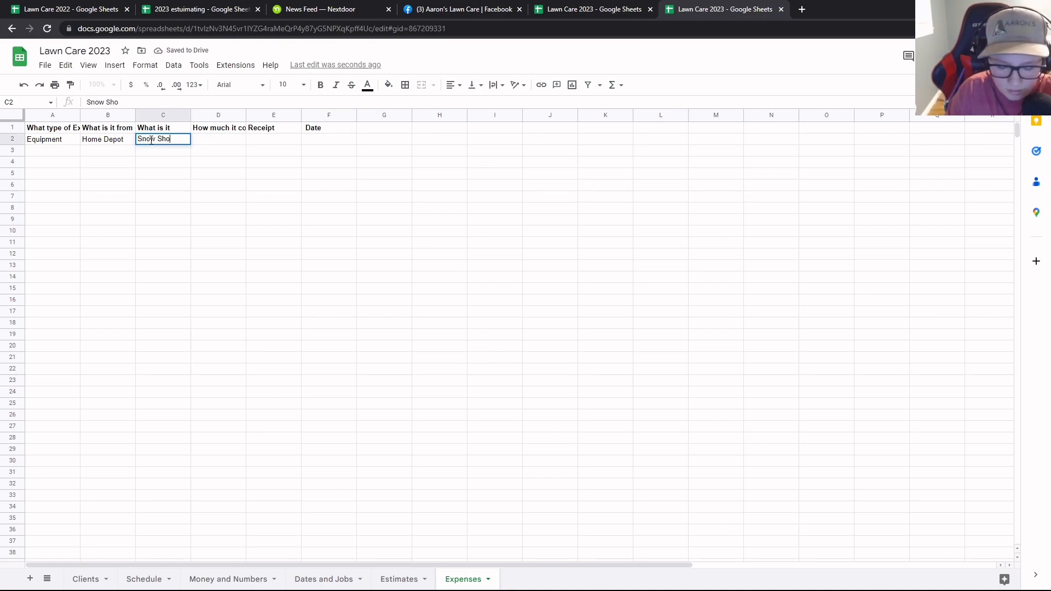
text(vel)
click(206, 140)
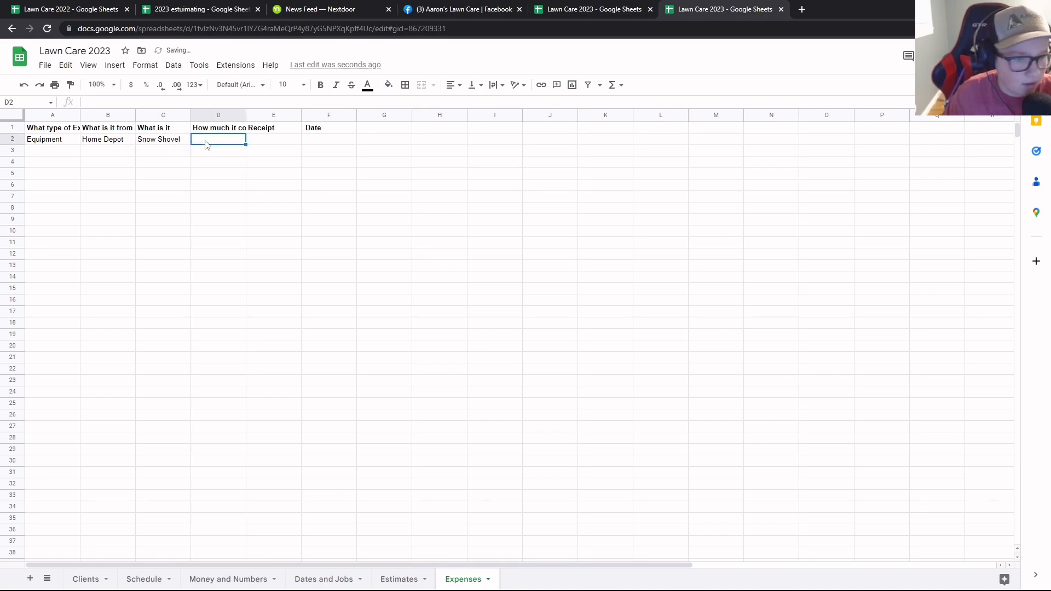
text(30)
key(Return)
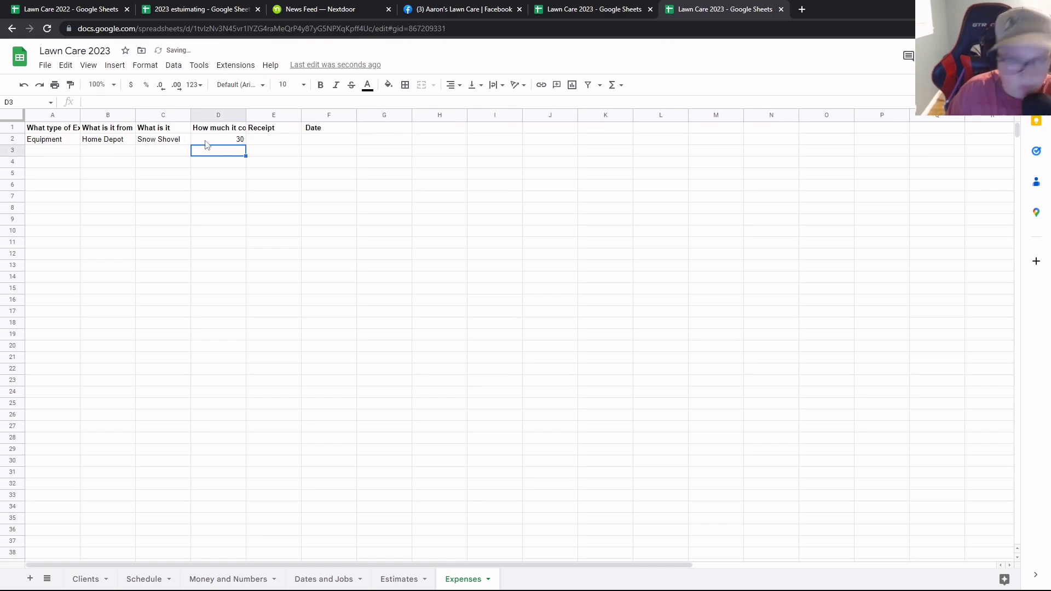
Format the costs in D2:D19 as currency and enter Yes for the receipt in E2
drag(241, 141, 230, 336)
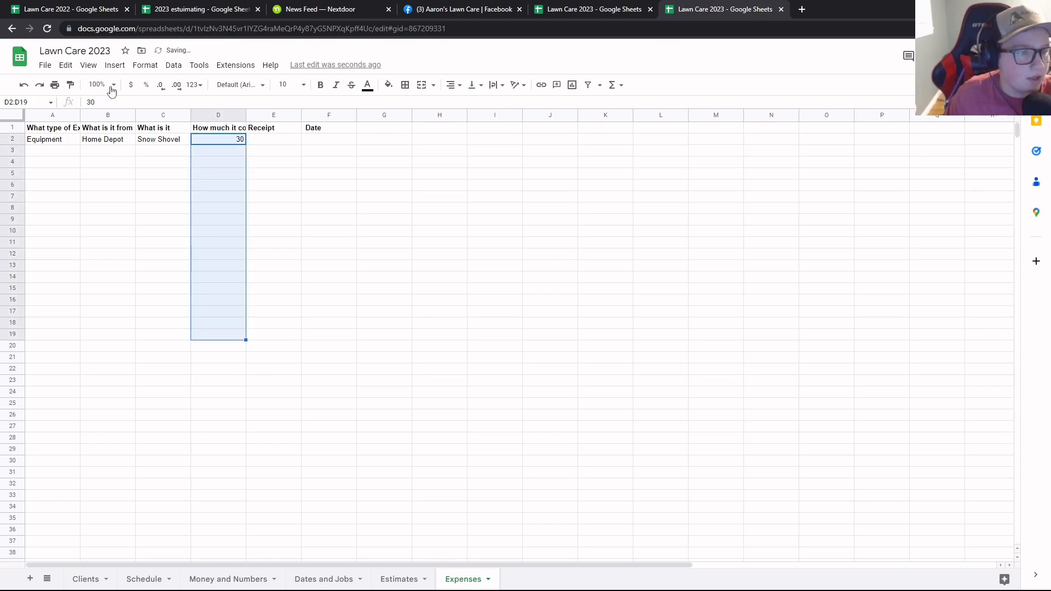
click(132, 87)
click(286, 139)
text(Ye)
key(Return)
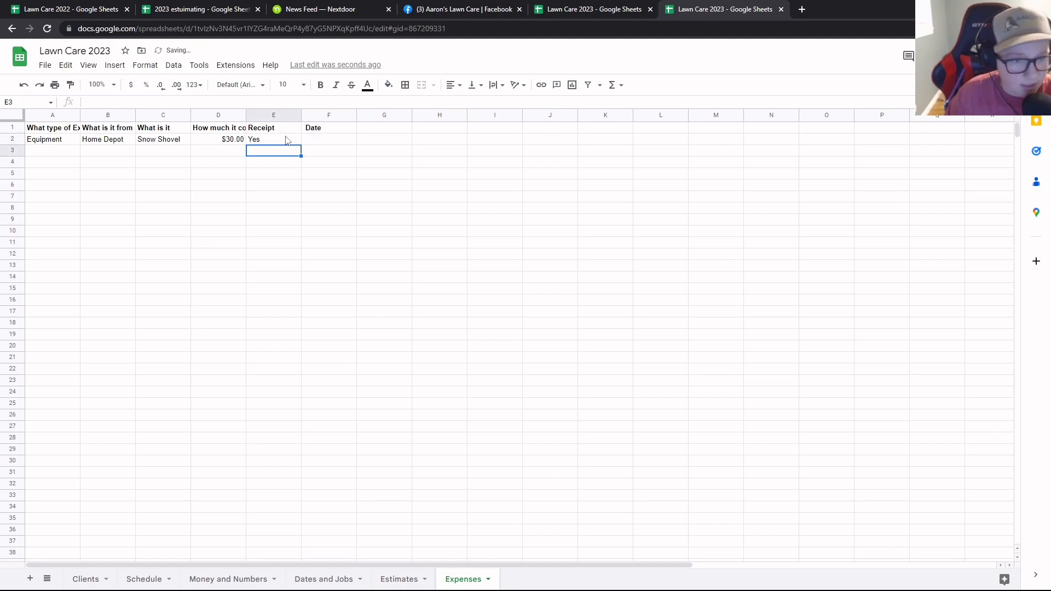
Apply the Date number format to F2:F34 in the Date column
click(324, 137)
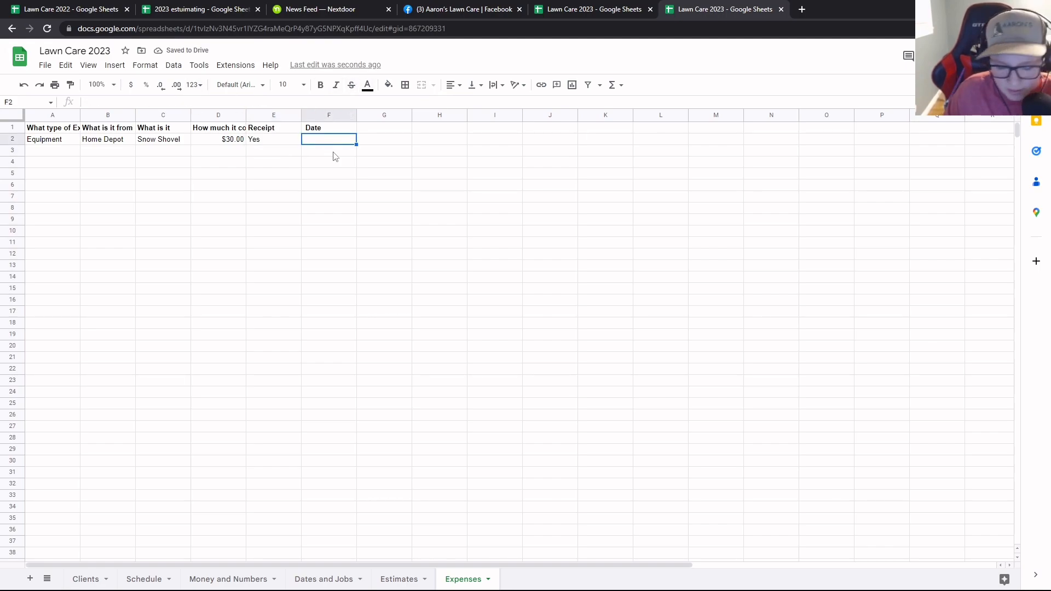
click(239, 85)
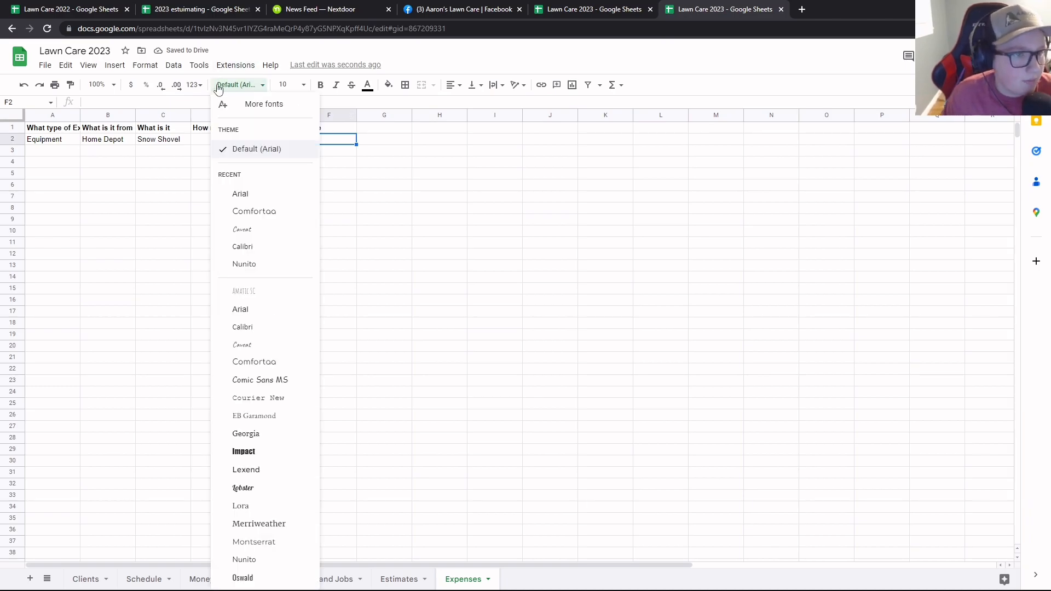
click(194, 84)
drag(342, 140, 337, 506)
click(194, 85)
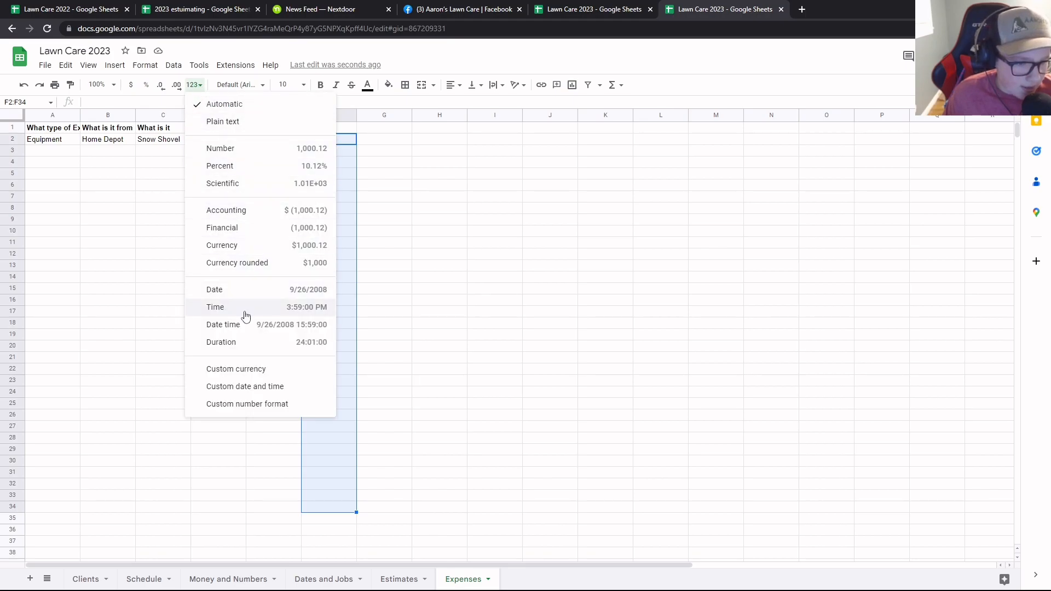
click(249, 295)
Enter 1/1/2023 as the snow shovel's purchase date in F2
click(326, 144)
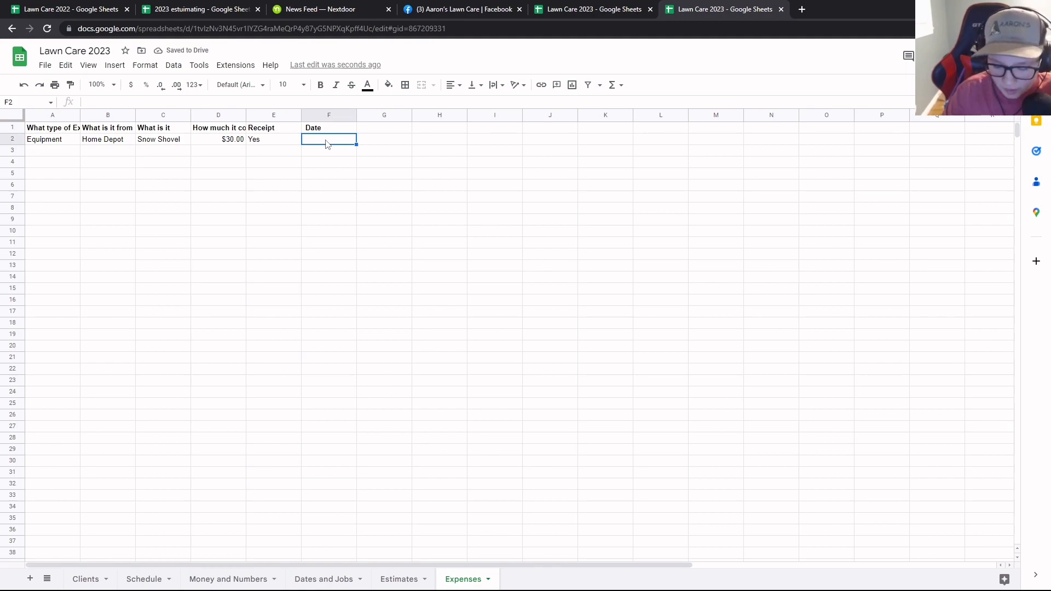
text(1)
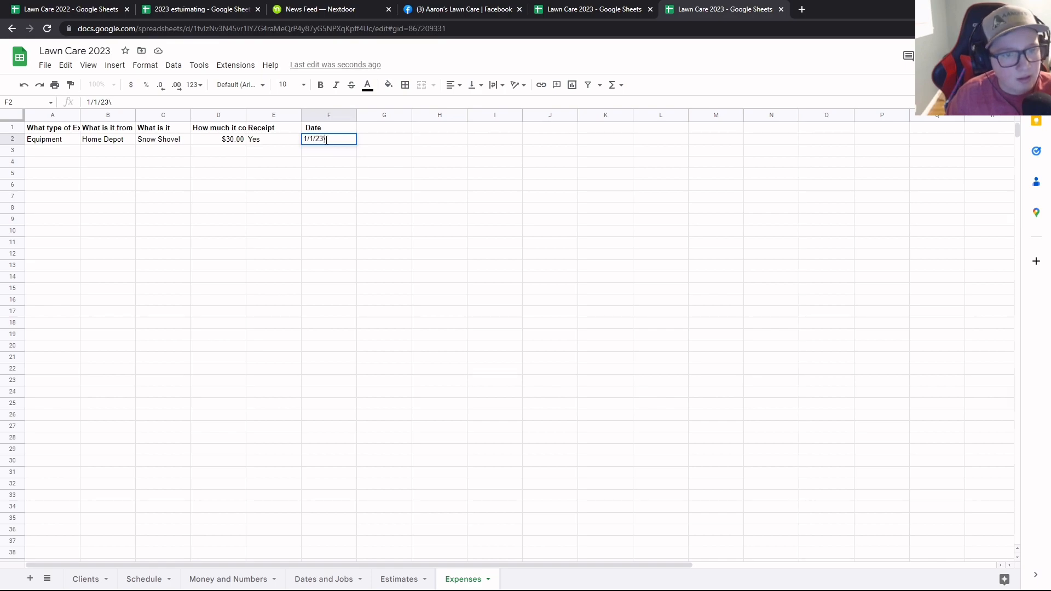
text(/1/2023)
key(Return)
click(345, 129)
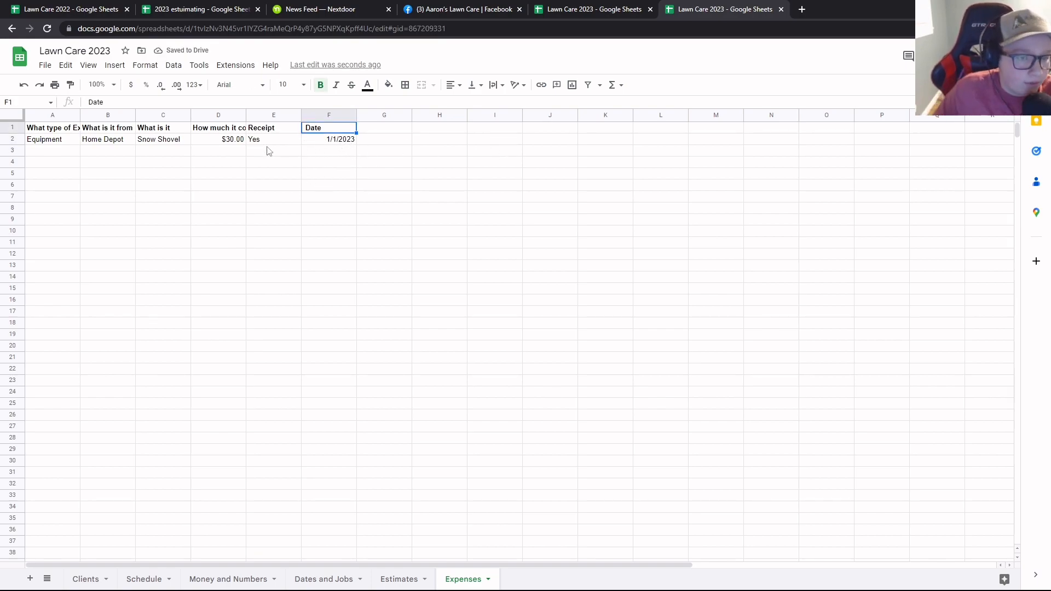
click(294, 143)
drag(64, 154, 289, 187)
click(320, 189)
Change the snow shovel's cost in D2 to the negative amount -30
double_click(217, 138)
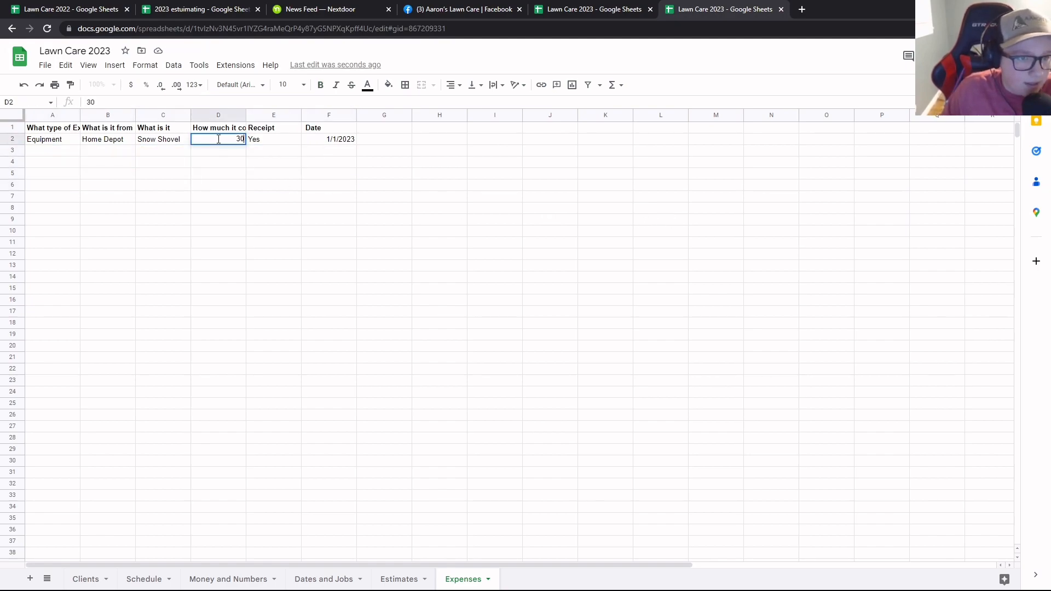
text(-)
key(Return)
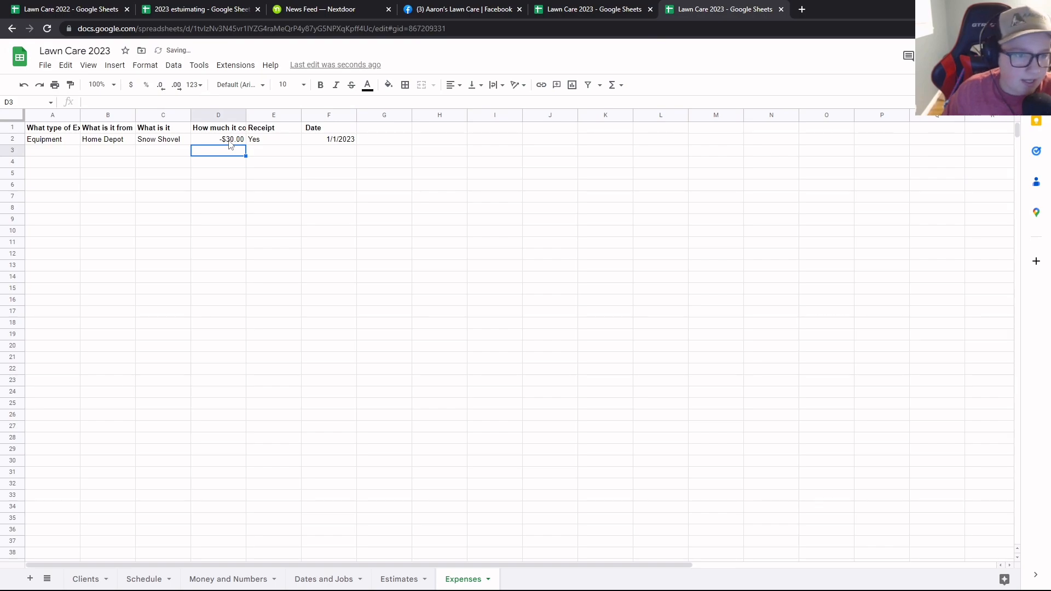
click(470, 202)
click(613, 85)
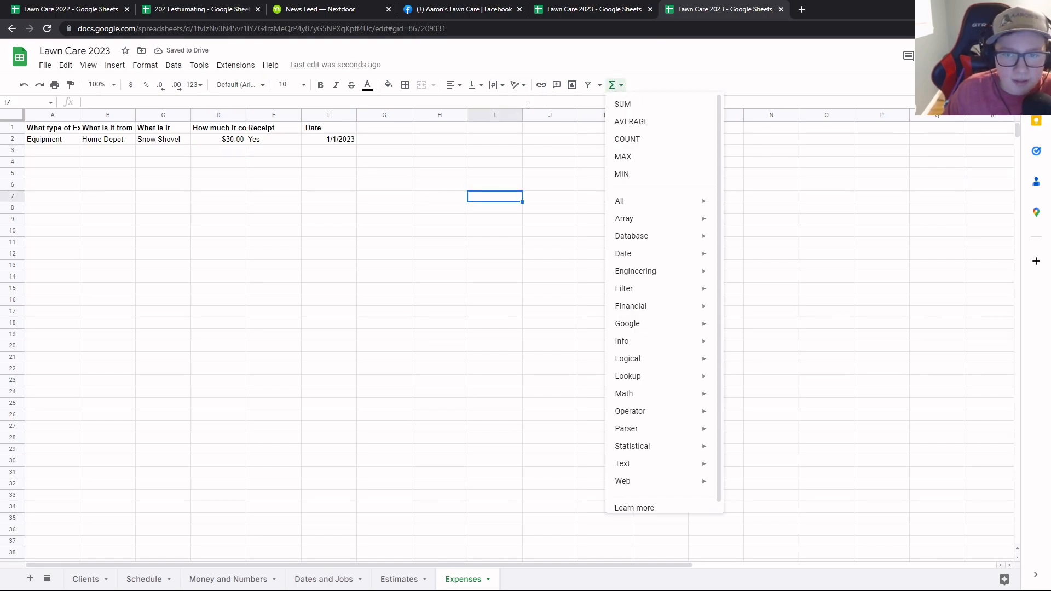
click(244, 130)
Enter 20 as a sample cost in both D3 and D4
click(221, 153)
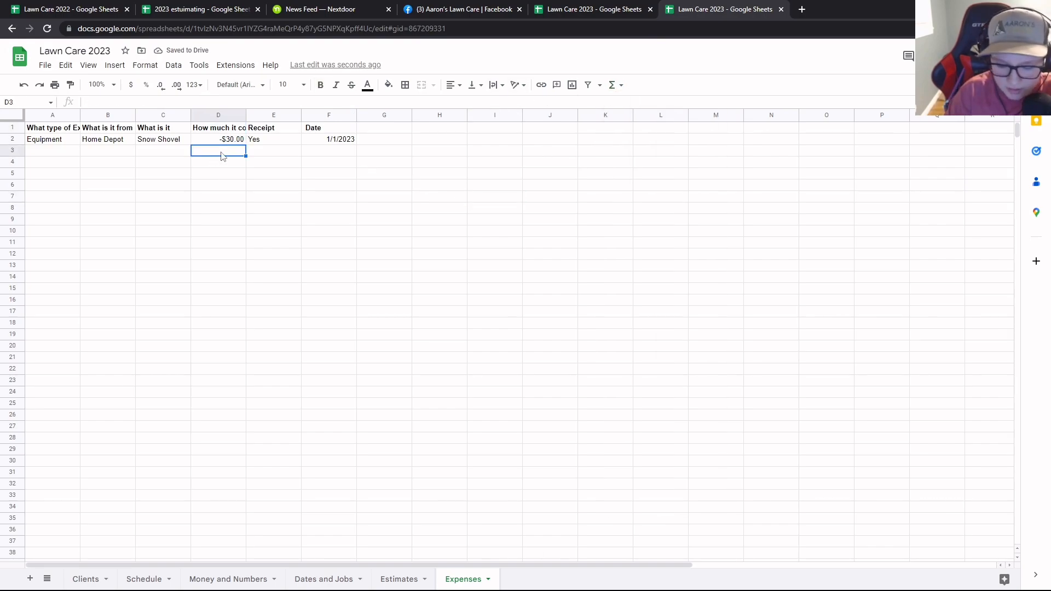
text(20)
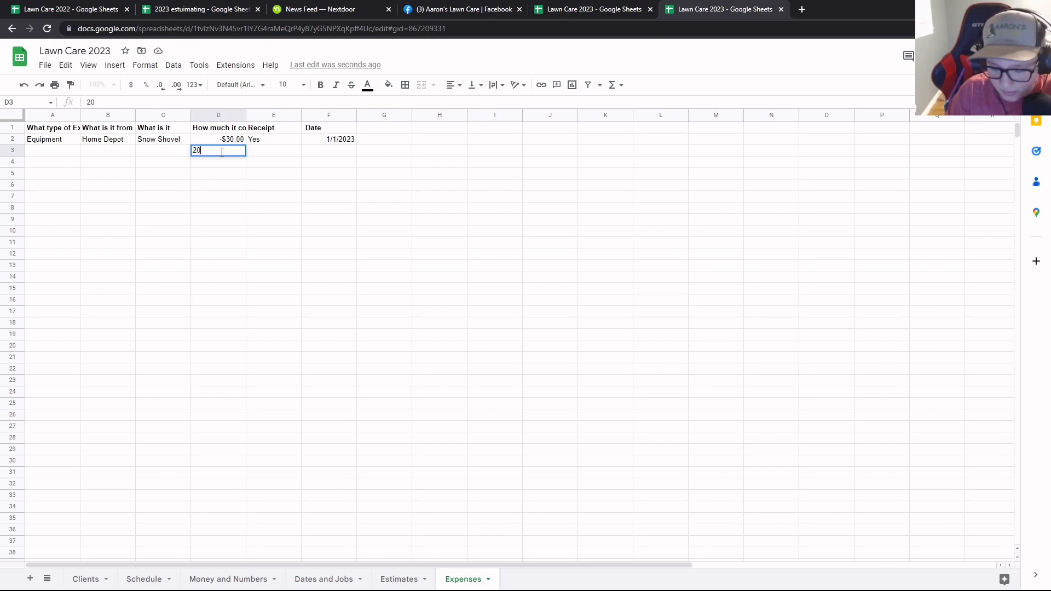
key(Return)
text(20)
key(Return)
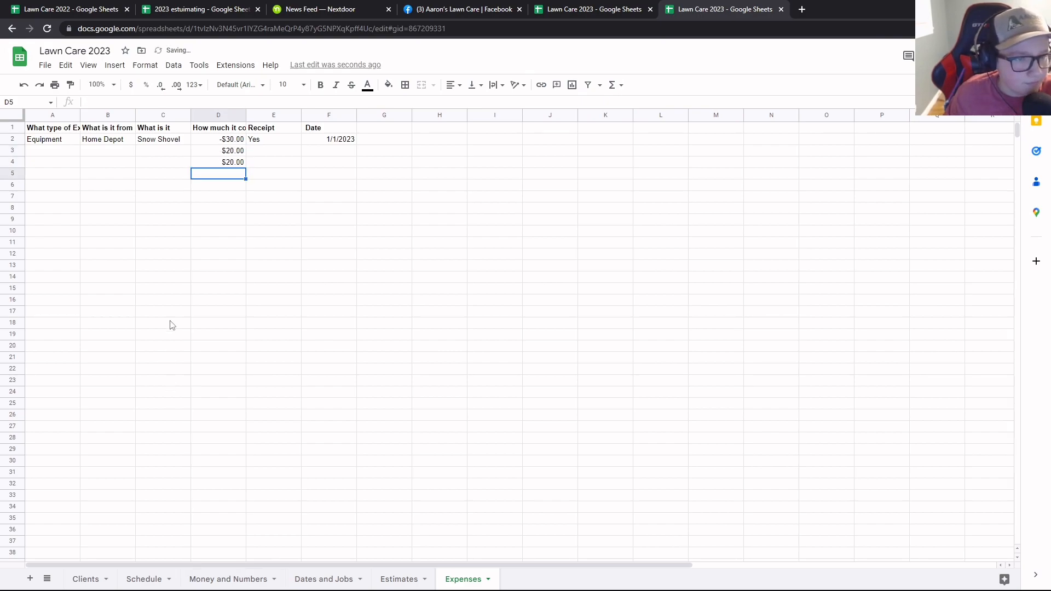
Change the sample costs in D4 and D3 to -20 each
click(229, 163)
double_click(226, 163)
text(-)
key(Return)
click(237, 151)
double_click(237, 150)
text(-)
key(Return)
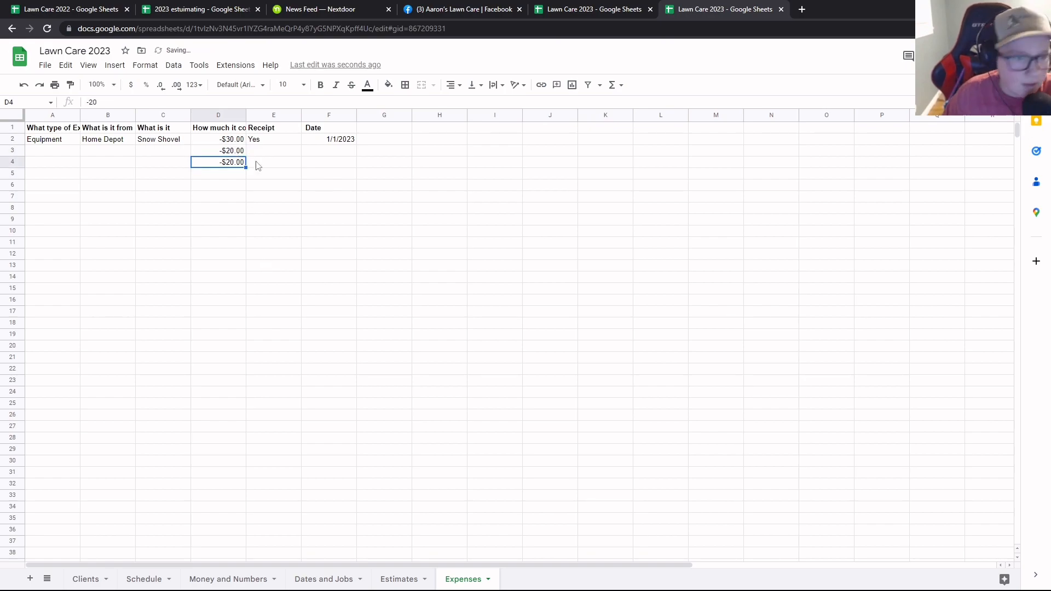
Try a SUM of the column D costs in K13 and clear the trial total from the sheet
click(603, 267)
click(617, 82)
click(625, 101)
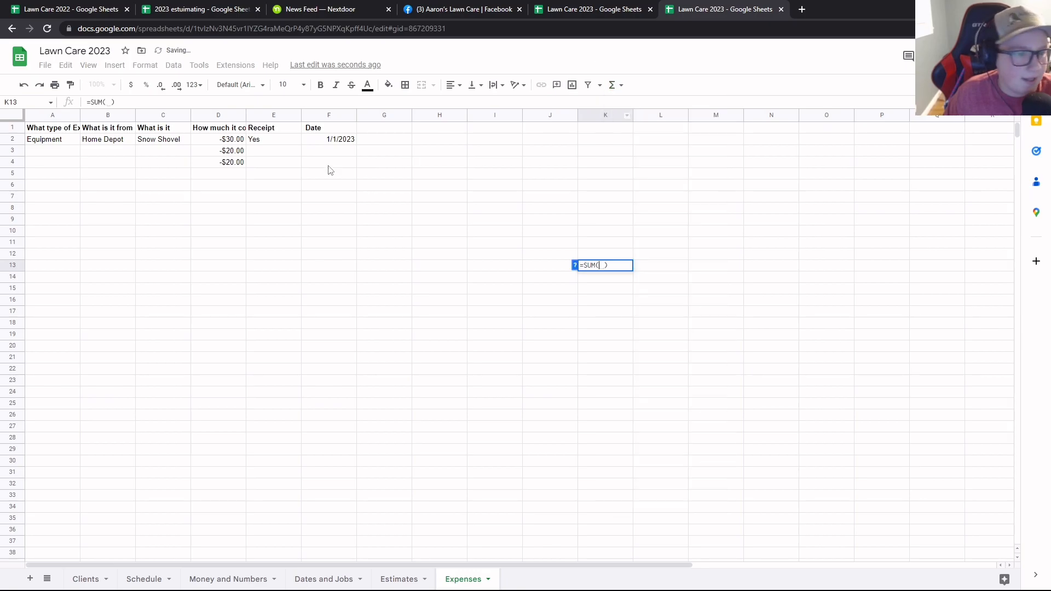
drag(229, 141, 230, 173)
key(Return)
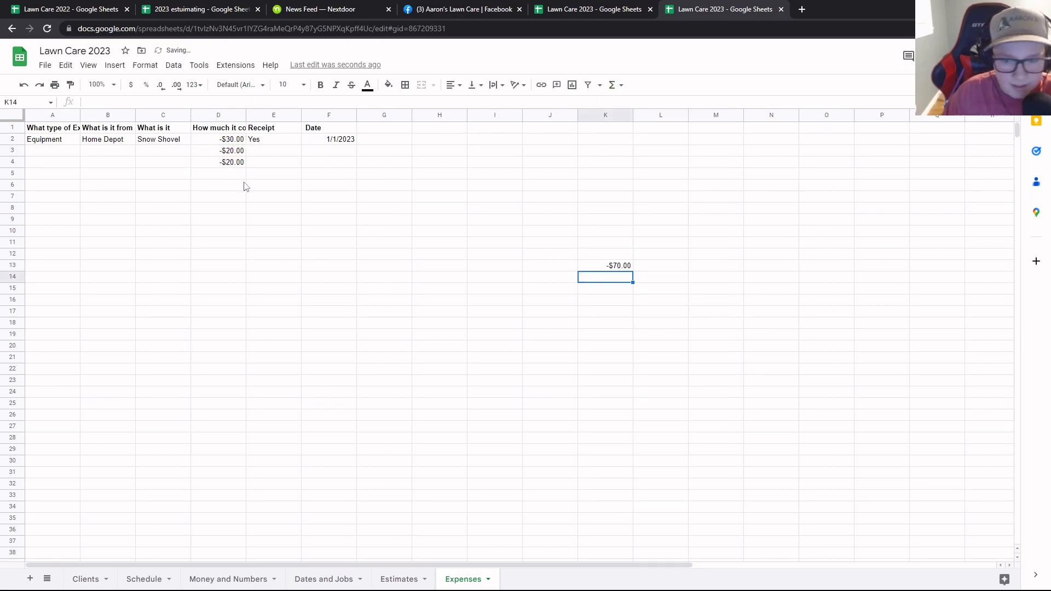
drag(562, 326, 570, 299)
drag(604, 256, 616, 245)
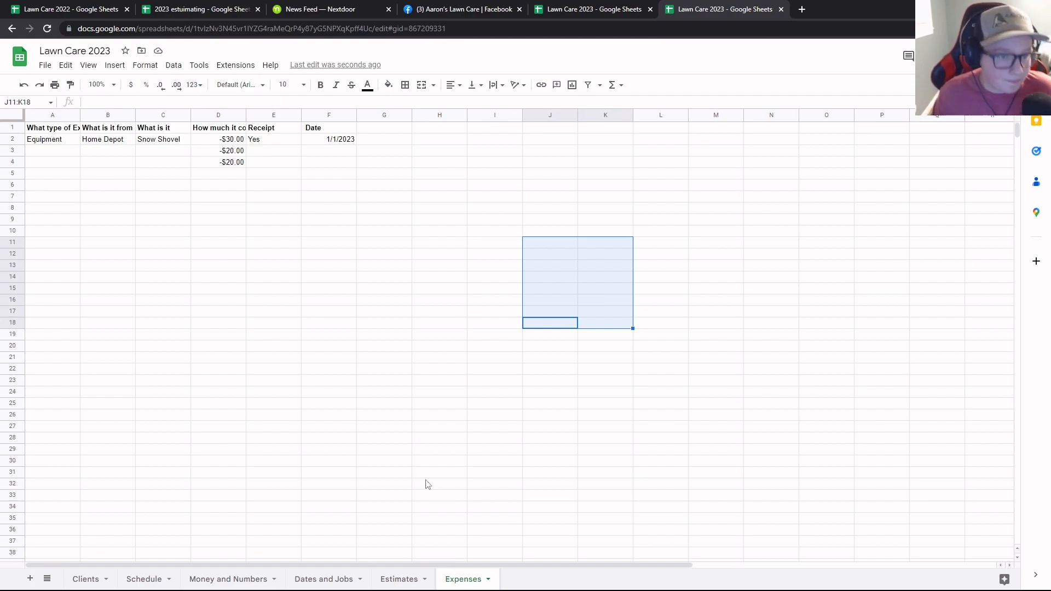
Add a Money of Each Job sheet and fill A1:E1 with Money, Snow Removal, Spring Cleanup, Mowing and Leaf Removal
click(30, 579)
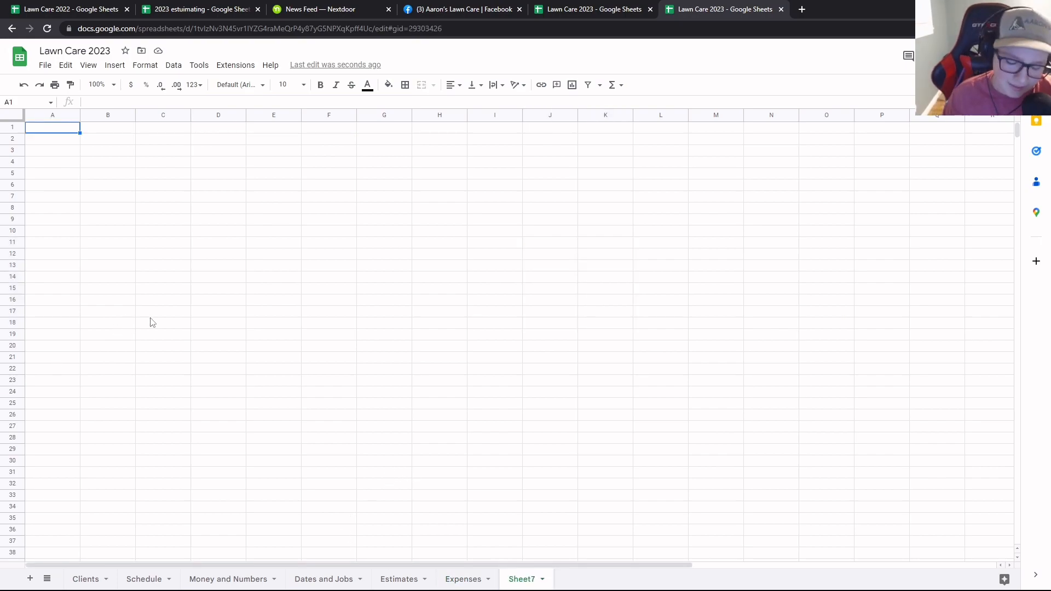
double_click(521, 579)
text(Money of Each Job)
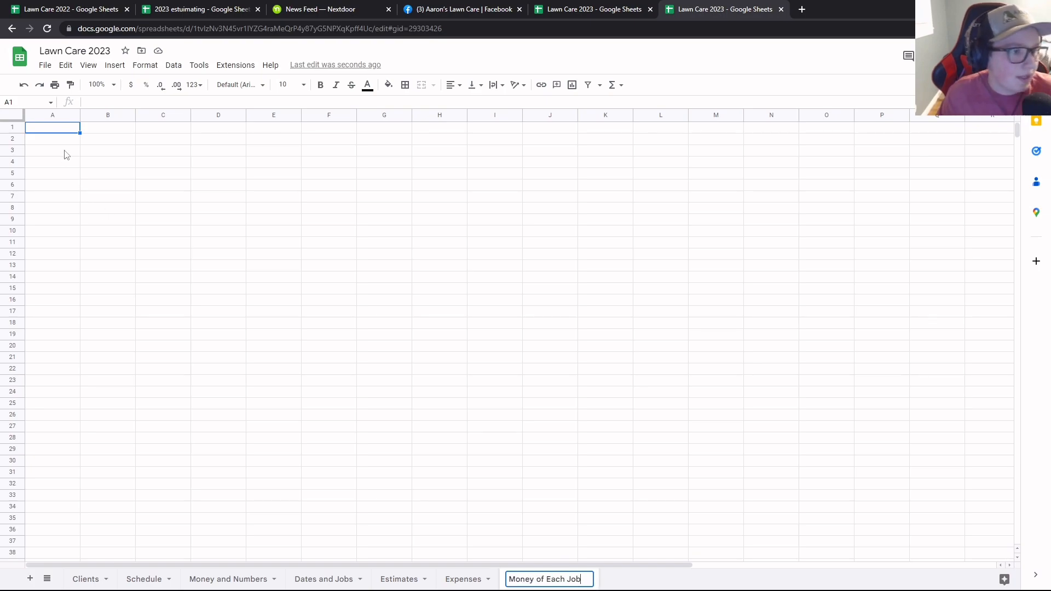
double_click(60, 130)
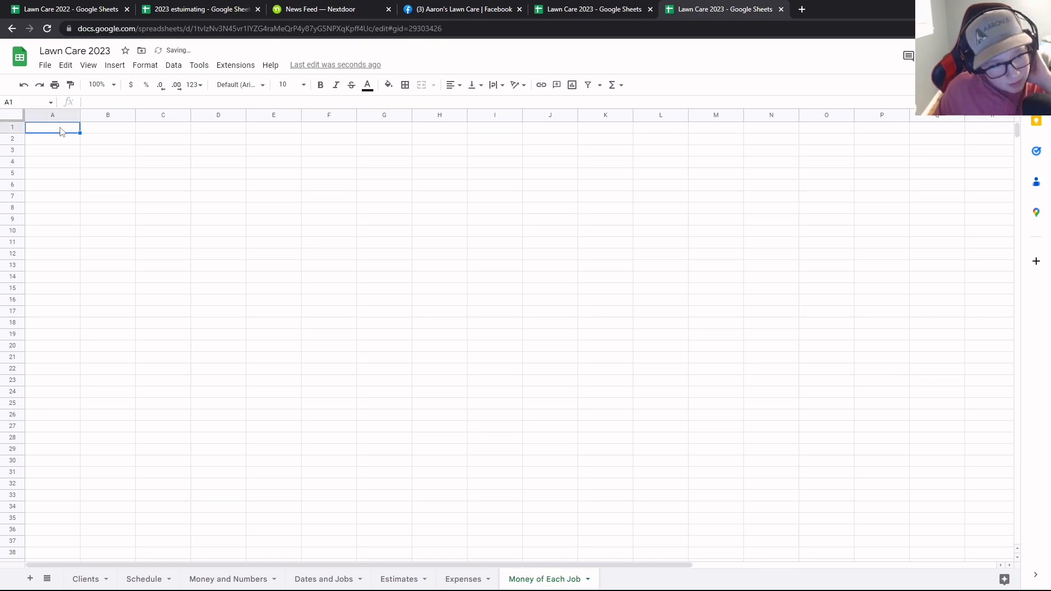
text(Money	Snow Removal	Spring Cleanup	Mowing	Leaf Removal)
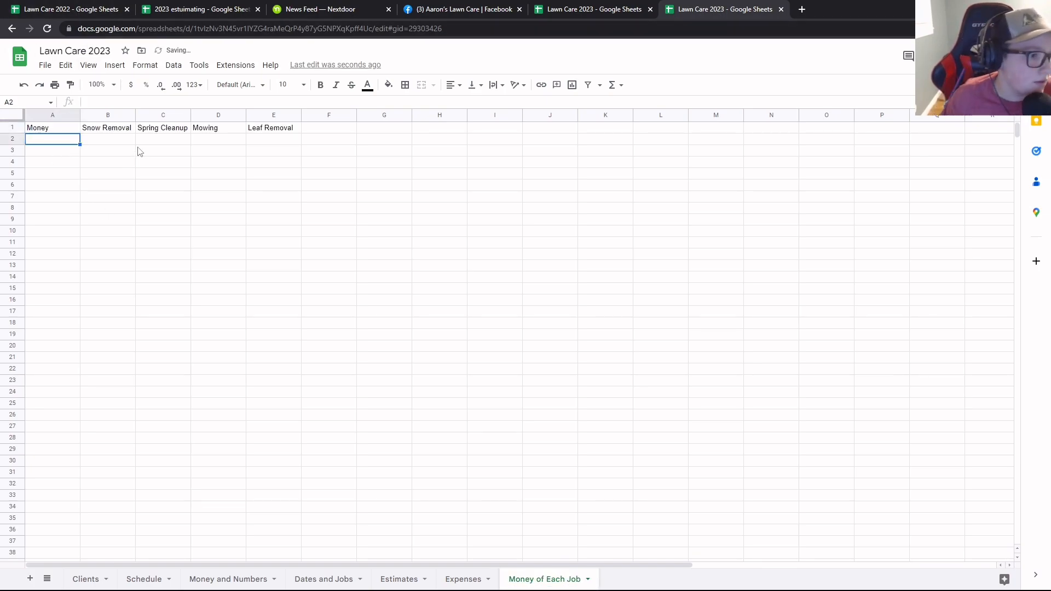
click(116, 128)
click(174, 132)
click(198, 135)
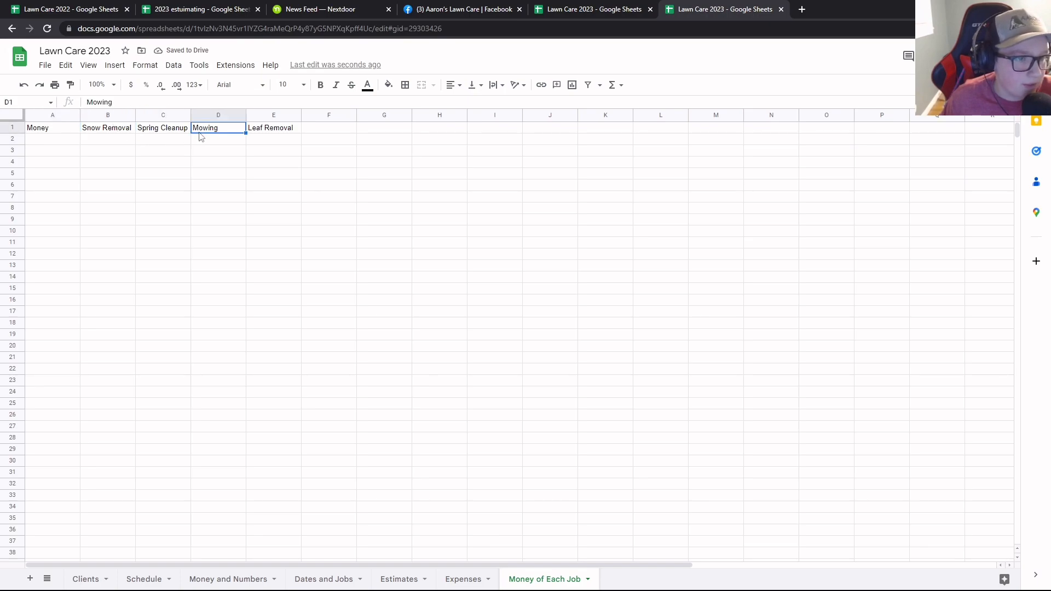
click(251, 133)
click(95, 143)
Enter Gross Revune as the first row label in A2
click(58, 143)
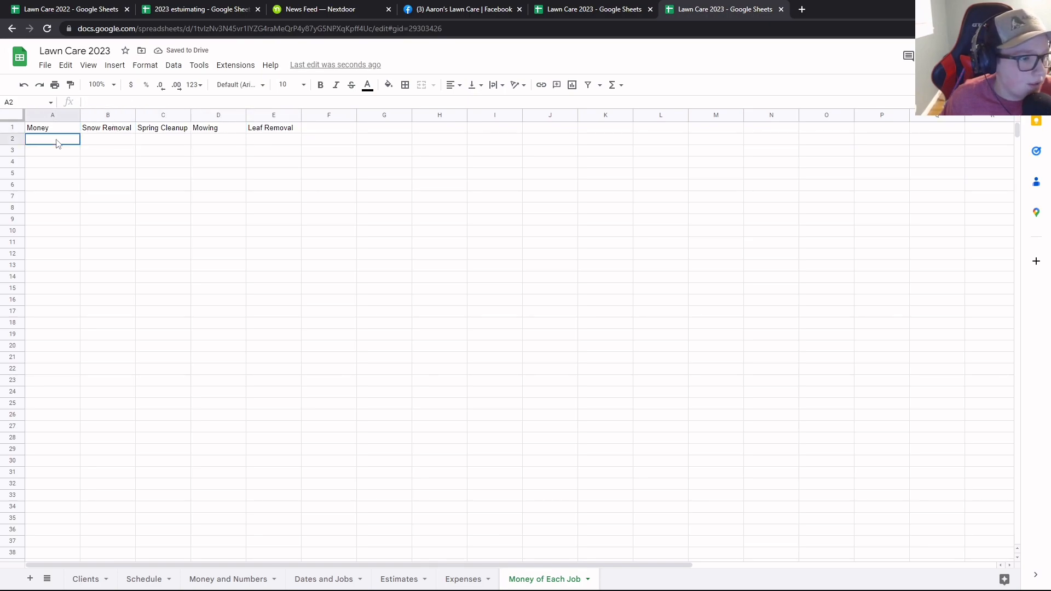
text(Gross)
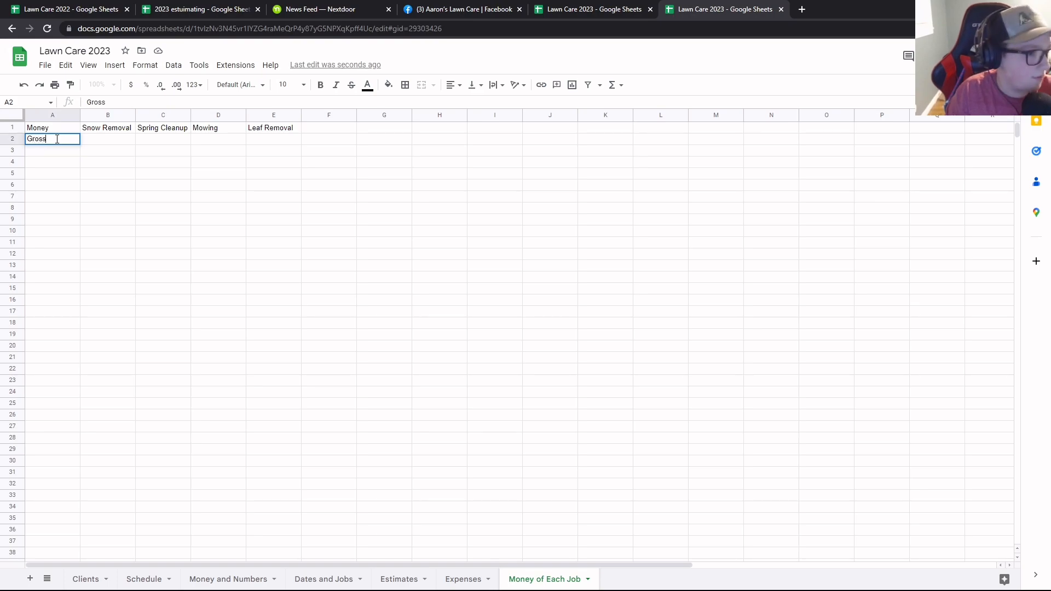
text( Revune)
key(Return)
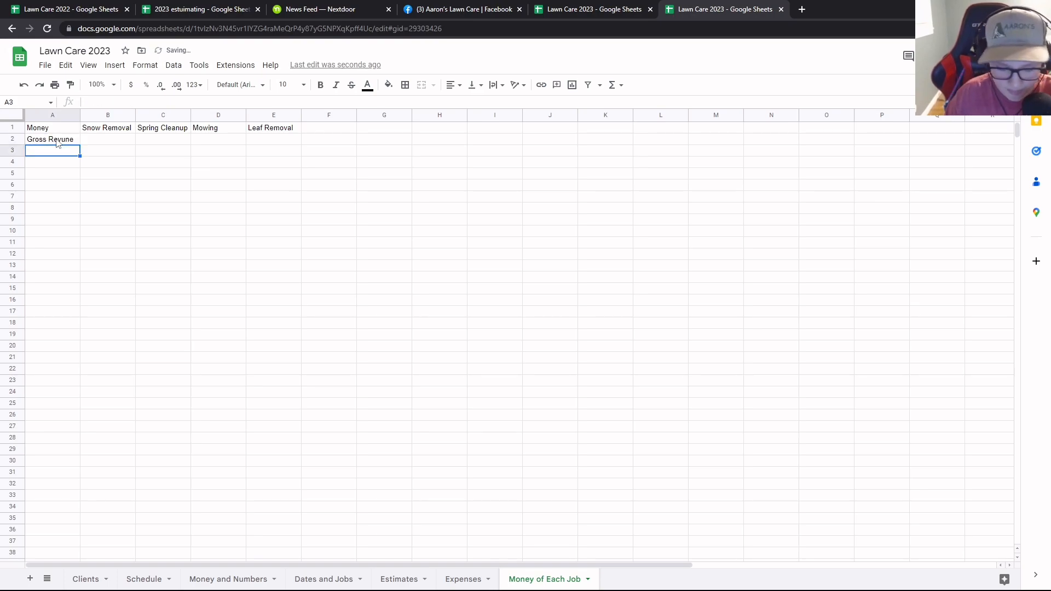
Copy the row labels Gross Revaune through Close Ratio from A6:A14 of Money and Numbers into A2:A10 of Money of Each Job
click(227, 578)
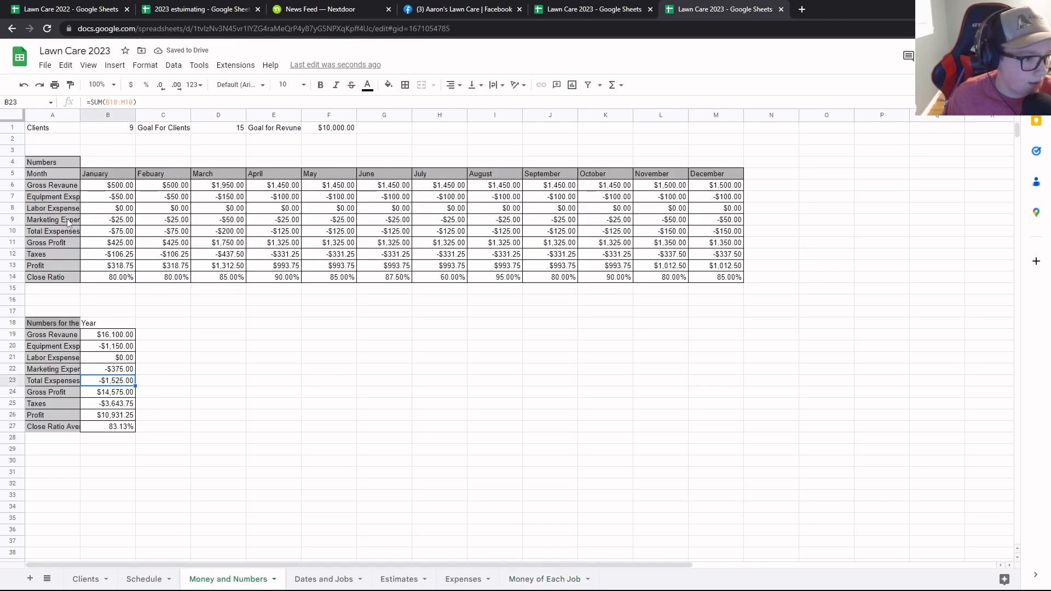
drag(60, 185, 61, 279)
key(ctrl+c)
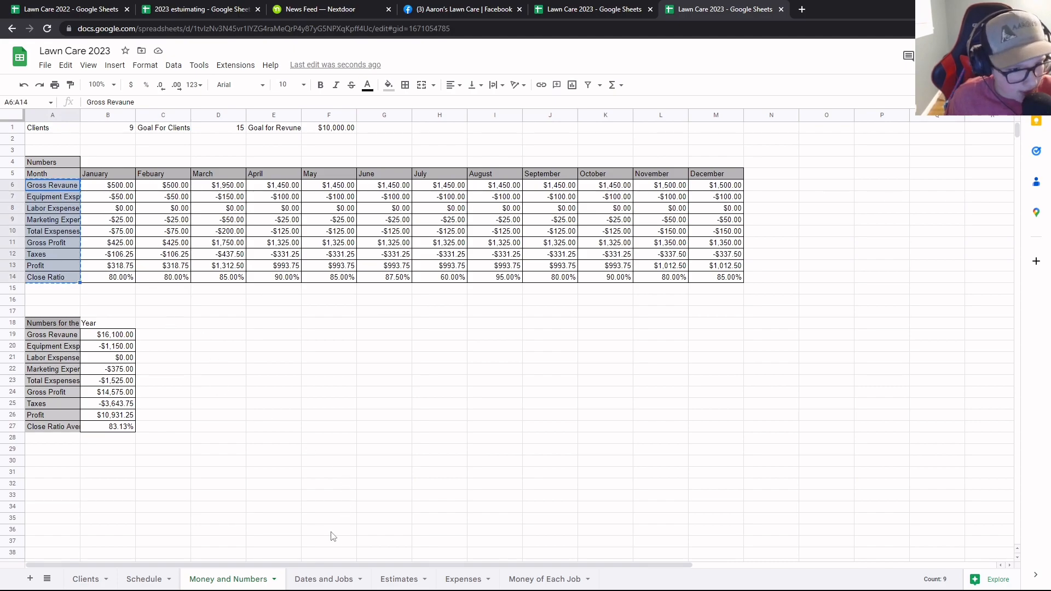
click(399, 579)
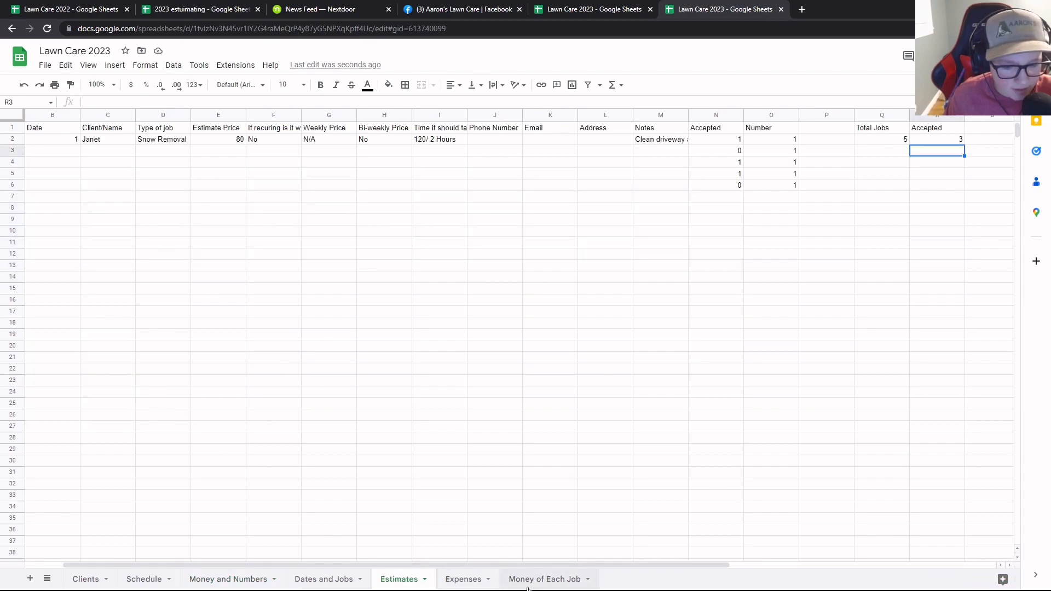
click(545, 579)
drag(52, 142, 65, 233)
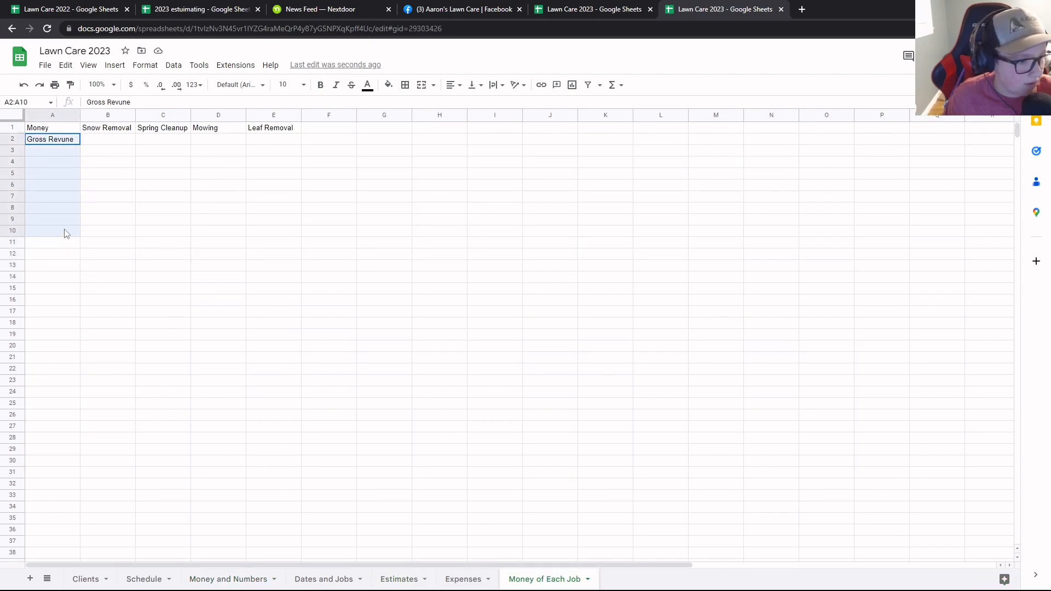
key(ctrl+v)
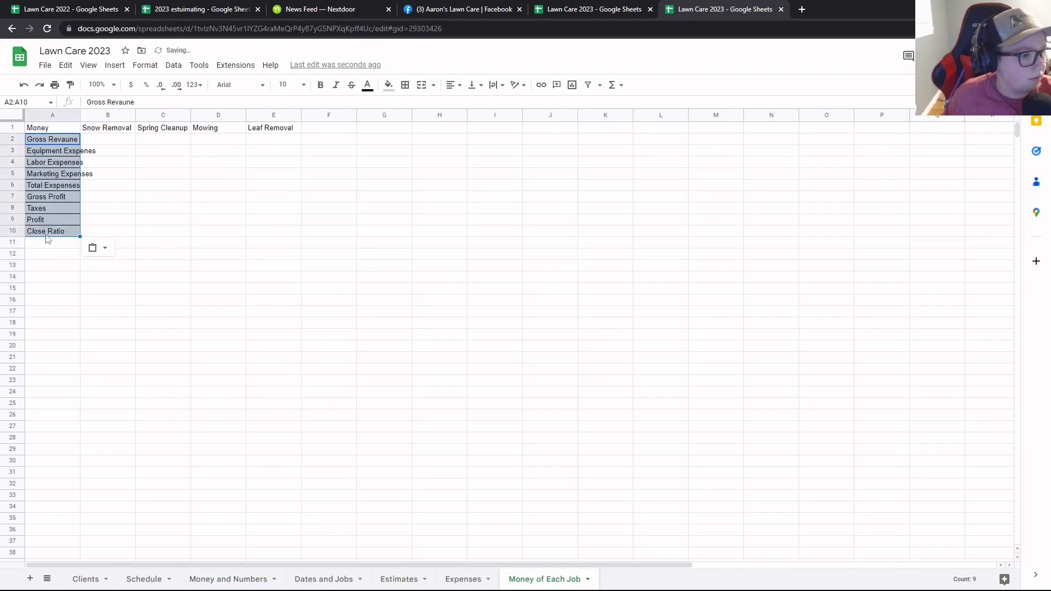
Enter 1500 as the Snow Removal gross revenue in B2
click(96, 141)
text(155)
text(00)
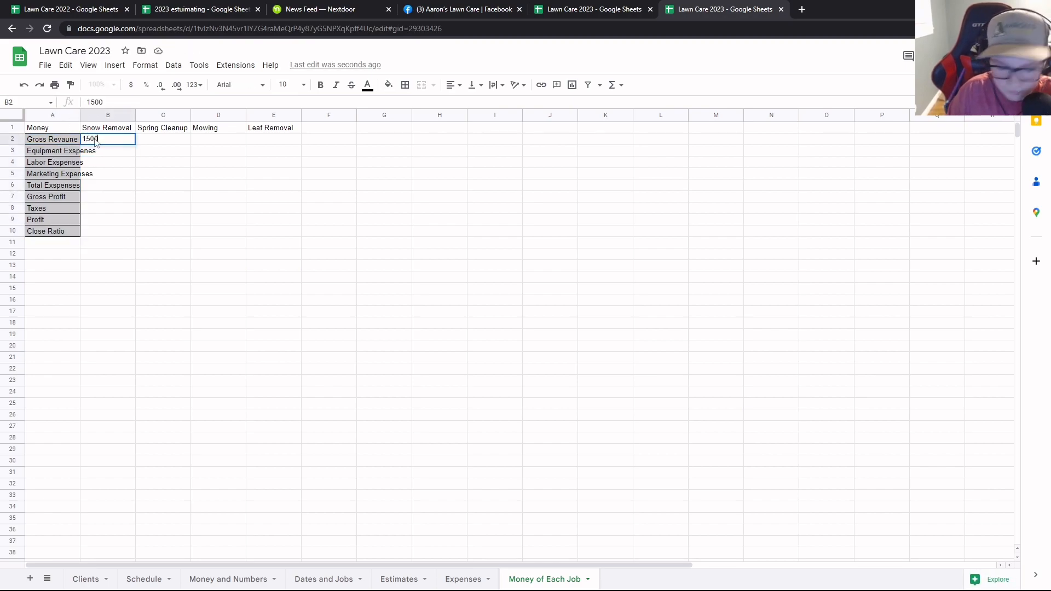
key(Return)
Format B2:E9 as currency and give the table borders with a grey heading row
drag(112, 141, 263, 226)
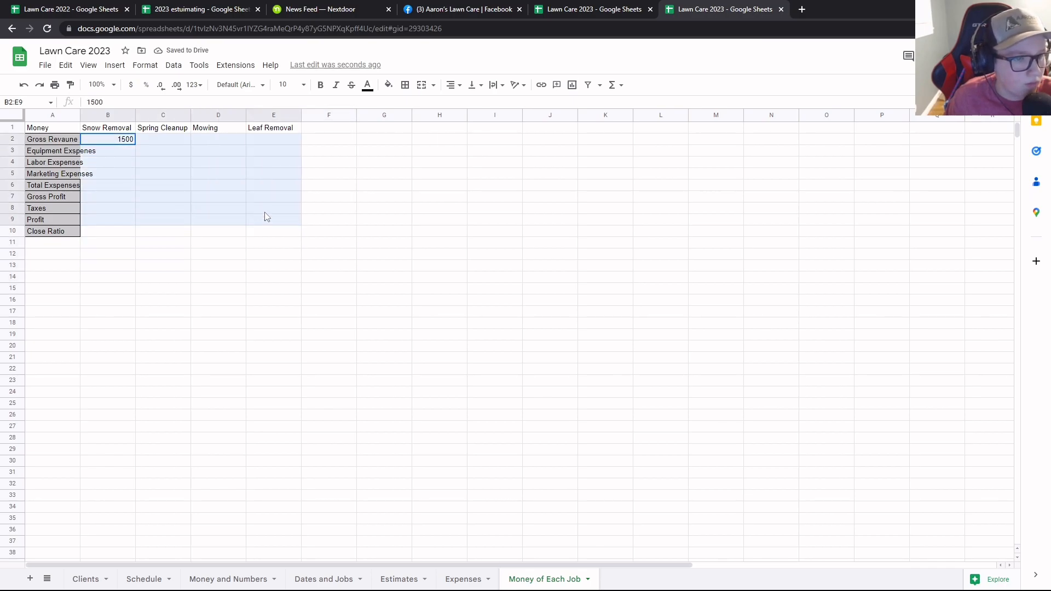
click(131, 85)
drag(115, 230, 291, 233)
Enter the Snow Removal equipment, labor and marketing expenses as -50, 0 and -75 in B3:B5
click(105, 152)
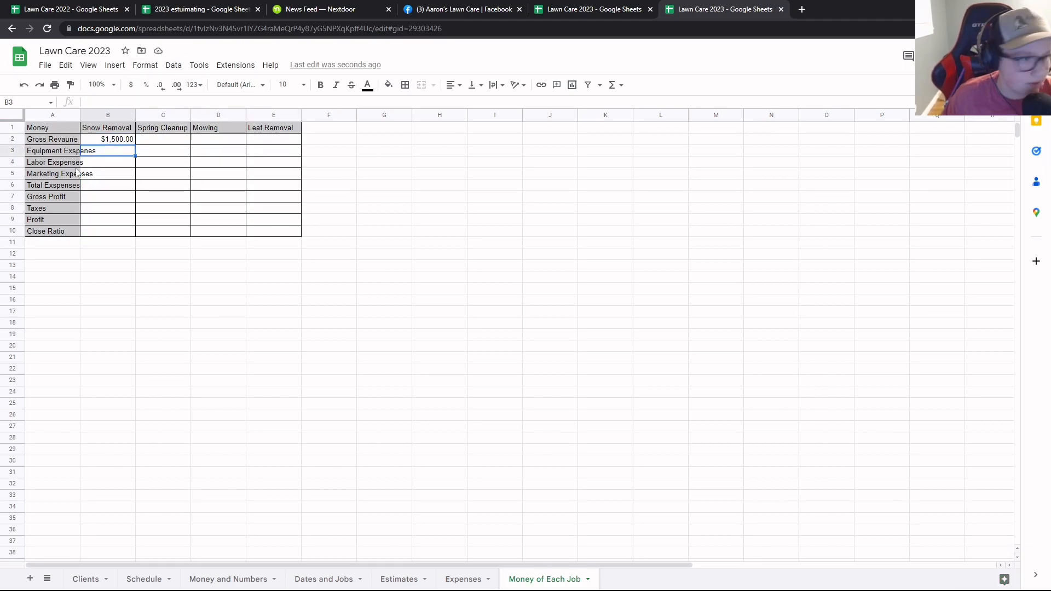
text(-)
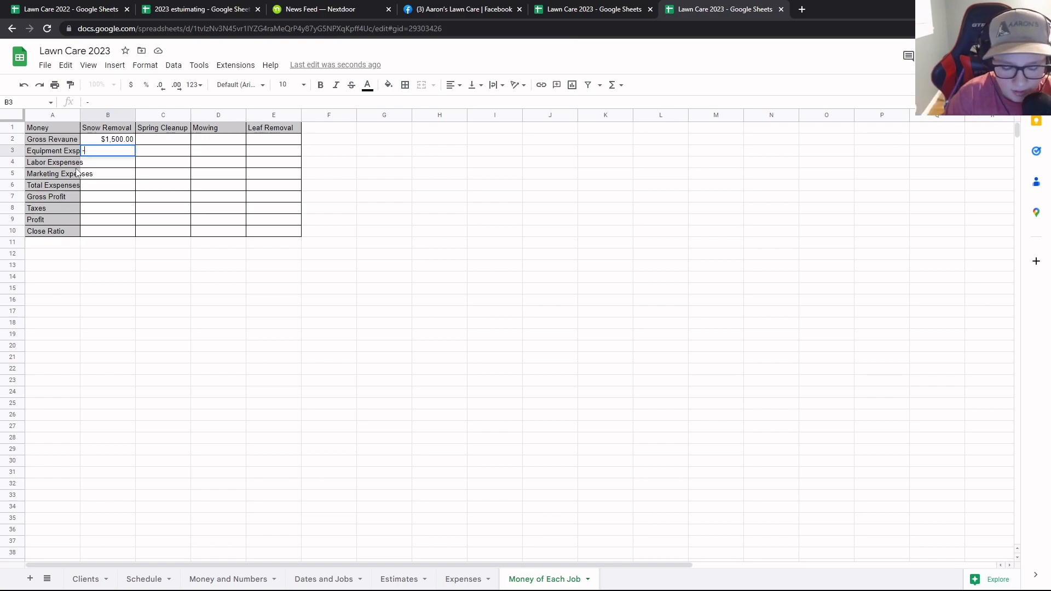
text(150)
key(Return)
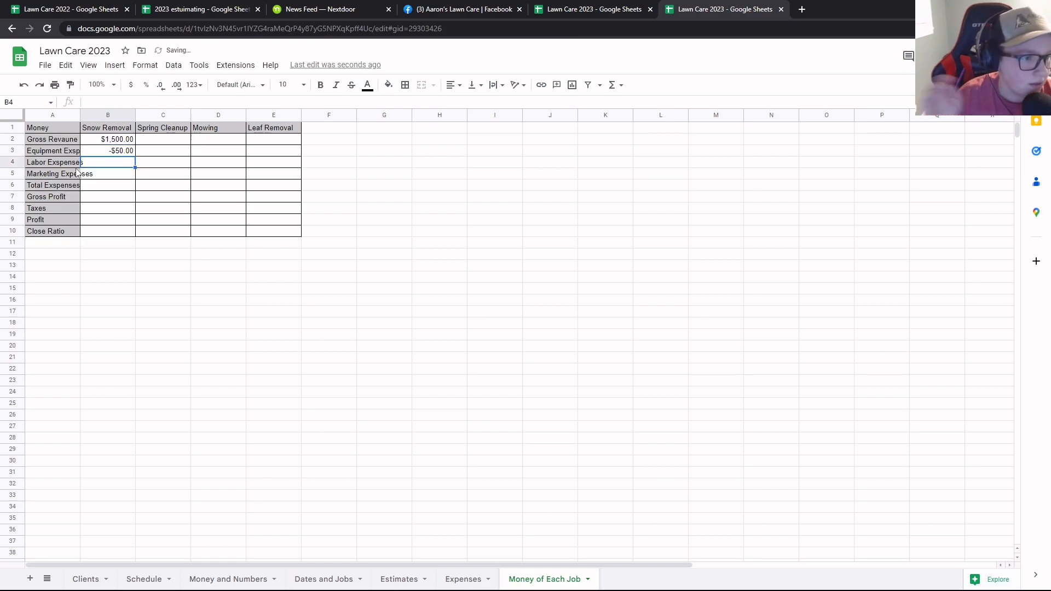
text(0)
key(Return)
text(-75)
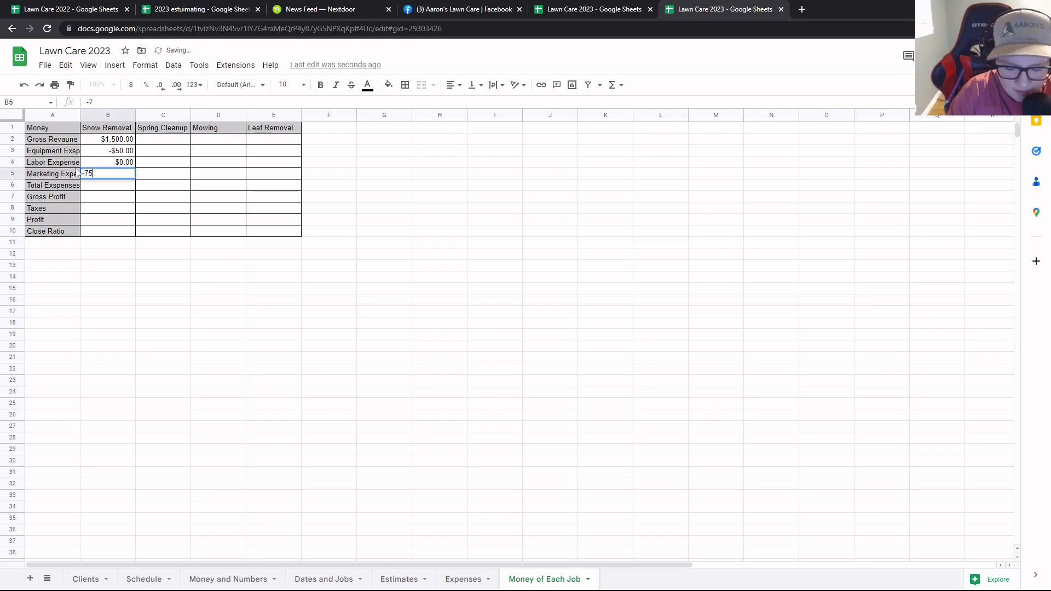
key(Return)
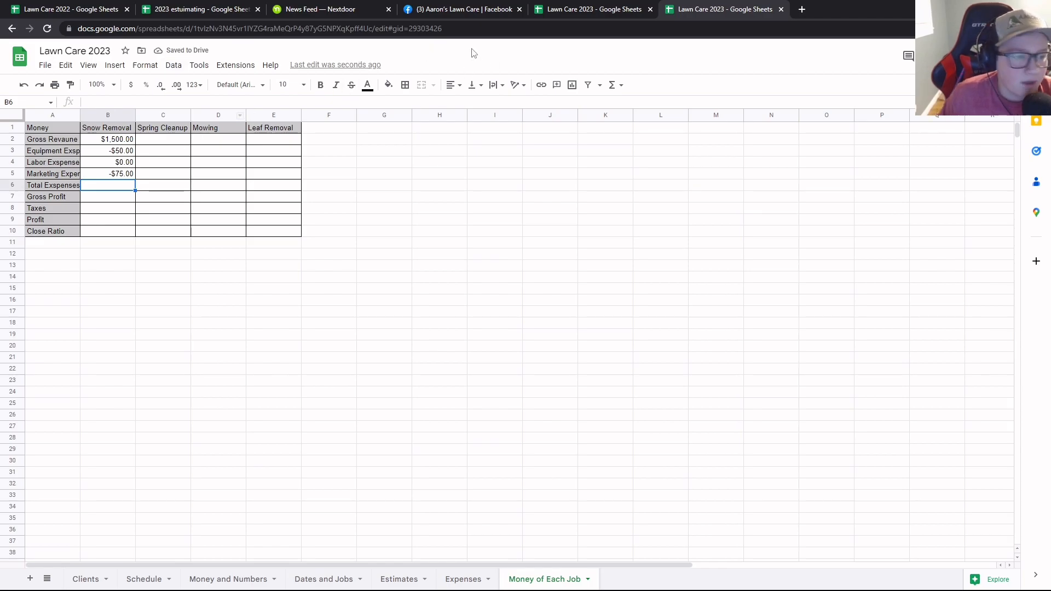
Calculate the Snow Removal total expenses in B6 with a SUM of B3:B5
click(615, 86)
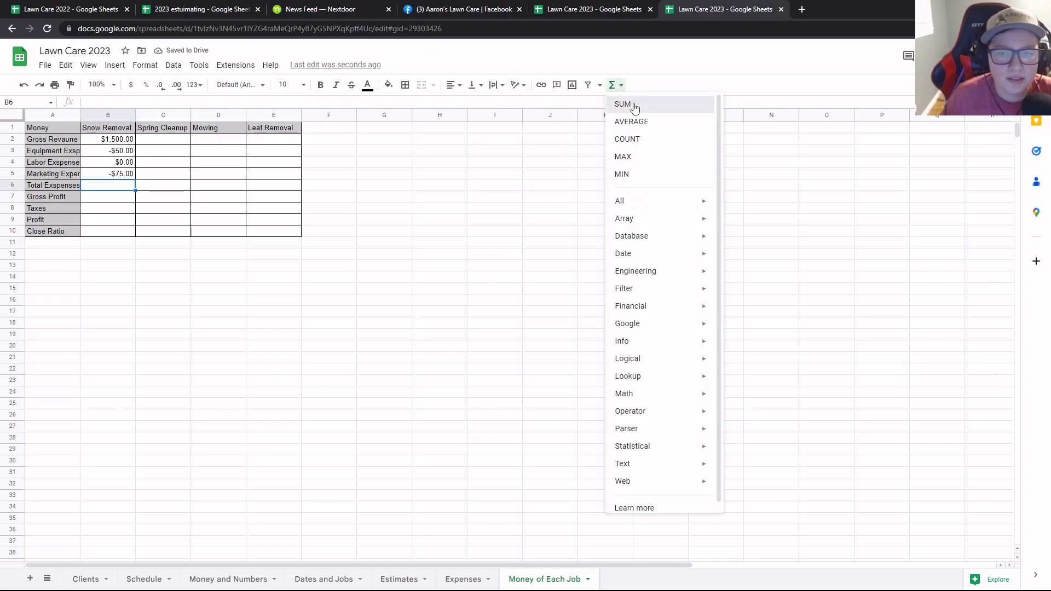
click(624, 103)
drag(108, 151, 101, 173)
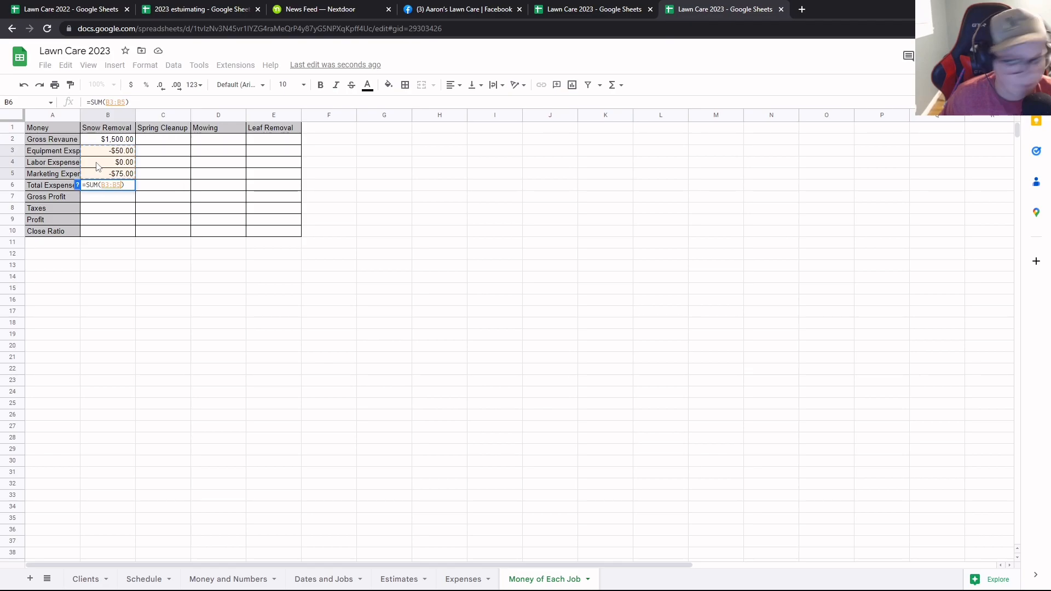
key(Return)
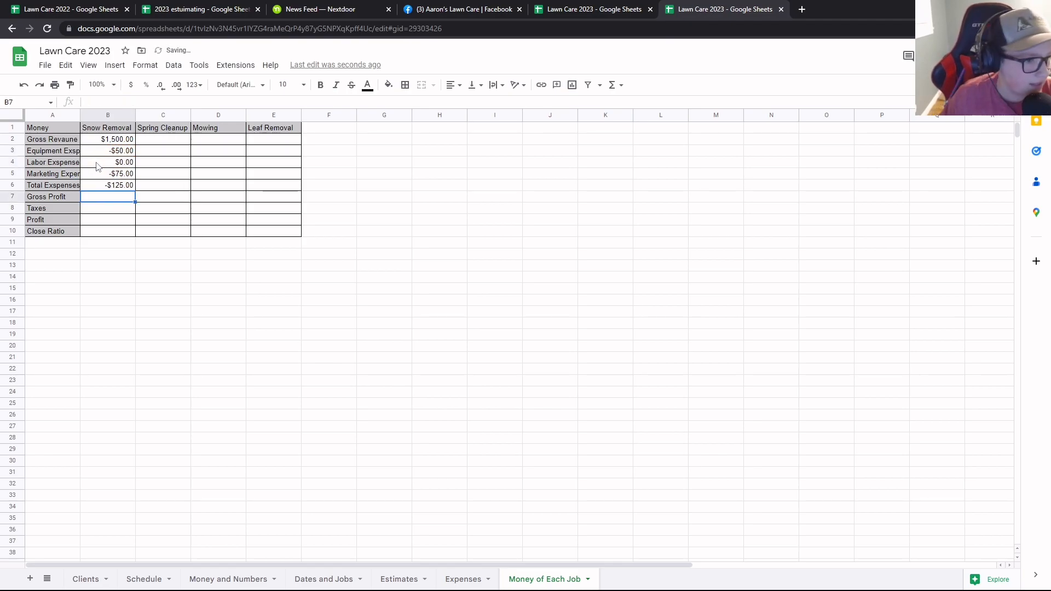
Calculate the Snow Removal gross profit in B7 with a SUM of B2:B5
click(616, 86)
click(623, 102)
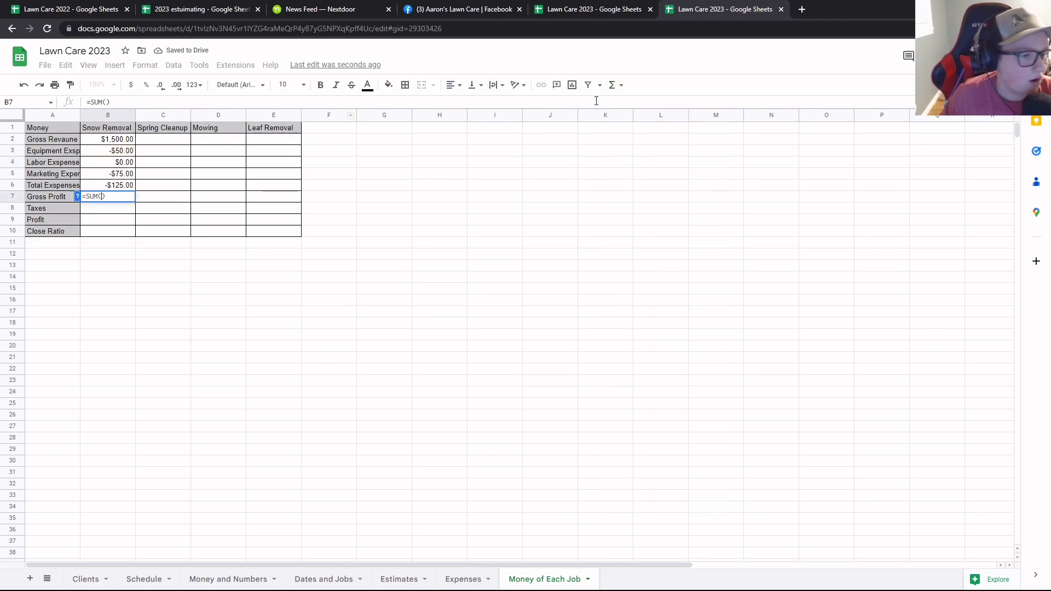
drag(115, 144, 115, 177)
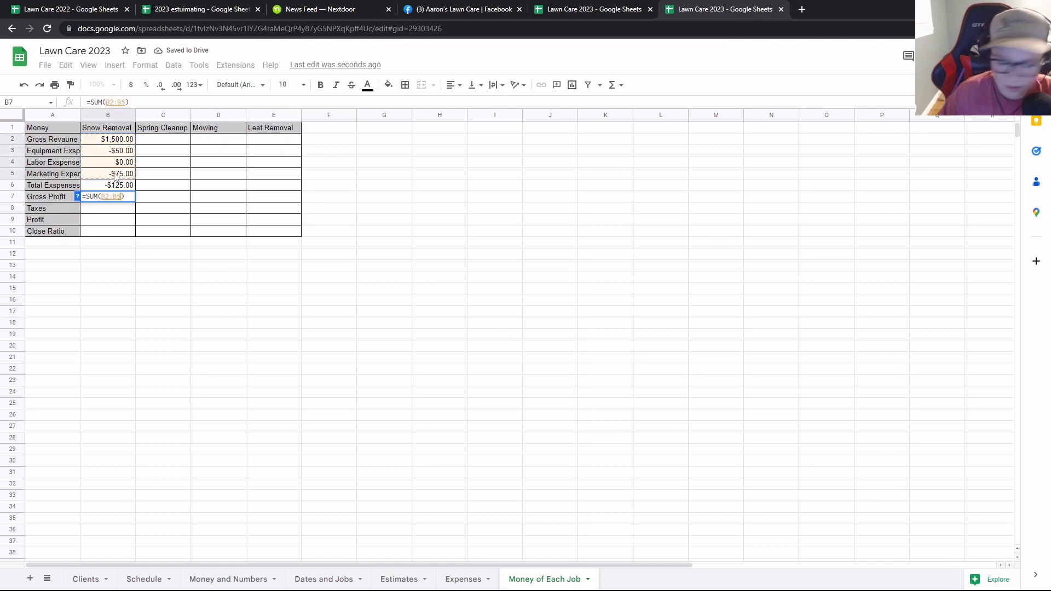
key(Return)
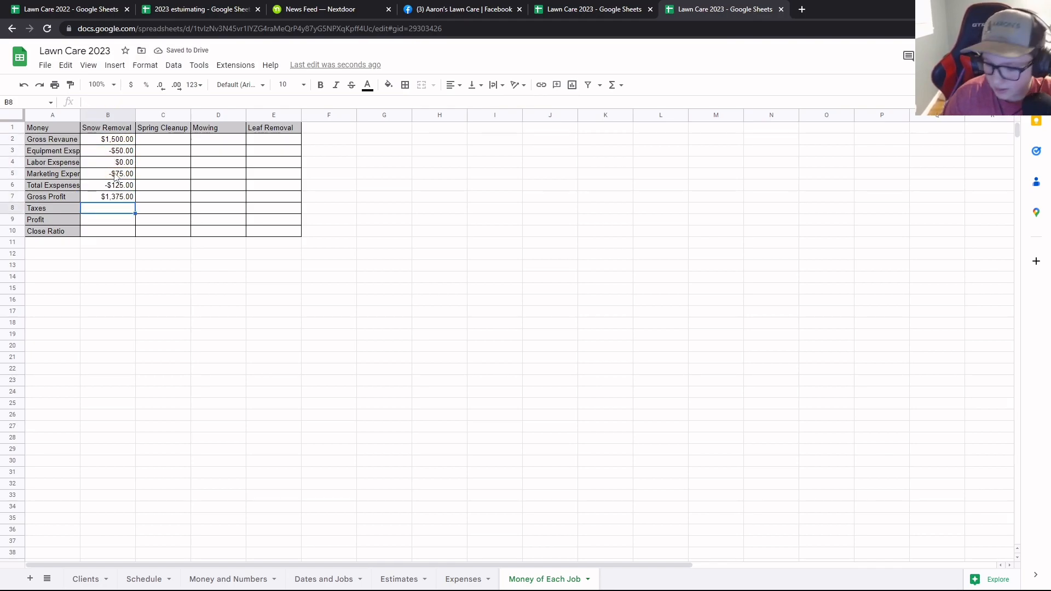
Enter the Snow Removal taxes as the negative amount -343.75 in B8
text(343.75)
key(Return)
click(130, 209)
text(-)
key(Return)
Calculate the Snow Removal profit in B9 with a SUM of B7:B8 and enter an 80% close ratio in B10
click(613, 85)
click(616, 103)
drag(118, 196, 120, 210)
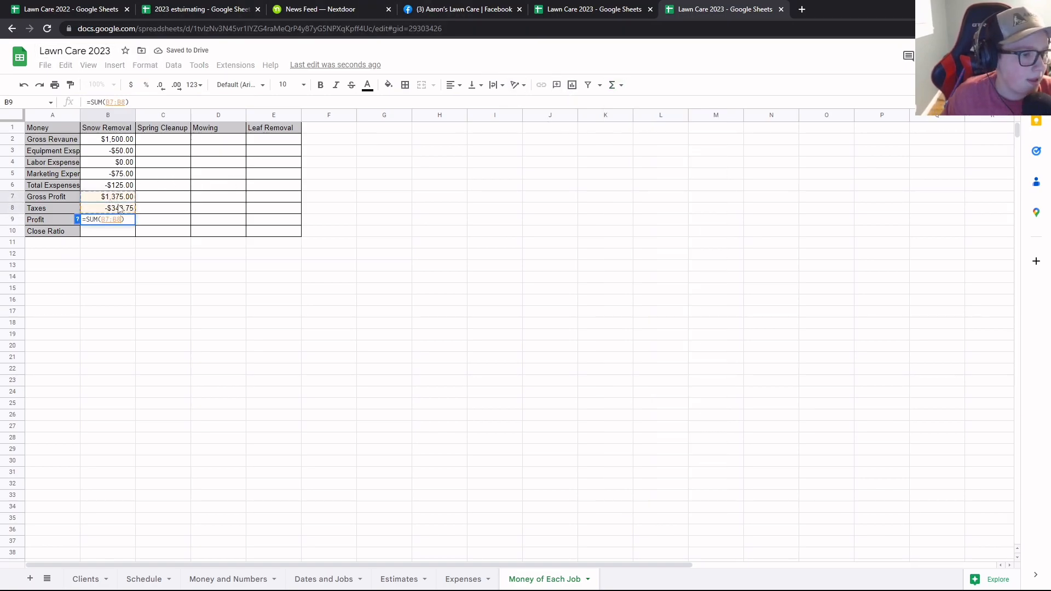
key(Return)
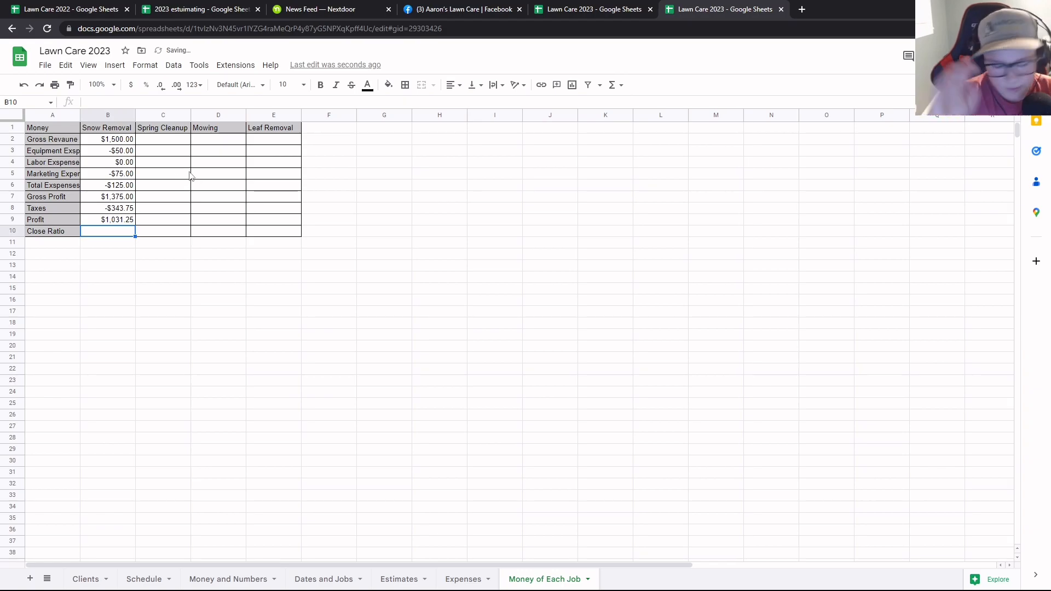
text(80%)
key(Return)
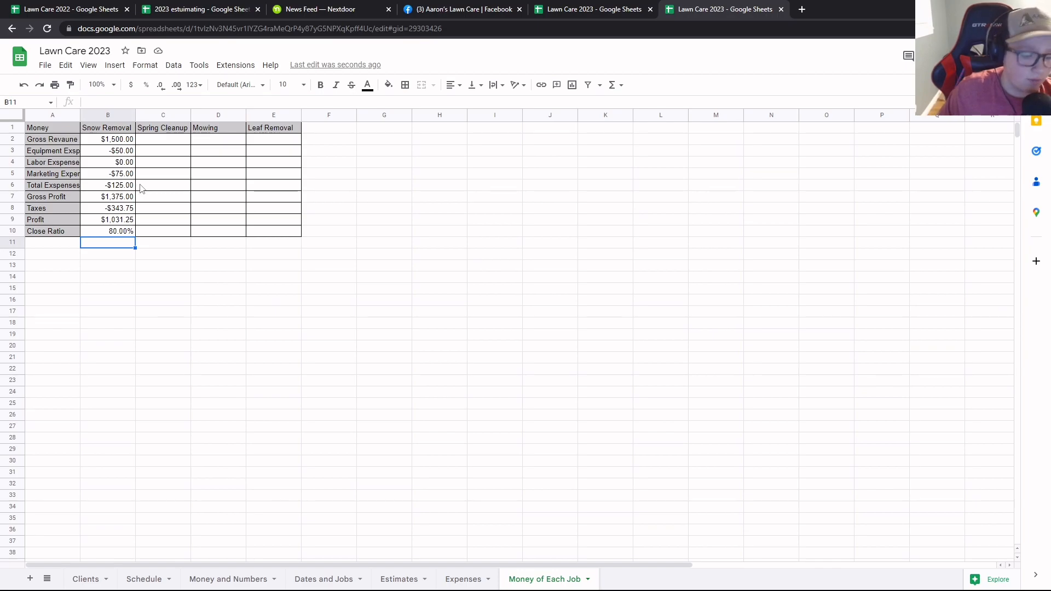
Add a new sheet to the workbook and name it Goals
click(29, 580)
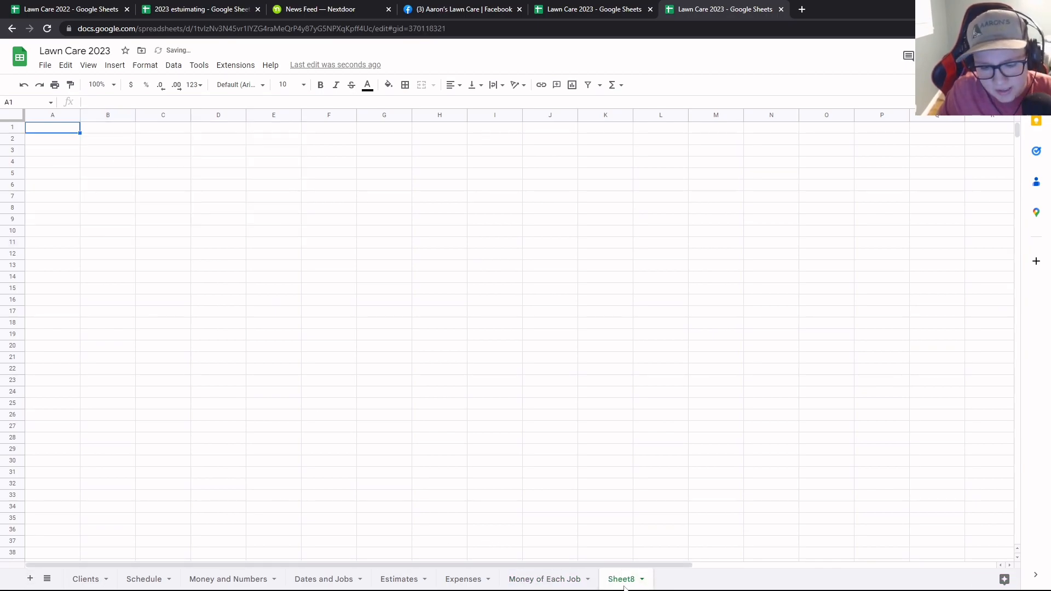
double_click(625, 581)
text(Gowal)
key(BackSpace)
key(BackSpace)
key(BackSpace)
text(als)
Enter 15 Cleints as the first goal in A1 of the Goals sheet
click(58, 133)
text(Go)
key(BackSpace)
key(BackSpace)
text(2)
key(BackSpace)
text(15 Cleints)
key(Return)
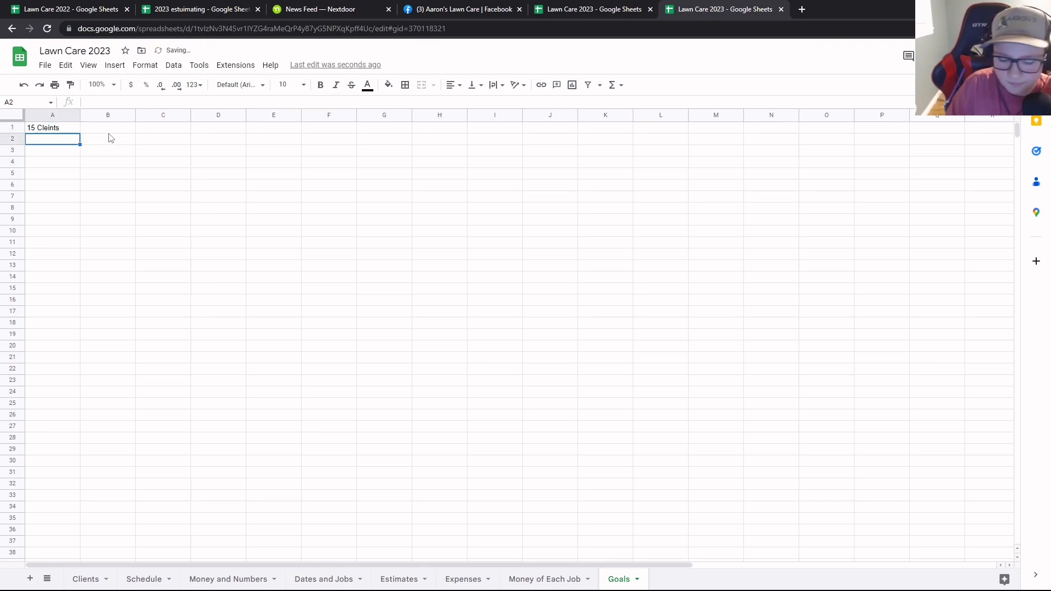
List the further goals 10,000, stand on and new weed eater in A2:A4
text(1)
text(0,2)
text(000)
key(Return)
text(stand on)
key(Return)
text(new )
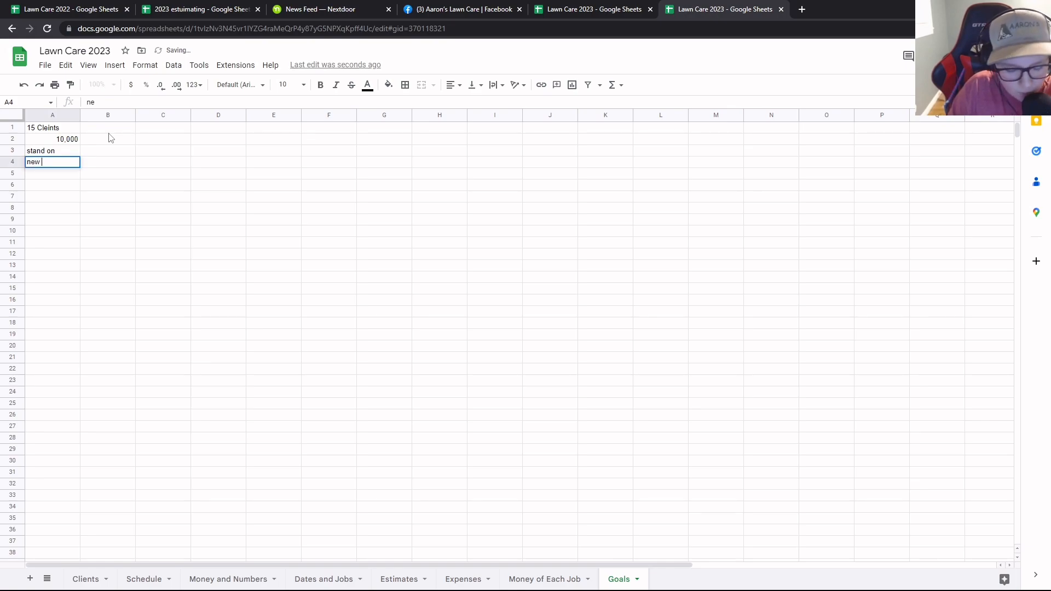
text(e weed eater)
key(Return)
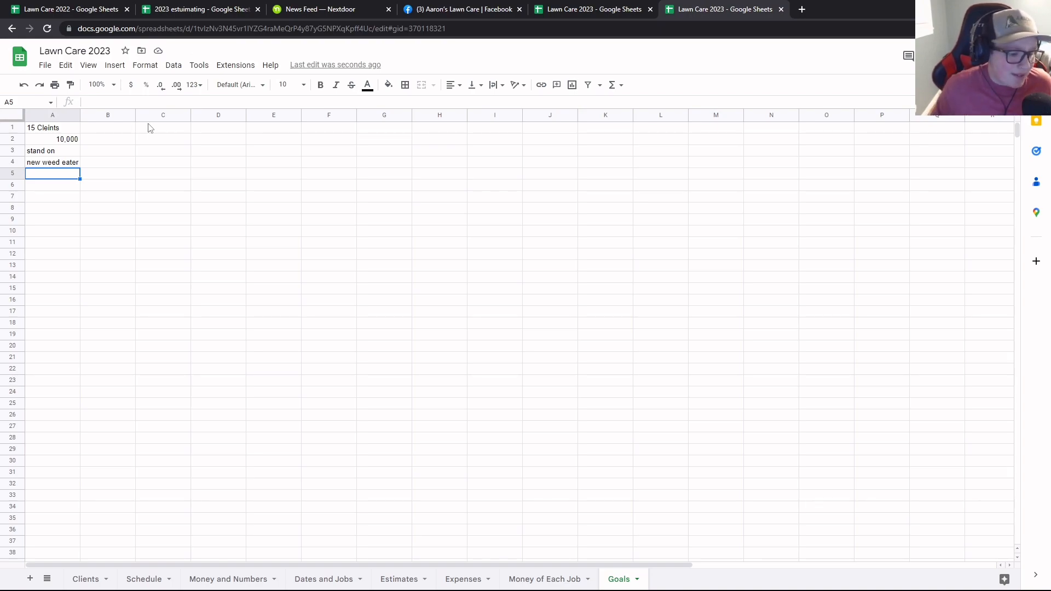
Return to the Clients sheet to review the client list
click(103, 579)
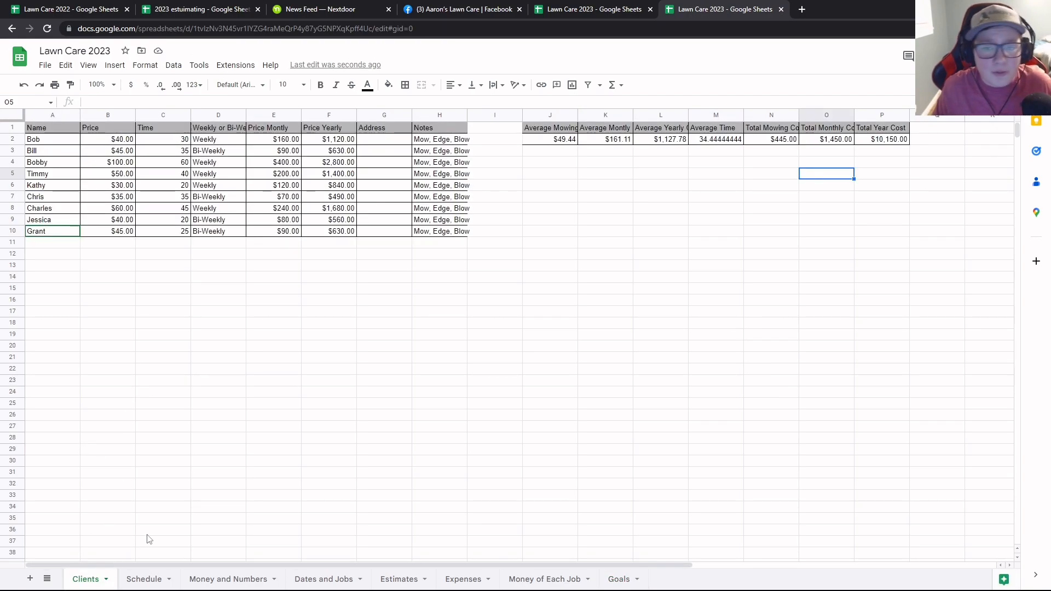